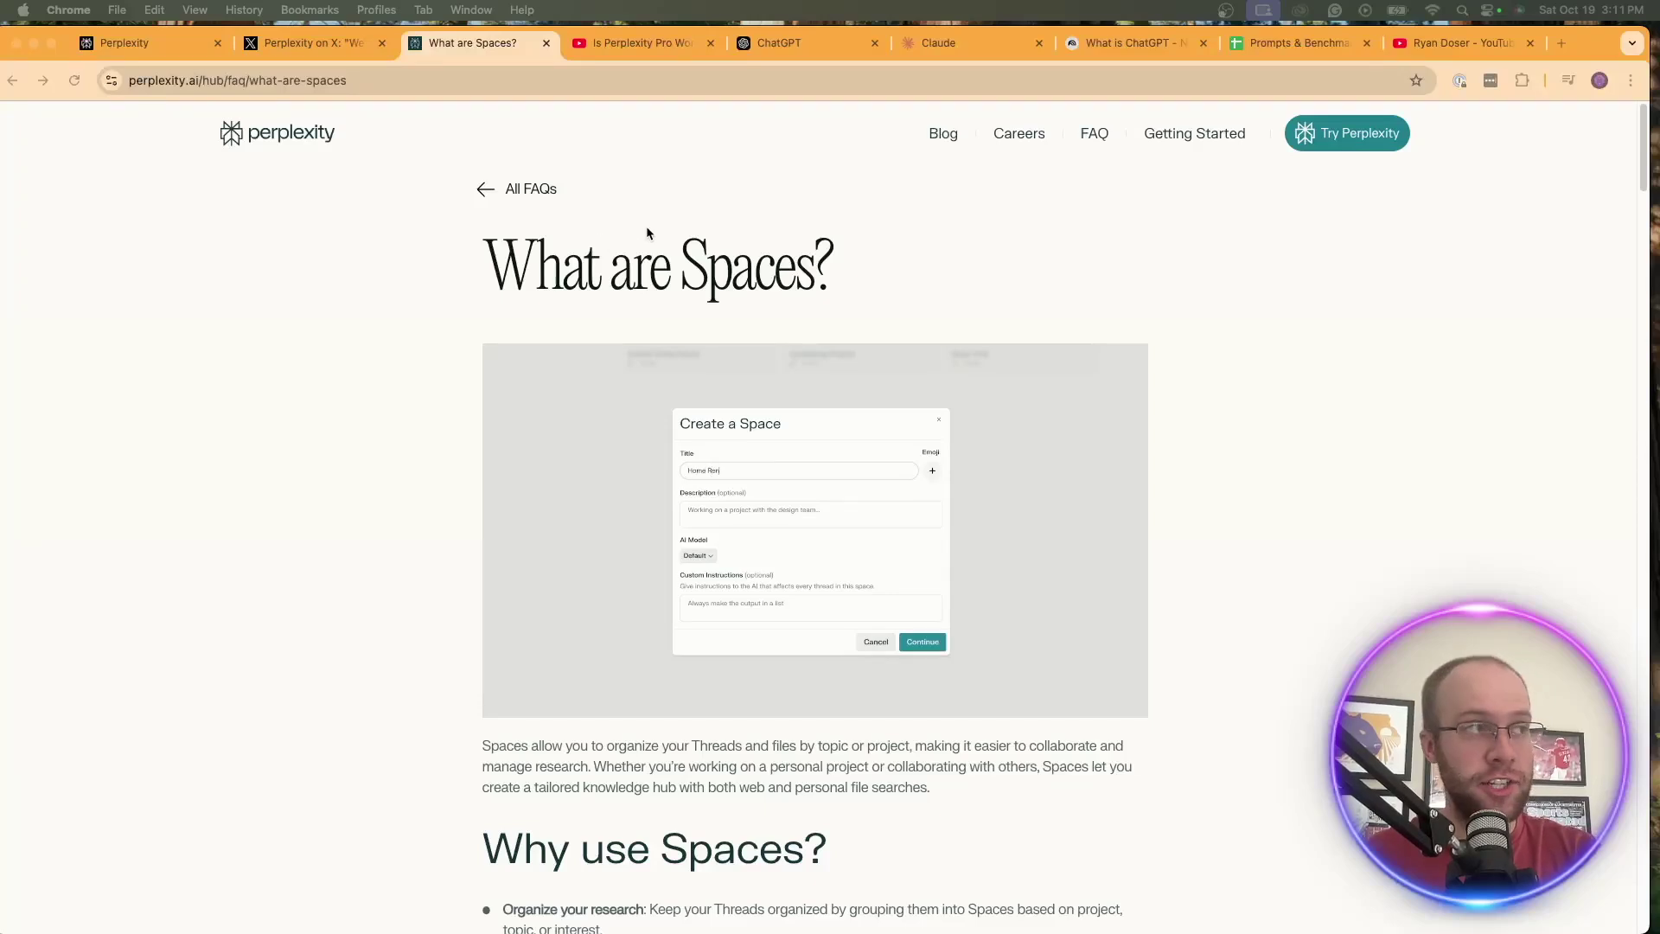
# Highlight the word 'Spaces' in the page heading and scroll through the page
pyautogui.moveTo(681, 268); pyautogui.dragTo(810, 265)
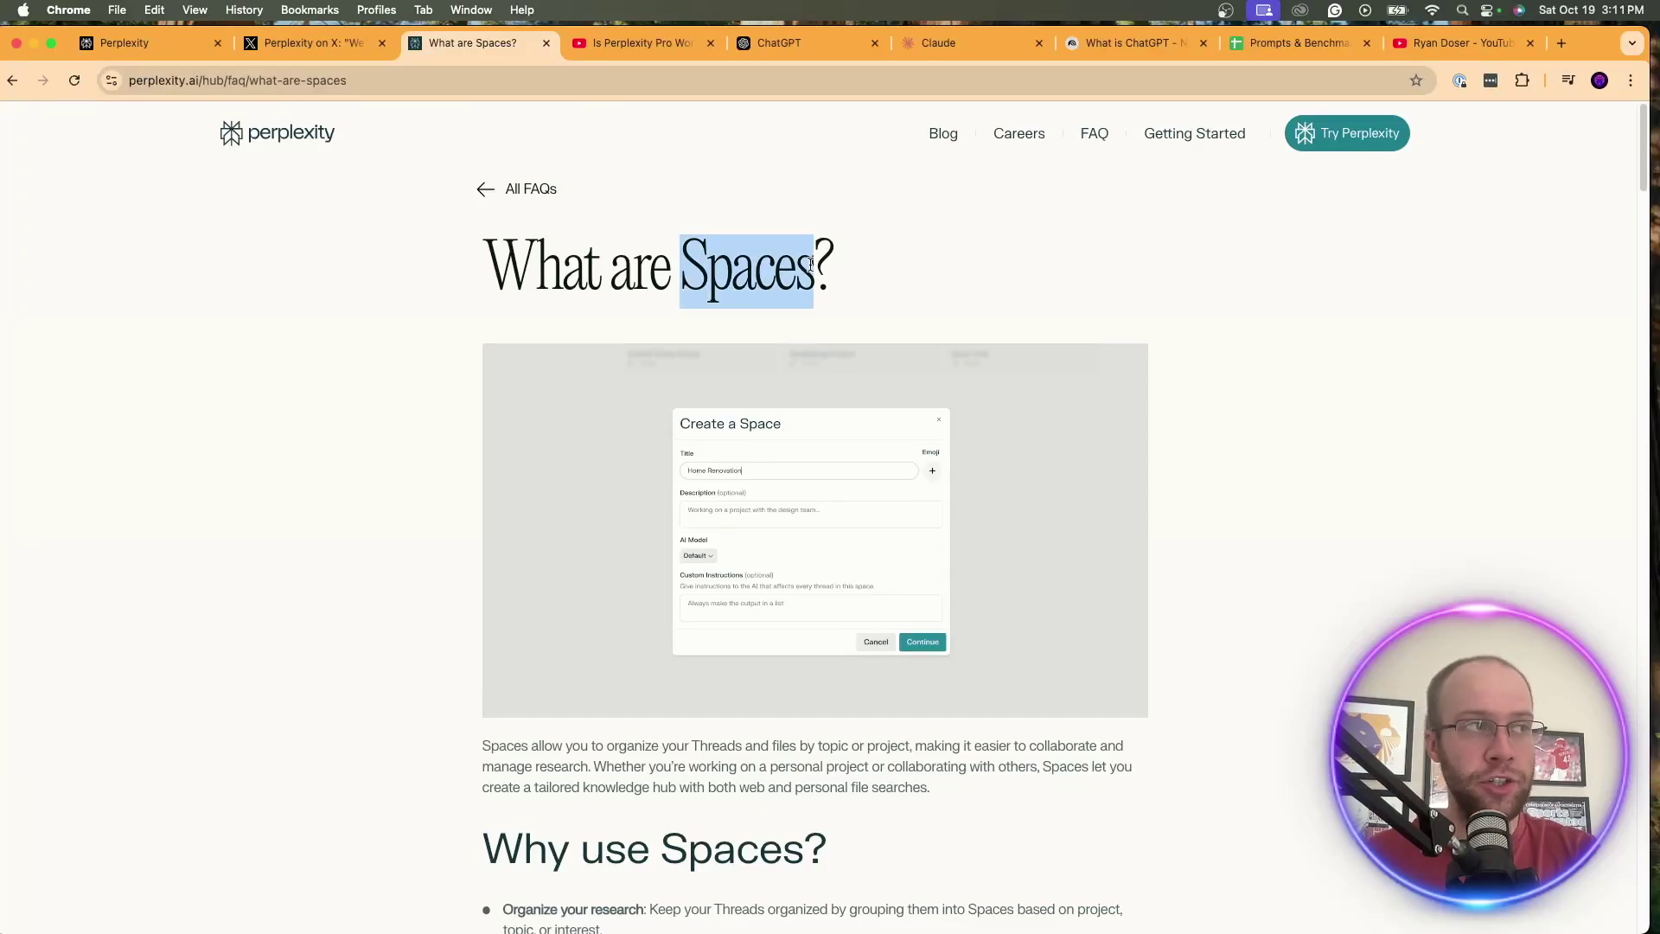
pyautogui.click(859, 261)
pyautogui.scroll(-10, 859, 261)
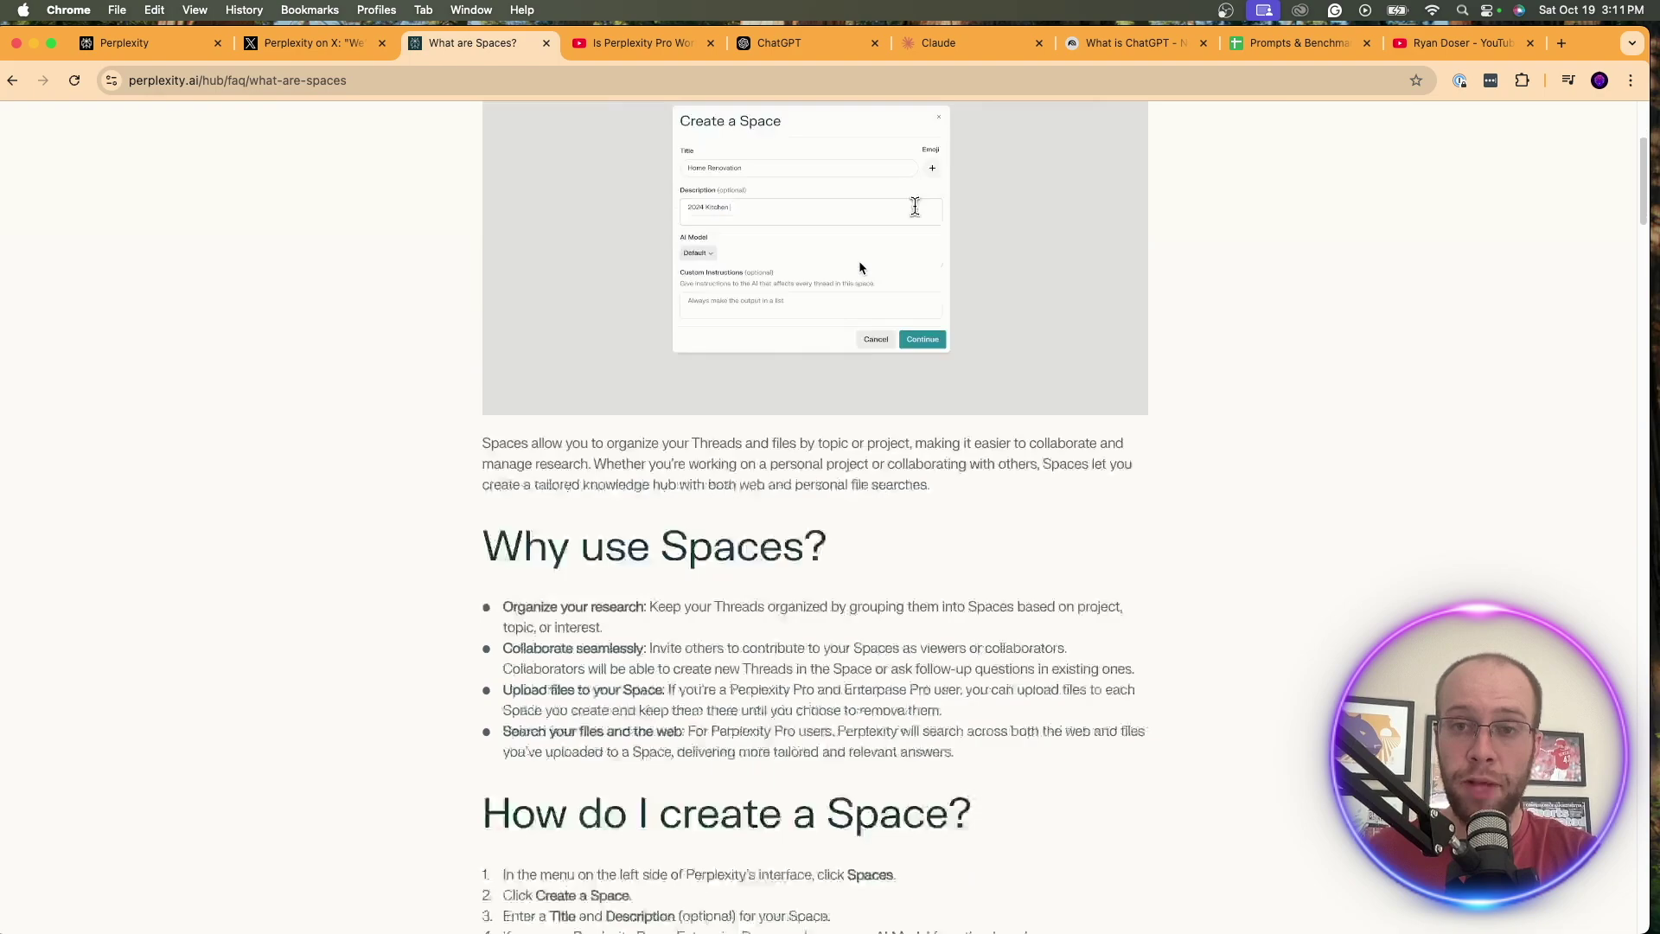
pyautogui.scroll(-20, 861, 268)
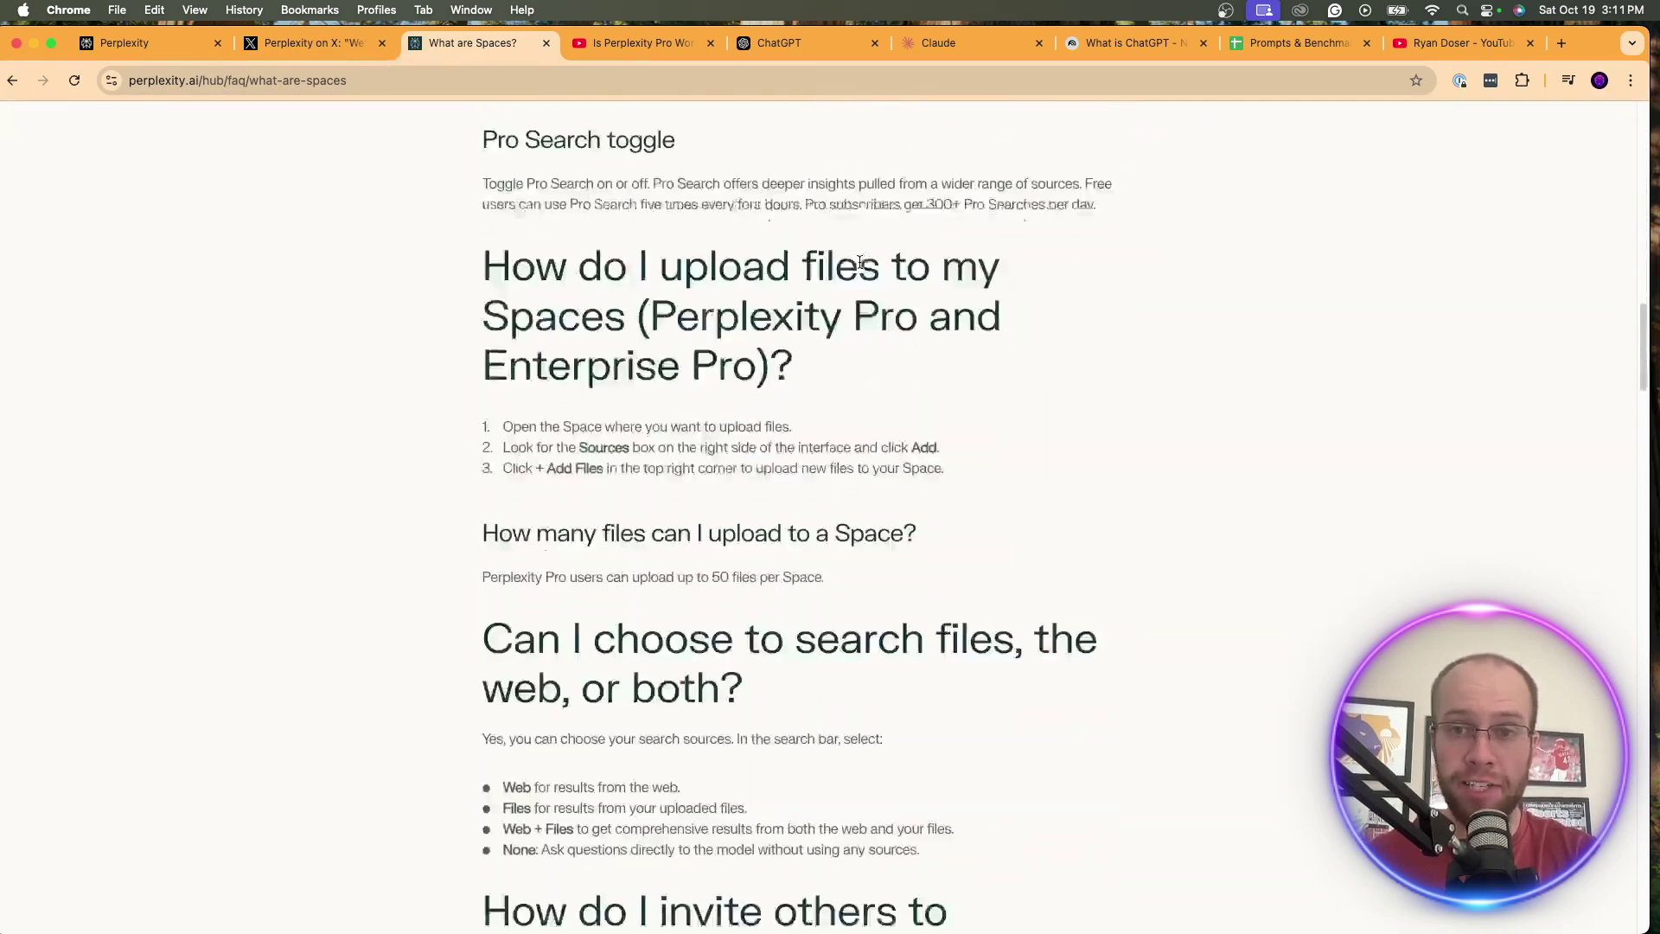
pyautogui.scroll(-17, 860, 268)
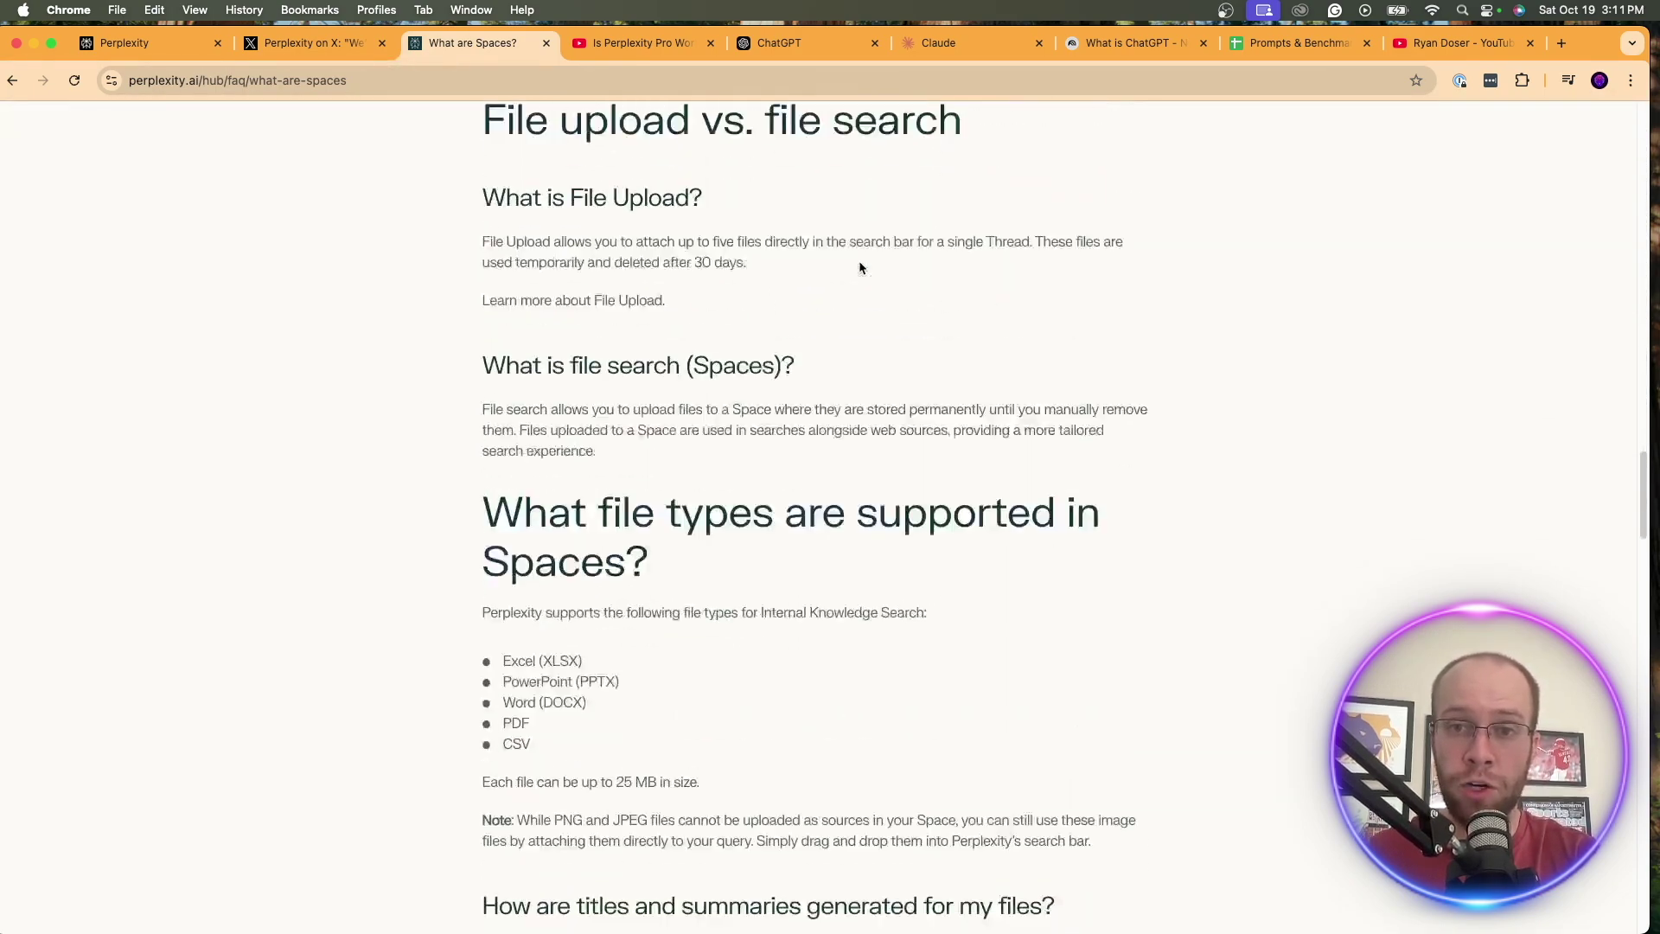
pyautogui.scroll(10, 860, 262)
pyautogui.scroll(20, 859, 262)
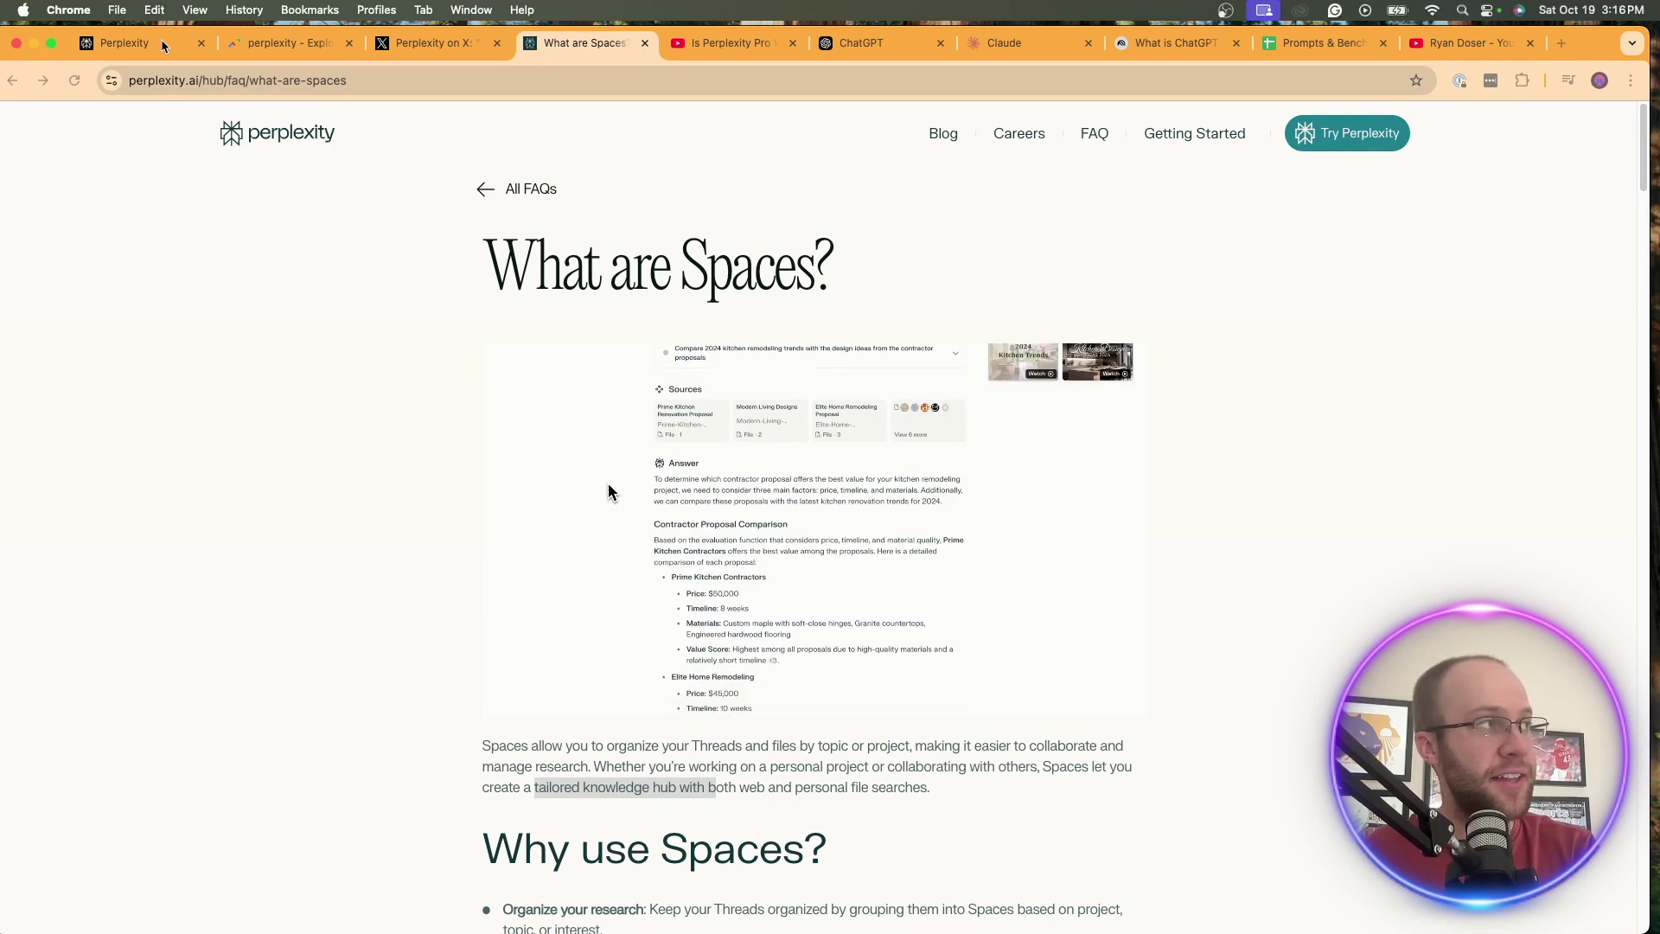
# From the Perplexity home page, bring up Google Trends US interest in 'perplexity' over 12 months
pyautogui.press('super+1')
pyautogui.click(1475, 509)
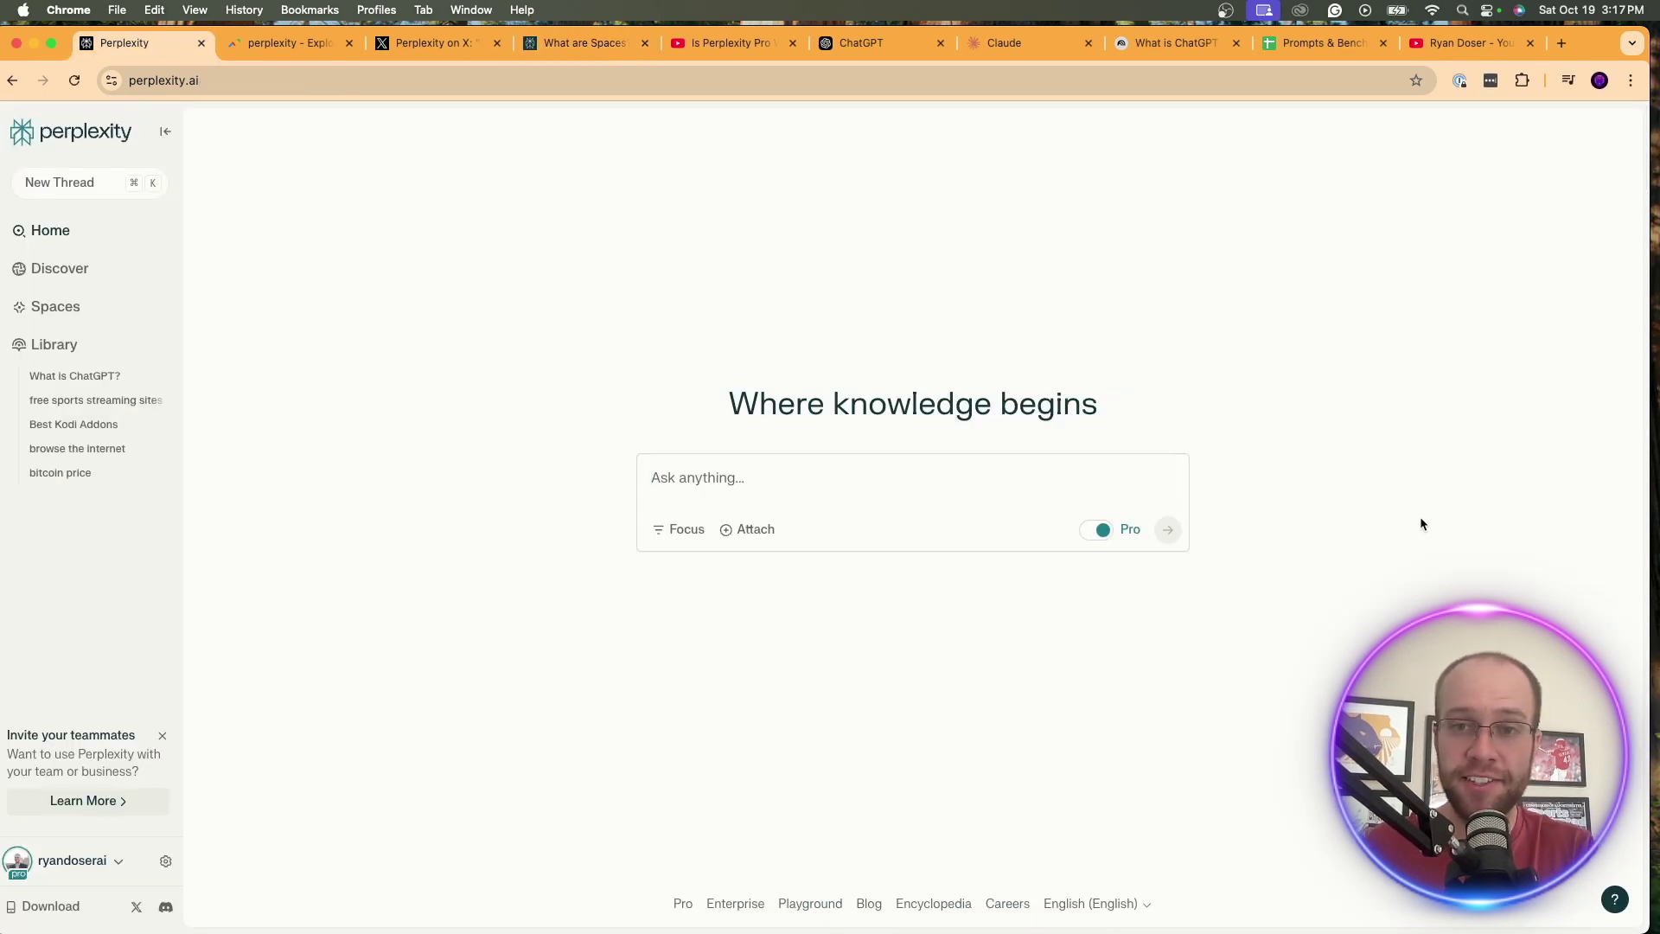
pyautogui.click(767, 484)
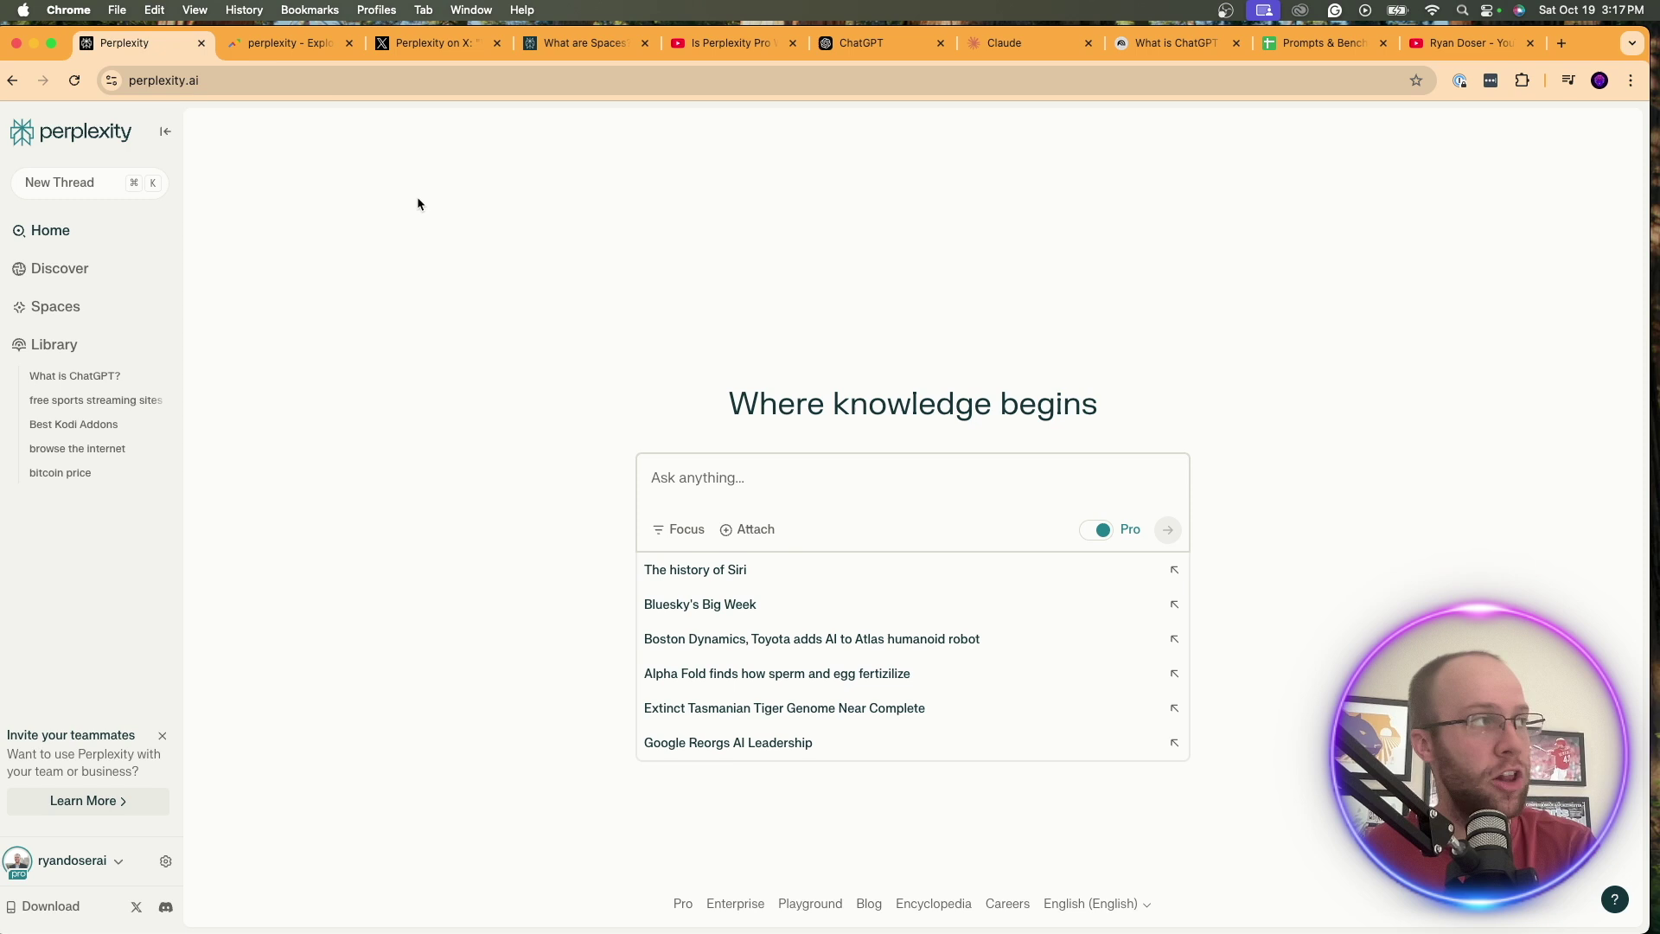
pyautogui.click(303, 40)
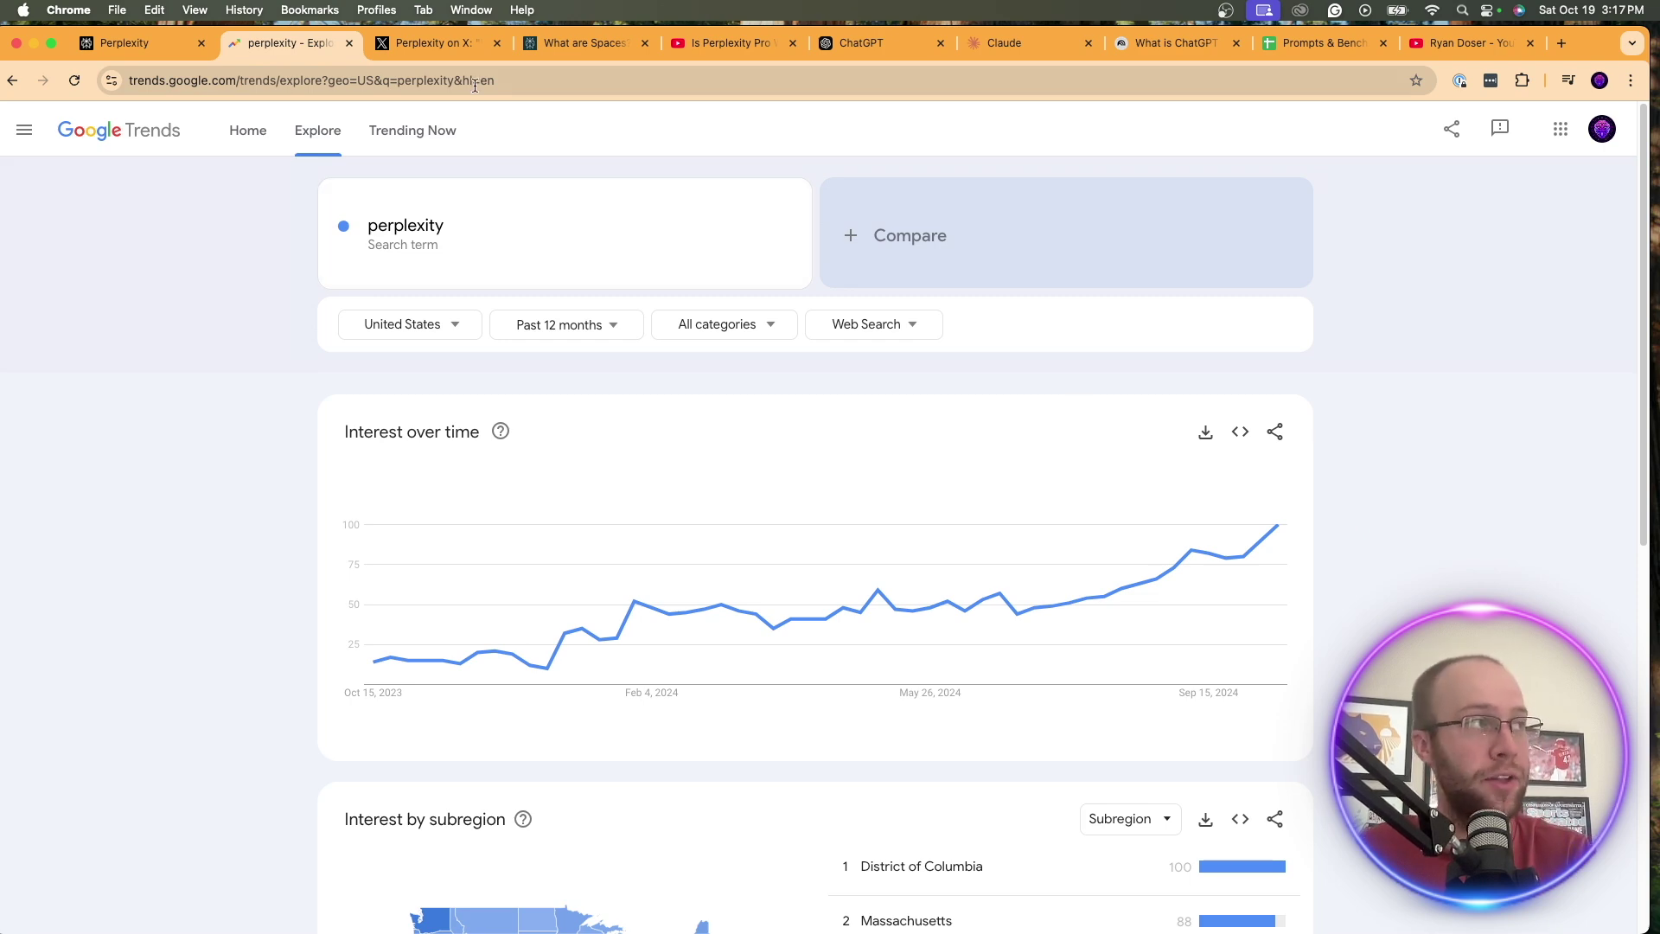
# Return to the What are Spaces? FAQ and view its full page address
pyautogui.click(585, 43)
pyautogui.scroll(-1, 608, 457)
pyautogui.scroll(1, 1049, 406)
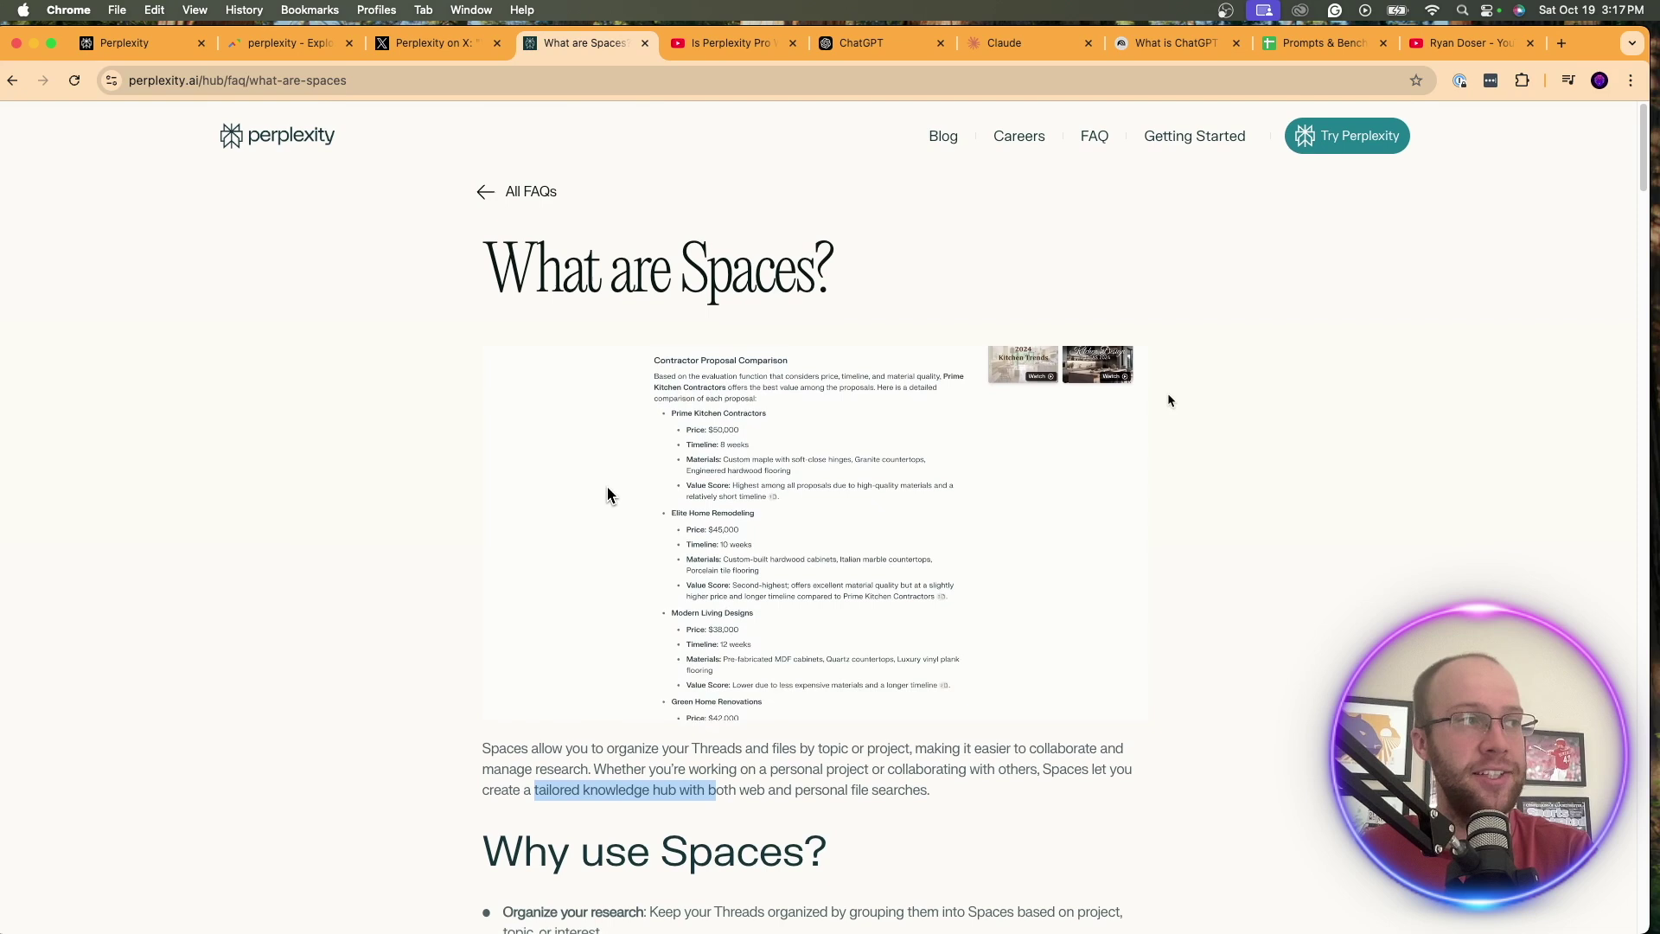
pyautogui.click(456, 80)
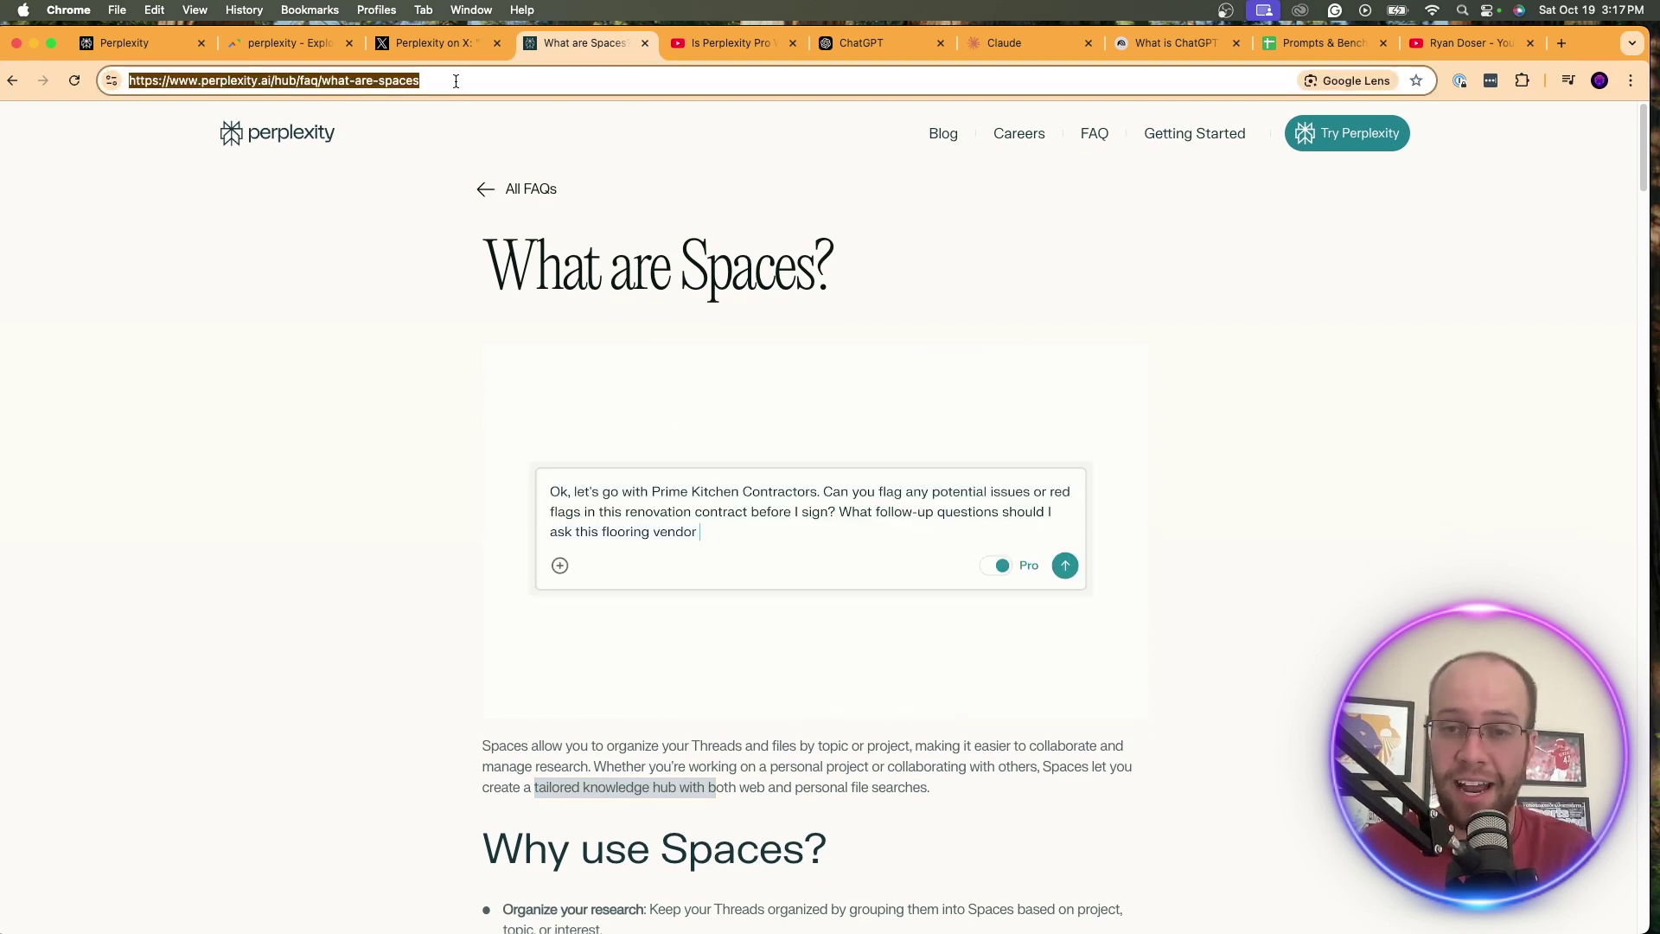
pyautogui.click(1286, 494)
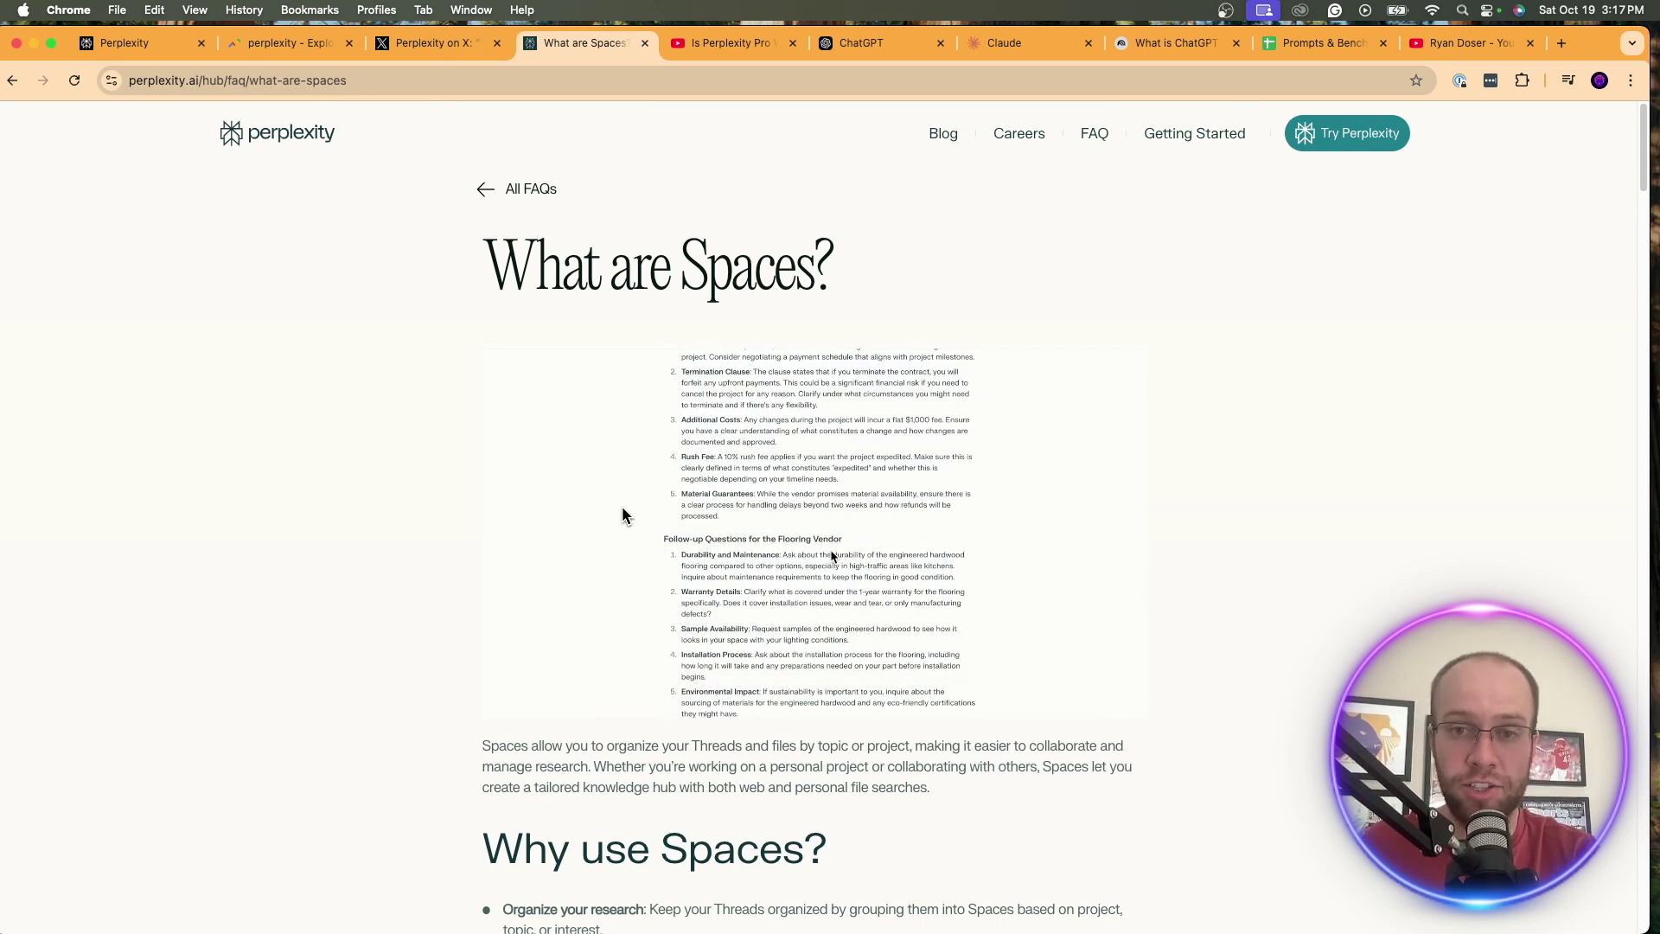
# Highlight the tailored knowledge hub phrase under Why use Spaces?, then switch to ChatGPT's My GPTs
pyautogui.scroll(-5, 865, 519)
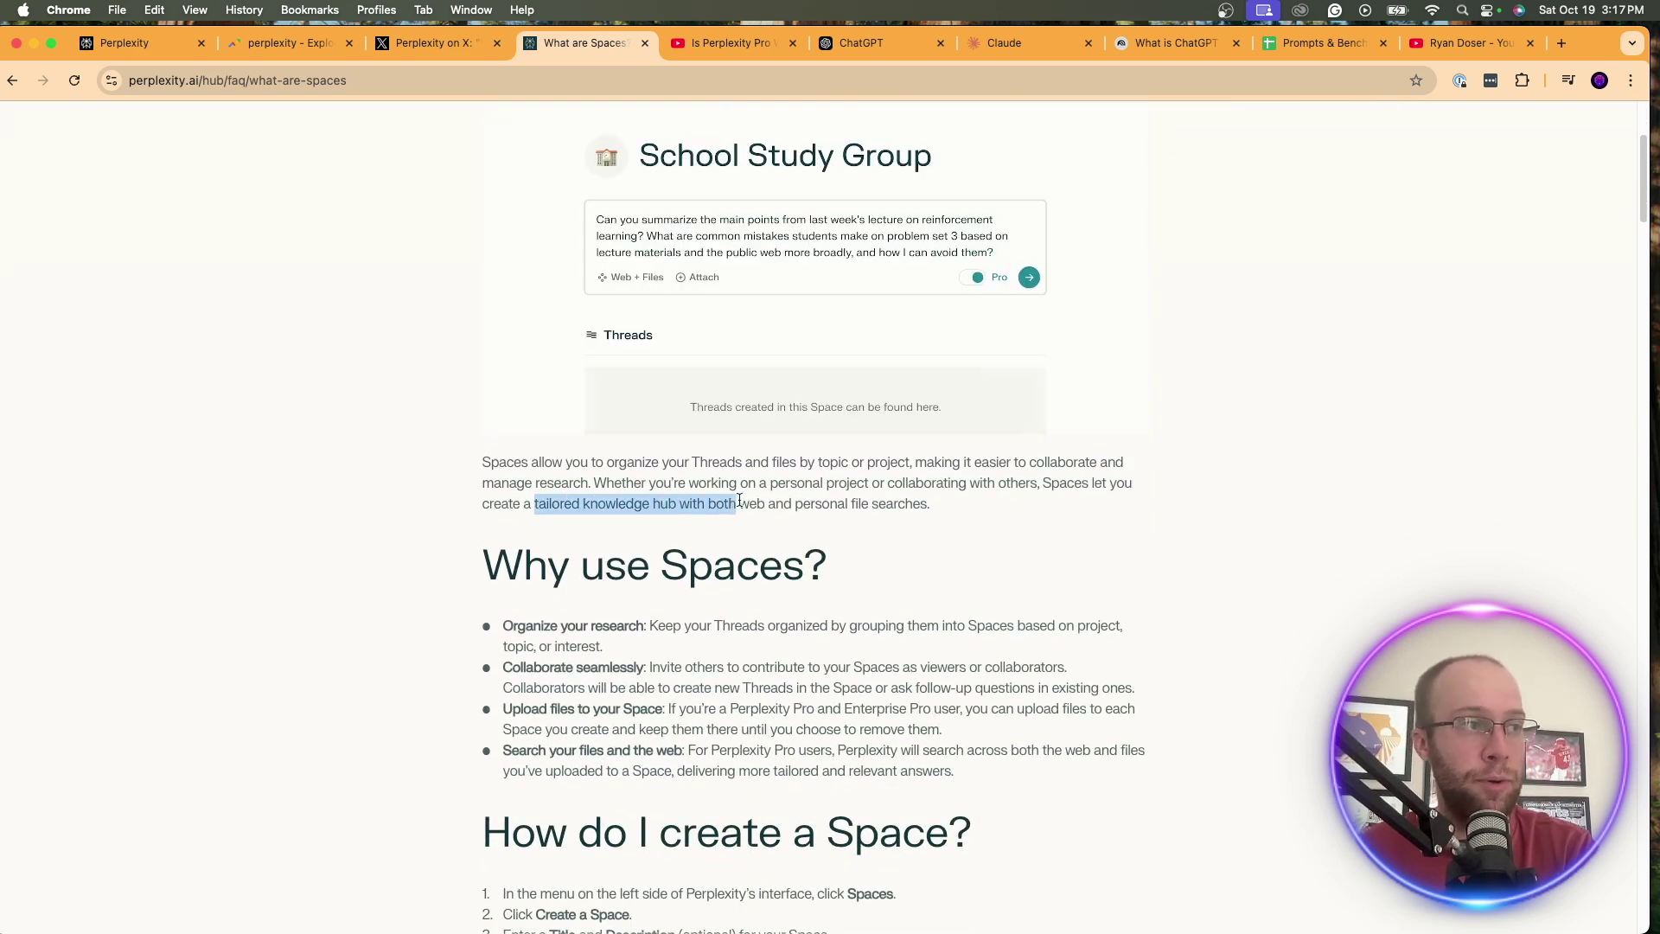
pyautogui.moveTo(740, 502); pyautogui.dragTo(937, 515)
pyautogui.click(1018, 523)
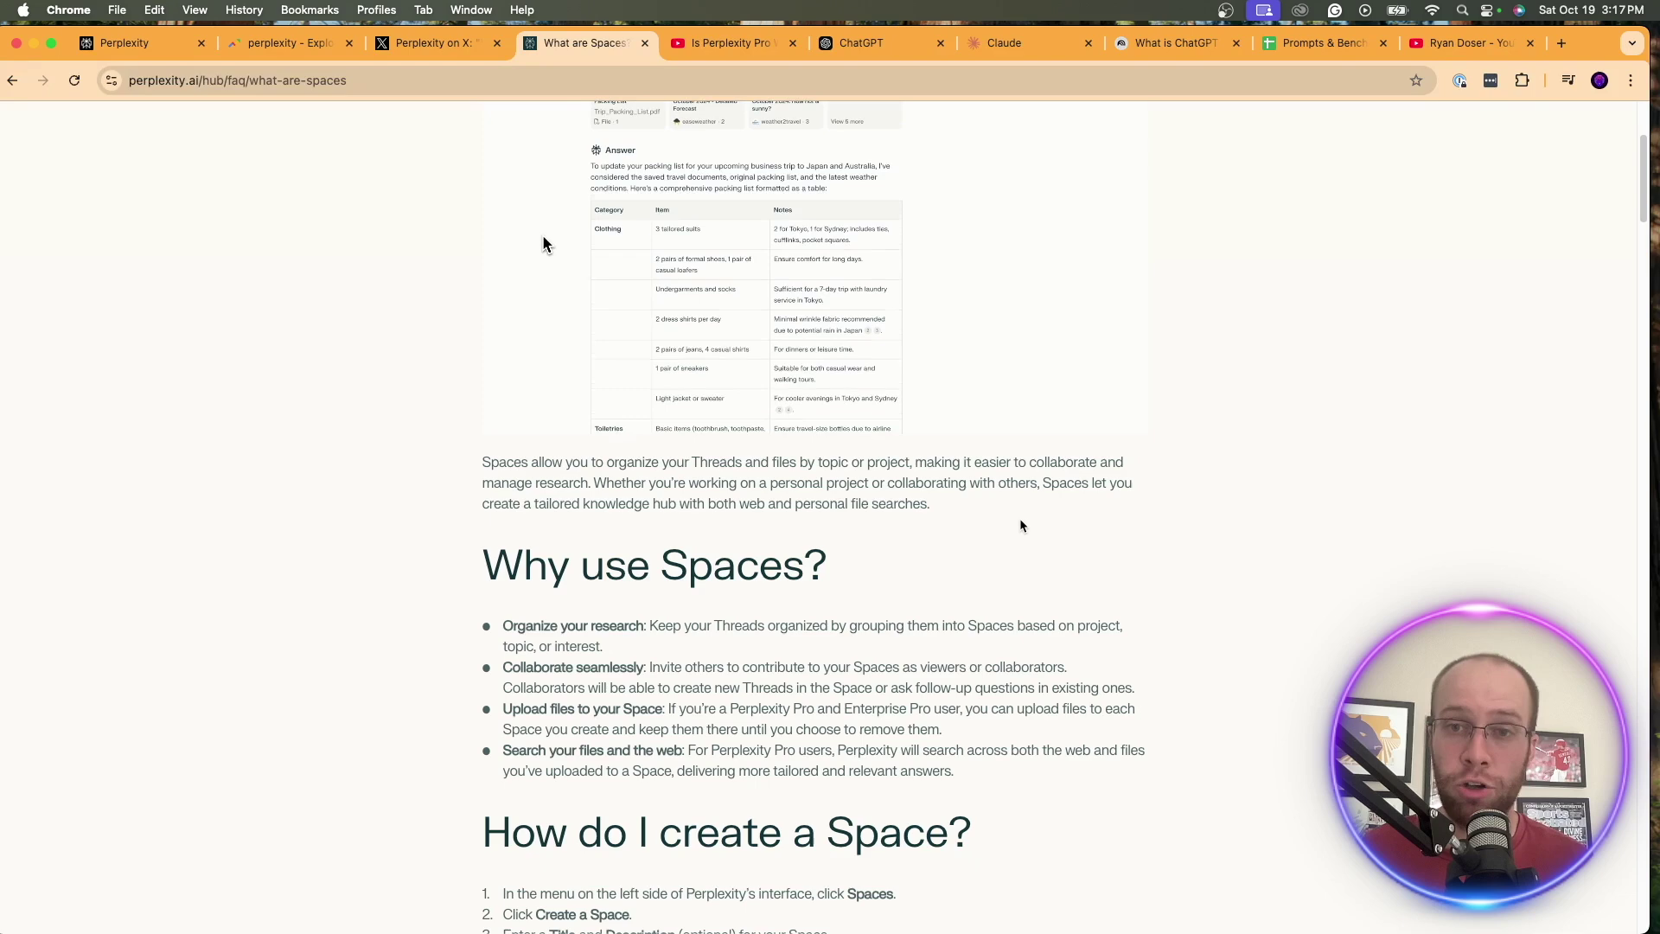
pyautogui.hotkey('ctrl', 'Tab')
pyautogui.hotkey('ctrl', 'Tab')
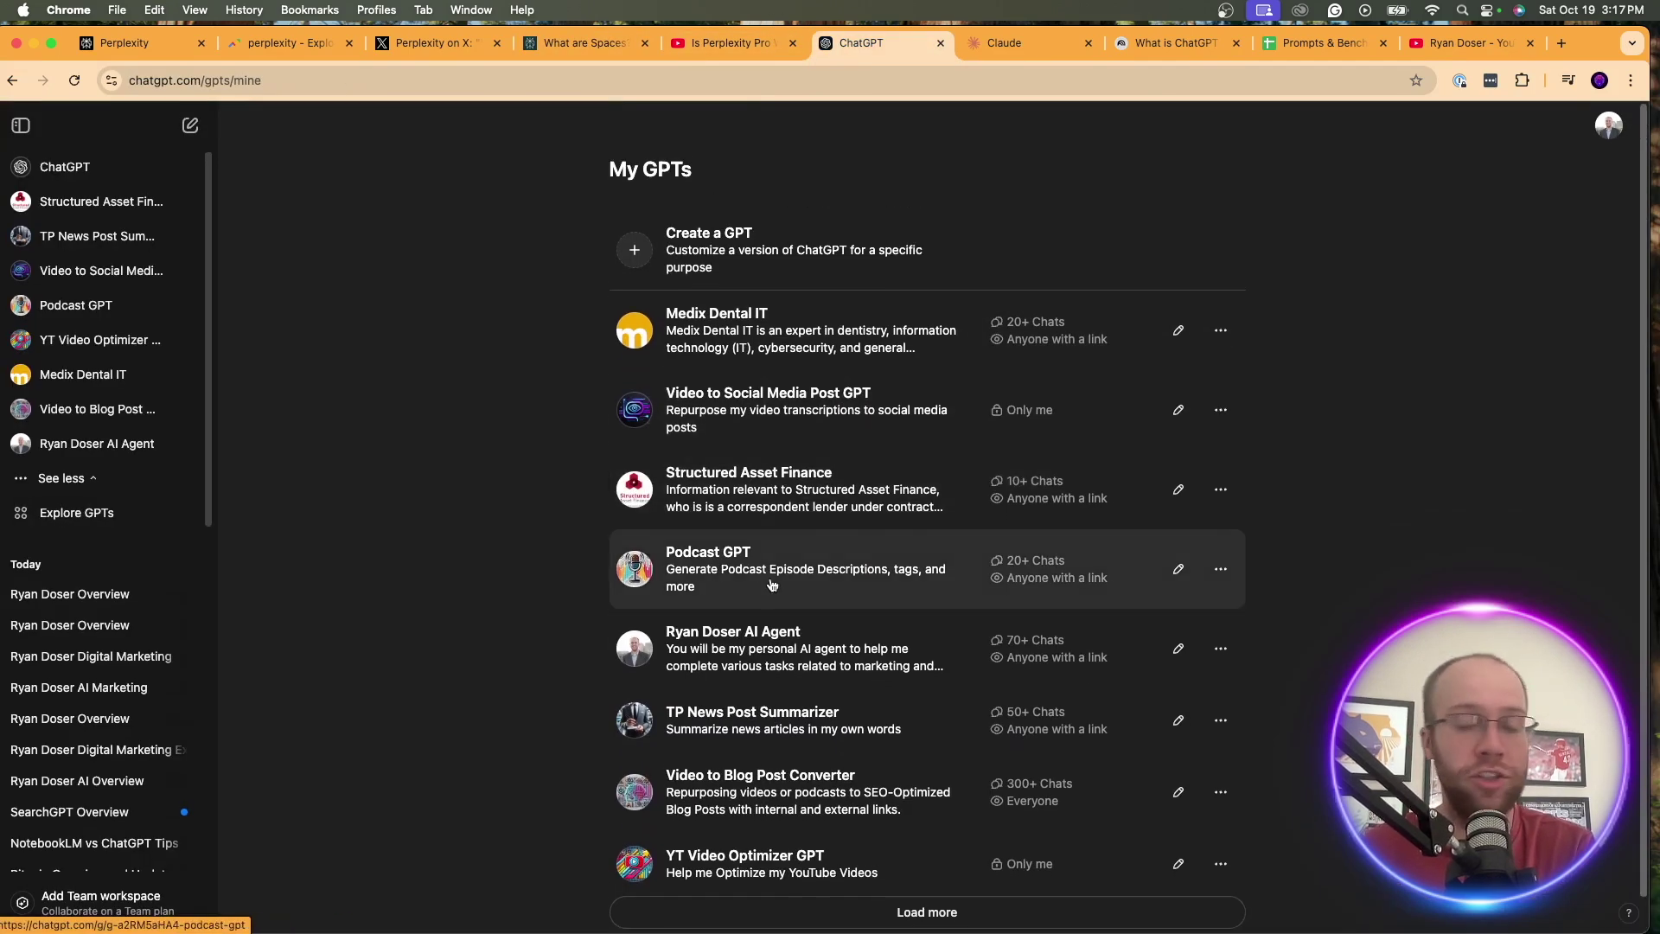
# Browse Claude's projects, open the personal AI agent project, then switch to the What is ChatGPT notebook
pyautogui.click(987, 49)
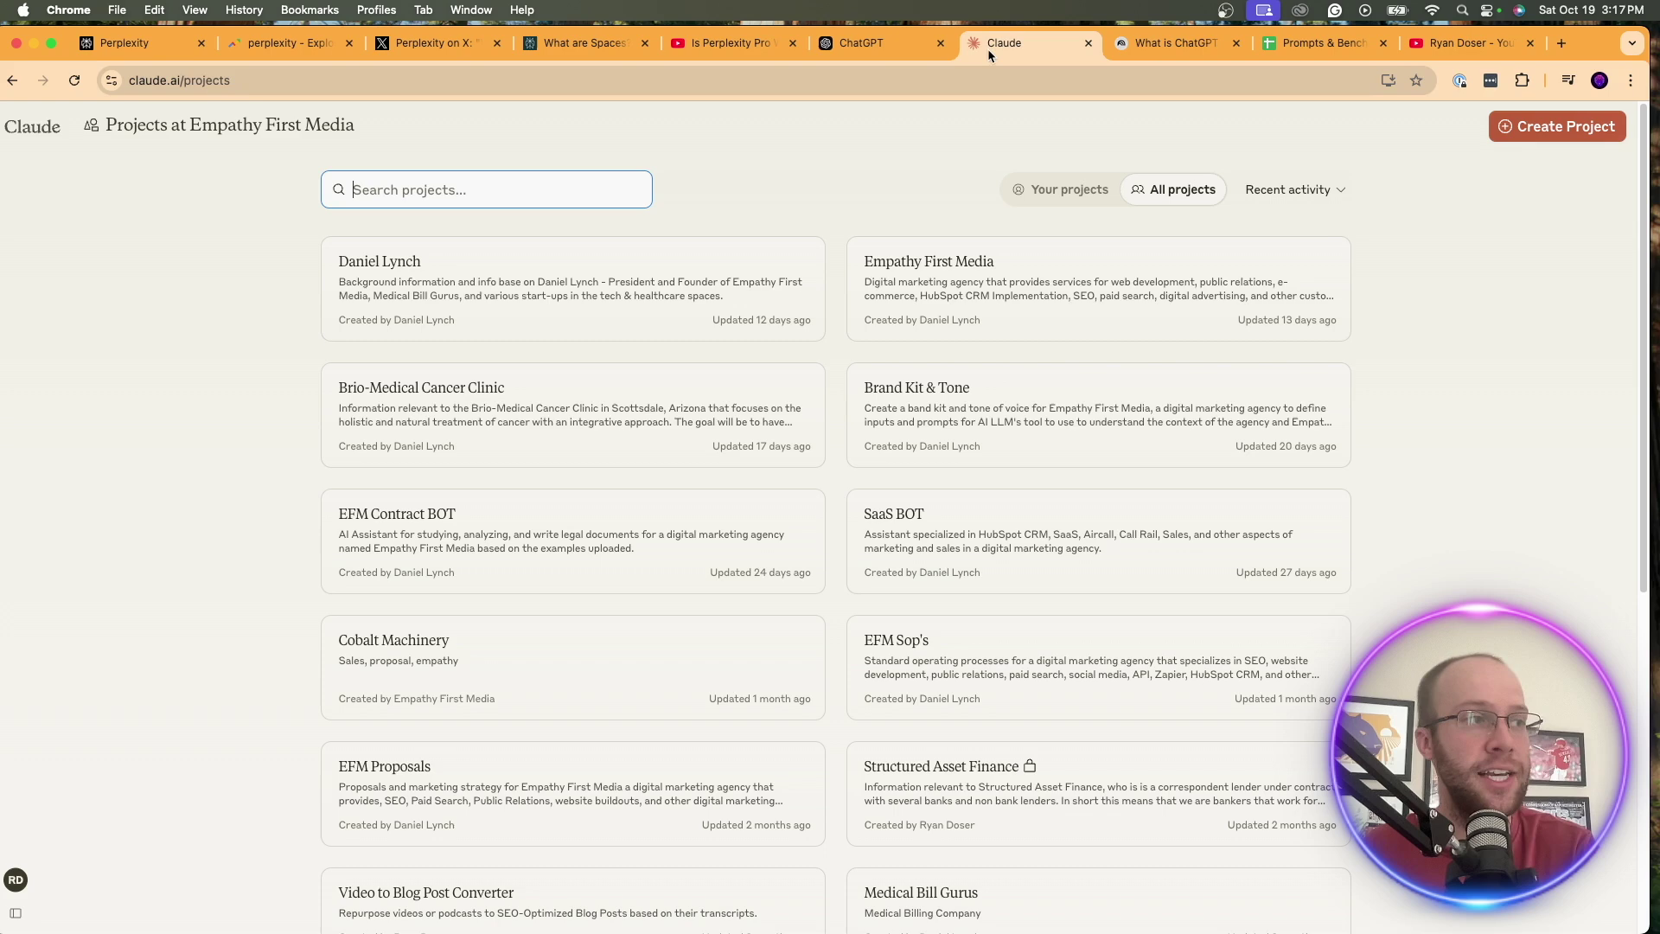
pyautogui.scroll(-5, 802, 616)
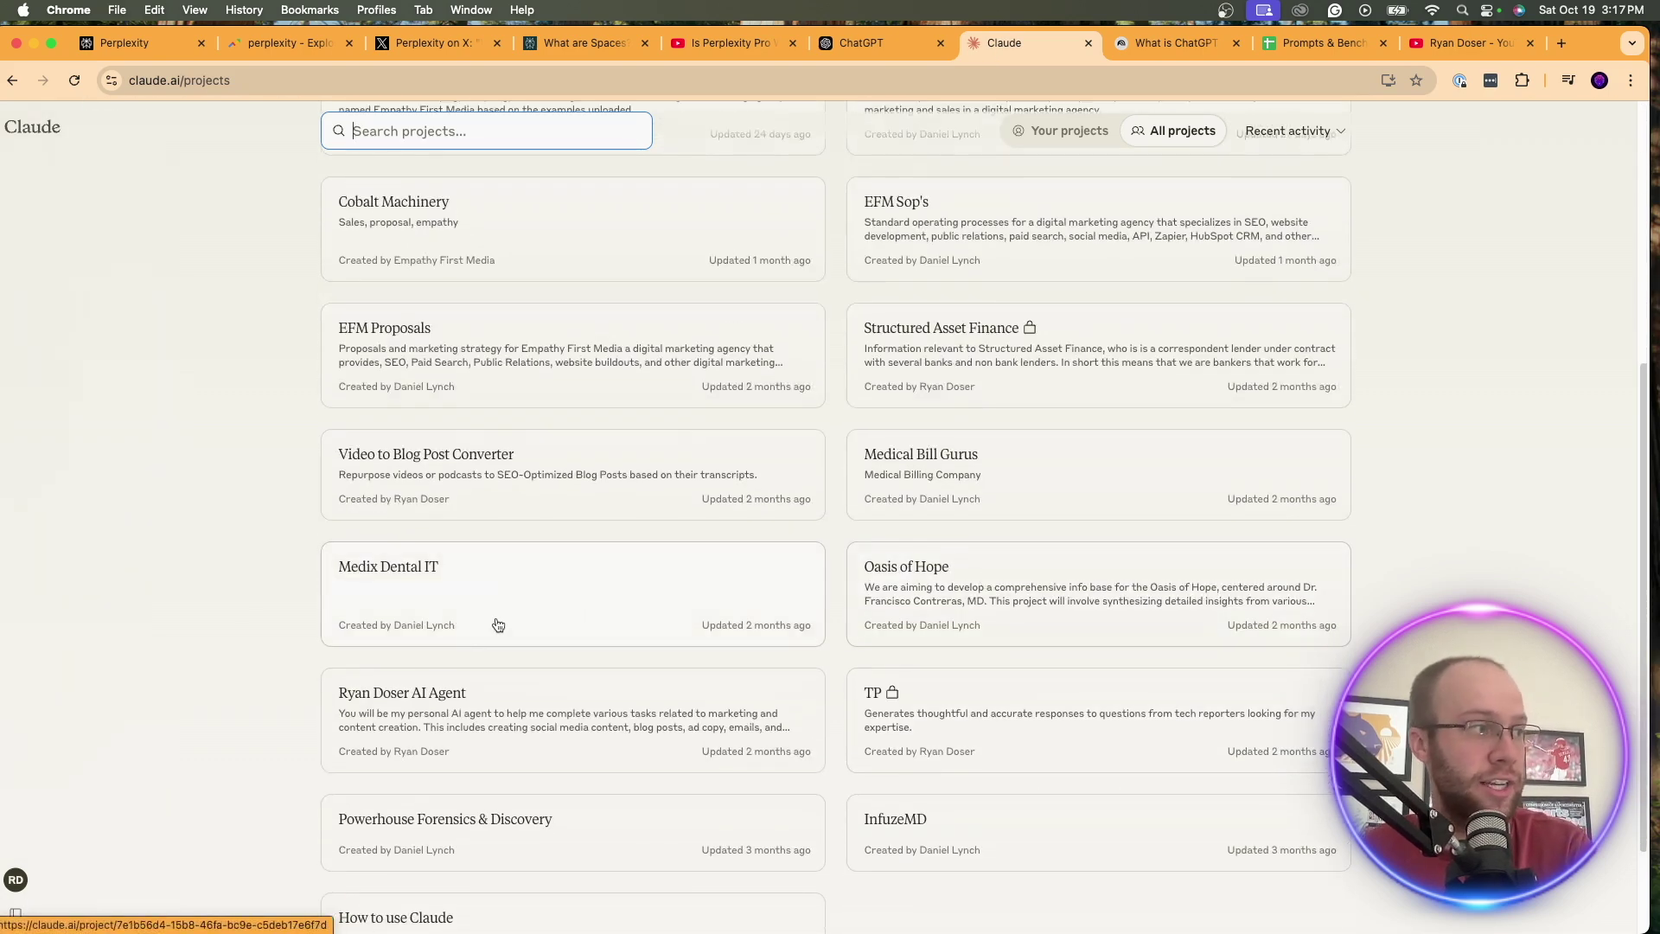
pyautogui.click(511, 703)
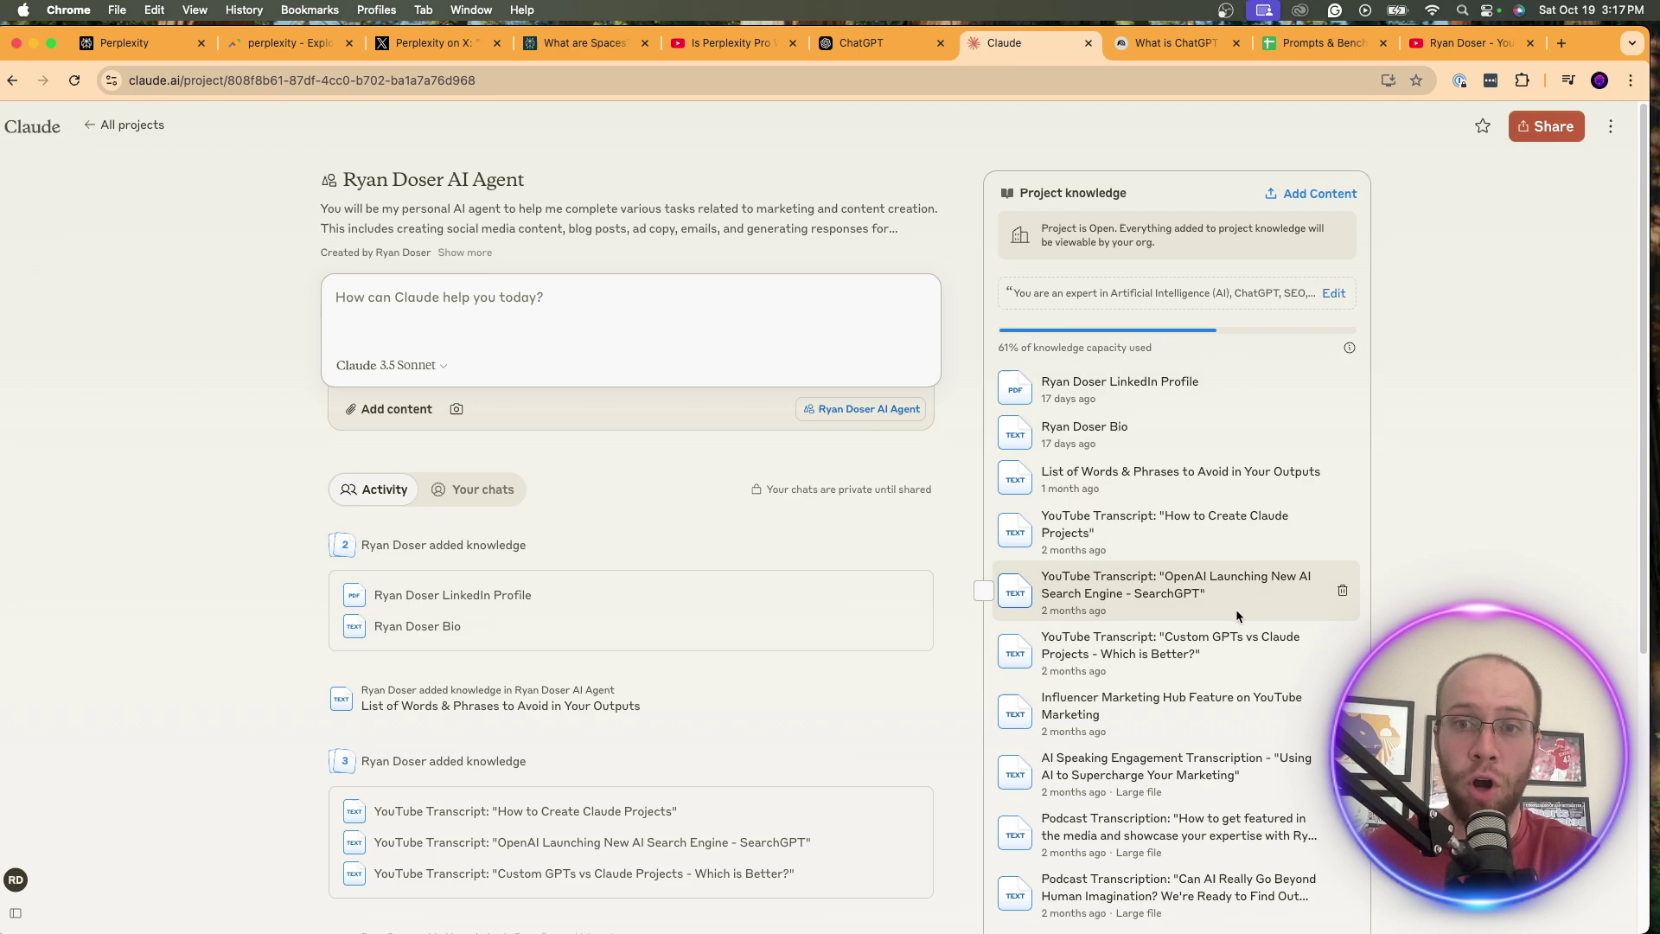
pyautogui.click(1155, 44)
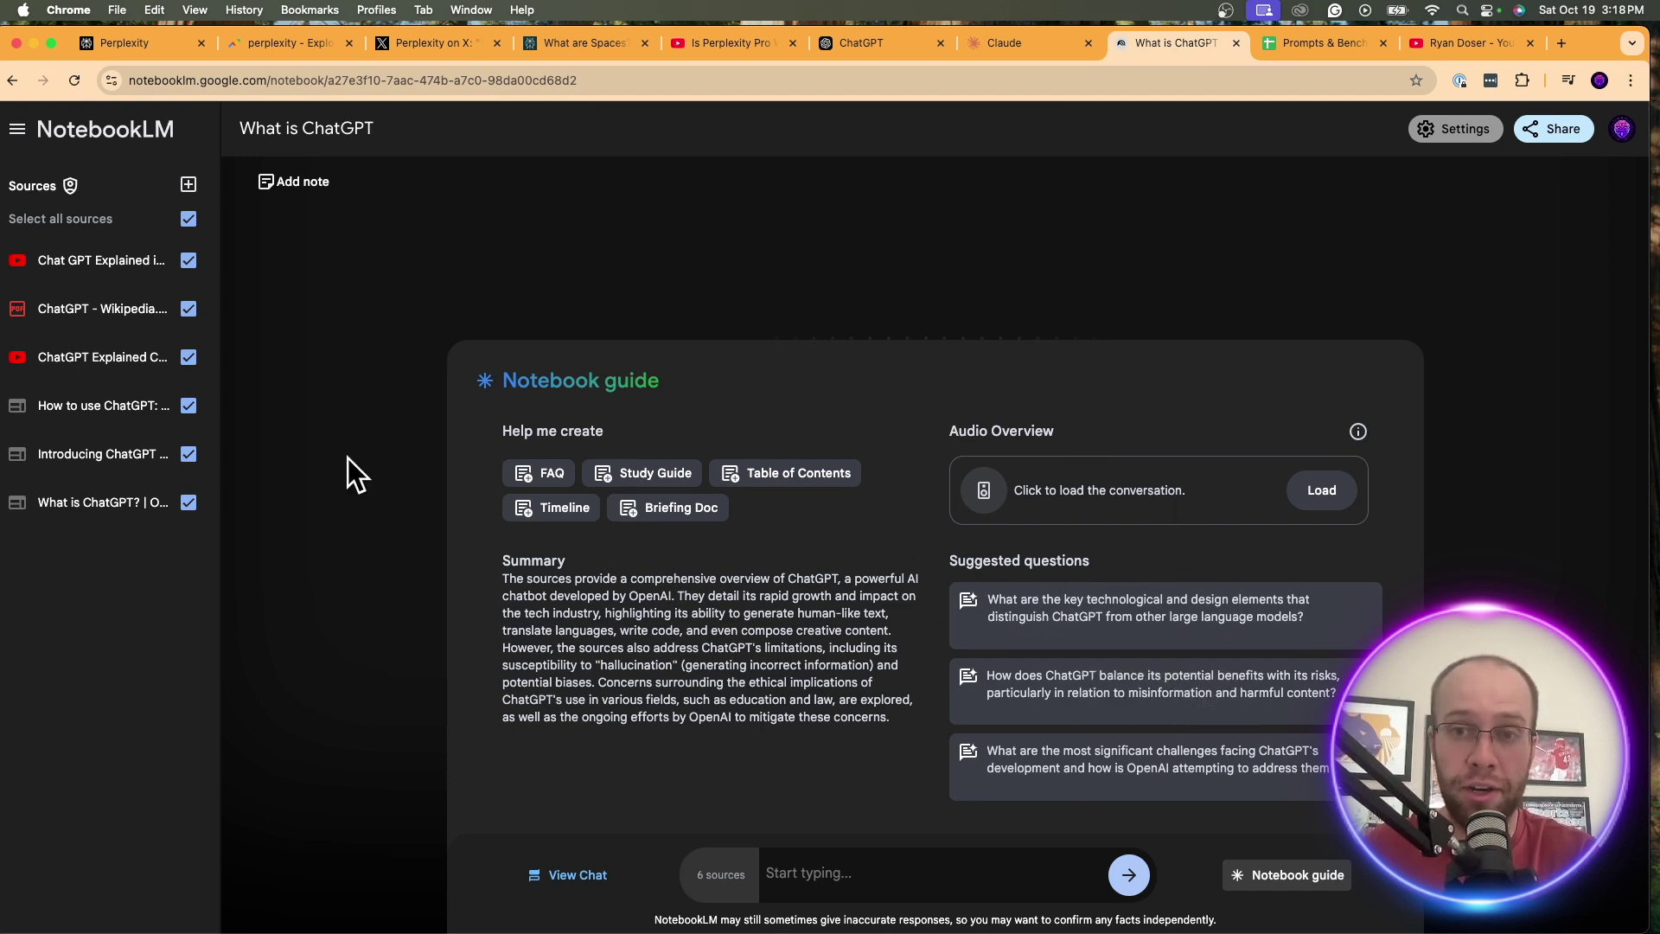
# Scroll the What are Spaces FAQ to the 'How do I upload files to my Spaces' section
pyautogui.click(143, 43)
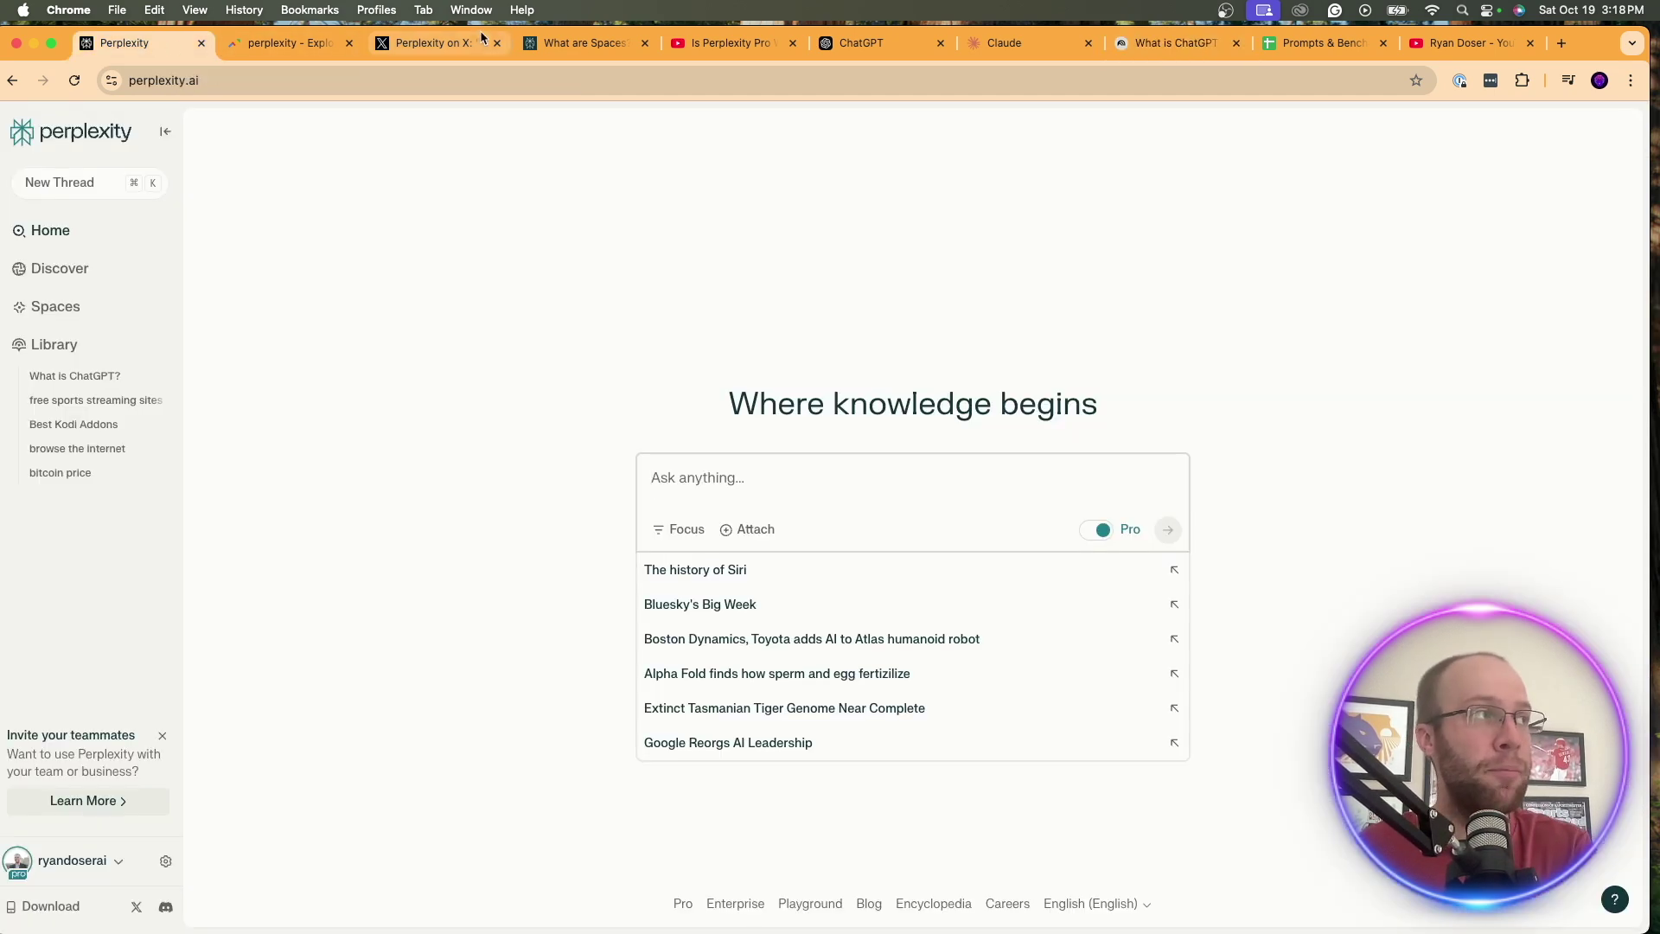
pyautogui.click(579, 42)
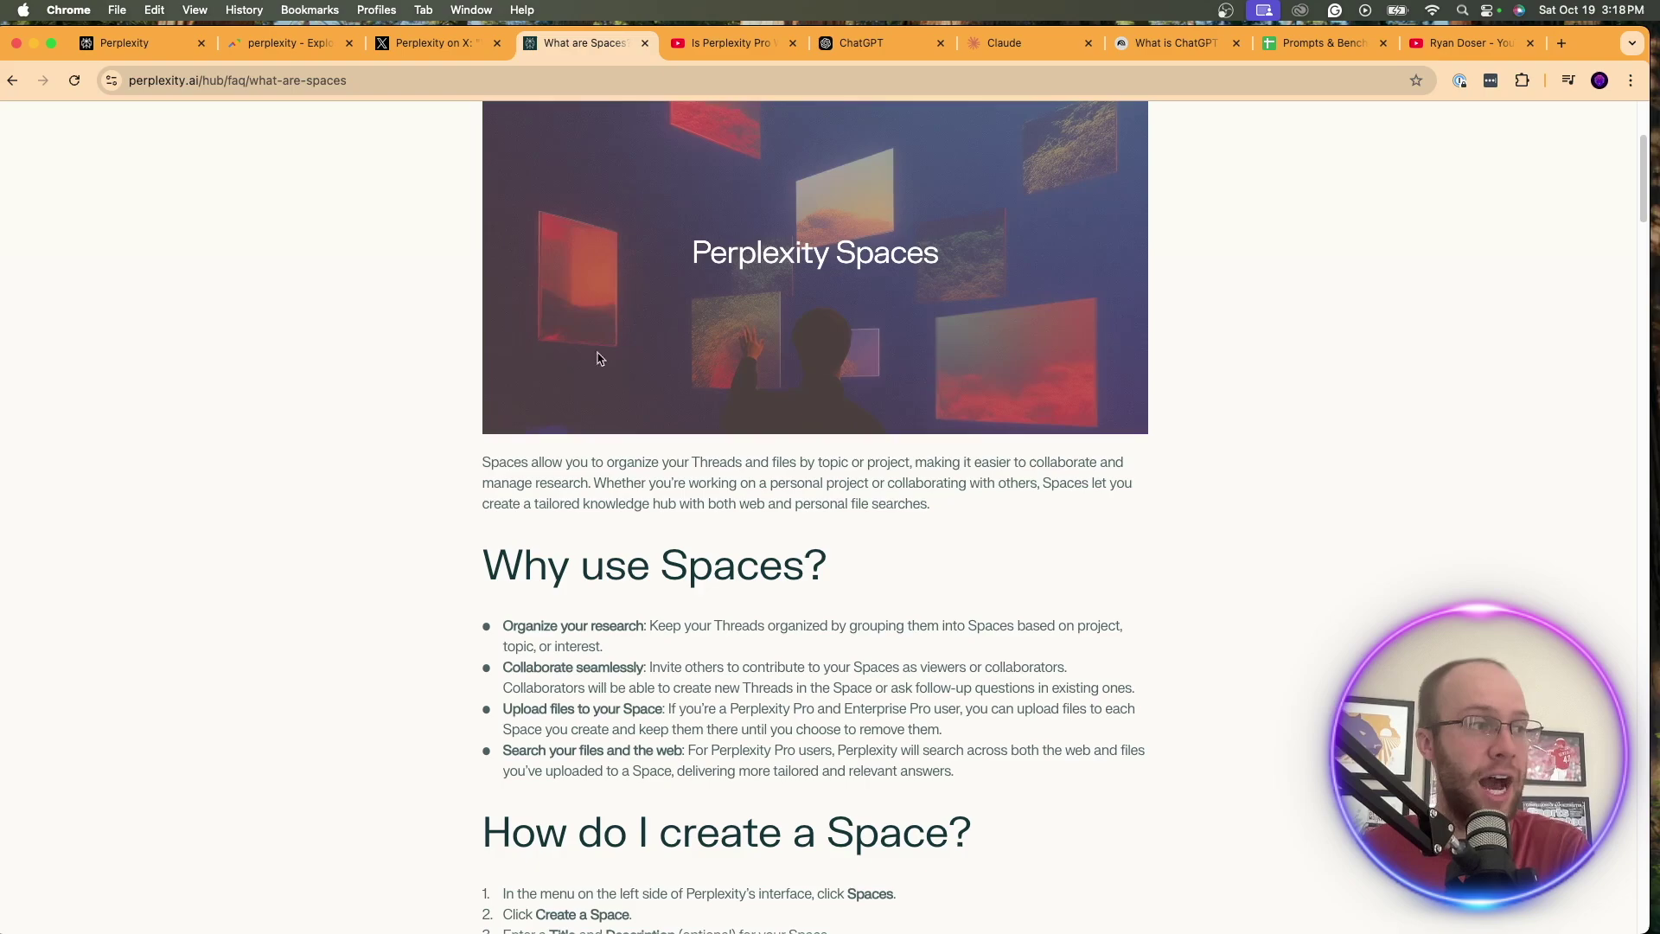
pyautogui.scroll(-20, 599, 358)
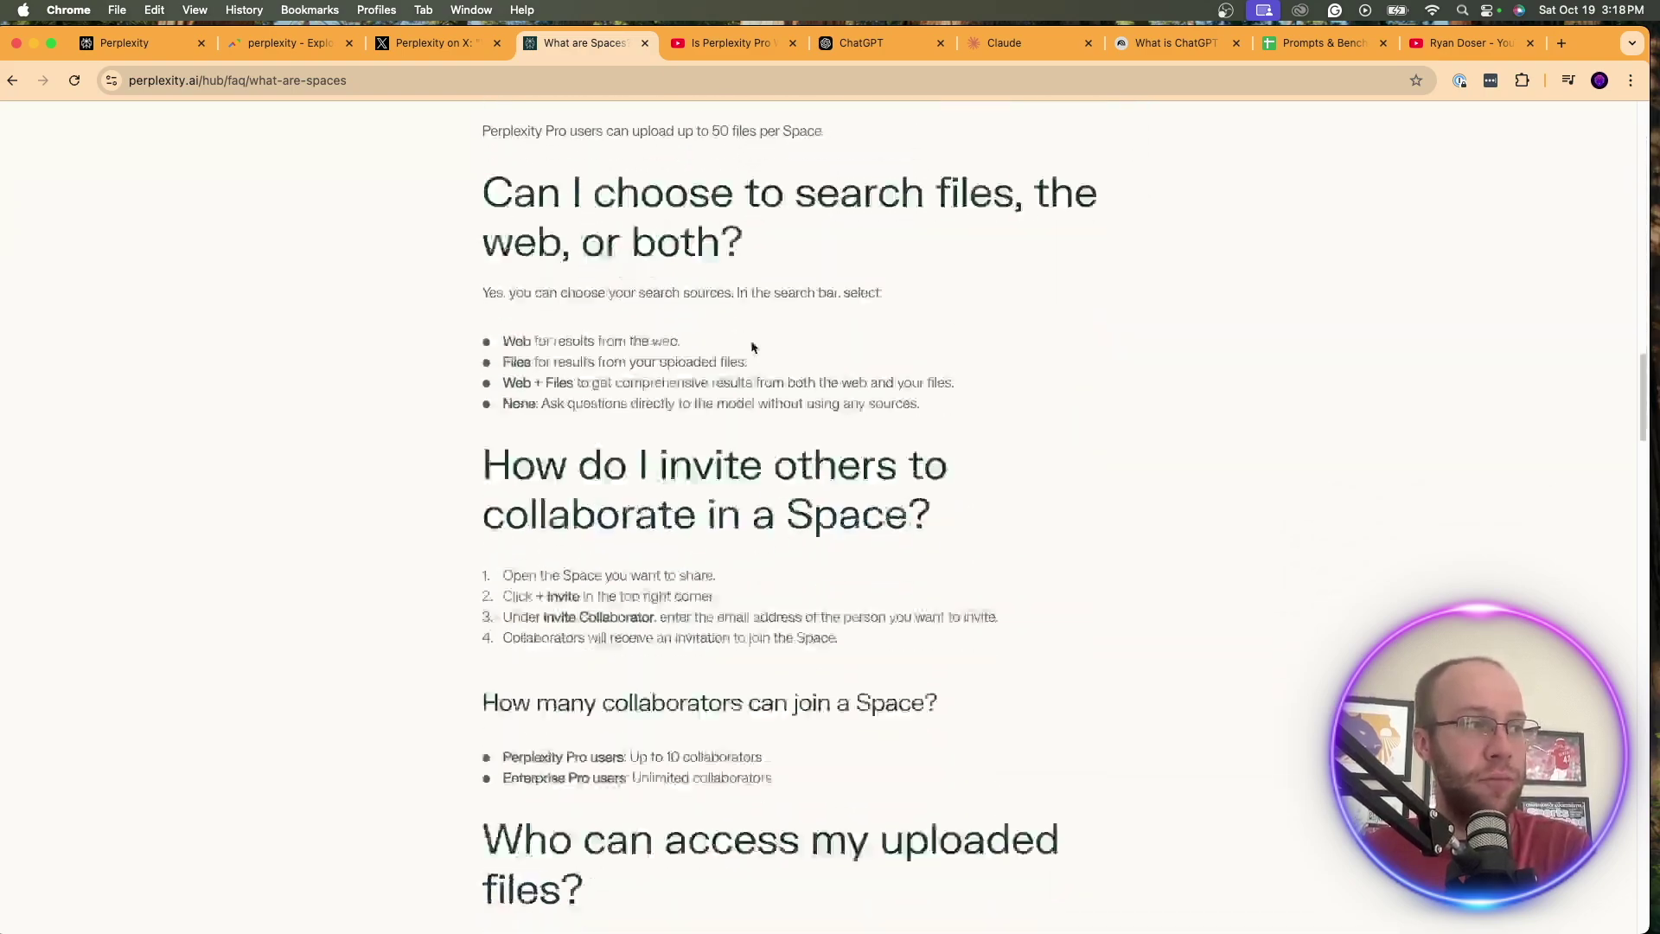
pyautogui.scroll(-10, 751, 347)
pyautogui.scroll(15, 855, 334)
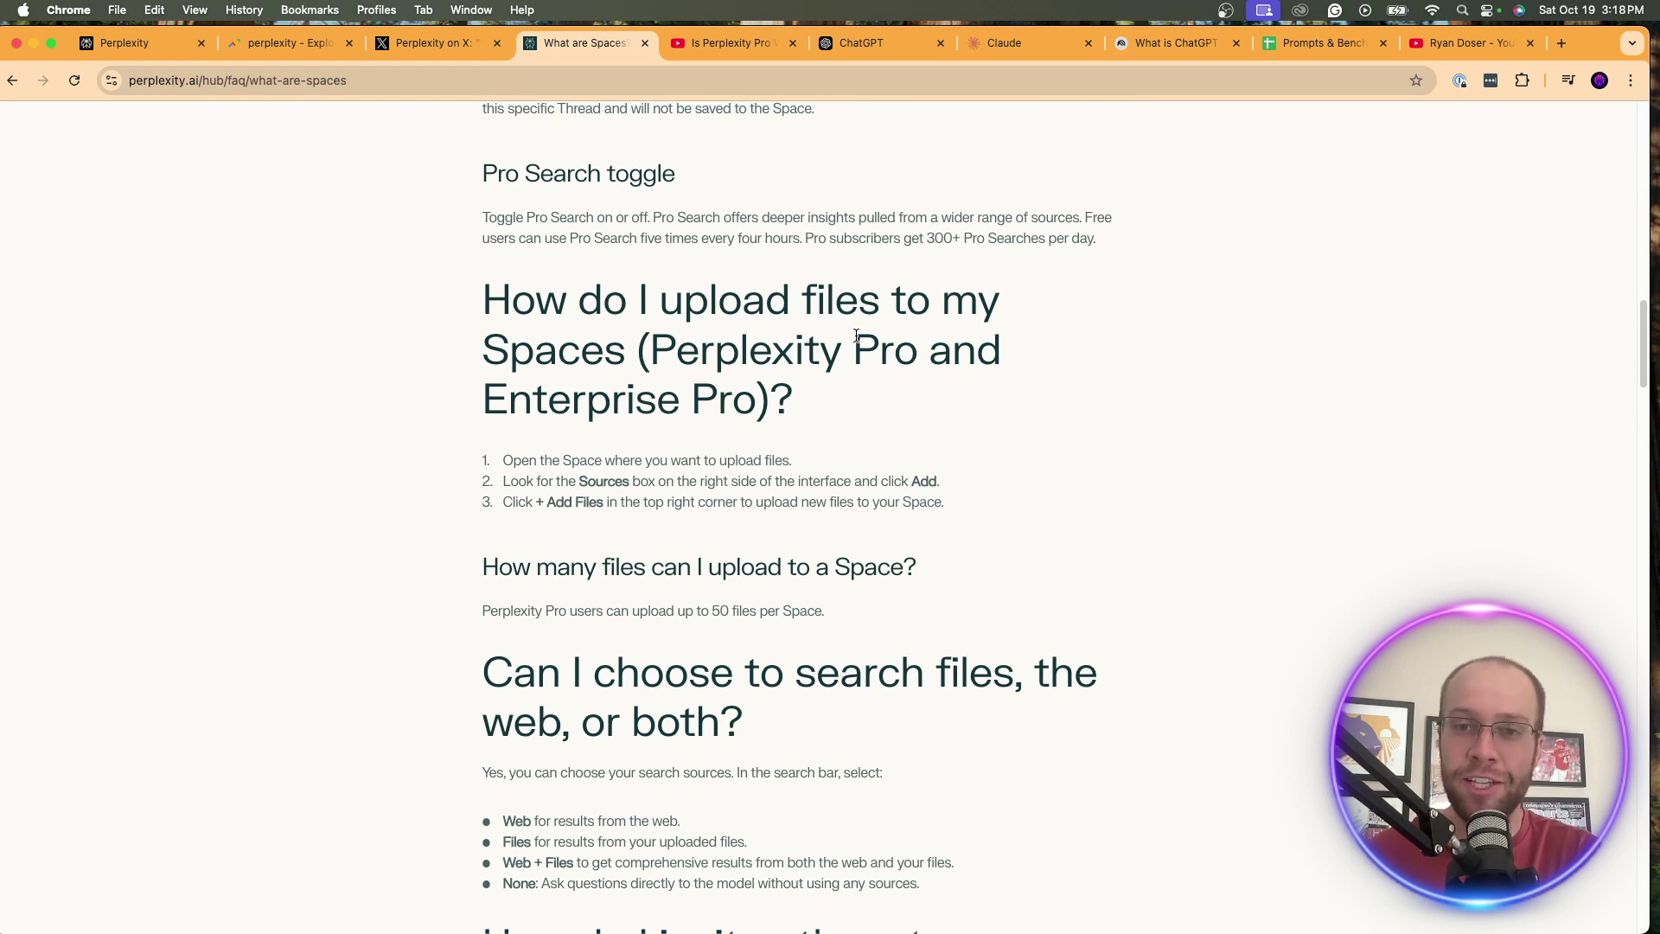
pyautogui.scroll(9, 856, 335)
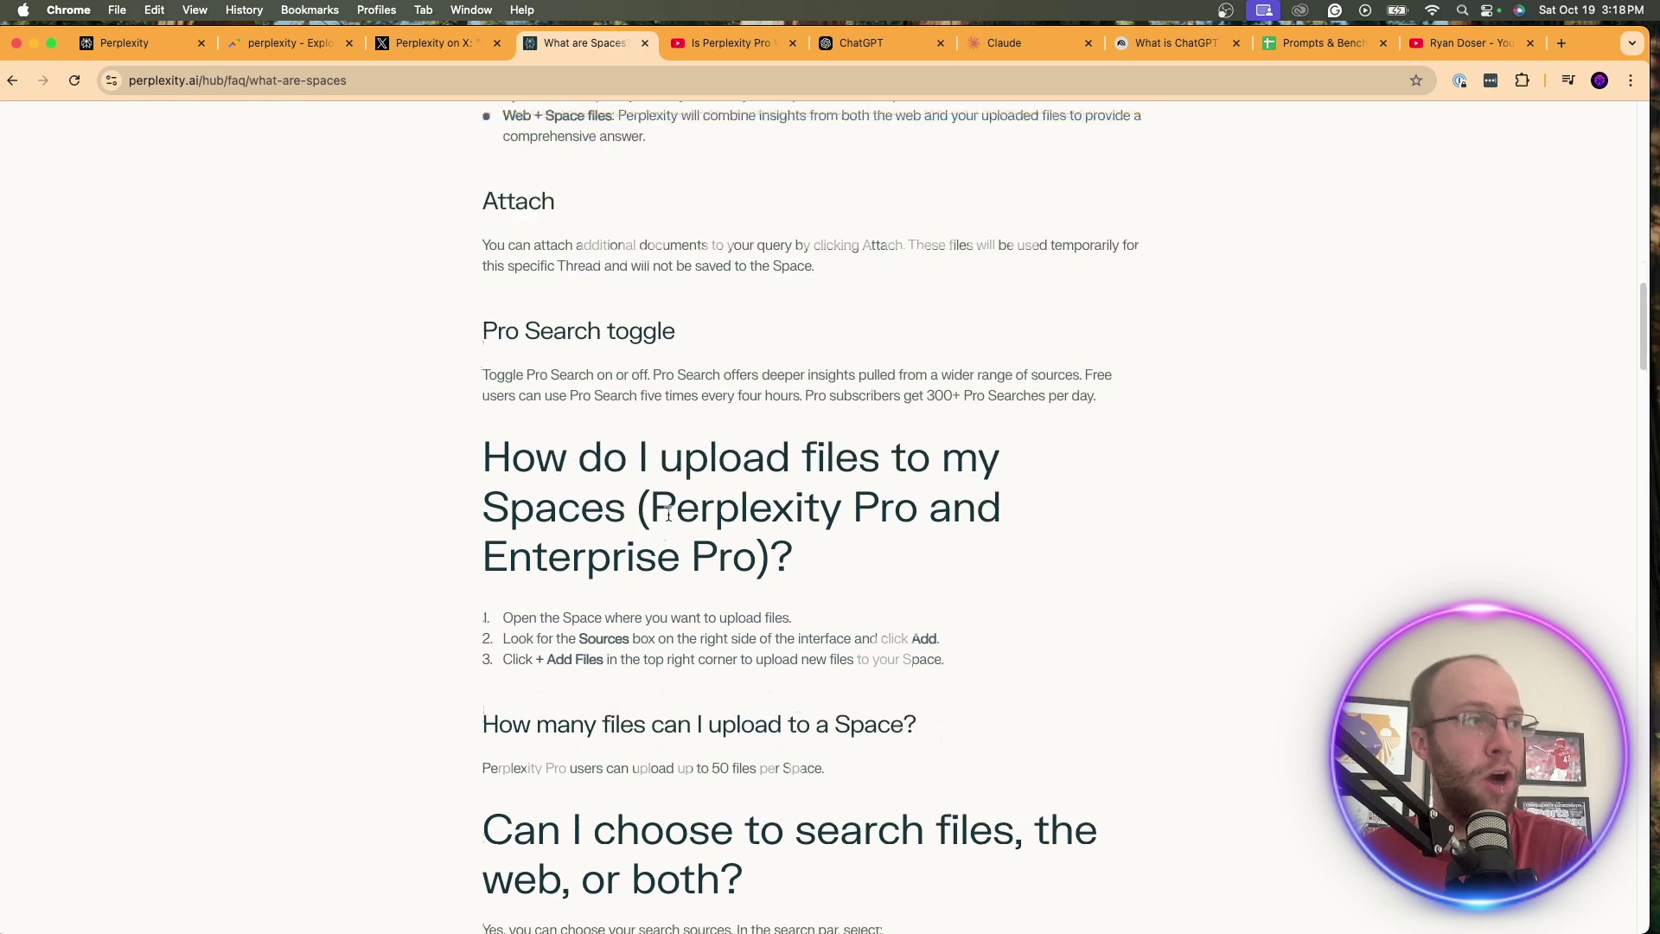
# On Perplexity home, select the www part of the address, then open Spaces from the sidebar
pyautogui.click(158, 48)
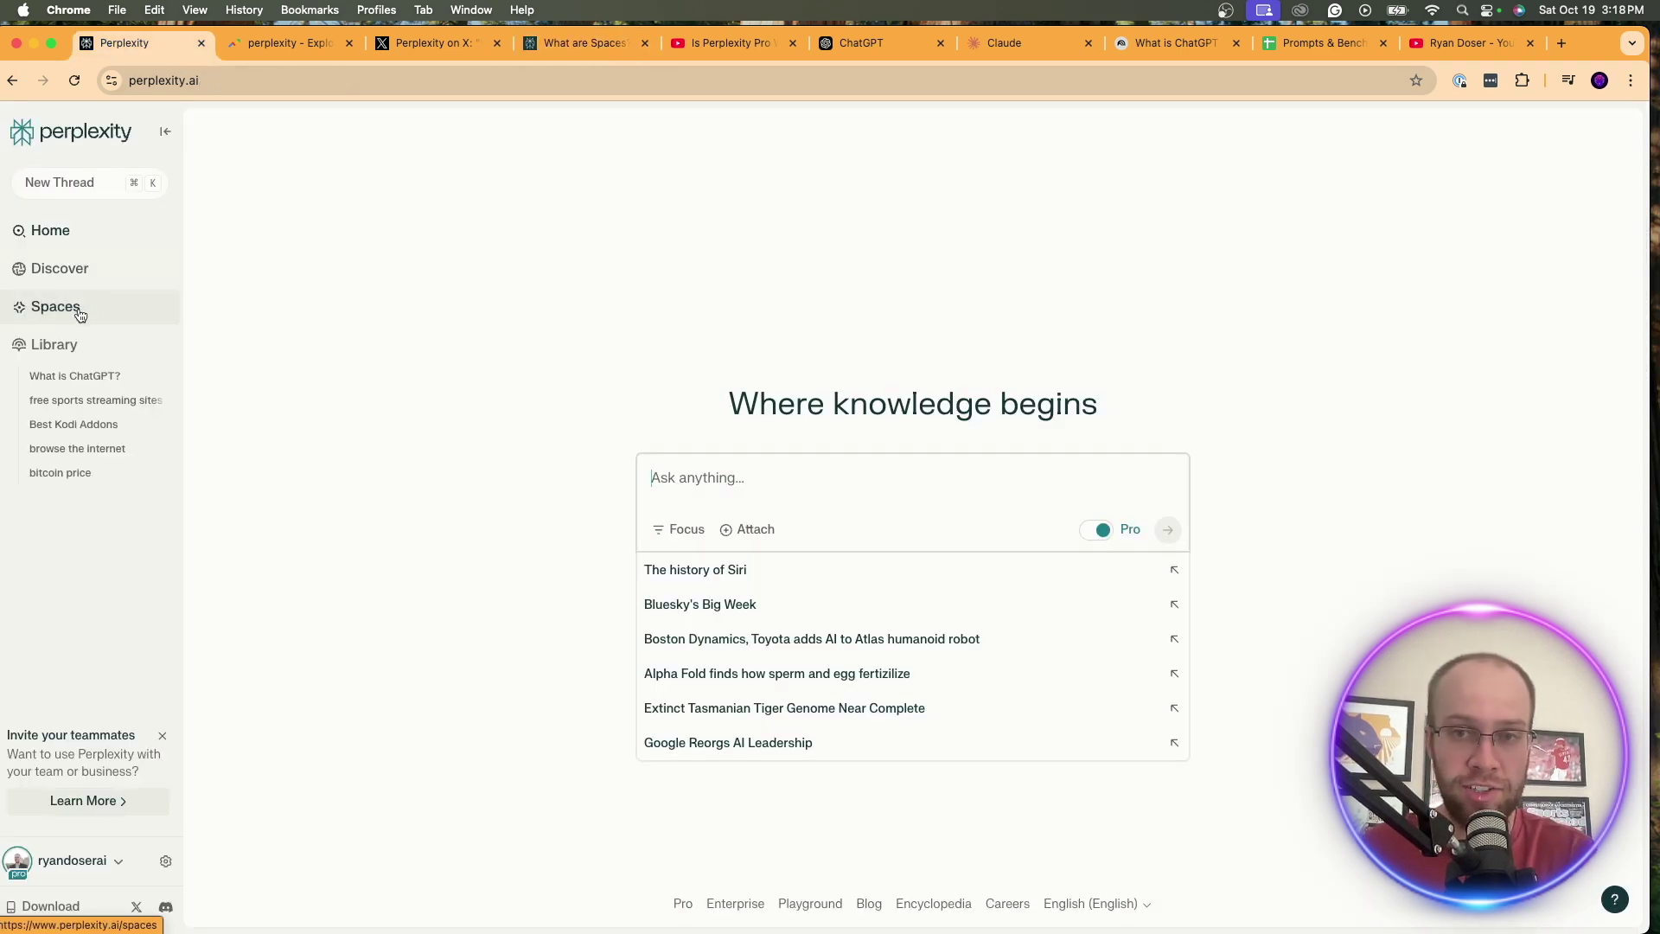
pyautogui.click(171, 79)
pyautogui.doubleClick(171, 79)
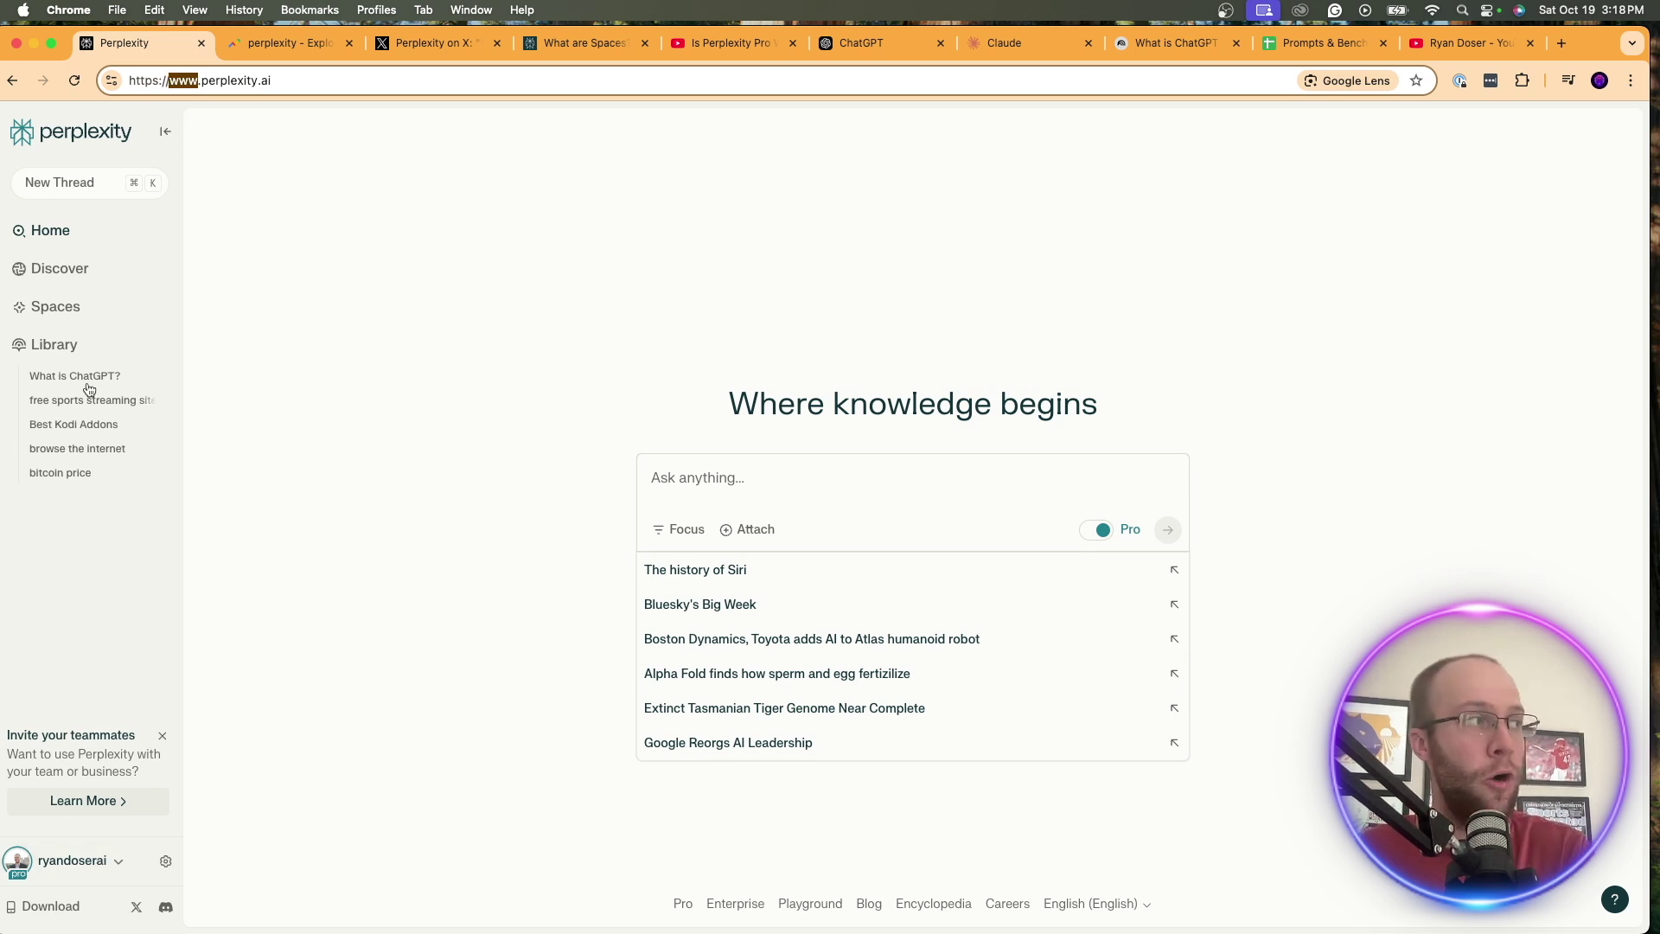
pyautogui.click(72, 308)
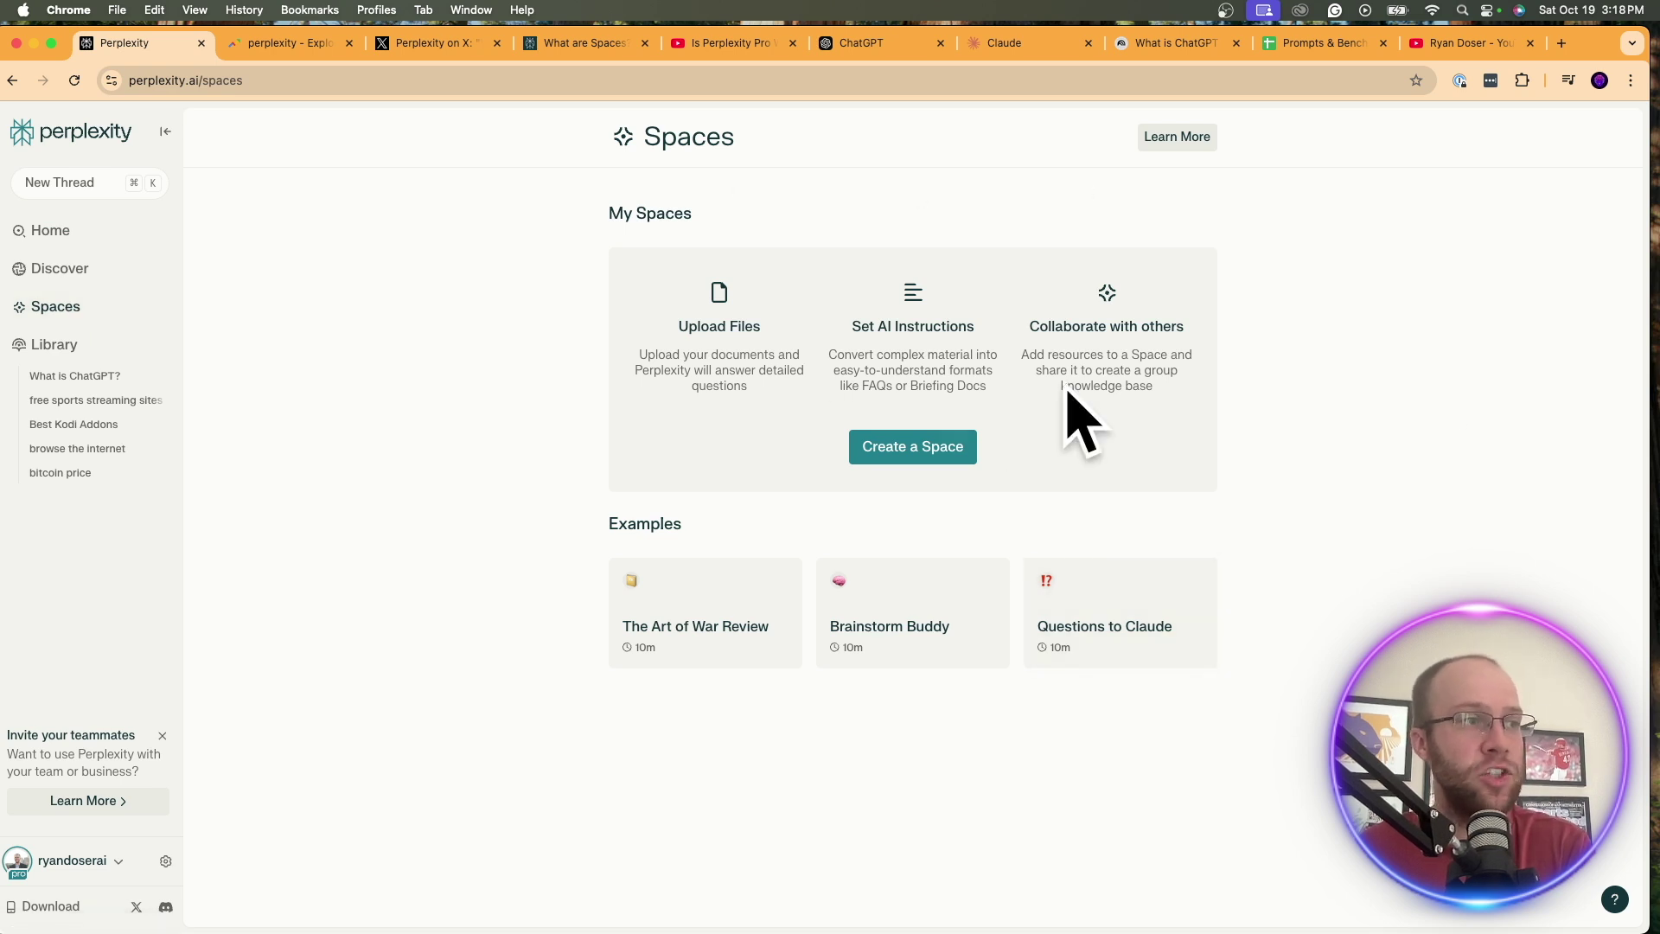
# Find 'perplexity pro' in the Spaces FAQ and highlight the Pro requirement for file uploads
pyautogui.click(585, 43)
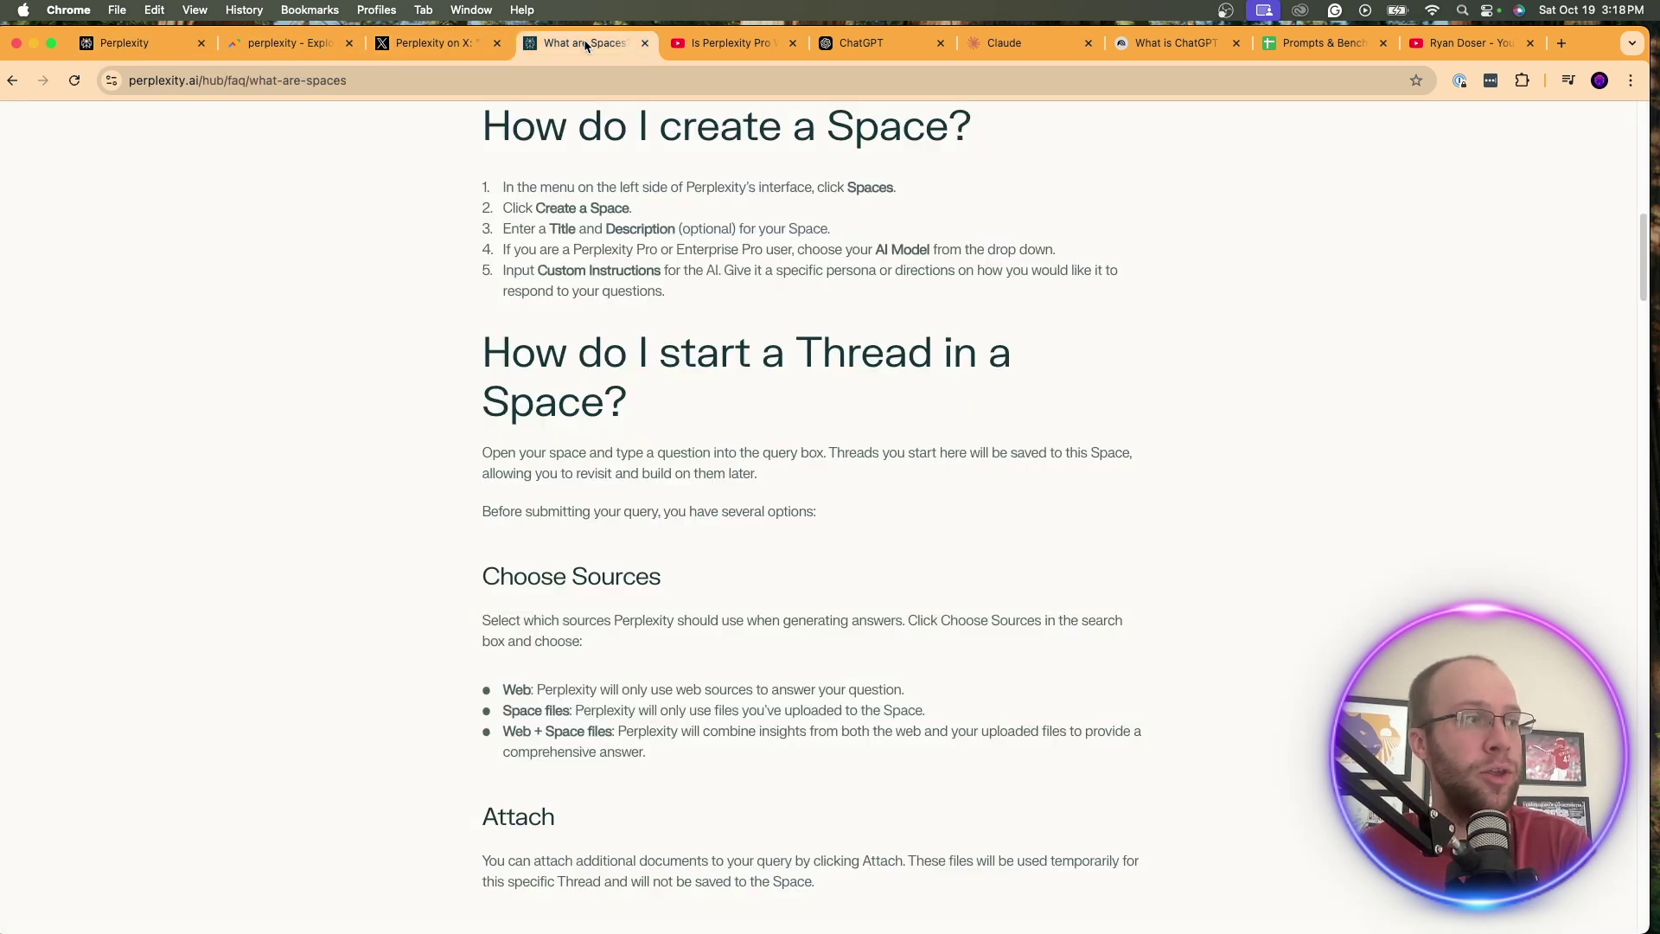
pyautogui.scroll(3, 901, 445)
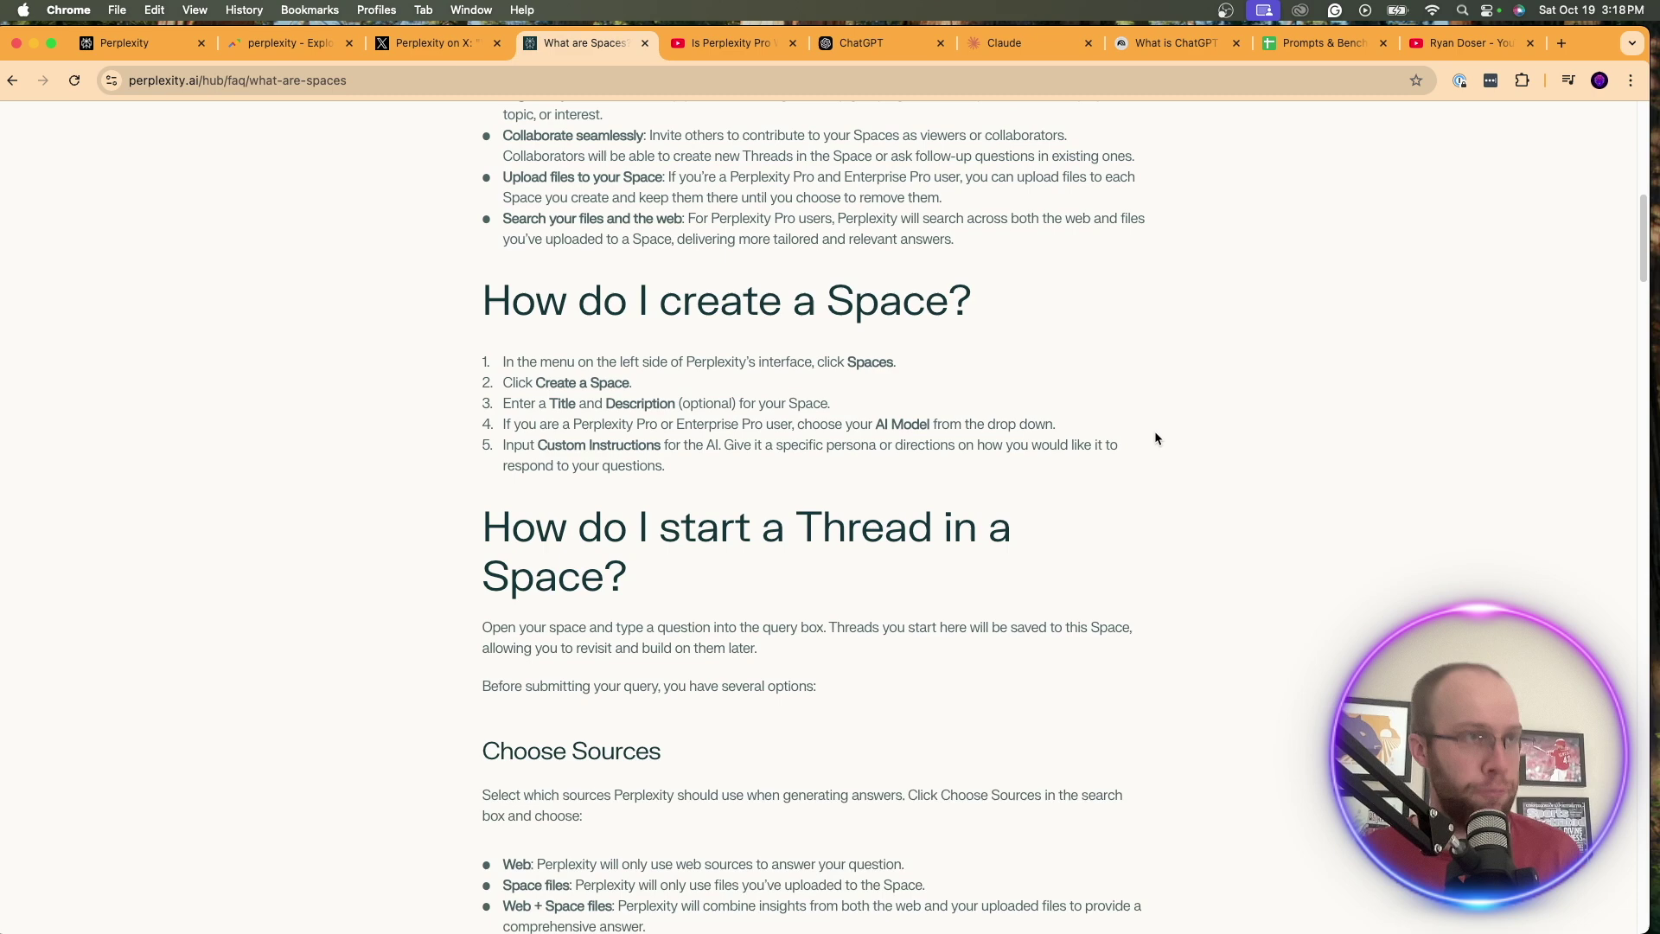
pyautogui.press('super+f')
pyautogui.write('perplei')
pyautogui.press('BackSpace')
pyautogui.press('BackSpace')
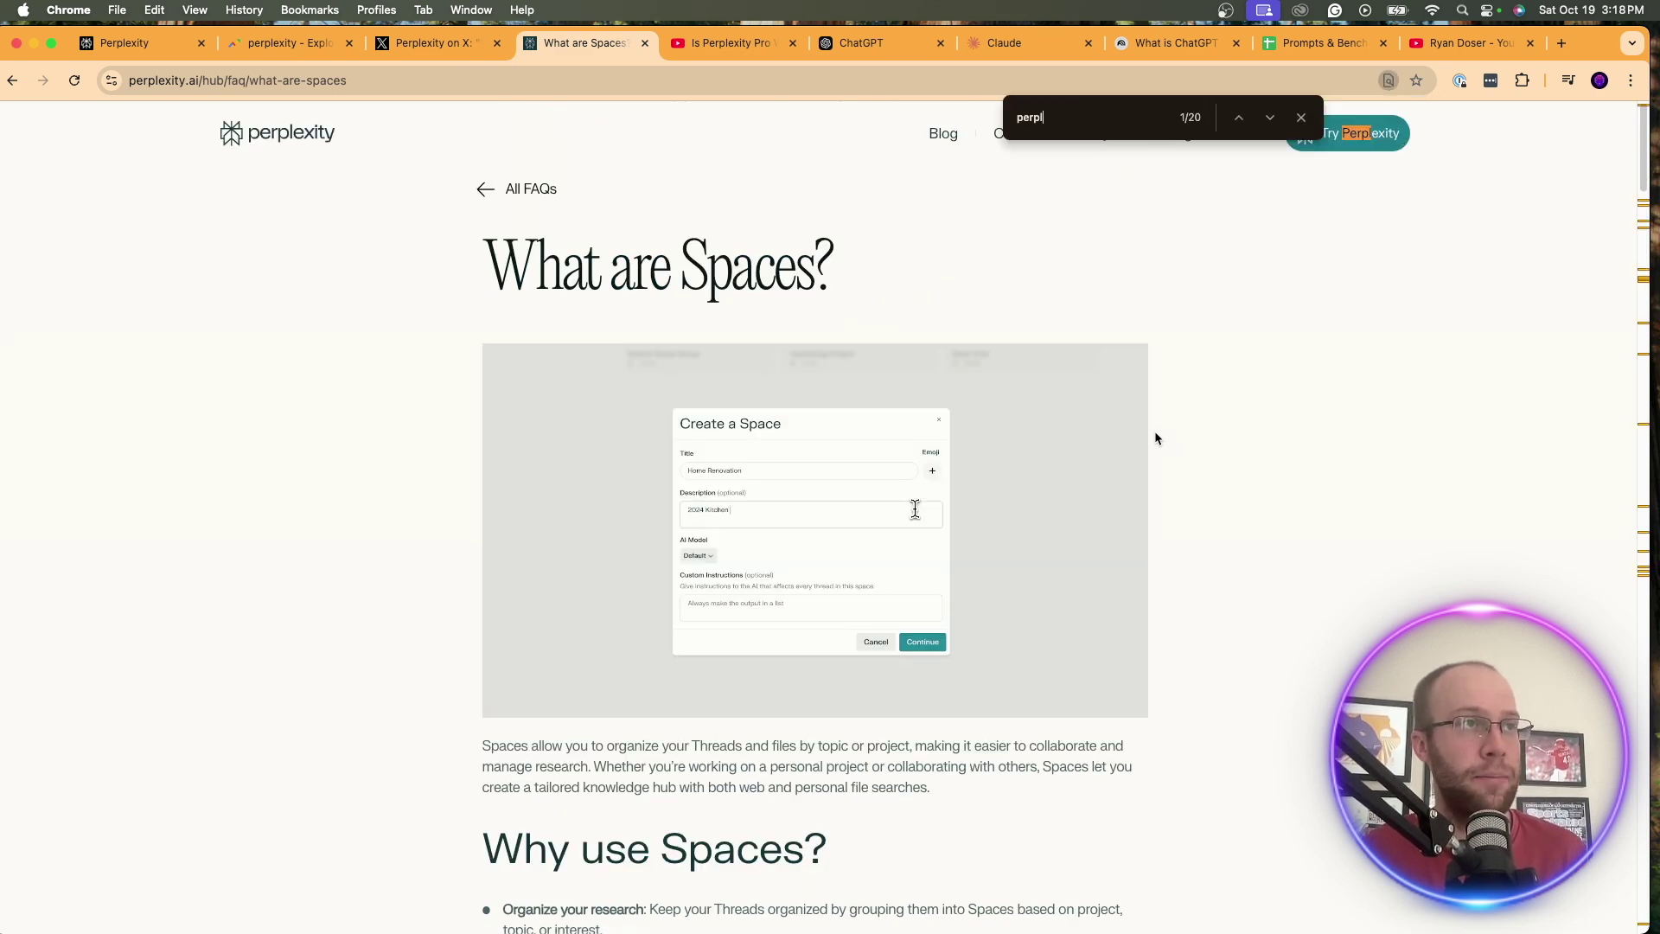
pyautogui.write('exity pro')
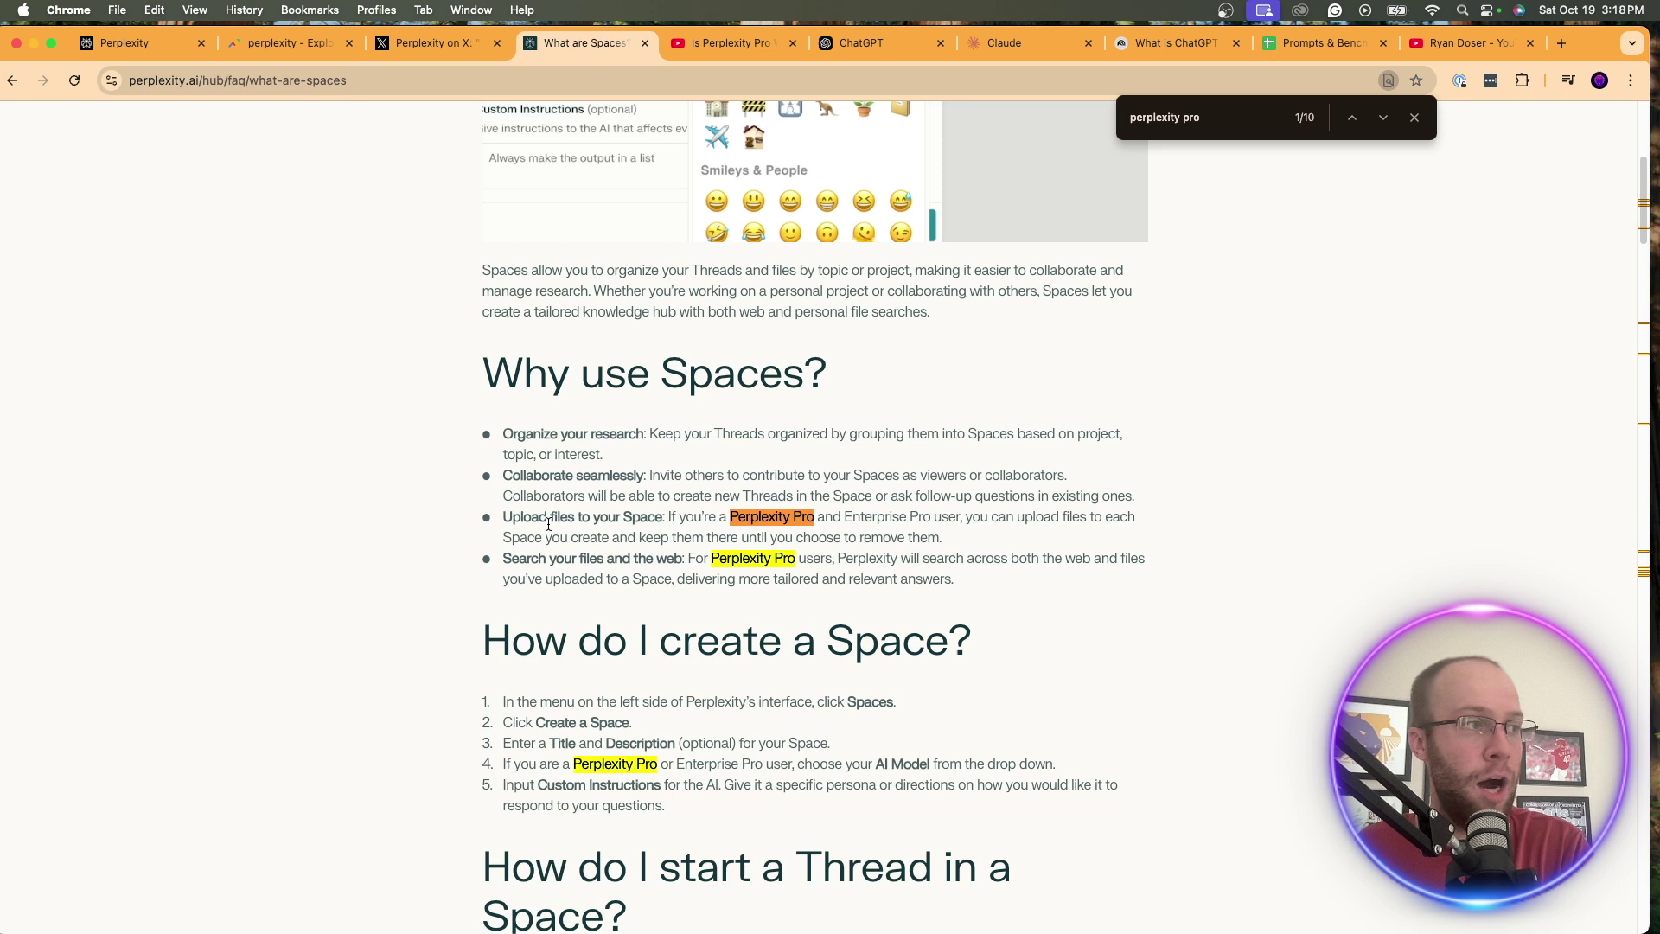
pyautogui.moveTo(715, 517); pyautogui.dragTo(794, 516)
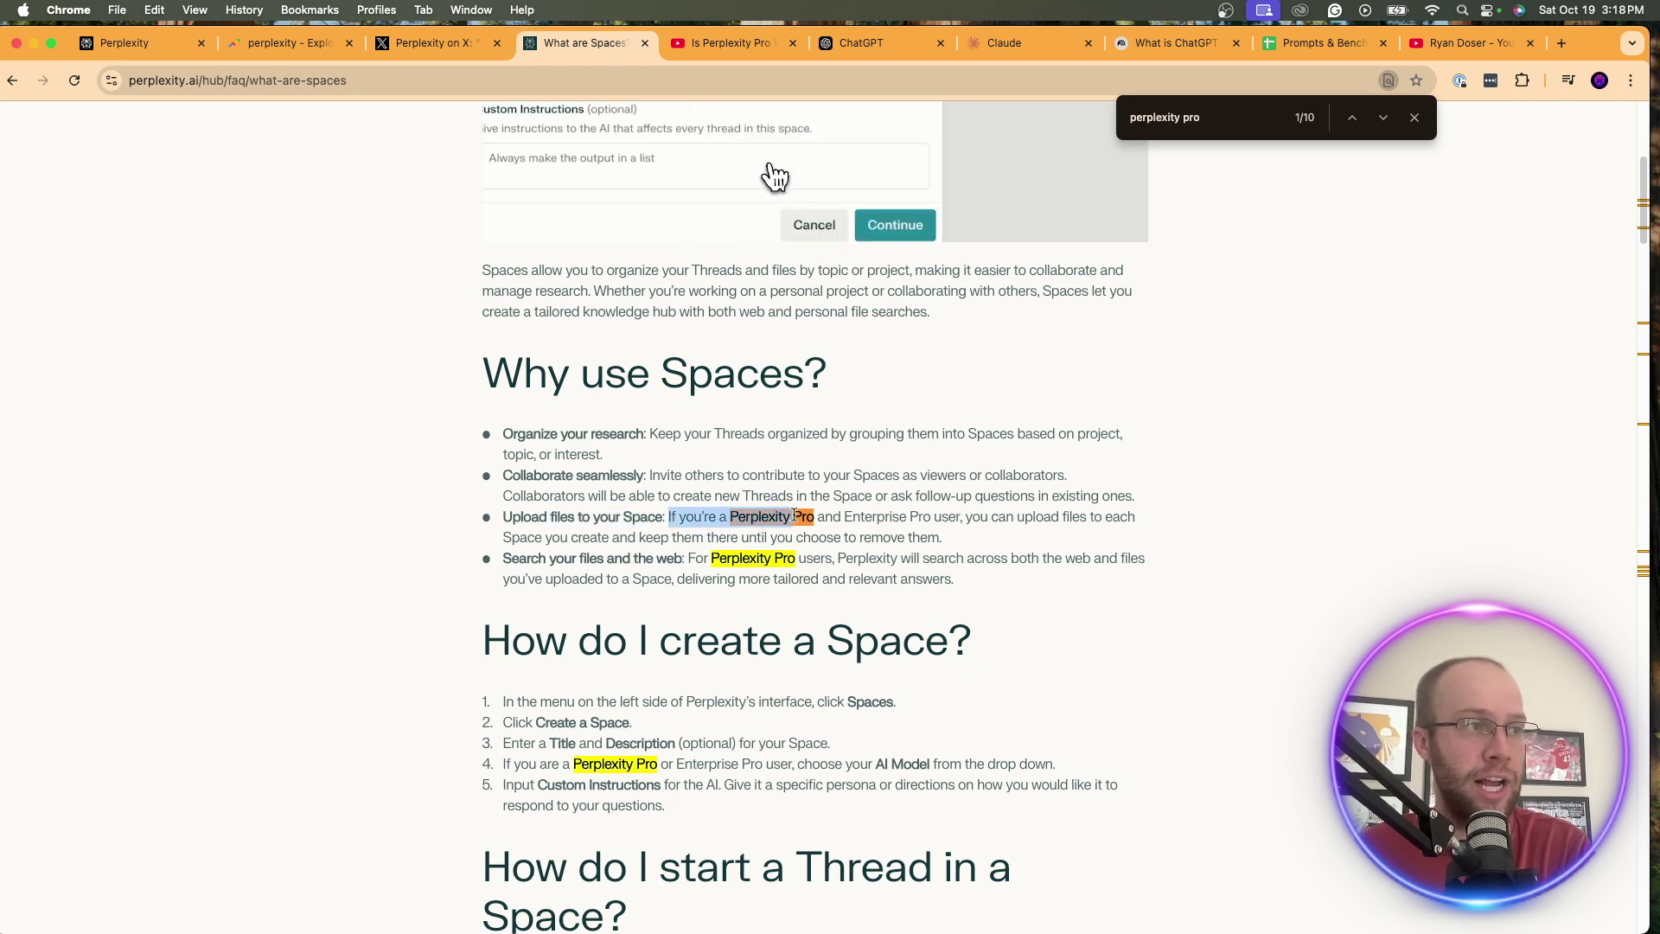
pyautogui.moveTo(921, 512); pyautogui.dragTo(949, 537)
pyautogui.click(955, 542)
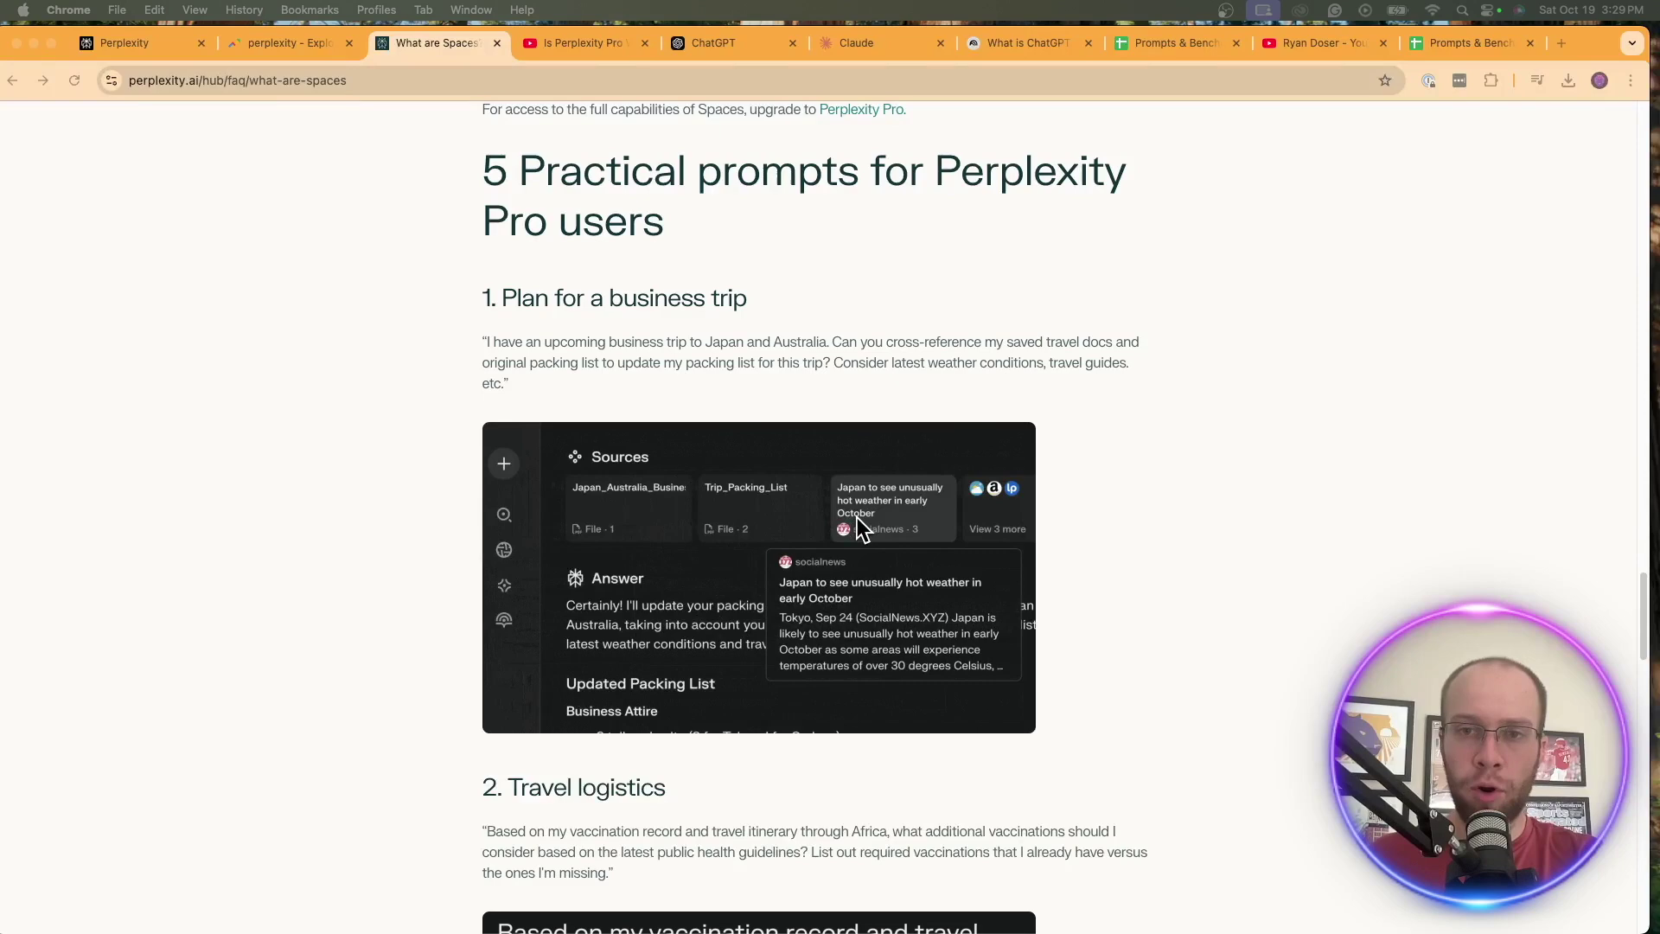
# Highlight the 5 Practical prompts heading and the business trip prompt heading
pyautogui.scroll(3, 633, 250)
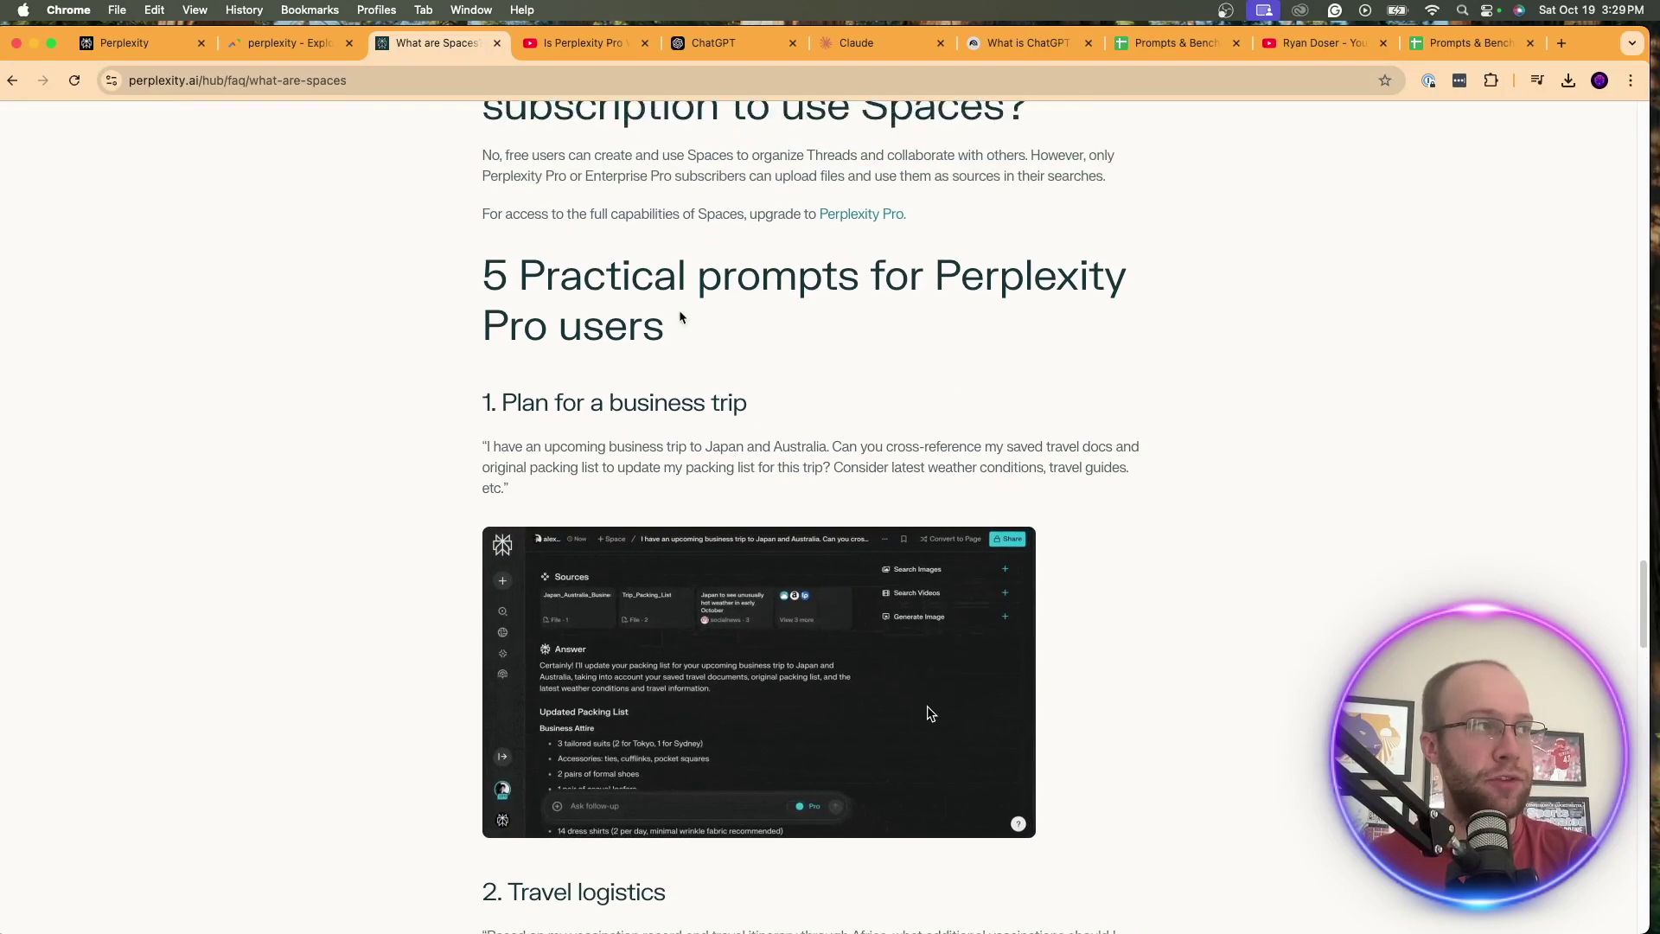
pyautogui.moveTo(485, 308); pyautogui.dragTo(894, 372)
pyautogui.click(831, 330)
pyautogui.scroll(-2, 804, 346)
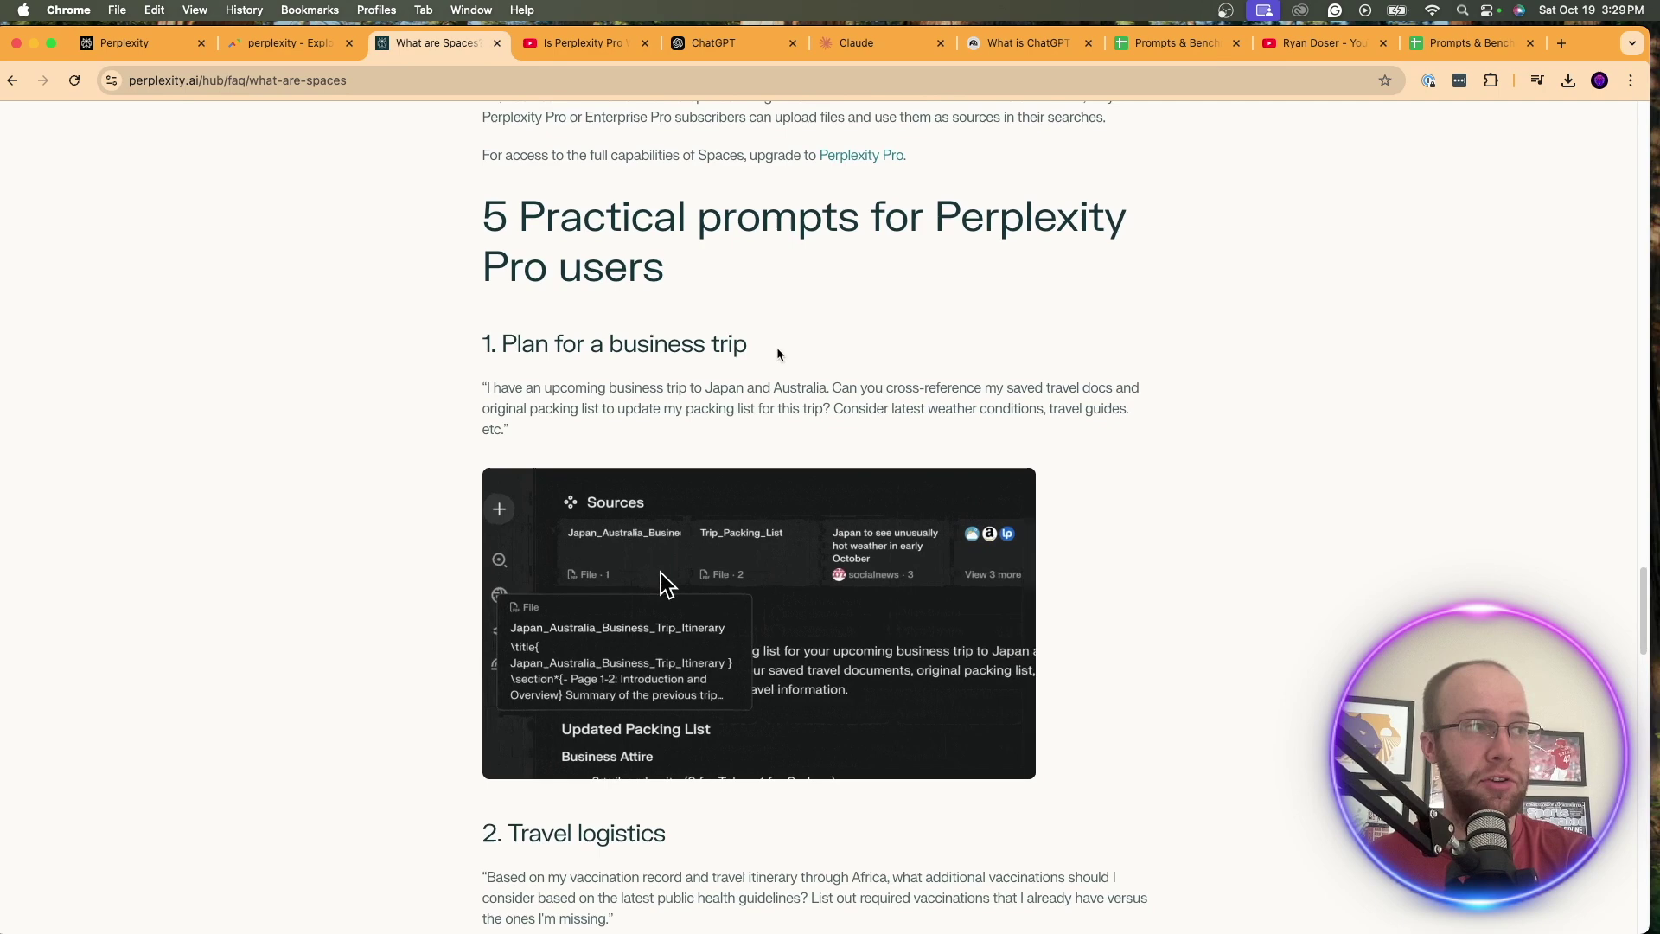
pyautogui.moveTo(778, 351); pyautogui.dragTo(436, 342)
pyautogui.click(459, 345)
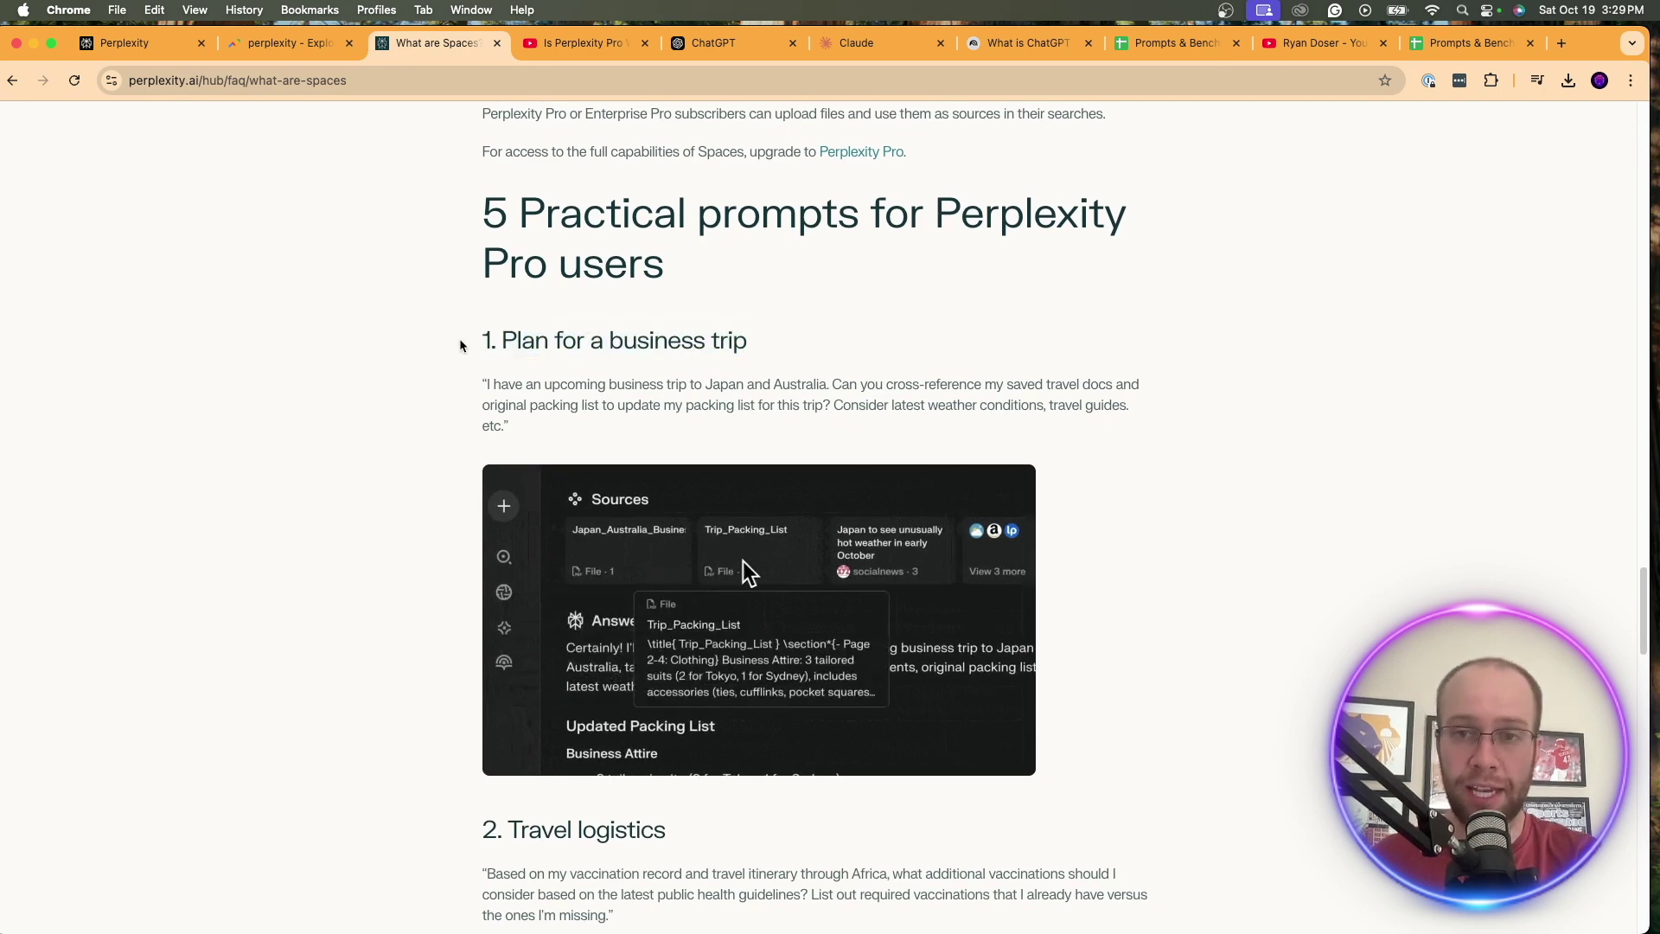
pyautogui.moveTo(744, 339); pyautogui.dragTo(484, 341)
pyautogui.click(563, 337)
# Scroll through and highlight the full business trip planning prompt
pyautogui.scroll(-1, 668, 590)
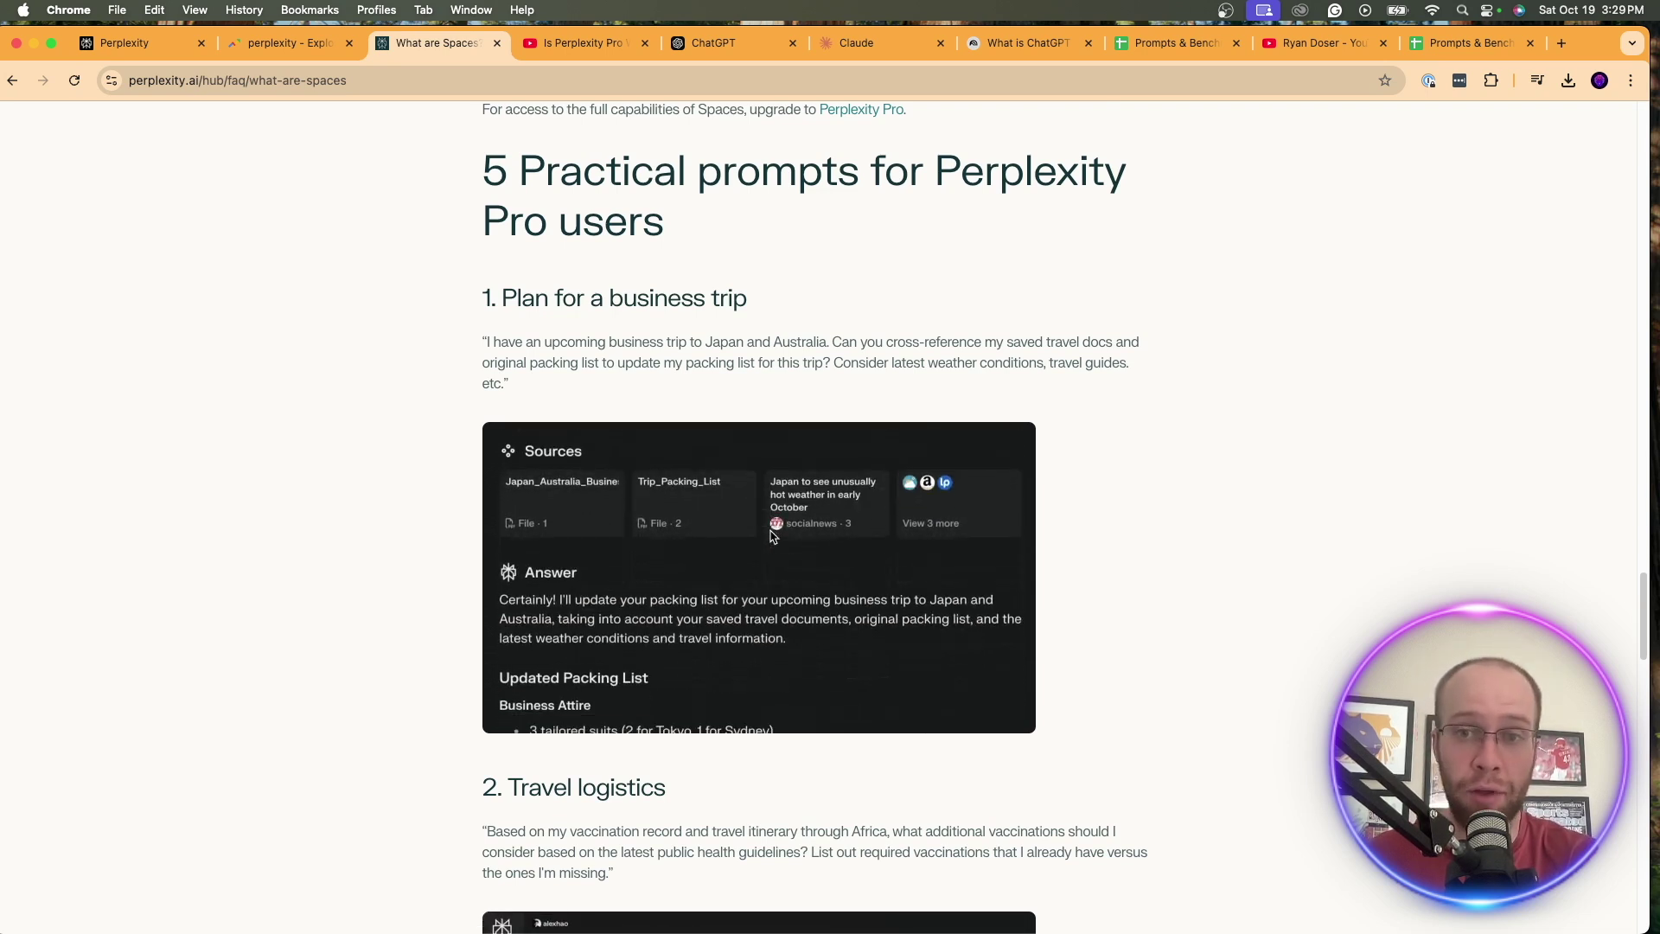
pyautogui.scroll(-2, 772, 537)
pyautogui.moveTo(703, 701); pyautogui.dragTo(426, 697)
pyautogui.moveTo(616, 782); pyautogui.dragTo(470, 741)
pyautogui.tripleClick(563, 296)
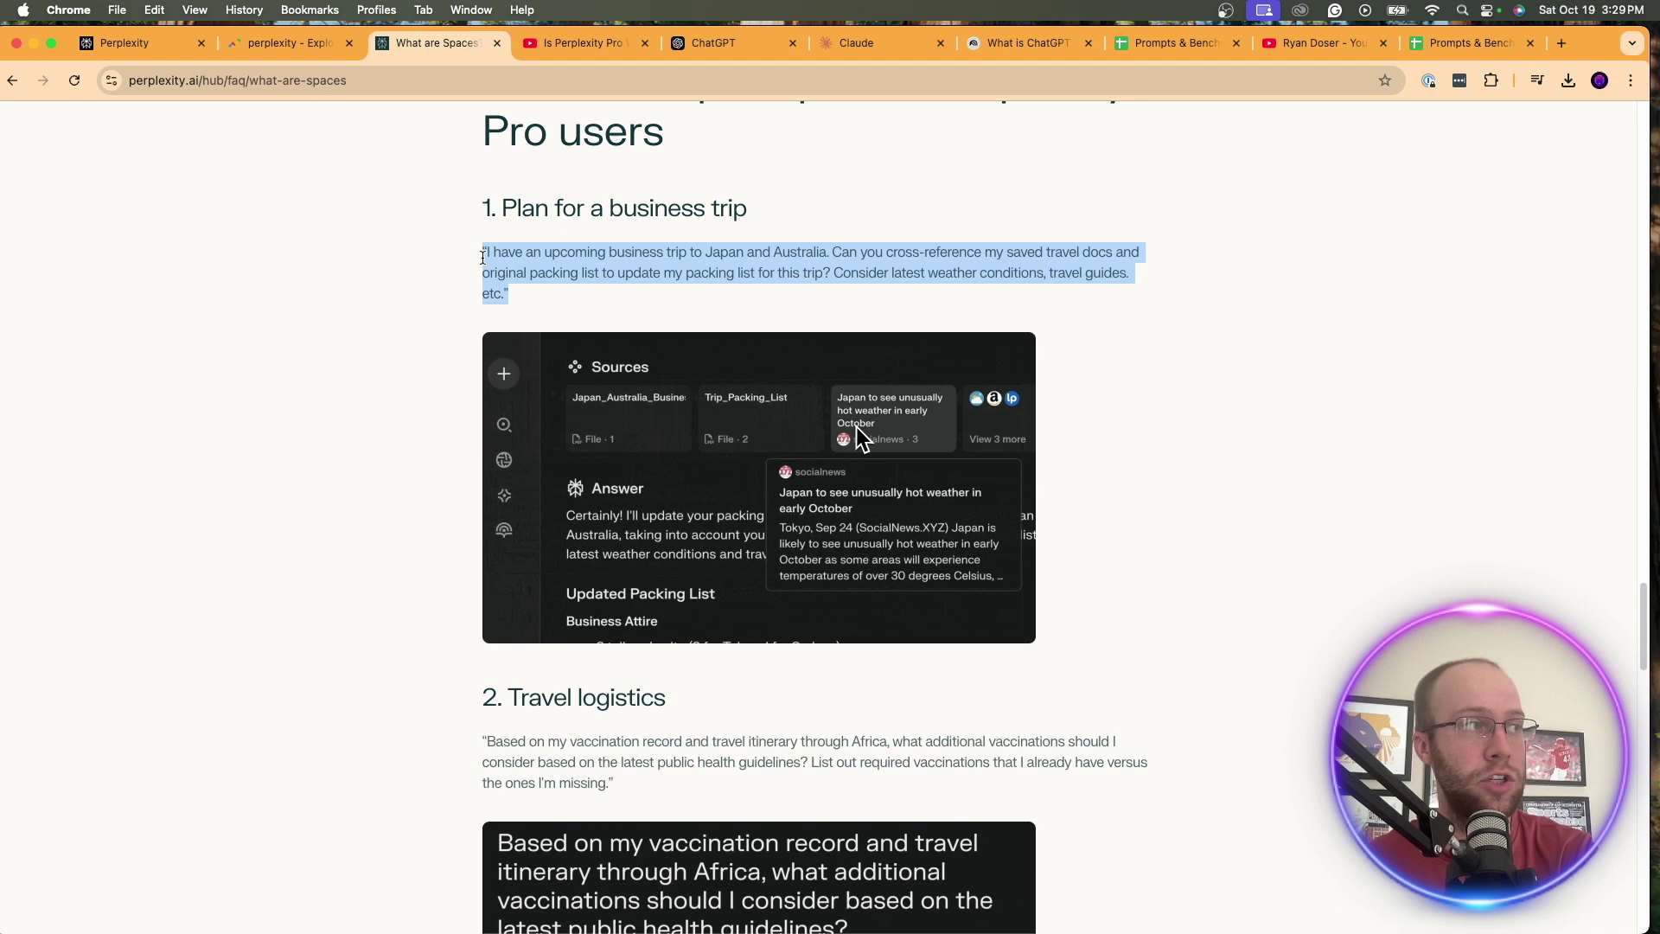
pyautogui.click(519, 284)
pyautogui.scroll(-10, 519, 284)
pyautogui.scroll(-4, 519, 284)
# Highlight the Home renovation, Summarize lecture content and fifth prompt headings, then return to Spaces
pyautogui.tripleClick(592, 445)
pyautogui.click(592, 445)
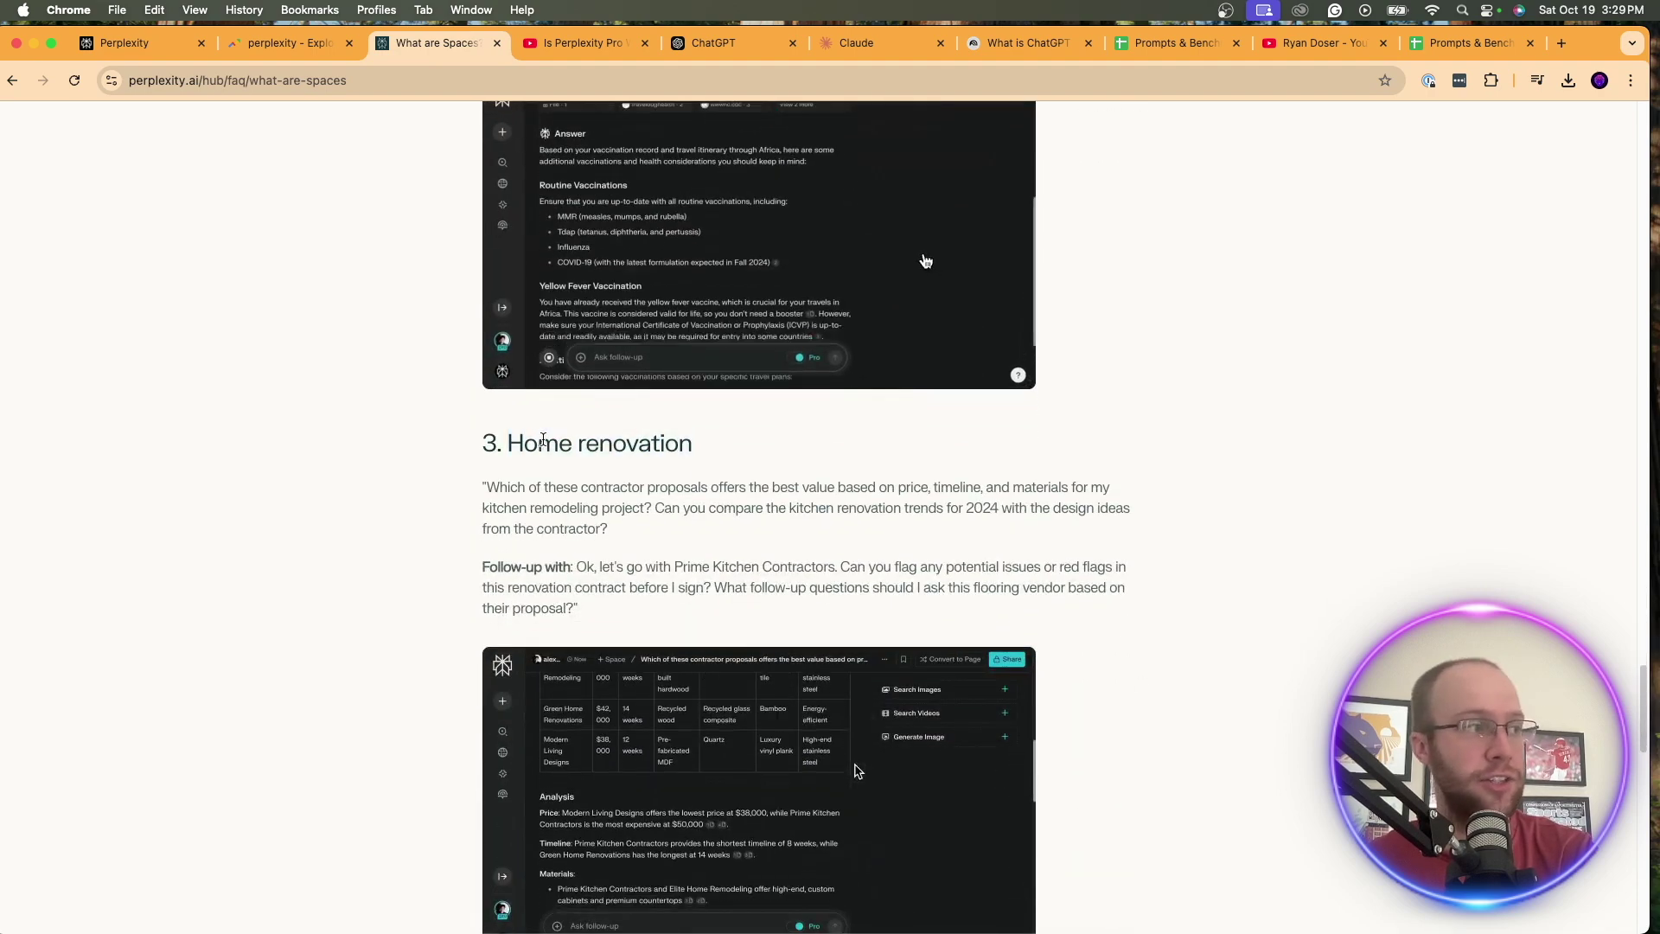
pyautogui.scroll(-14, 592, 444)
pyautogui.moveTo(801, 394); pyautogui.dragTo(507, 394)
pyautogui.click(695, 397)
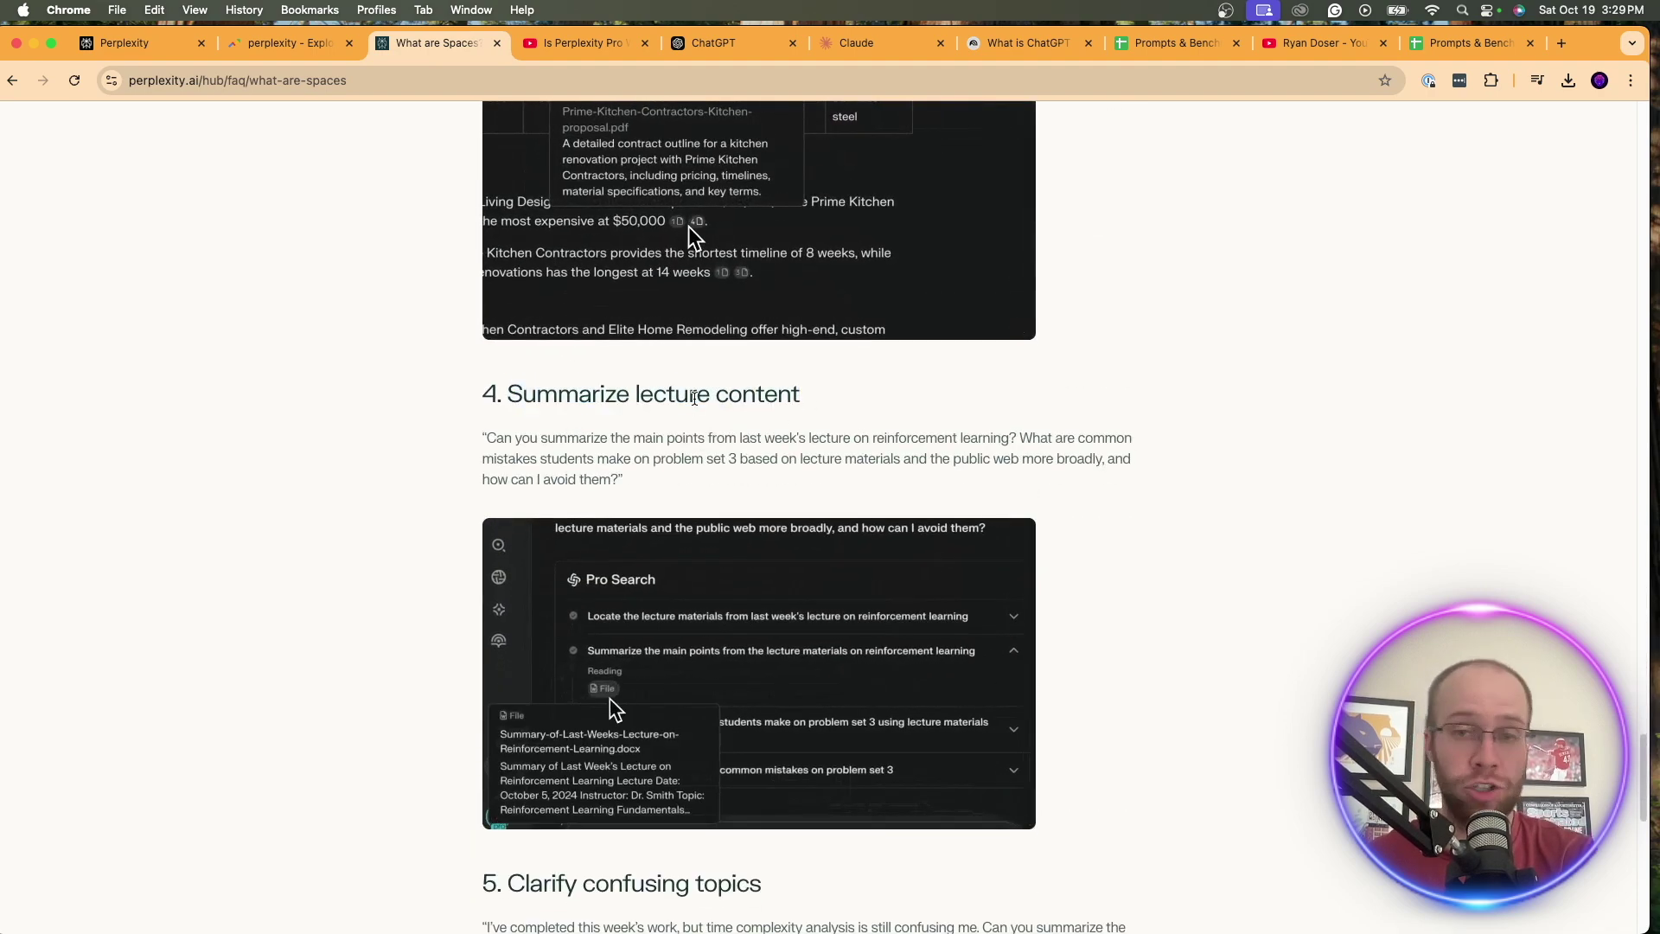
pyautogui.scroll(-6, 694, 398)
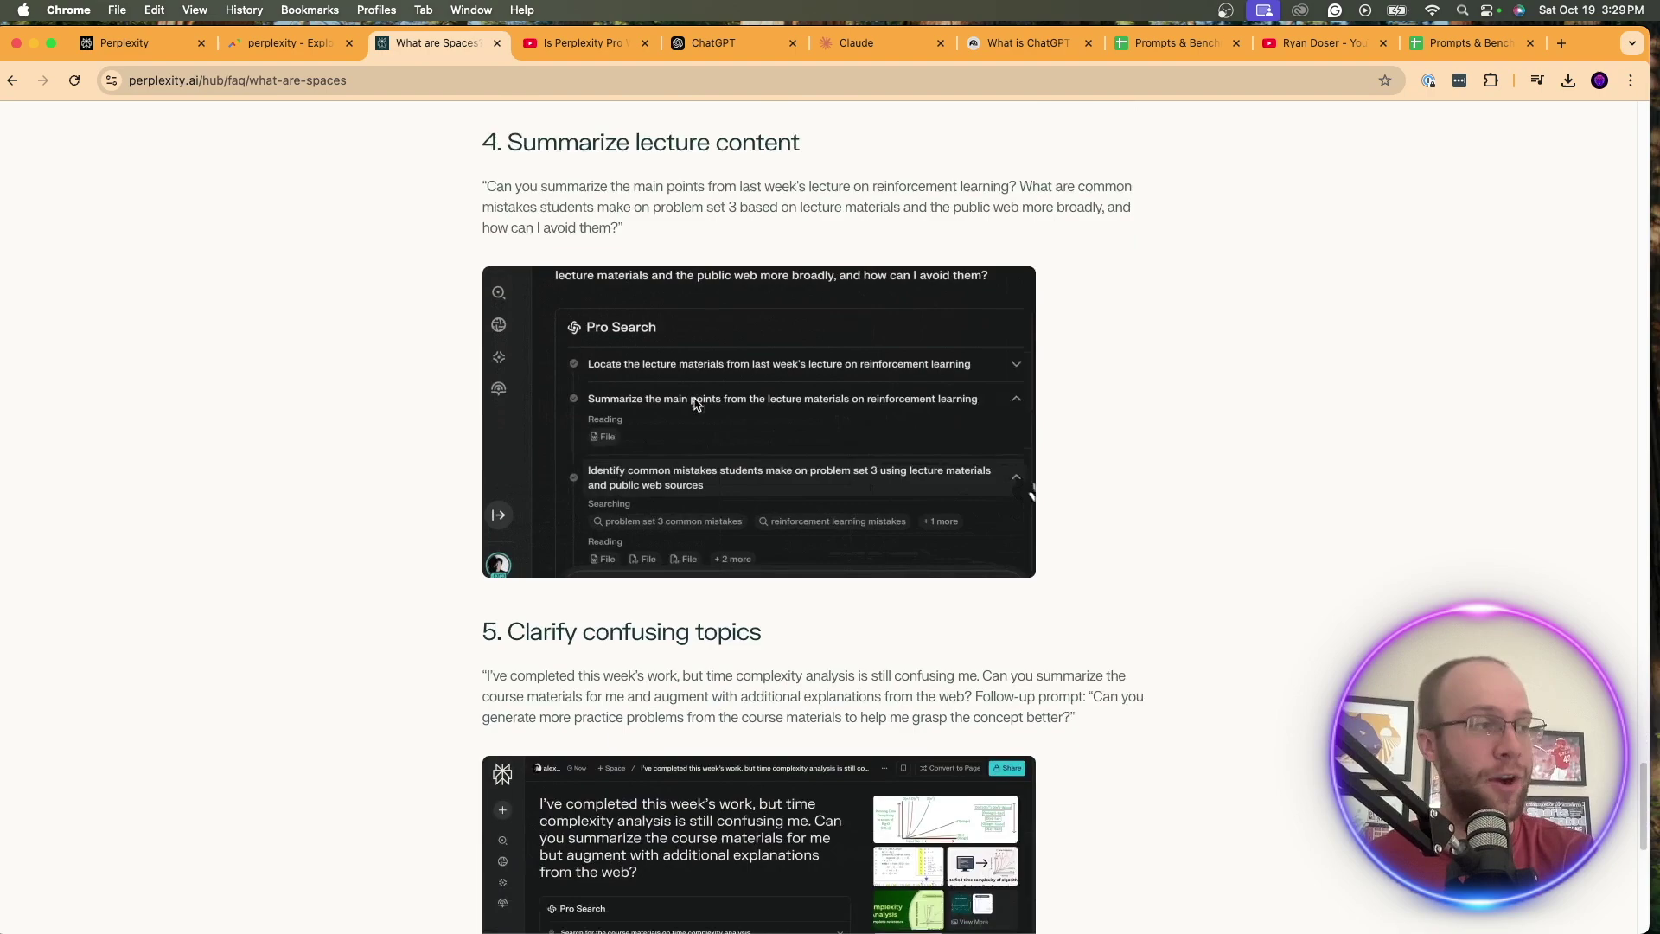
pyautogui.moveTo(763, 597); pyautogui.dragTo(496, 596)
pyautogui.click(662, 596)
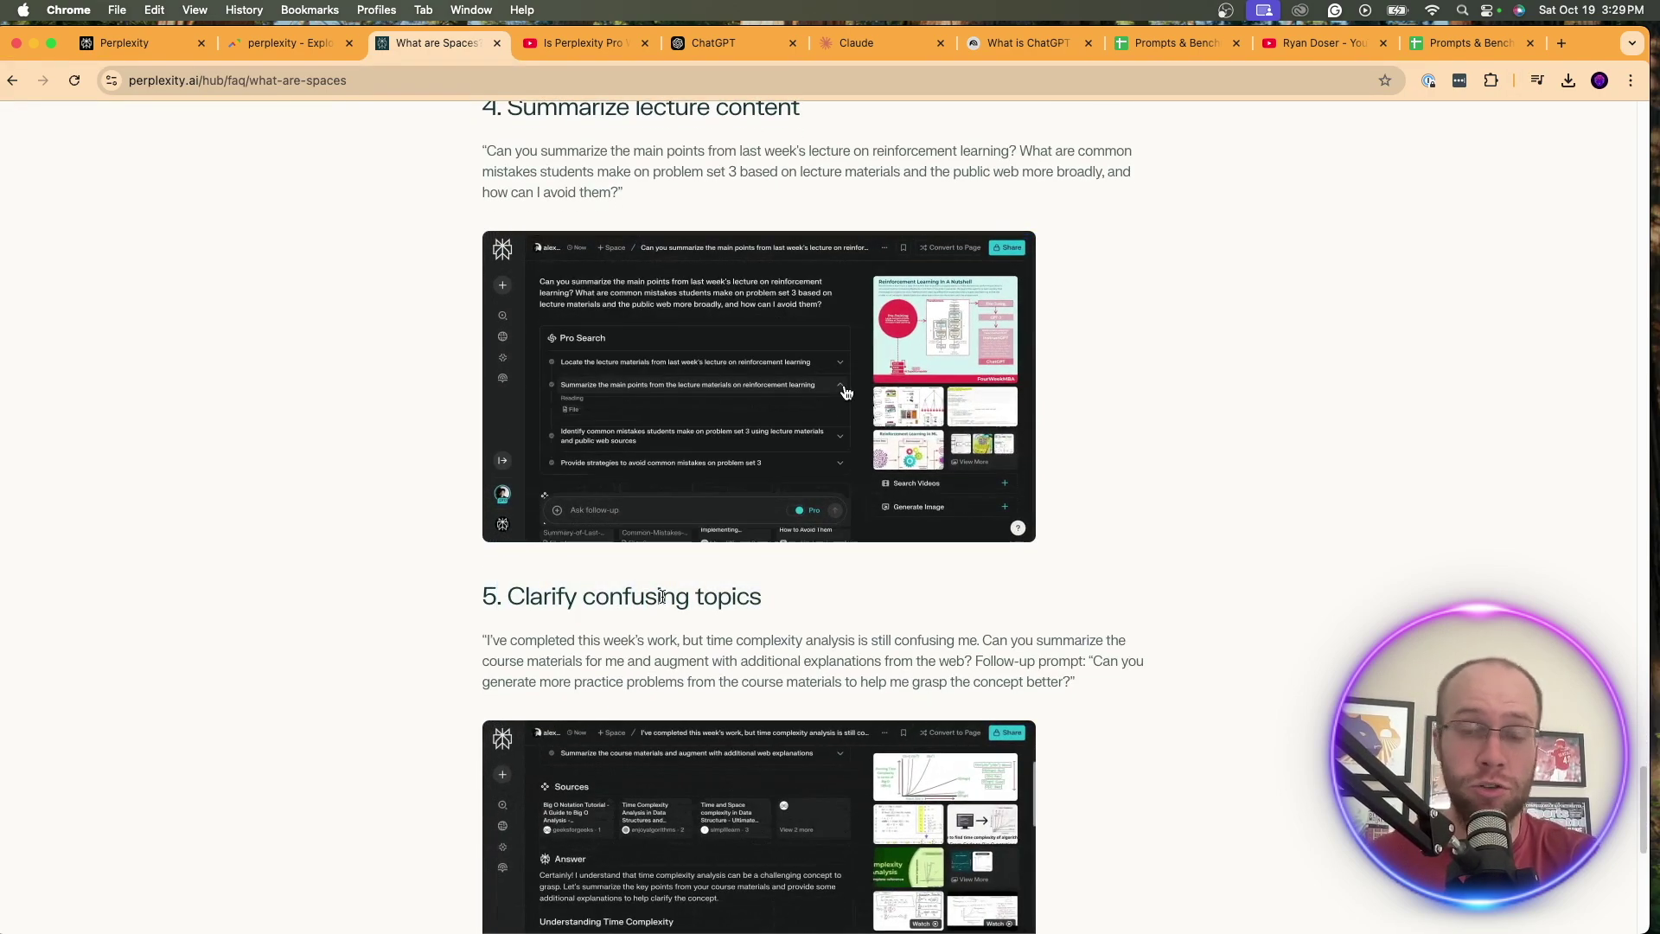
pyautogui.scroll(-11, 663, 601)
pyautogui.scroll(20, 662, 611)
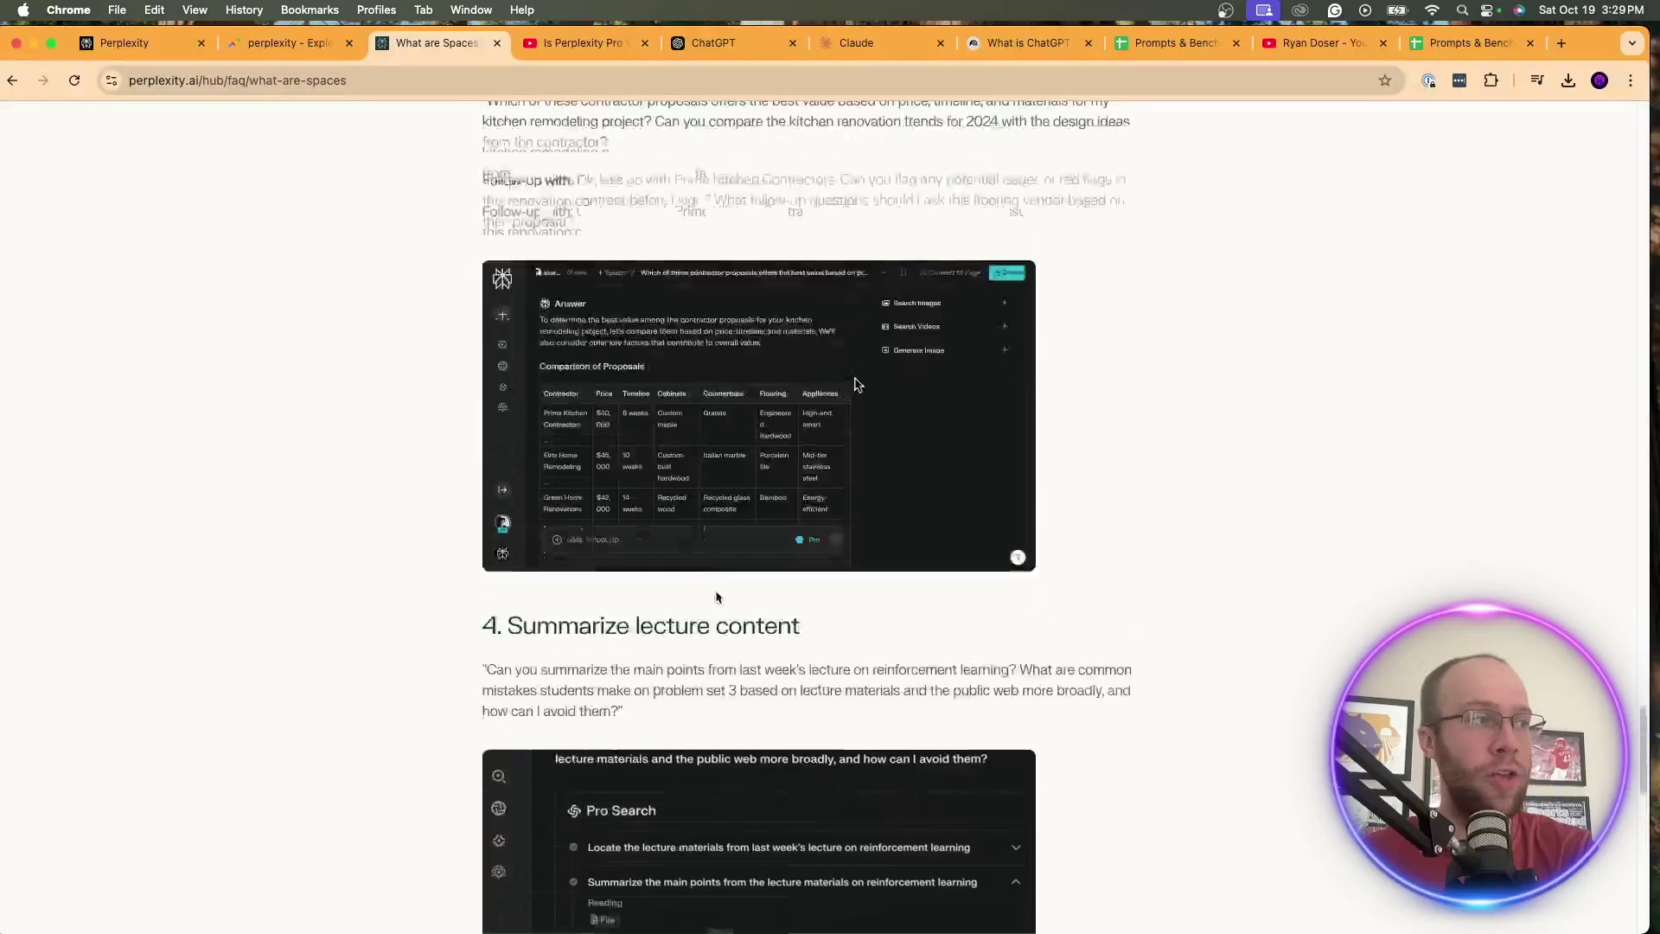
pyautogui.click(148, 48)
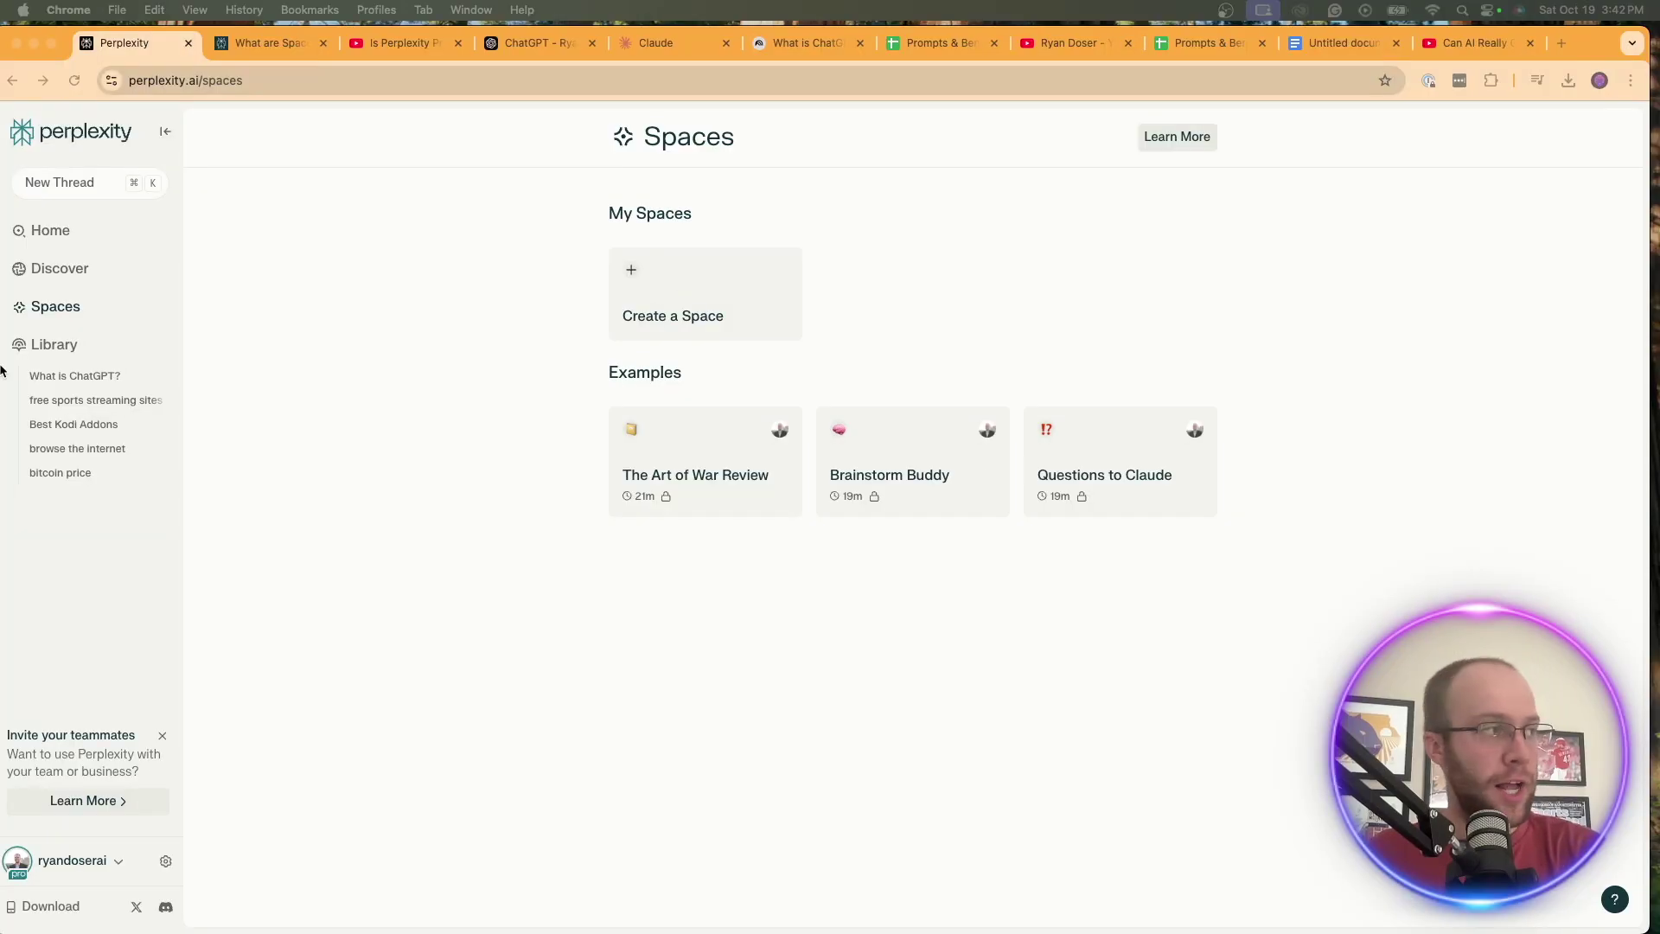
pyautogui.click(93, 304)
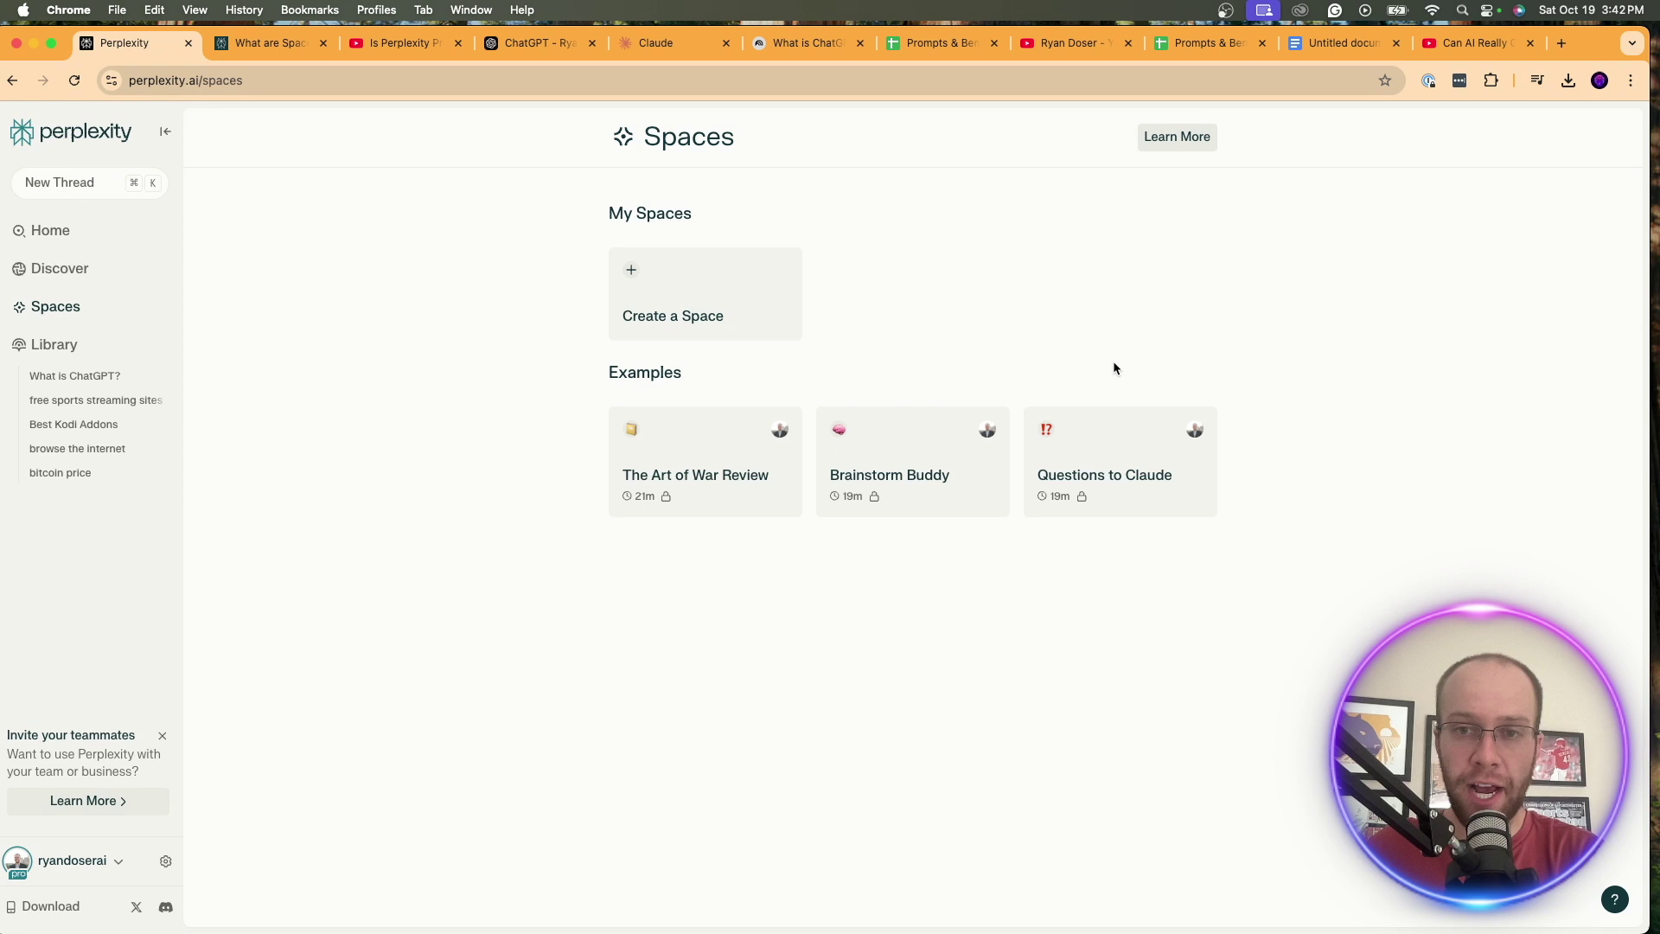
pyautogui.click(668, 465)
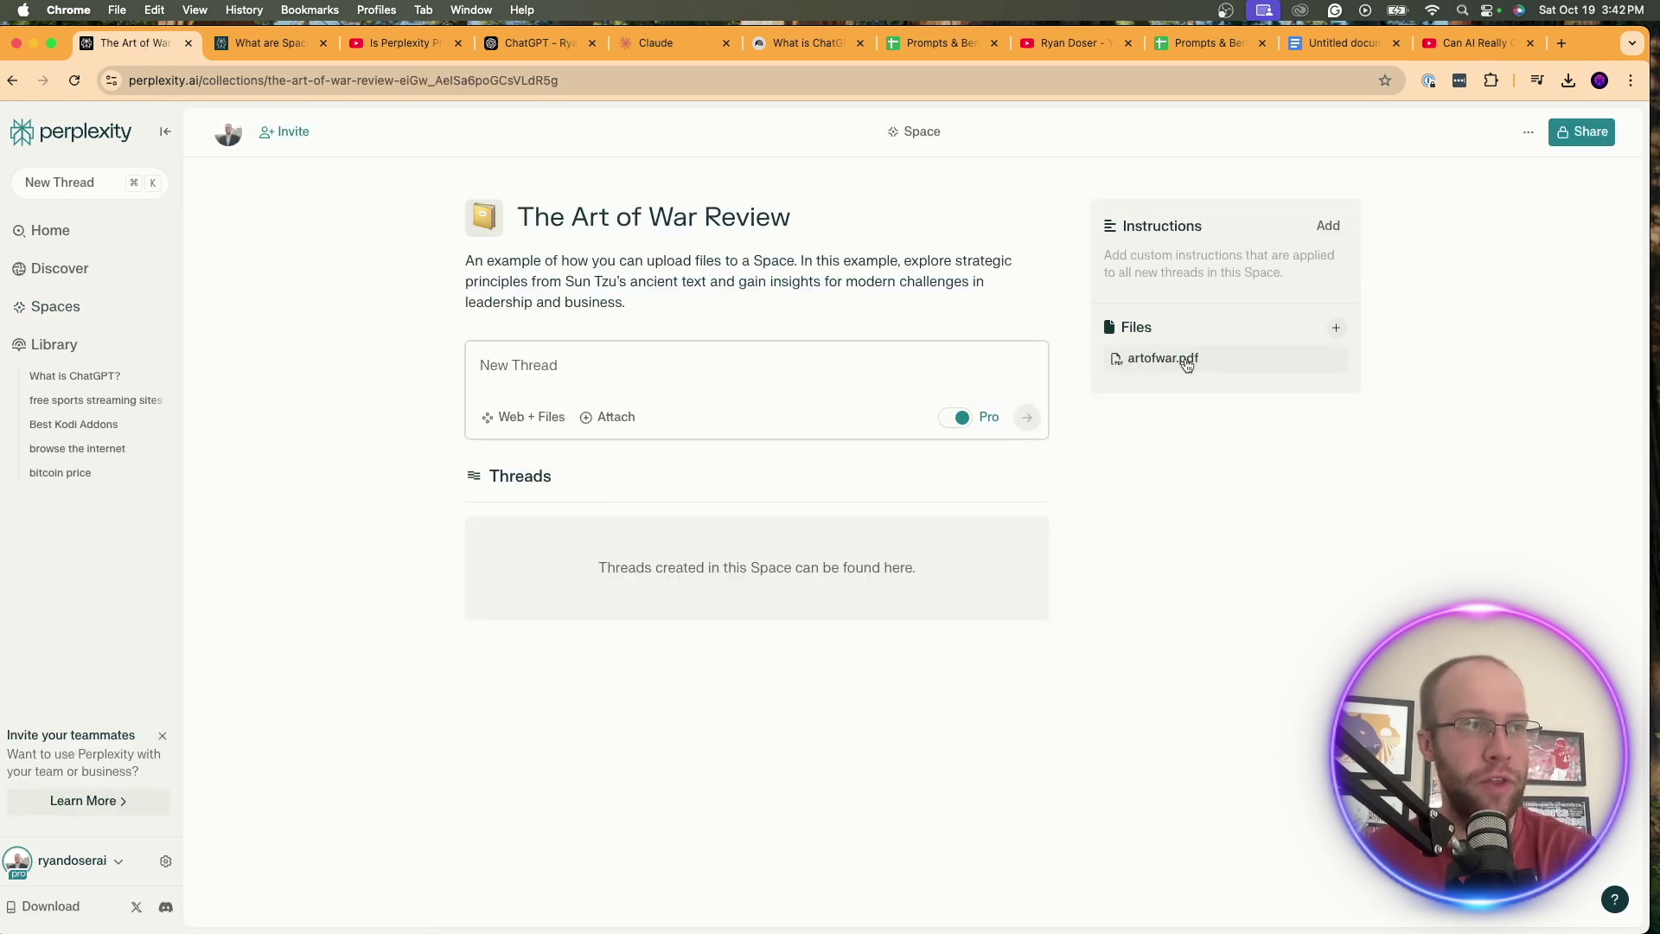
pyautogui.click(1328, 226)
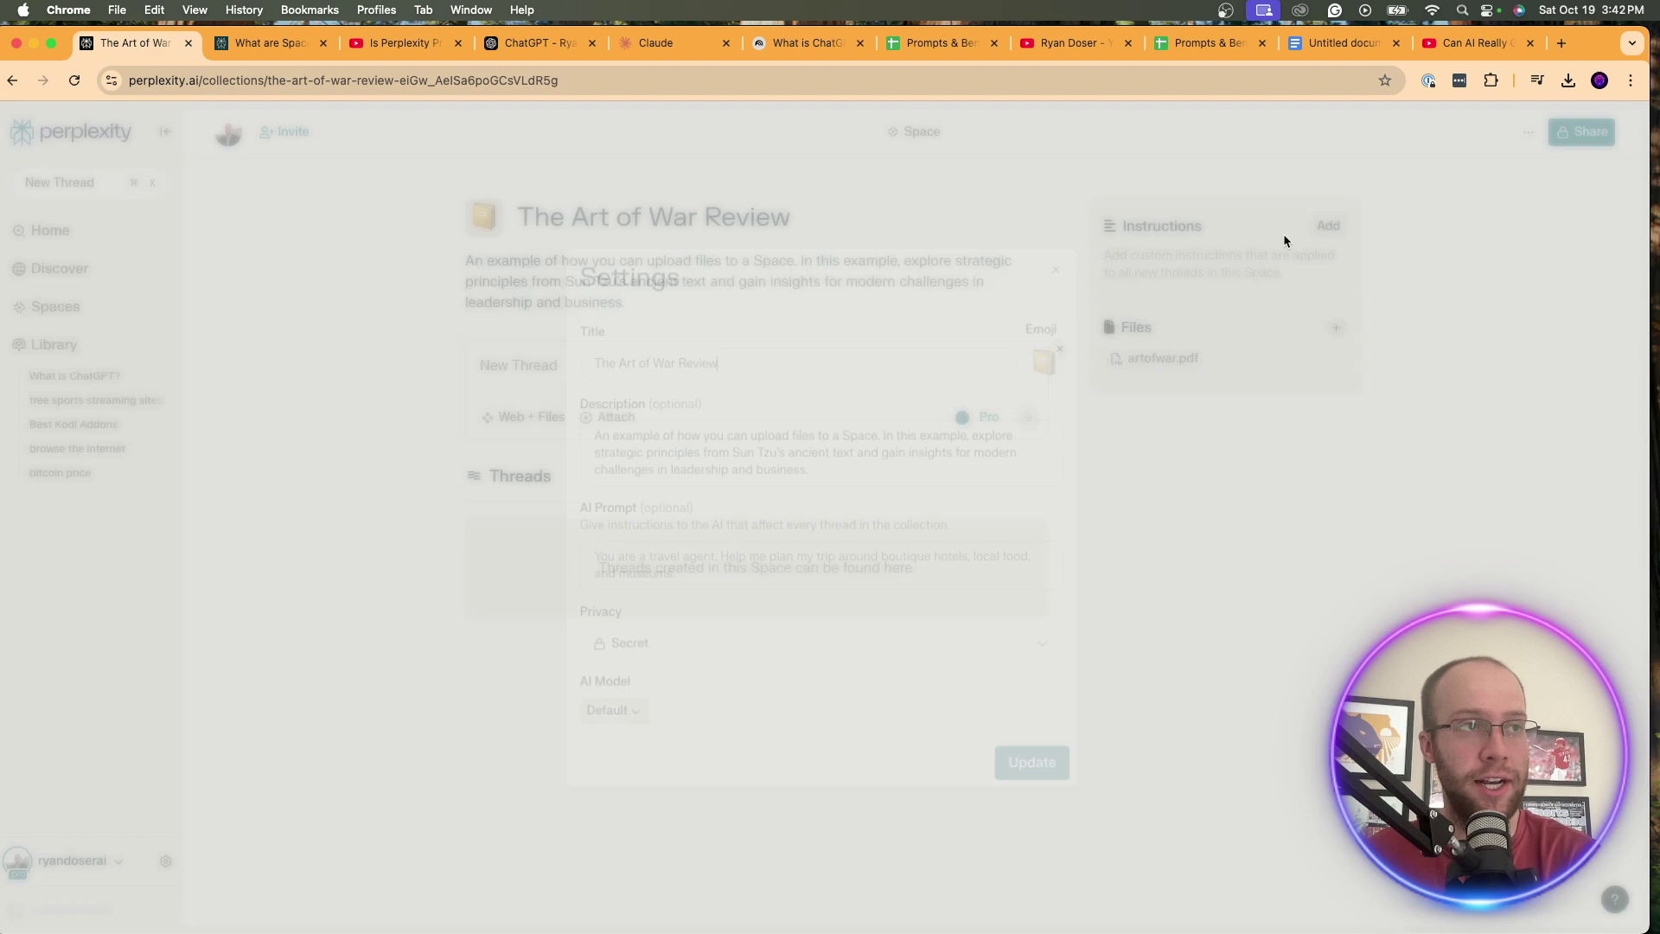
pyautogui.click(1061, 265)
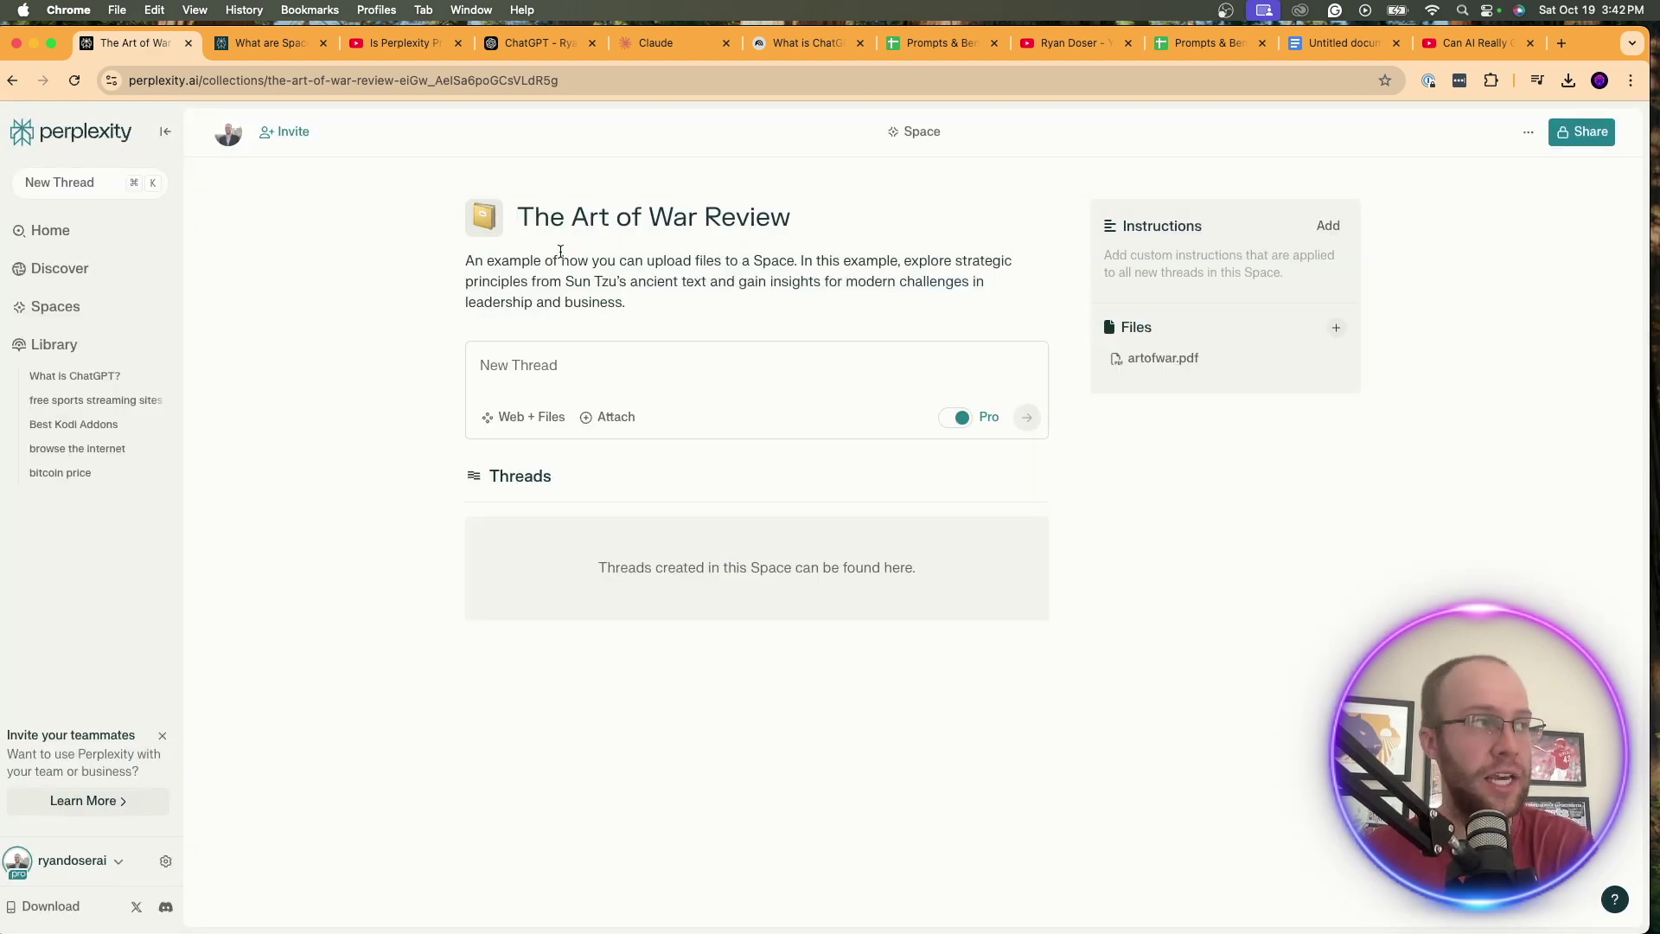
pyautogui.click(55, 306)
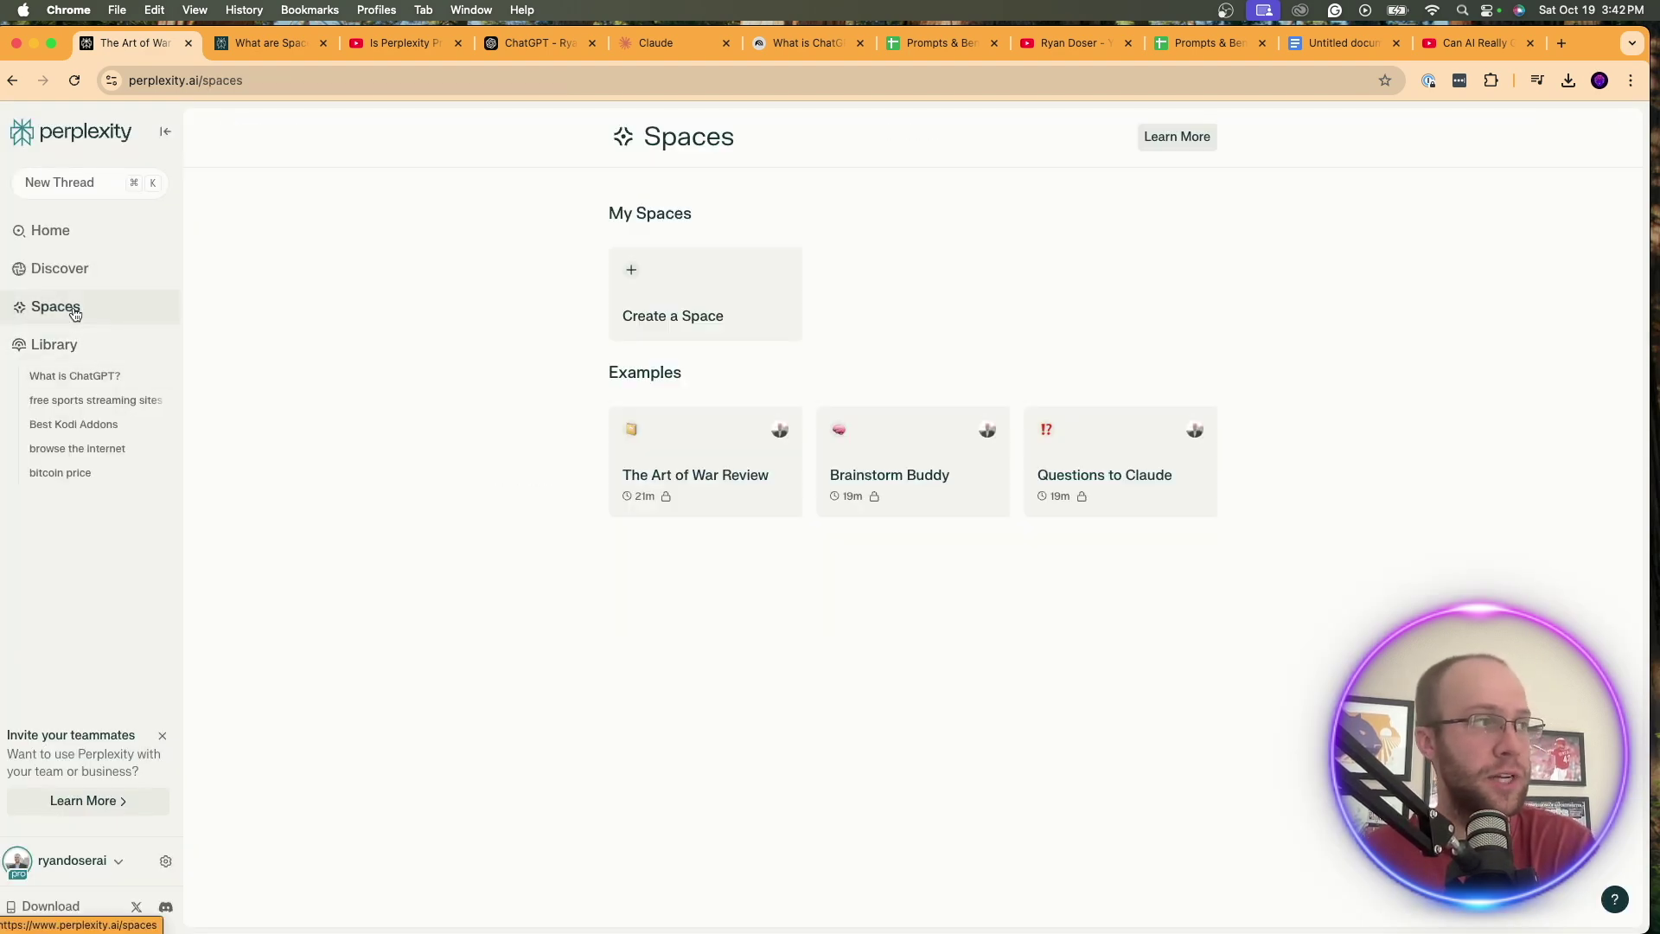
# Create a Space titled 'AI & Marketing Research Assistant' with a pointing-hand emoji and start its description
pyautogui.click(743, 286)
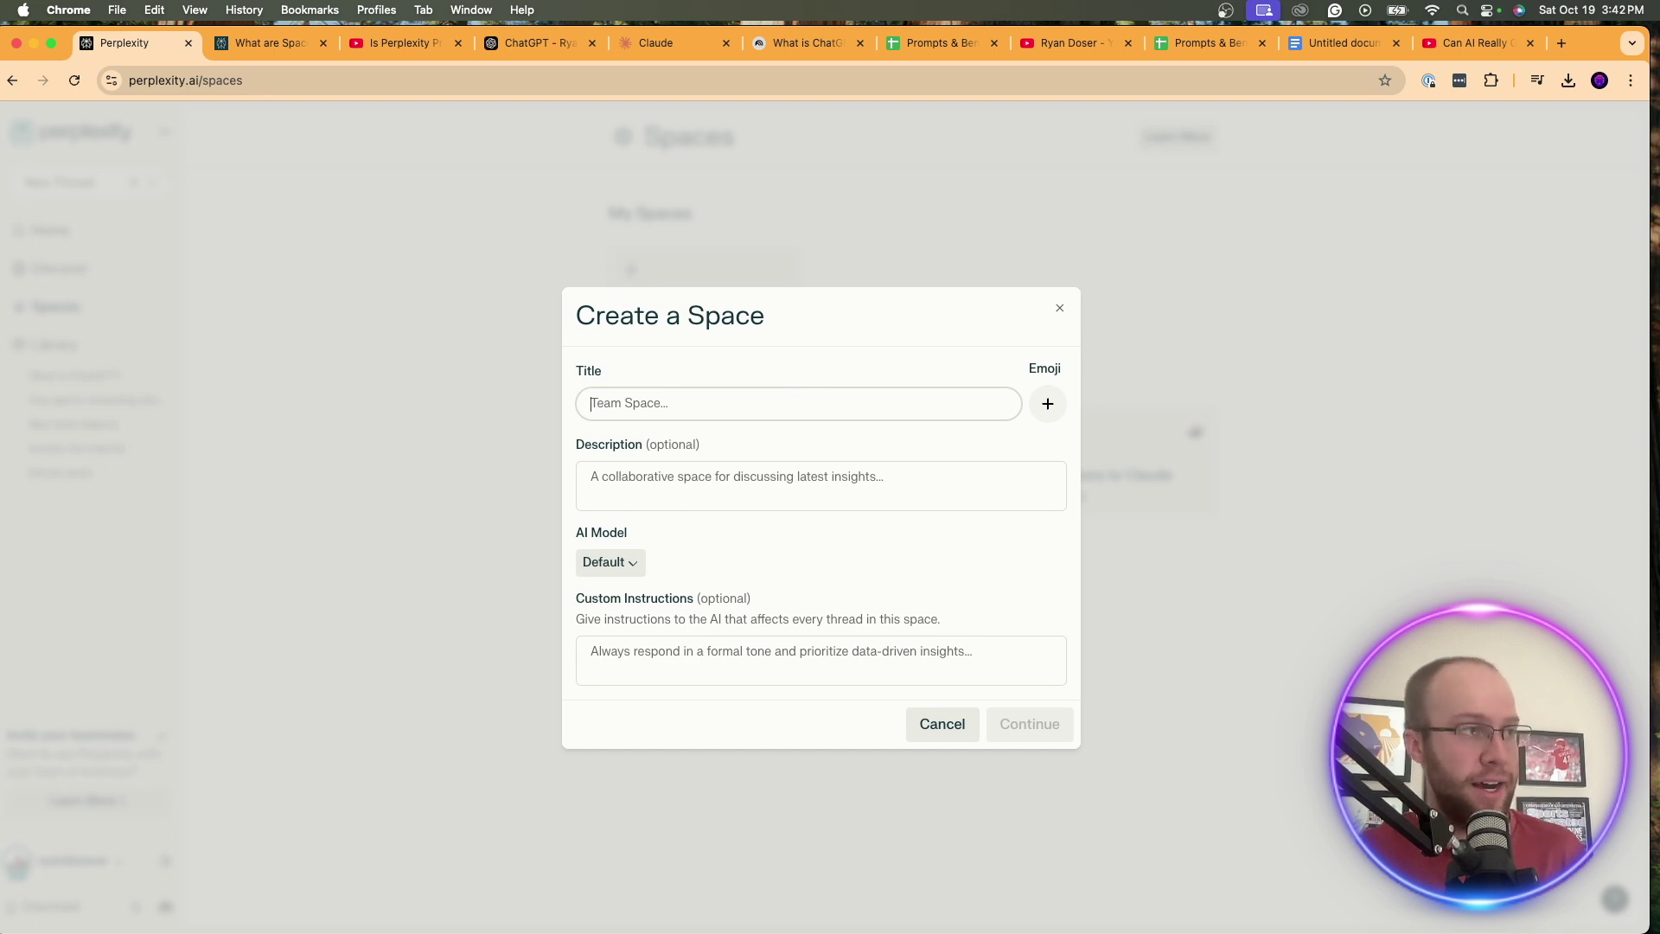
pyautogui.write('AI & Marketi')
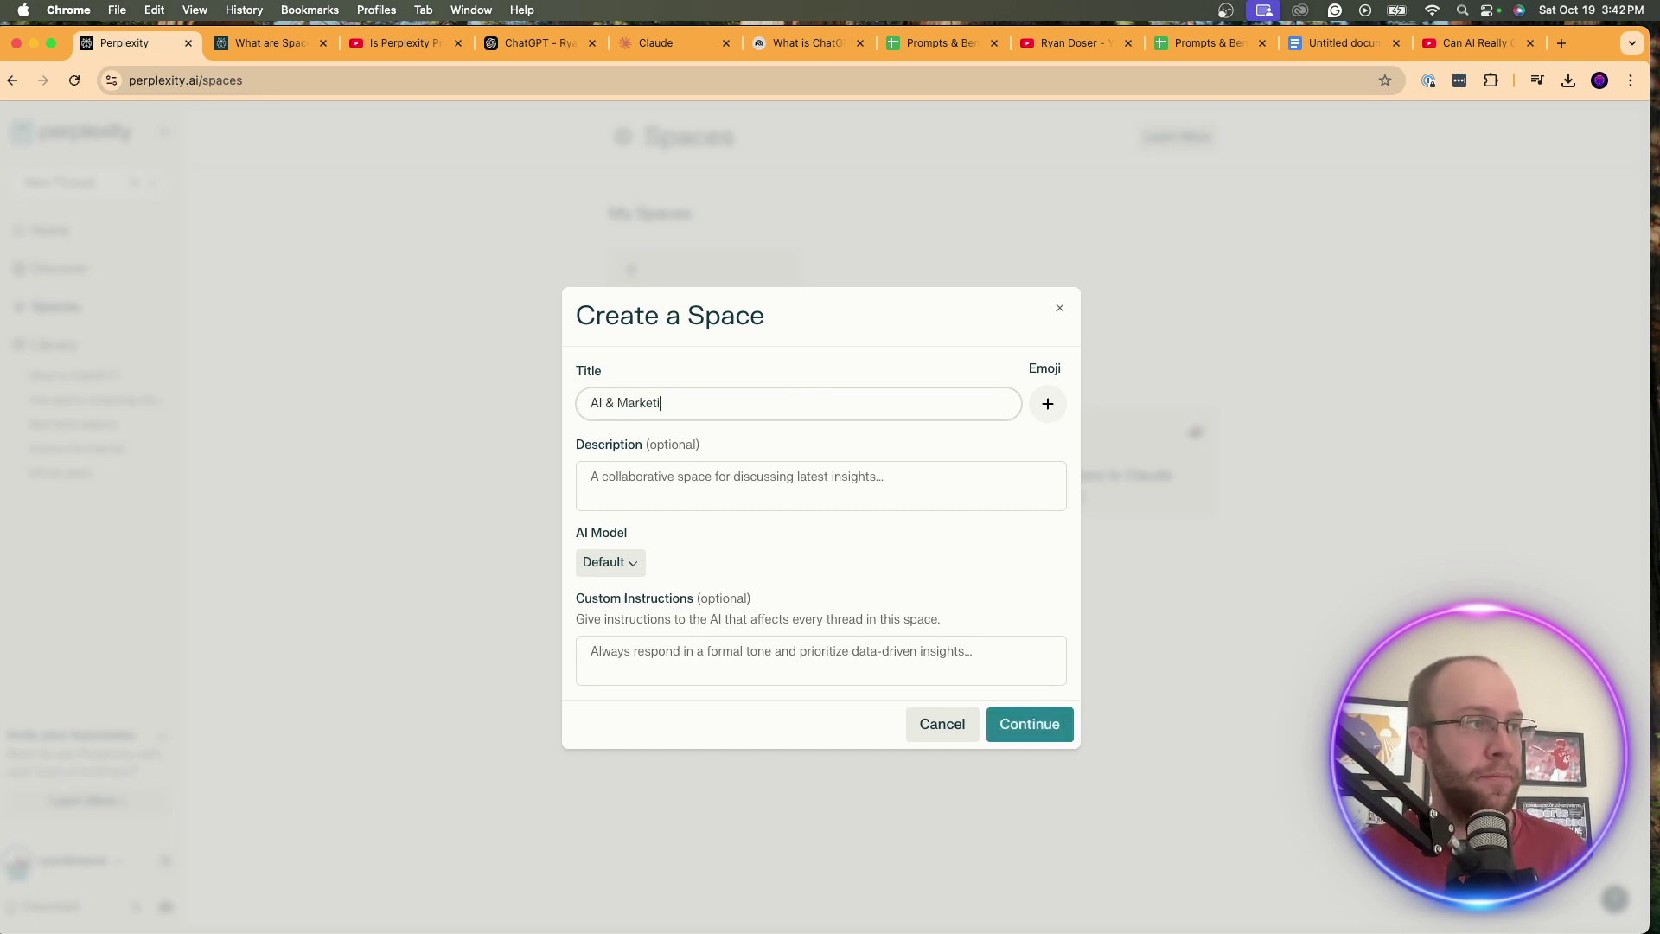
pyautogui.write('ng Research Assist')
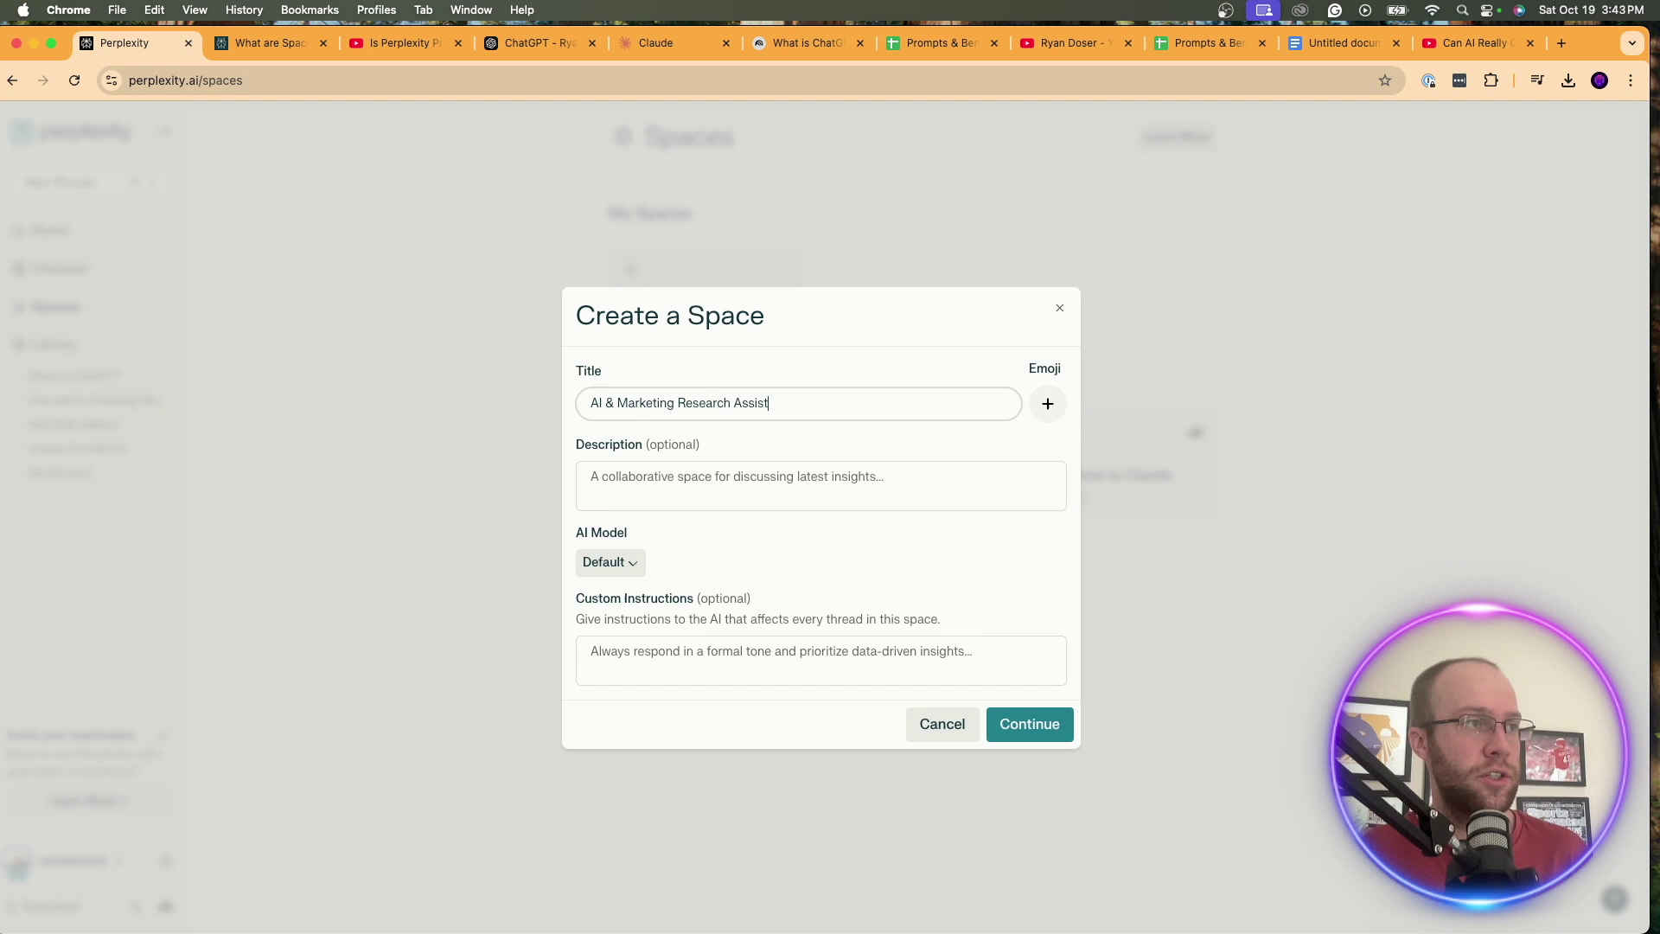
pyautogui.write('ant')
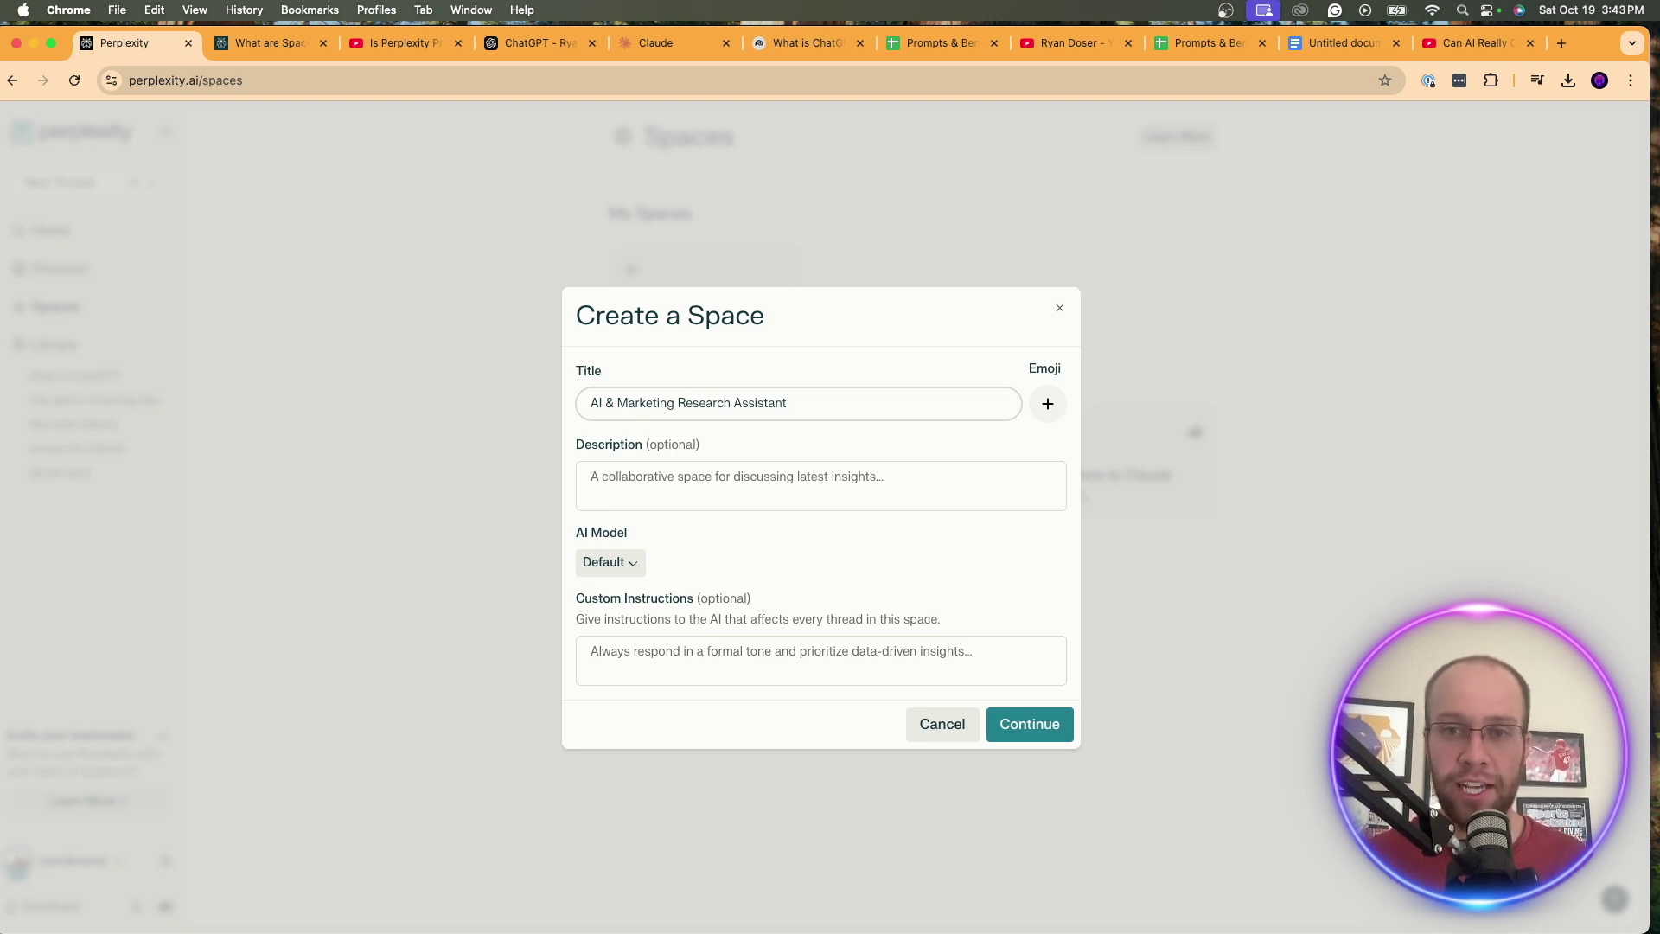
pyautogui.click(1063, 394)
pyautogui.click(839, 591)
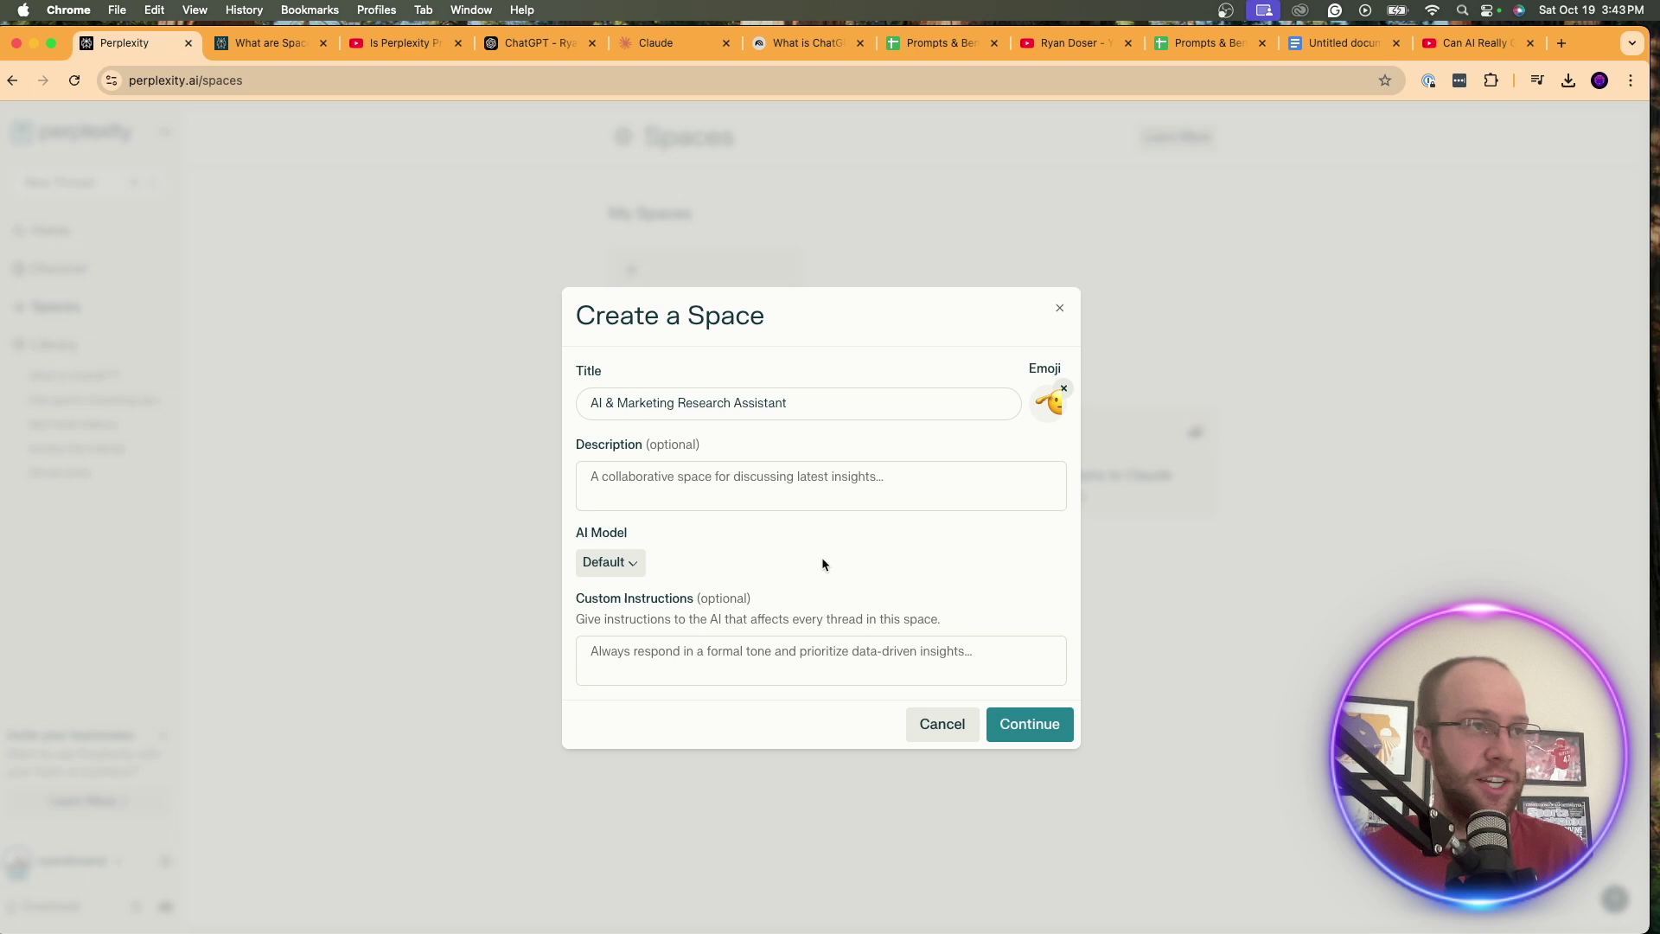
pyautogui.click(729, 474)
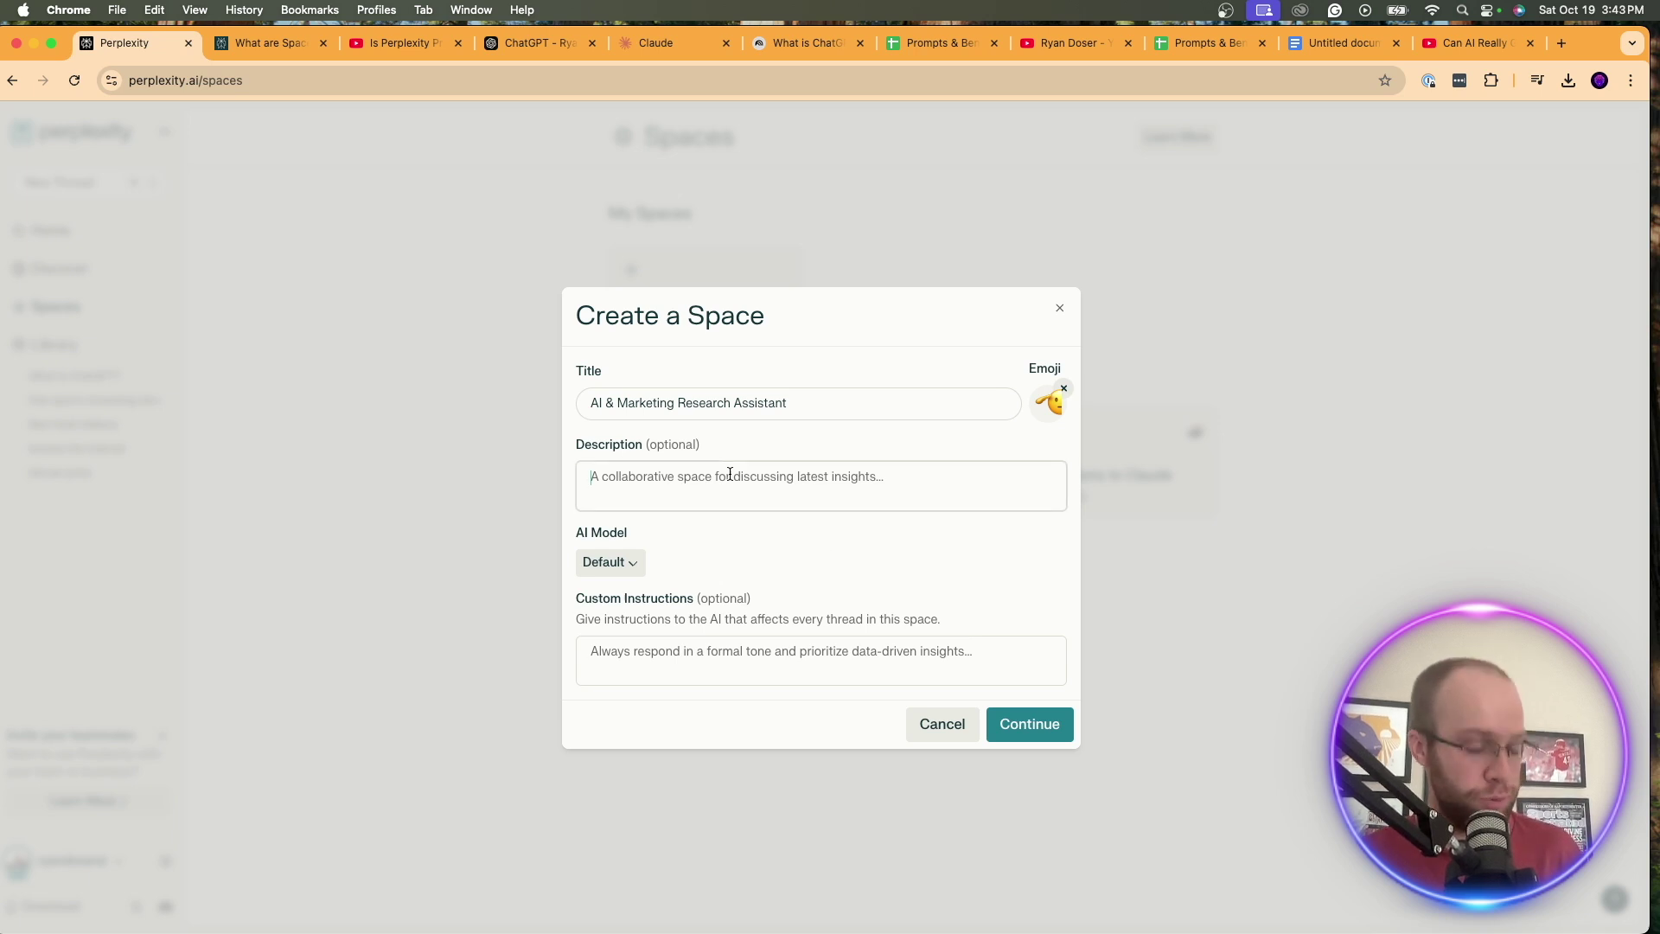
pyautogui.write('My p')
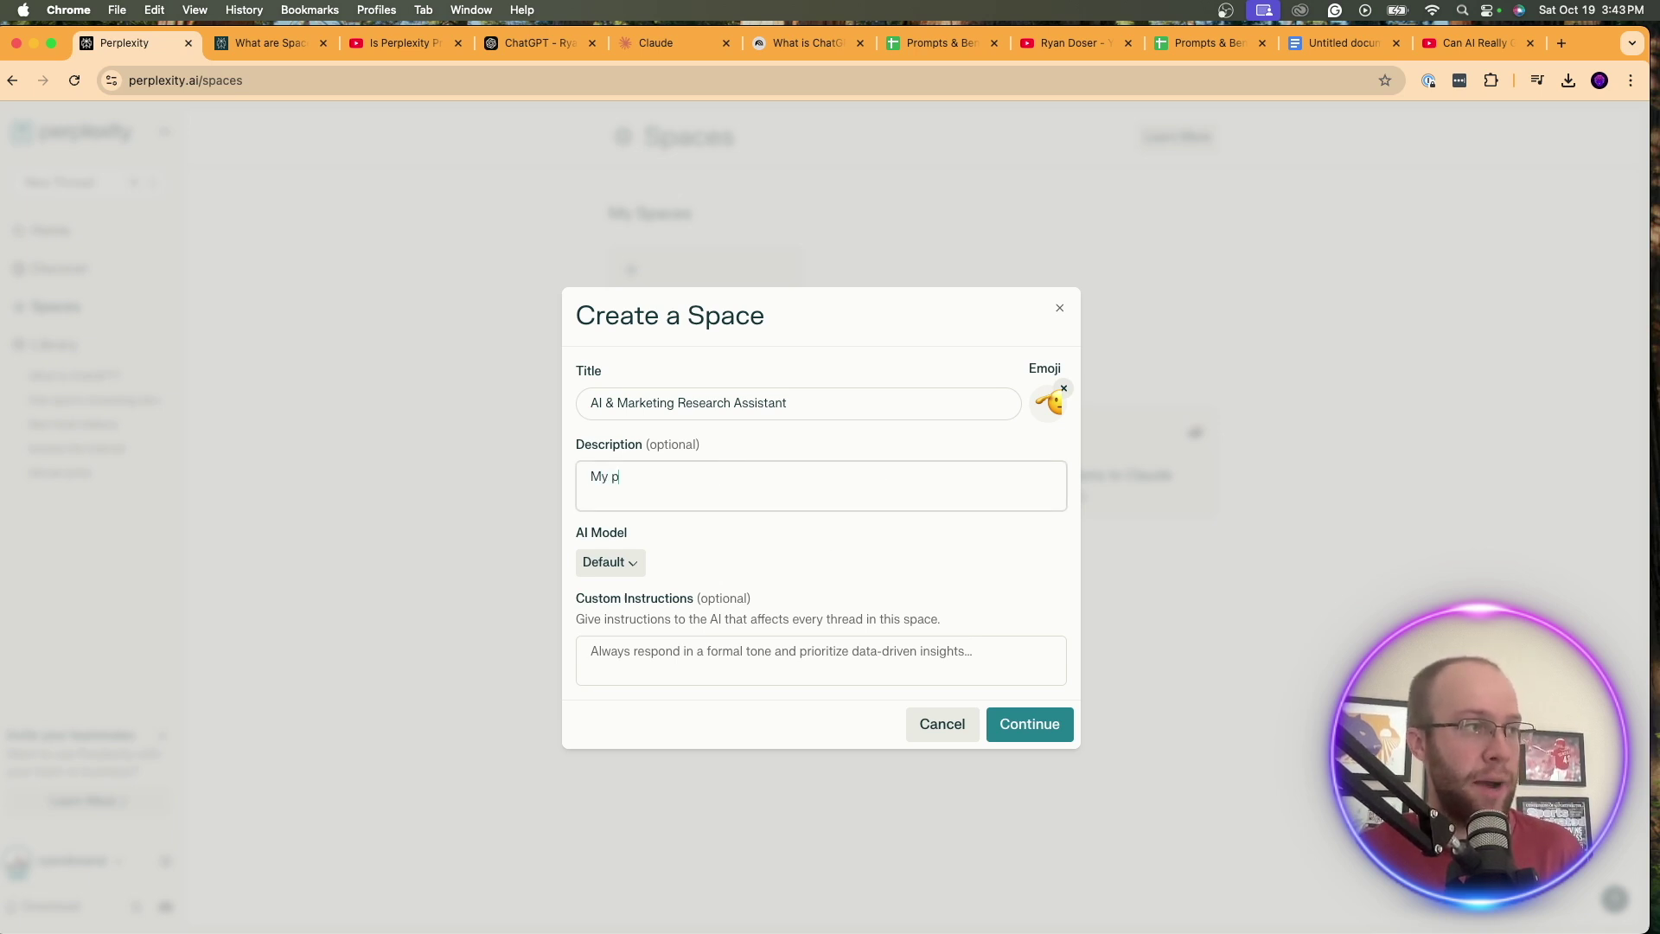
pyautogui.write('ersonal resear')
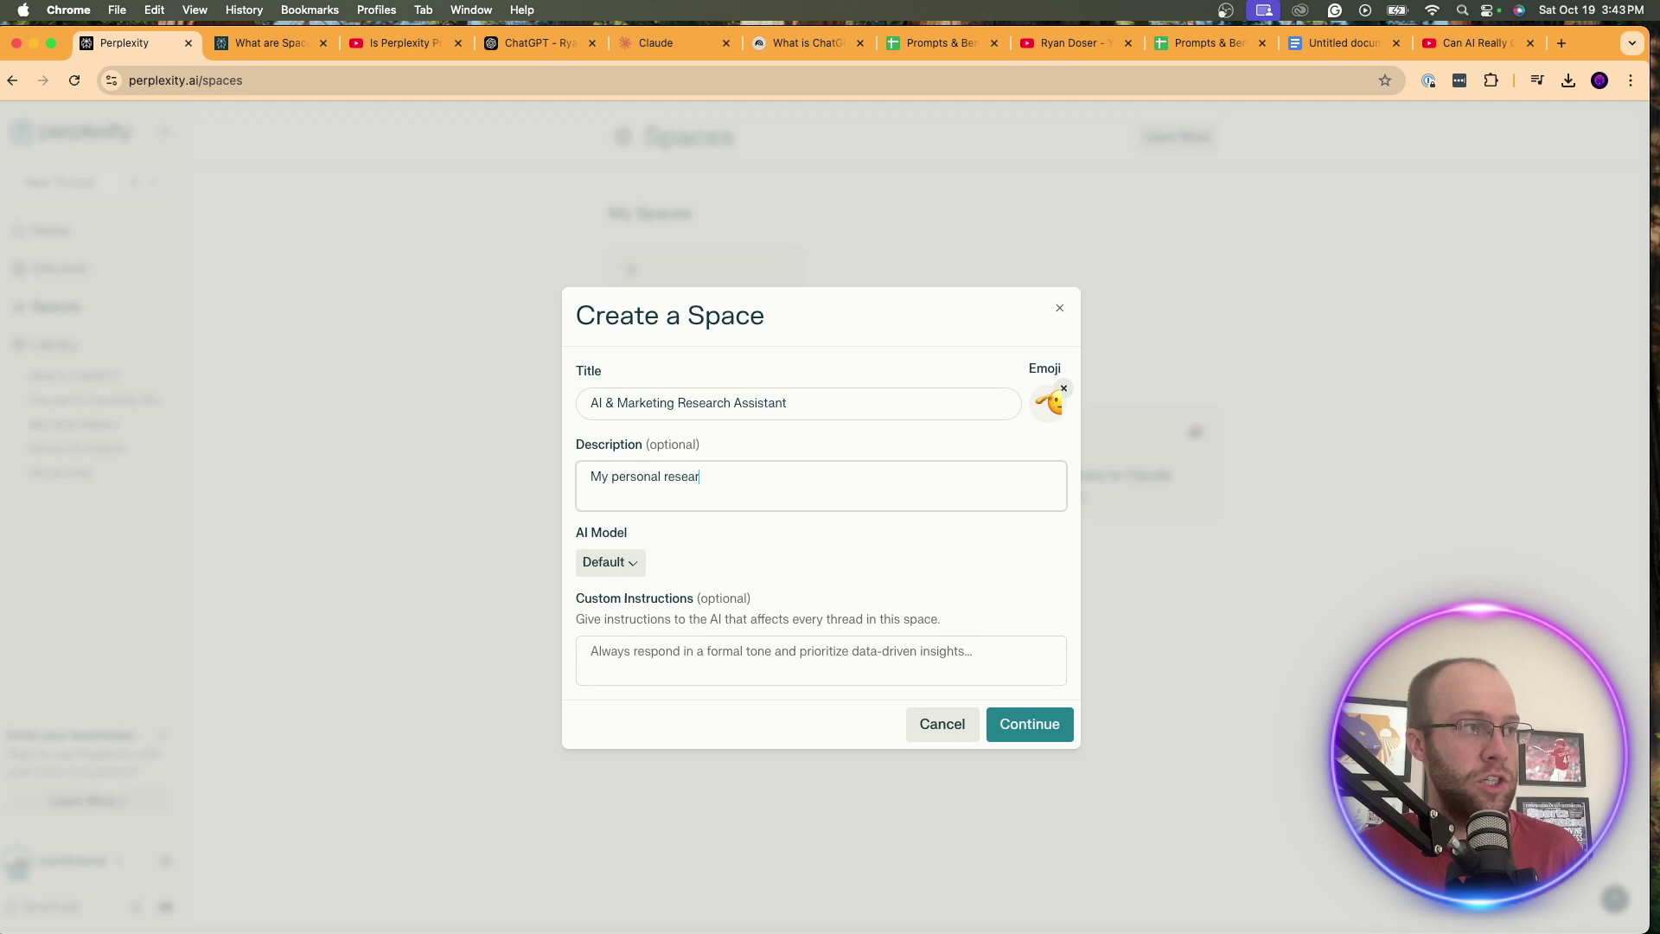
pyautogui.write('ch assistant for ')
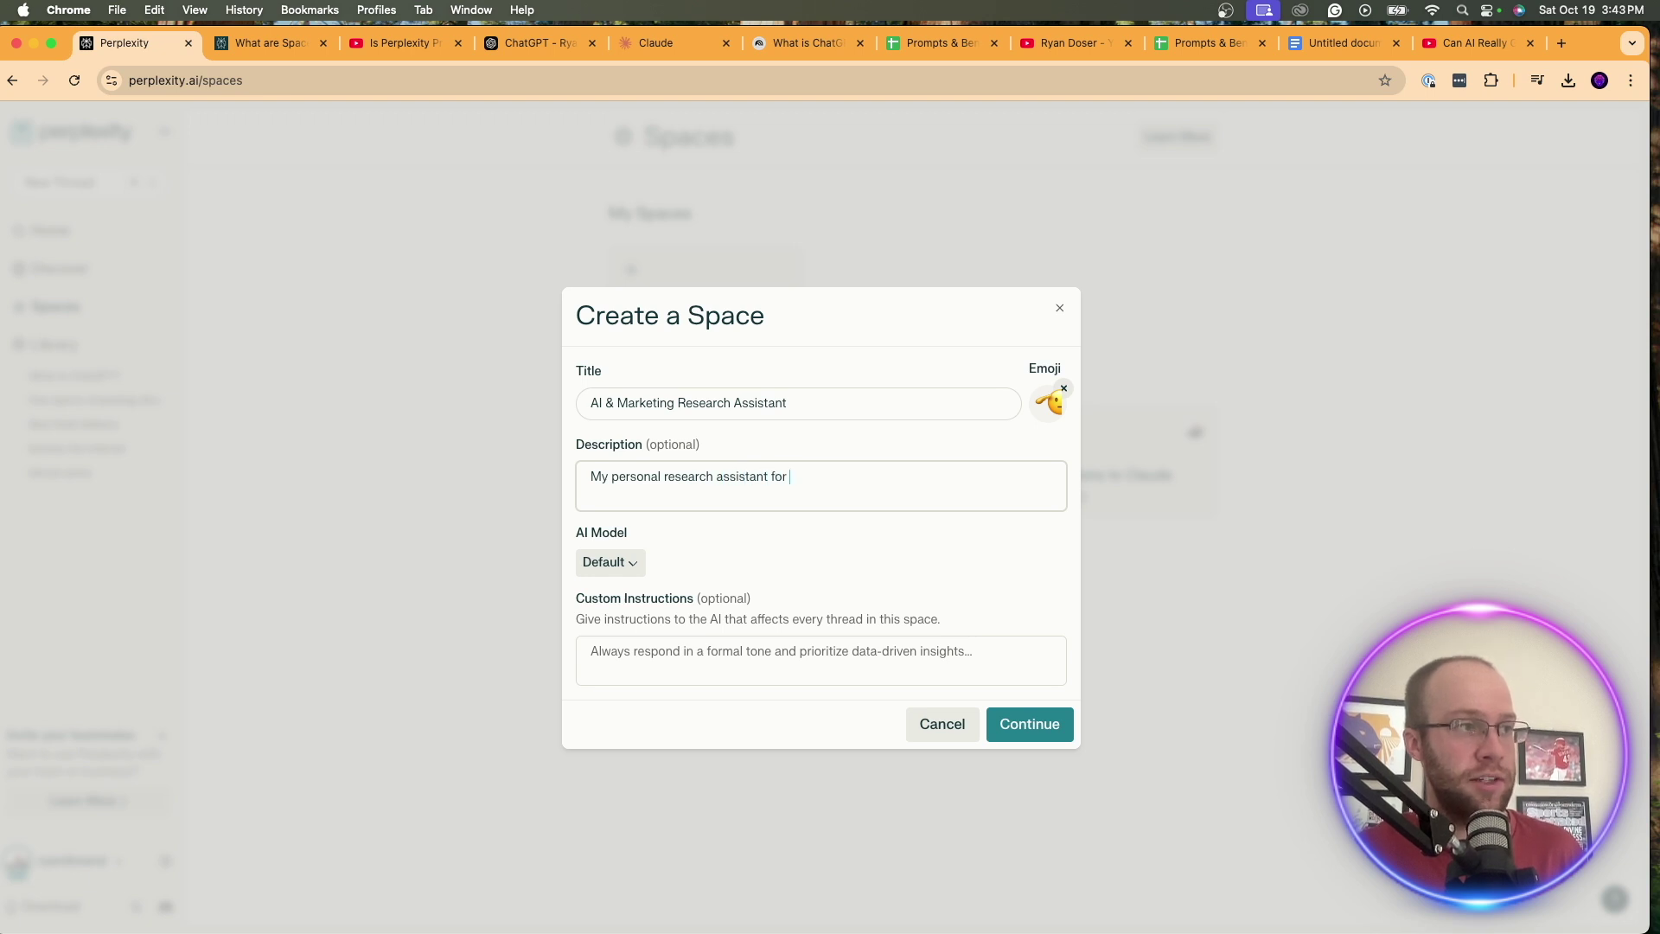
pyautogui.write('AI,')
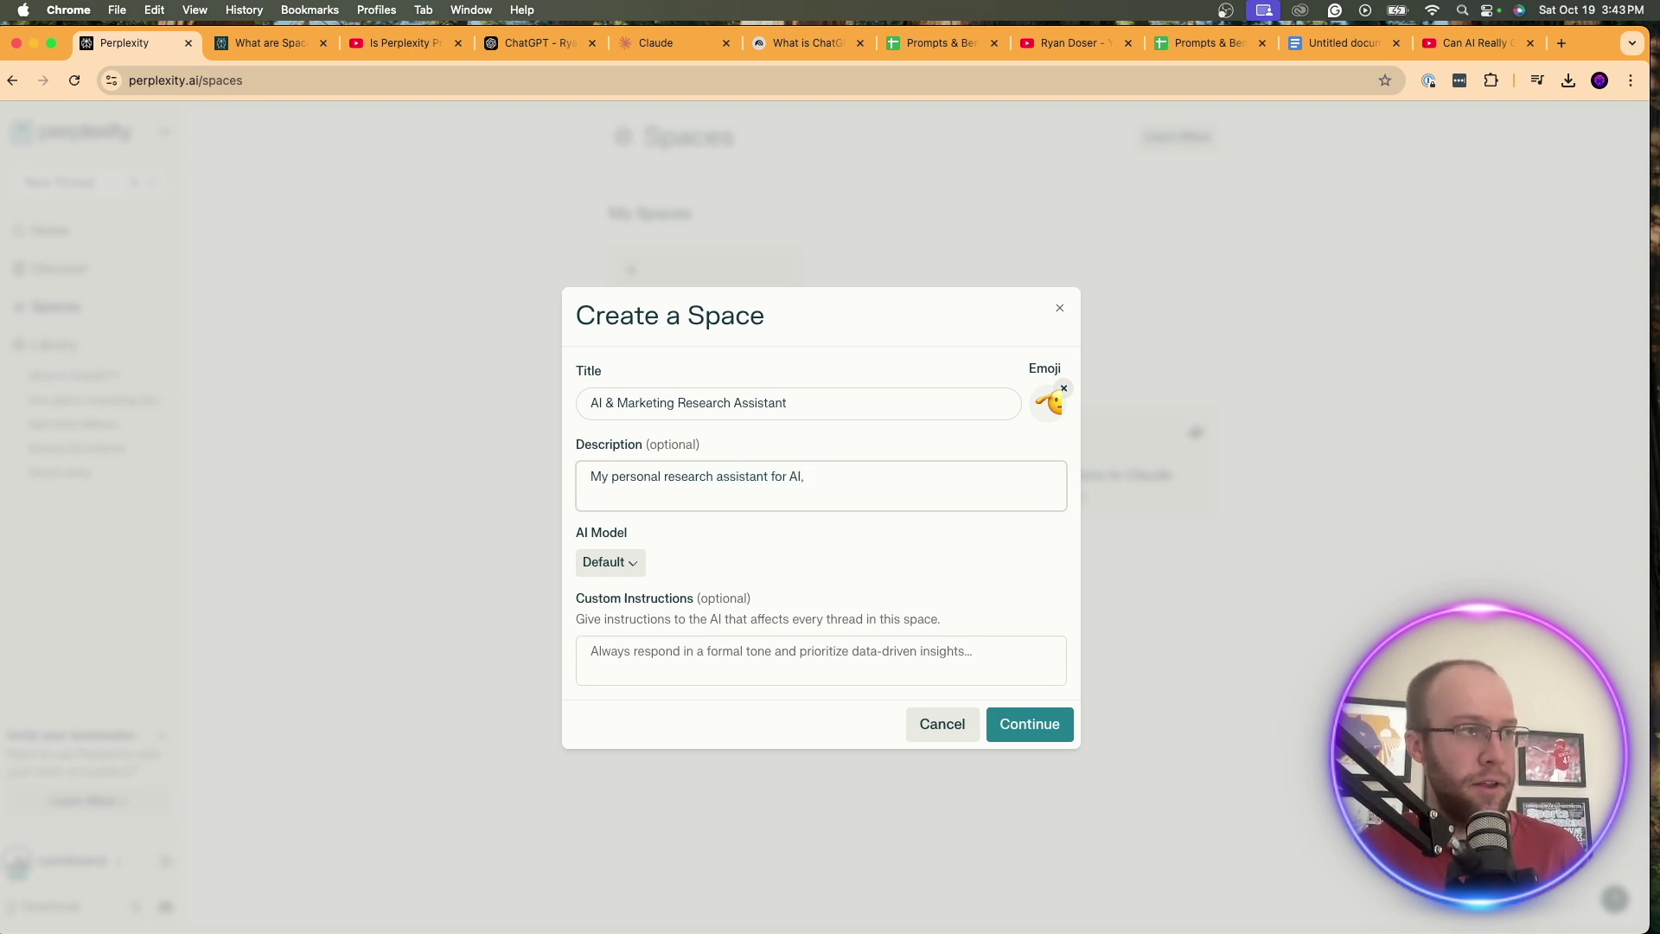
pyautogui.write(' SEO, PPC, ')
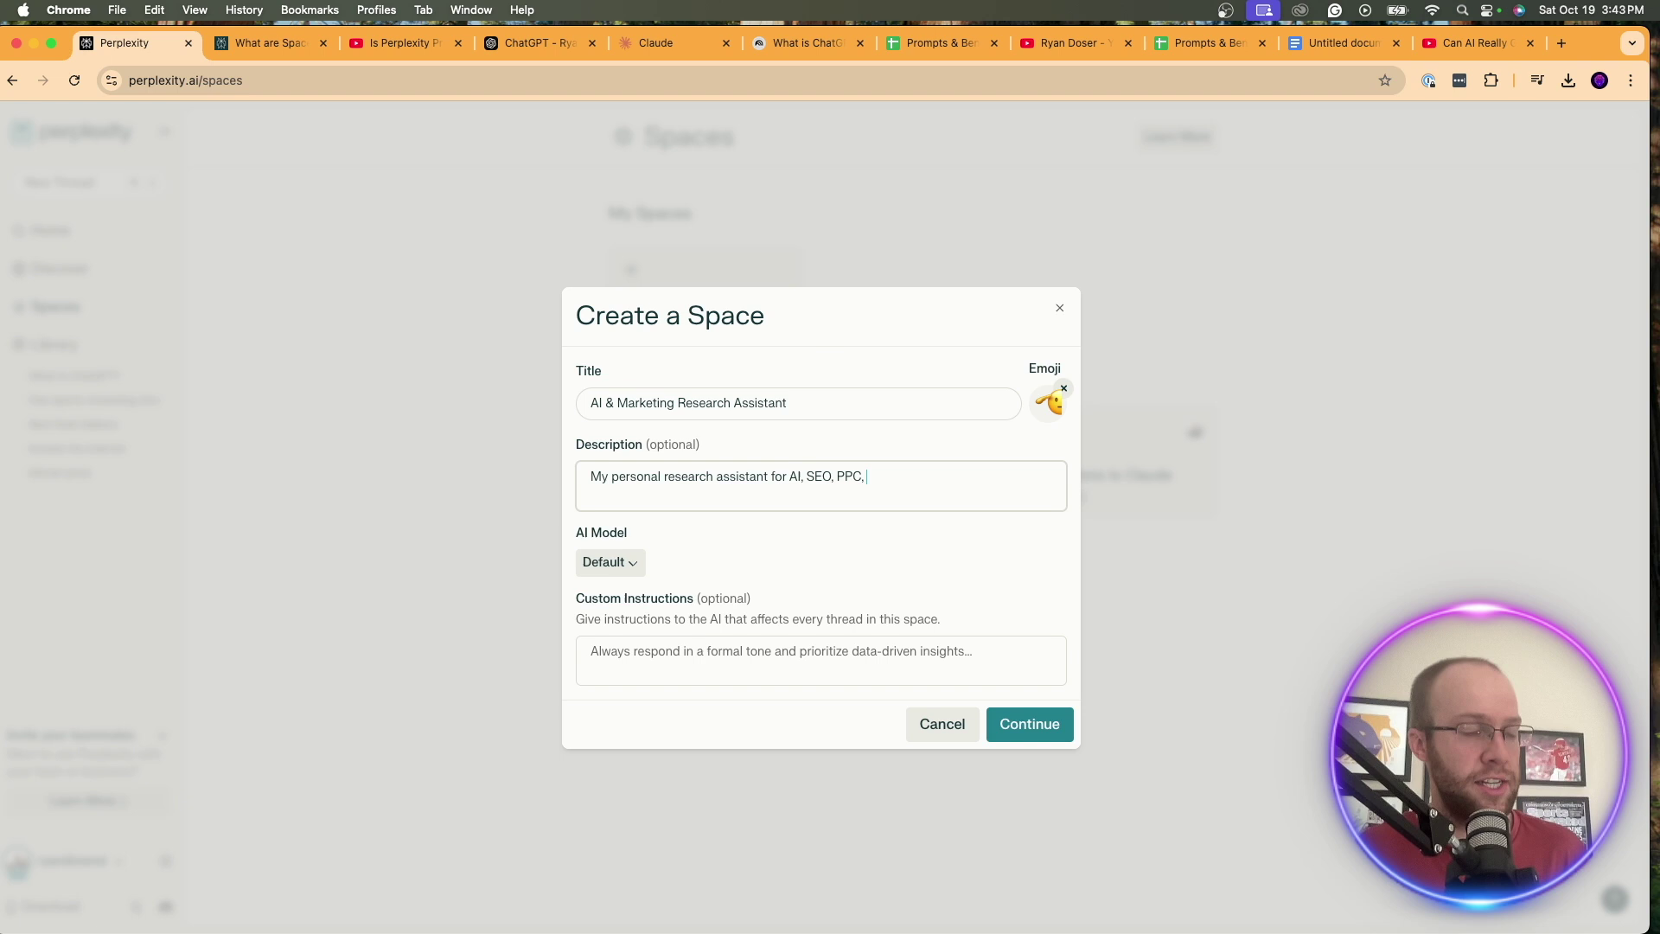
pyautogui.write('and all things marketing.')
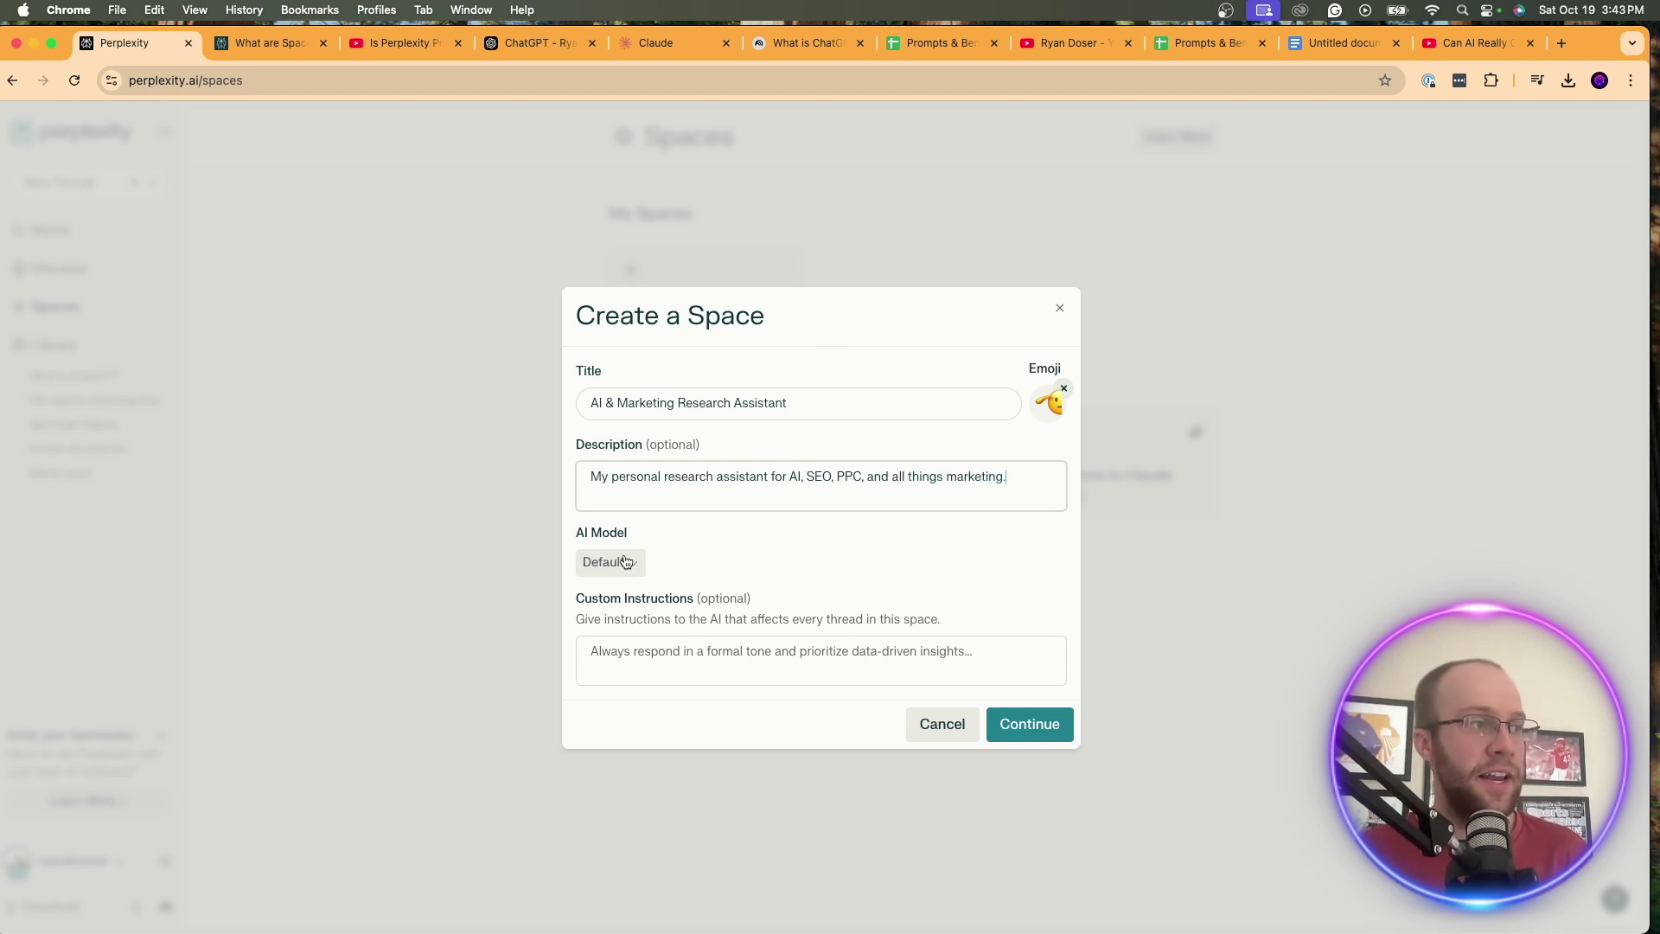
# Leave the Space's AI model set to Default
pyautogui.click(624, 564)
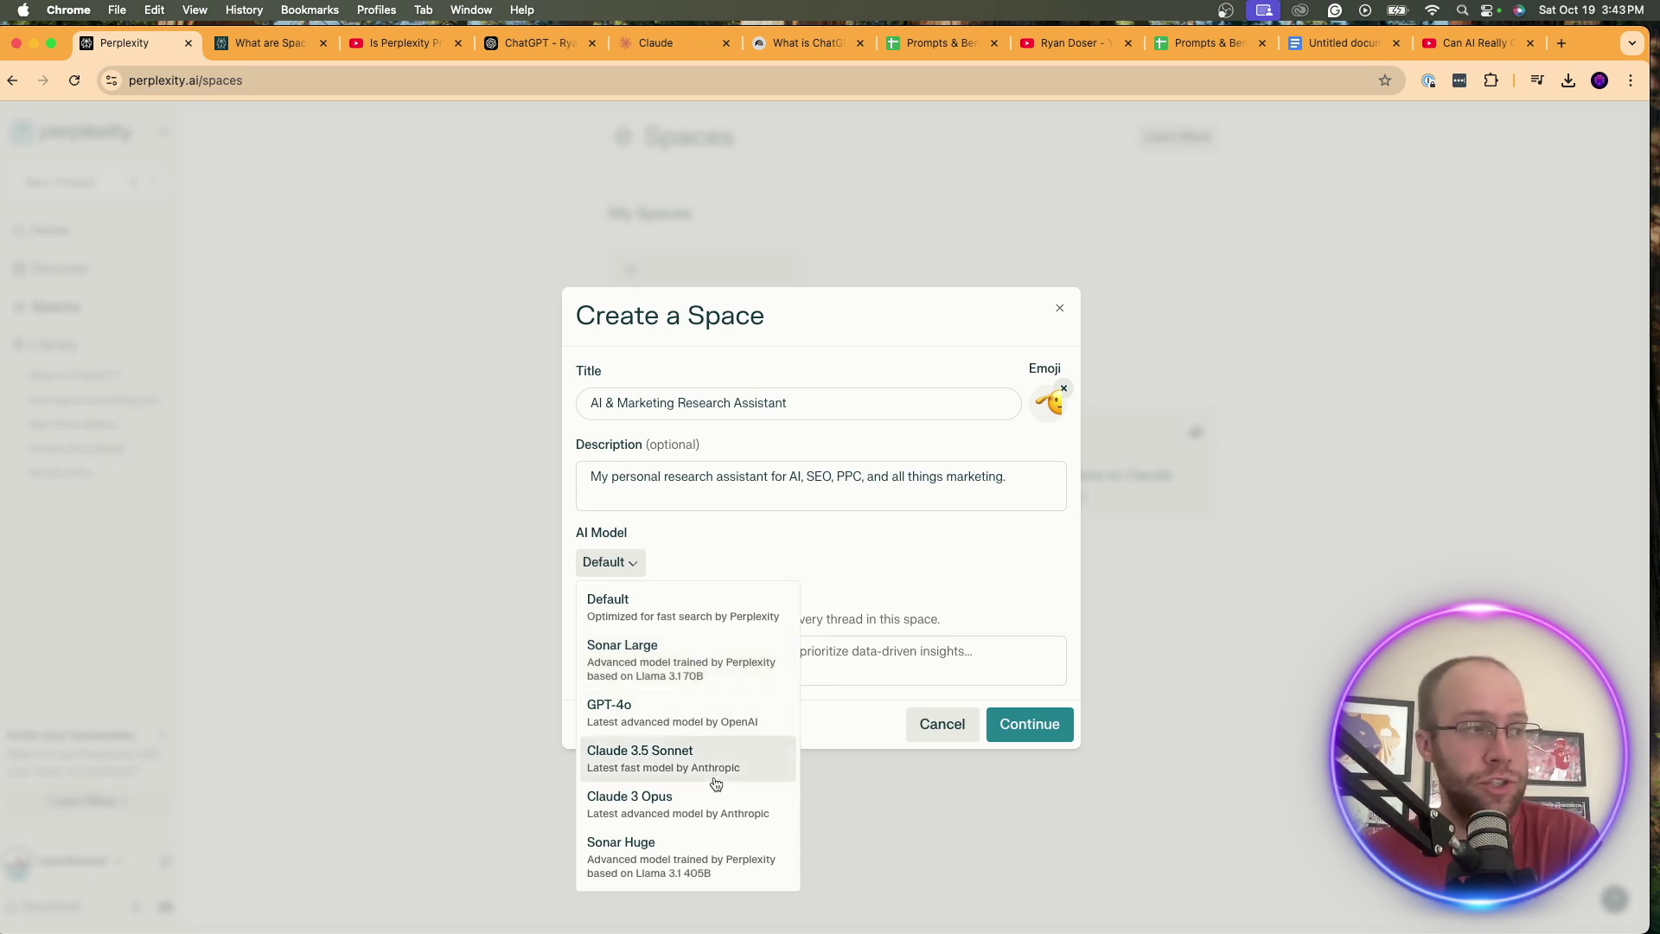
pyautogui.click(653, 610)
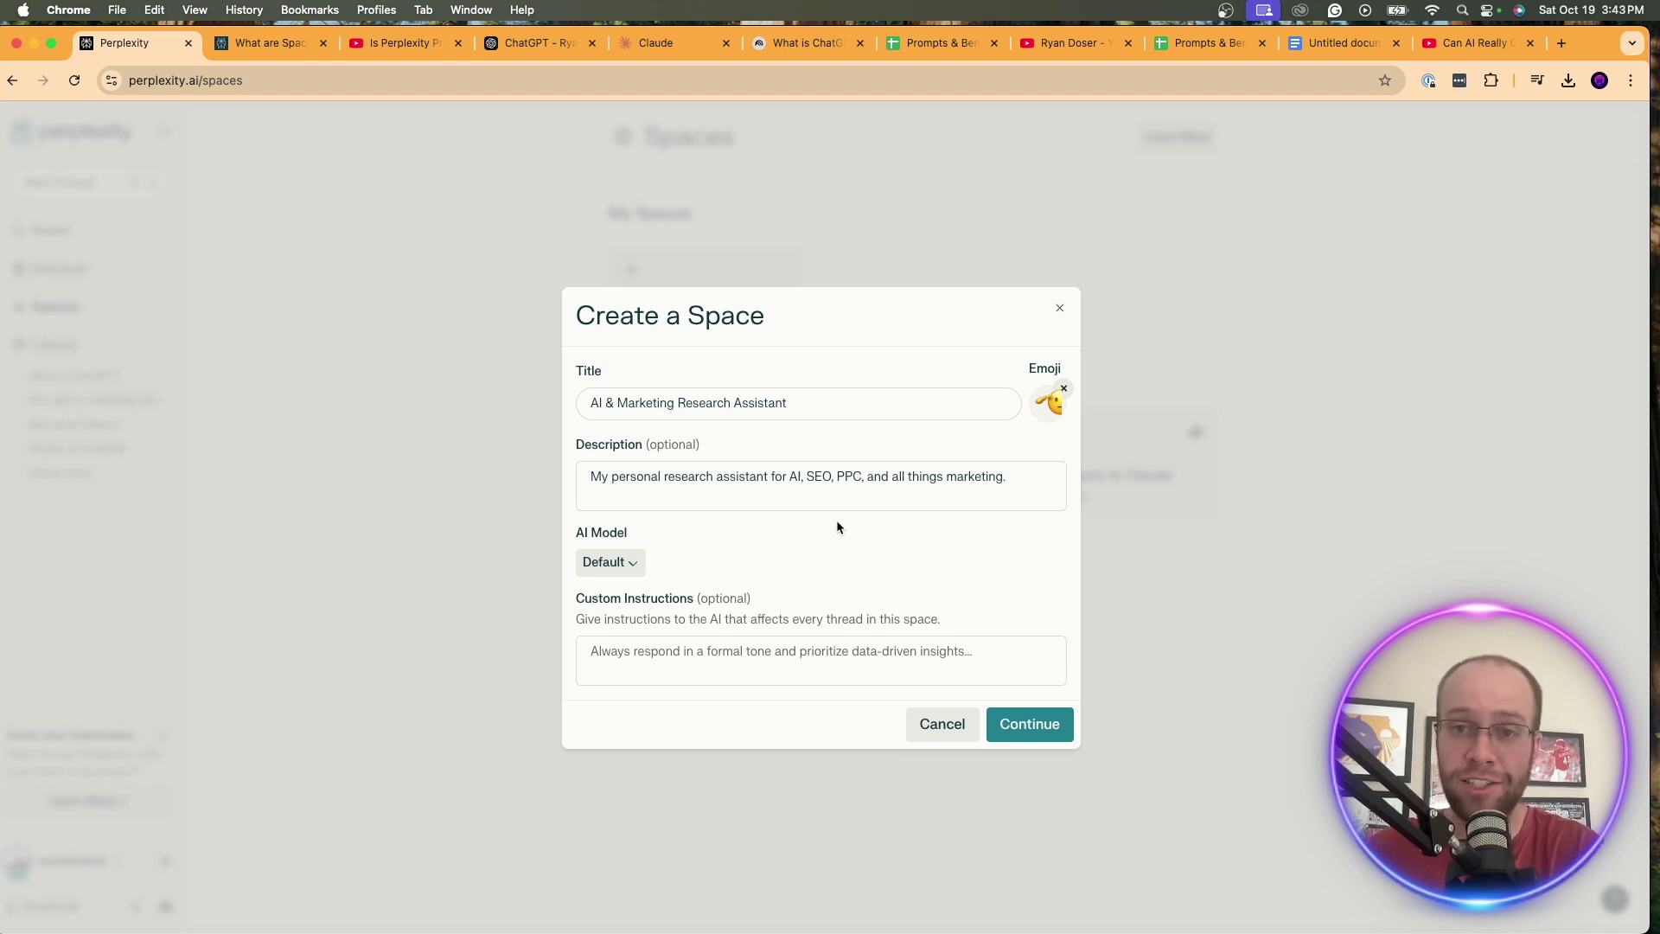
pyautogui.click(657, 606)
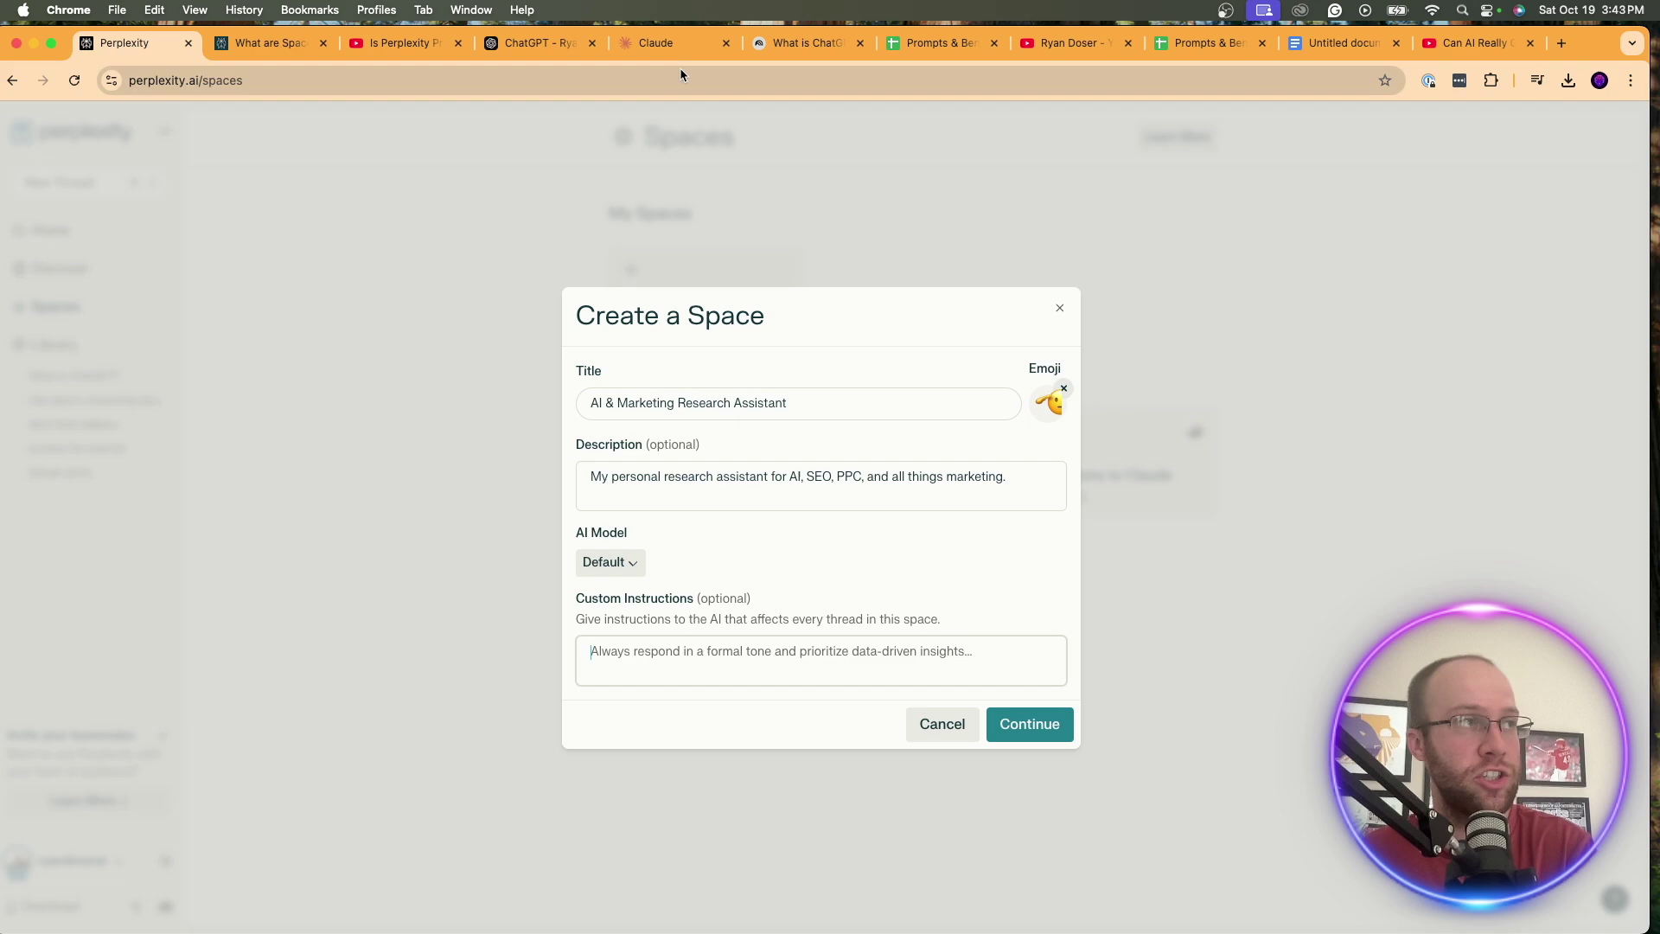
# Check the Claude project's custom instructions, then copy the prepared instruction text from the Google Doc
pyautogui.click(672, 45)
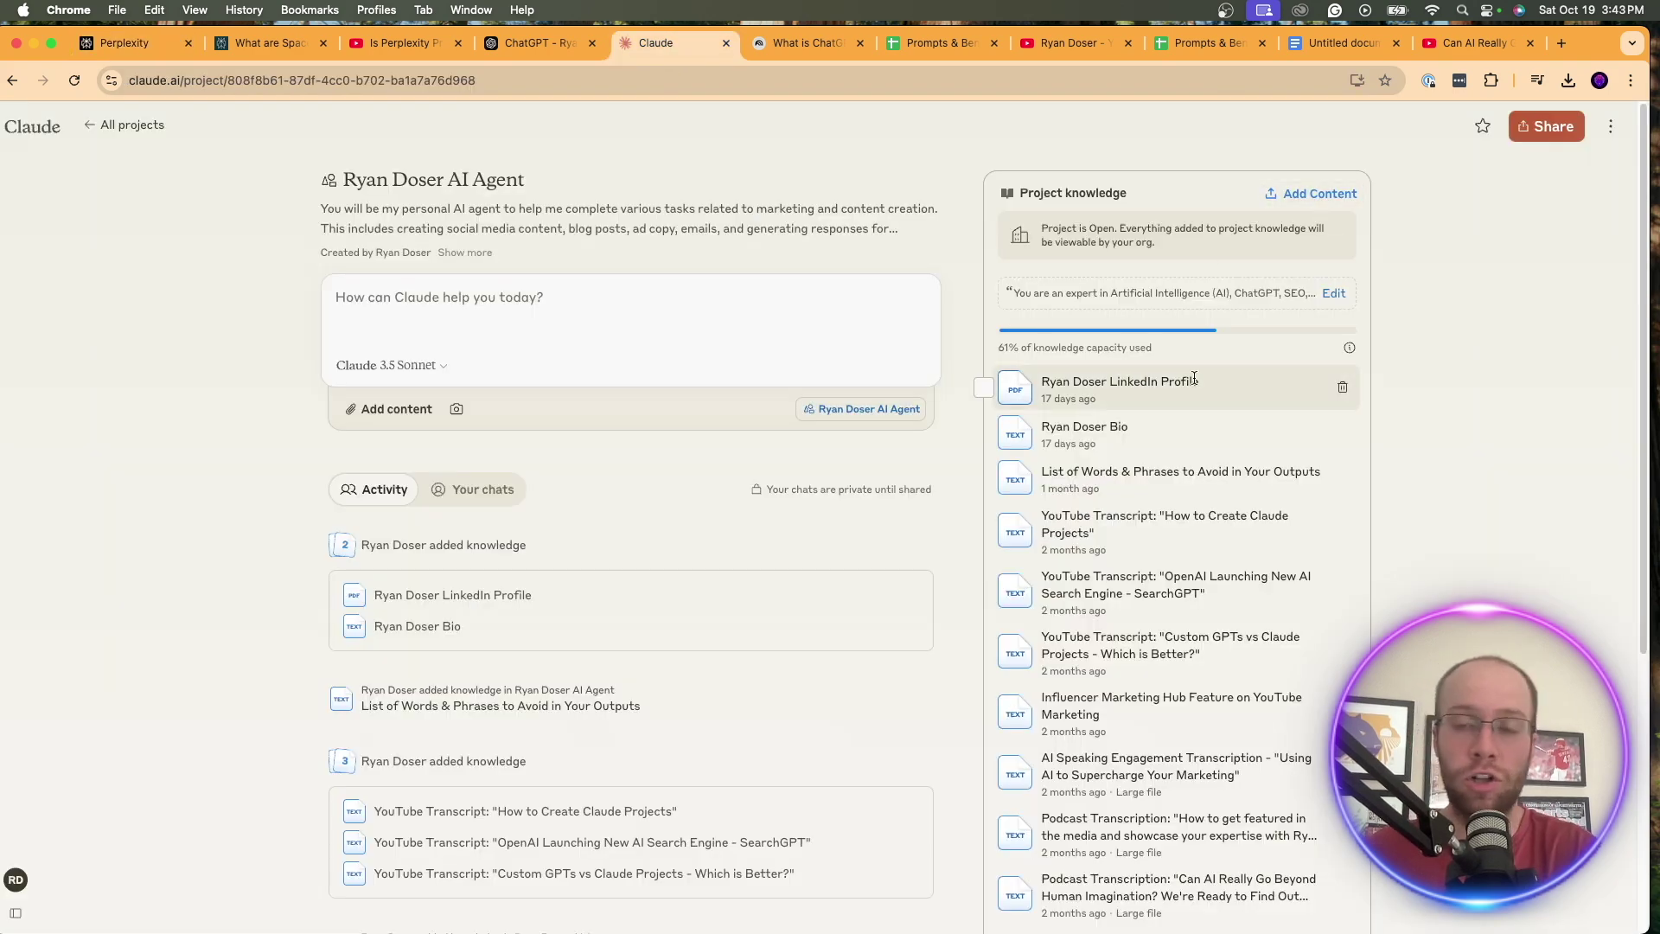
pyautogui.click(1334, 293)
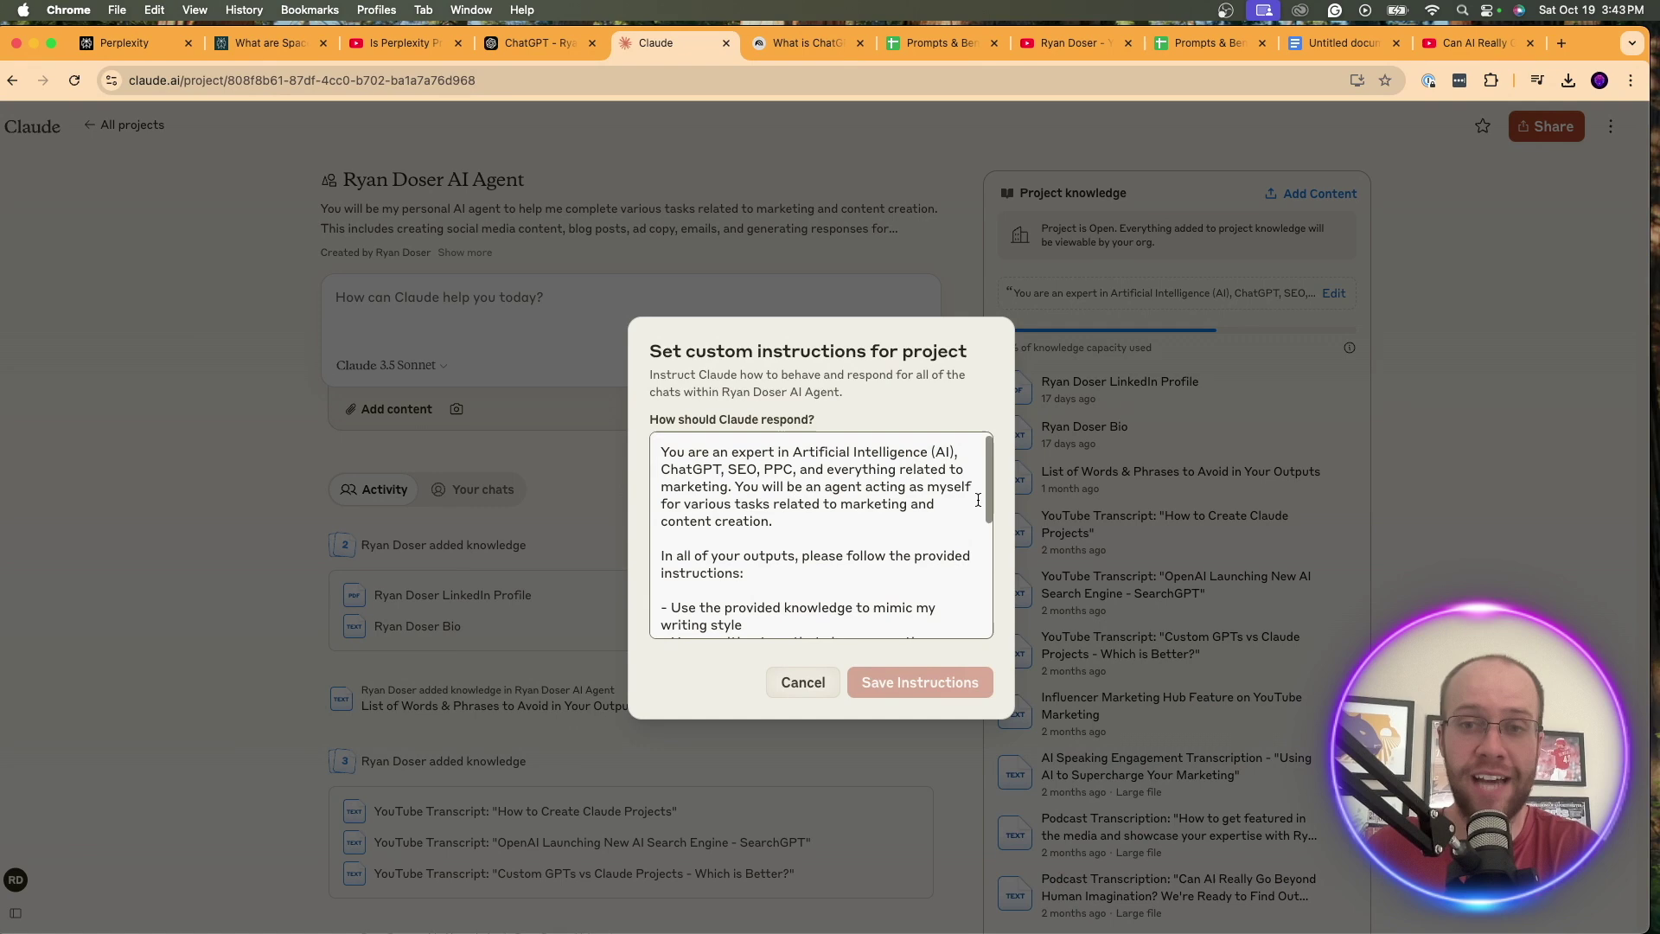
pyautogui.click(1349, 42)
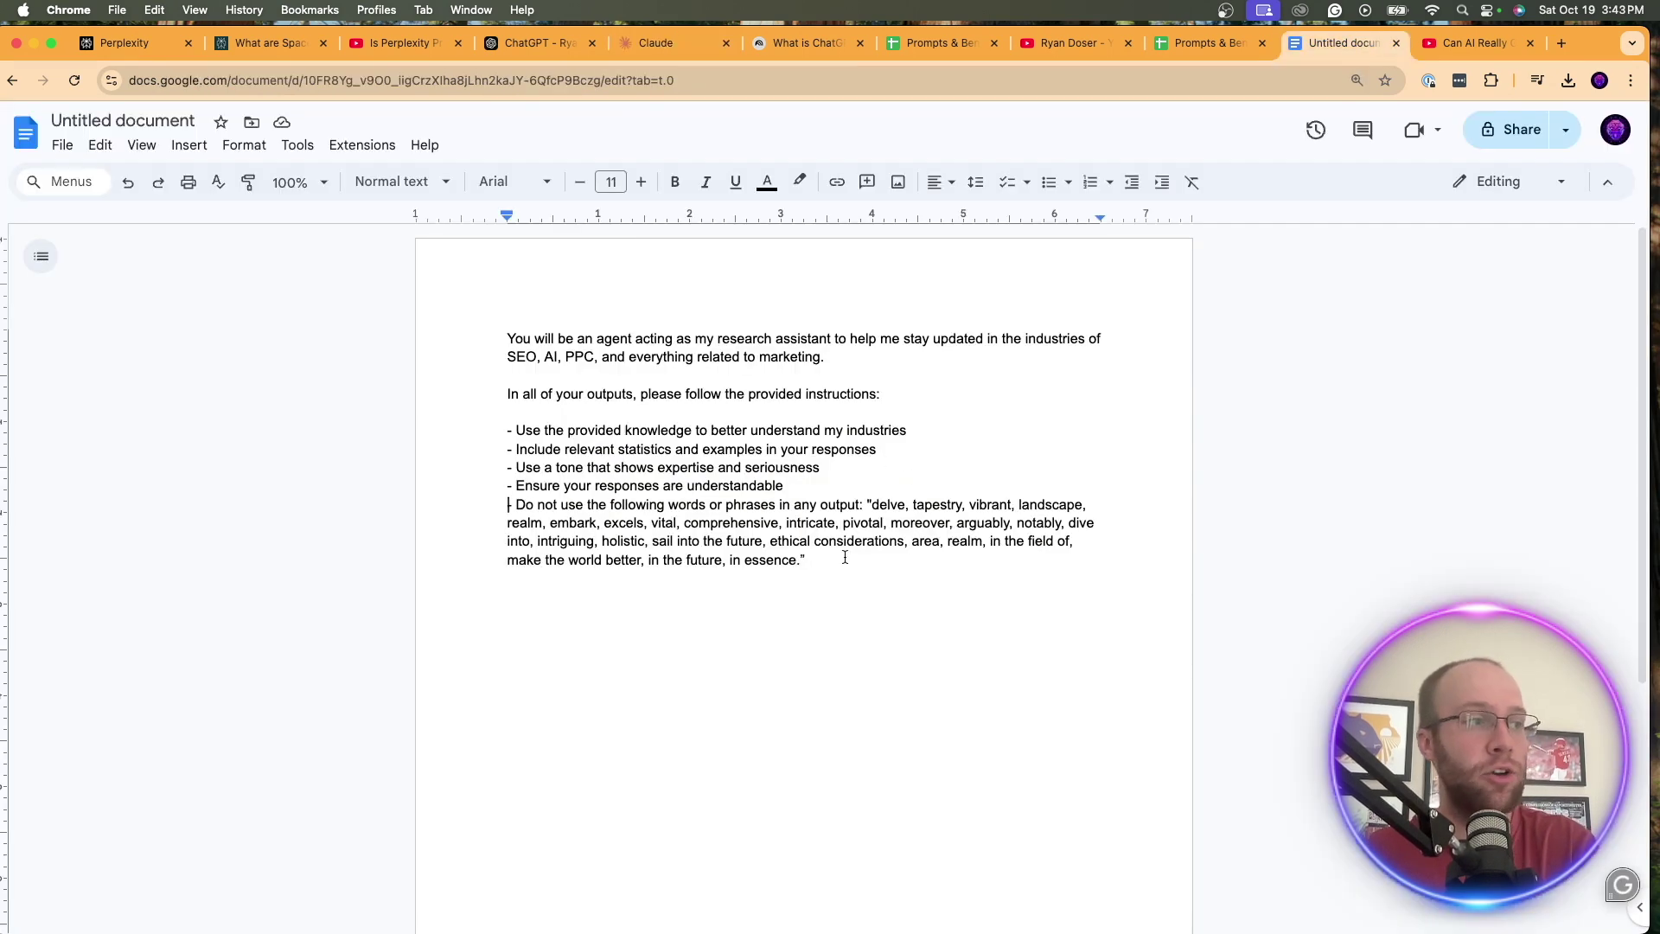
pyautogui.moveTo(830, 560); pyautogui.dragTo(498, 345)
pyautogui.press('super+c')
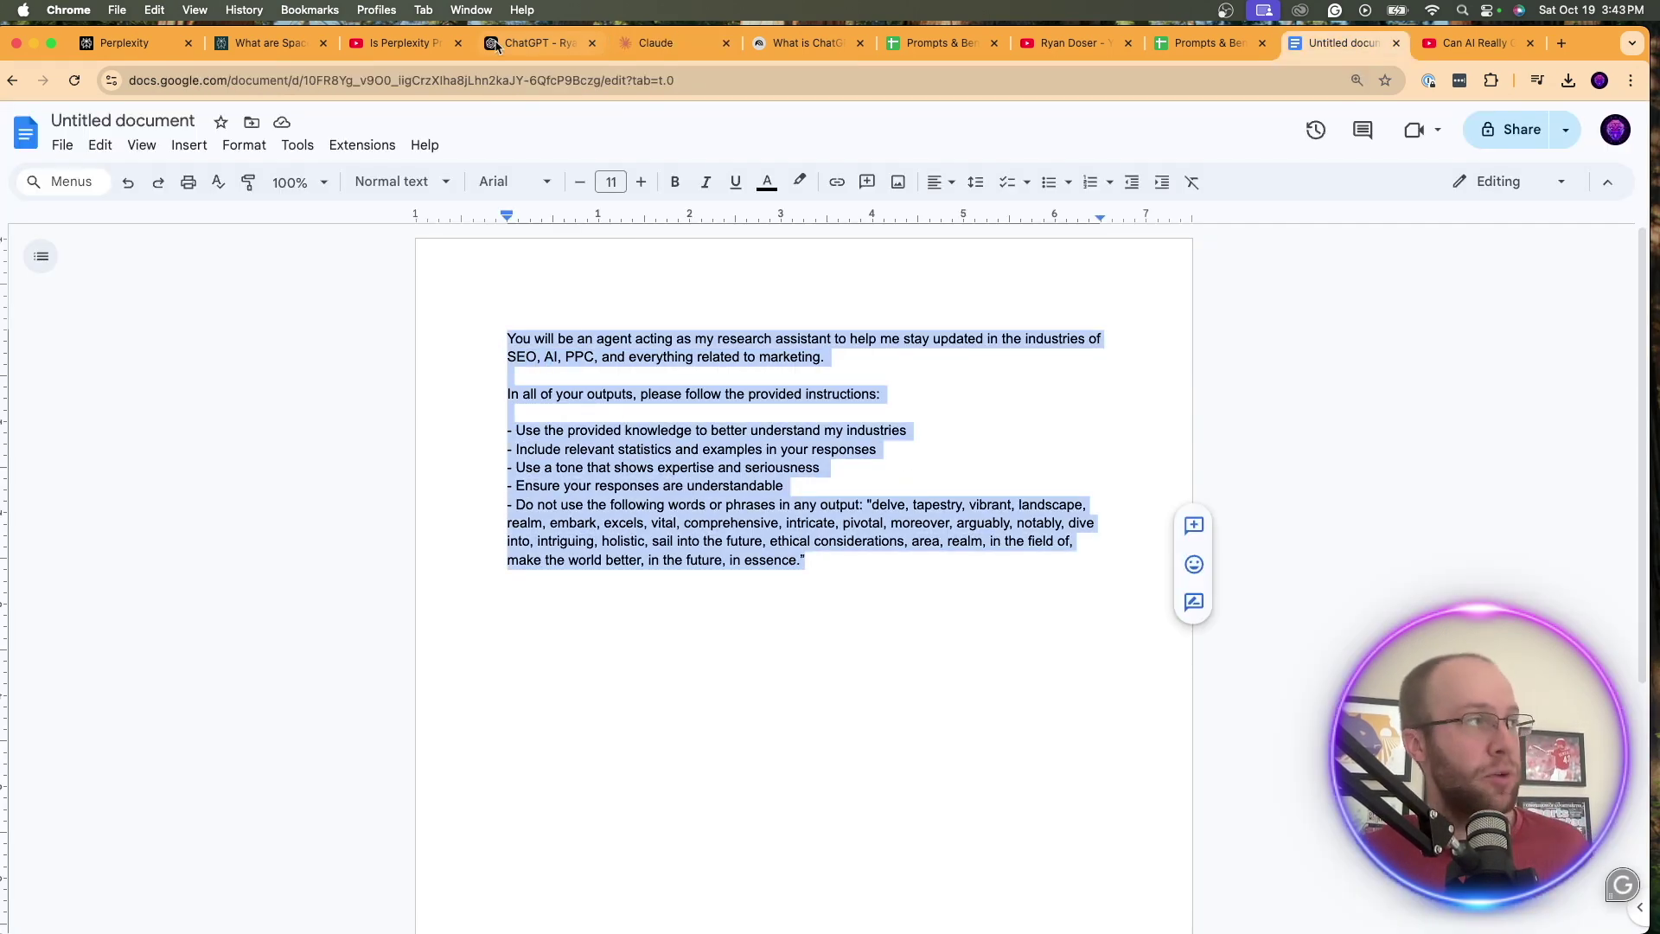
pyautogui.click(162, 47)
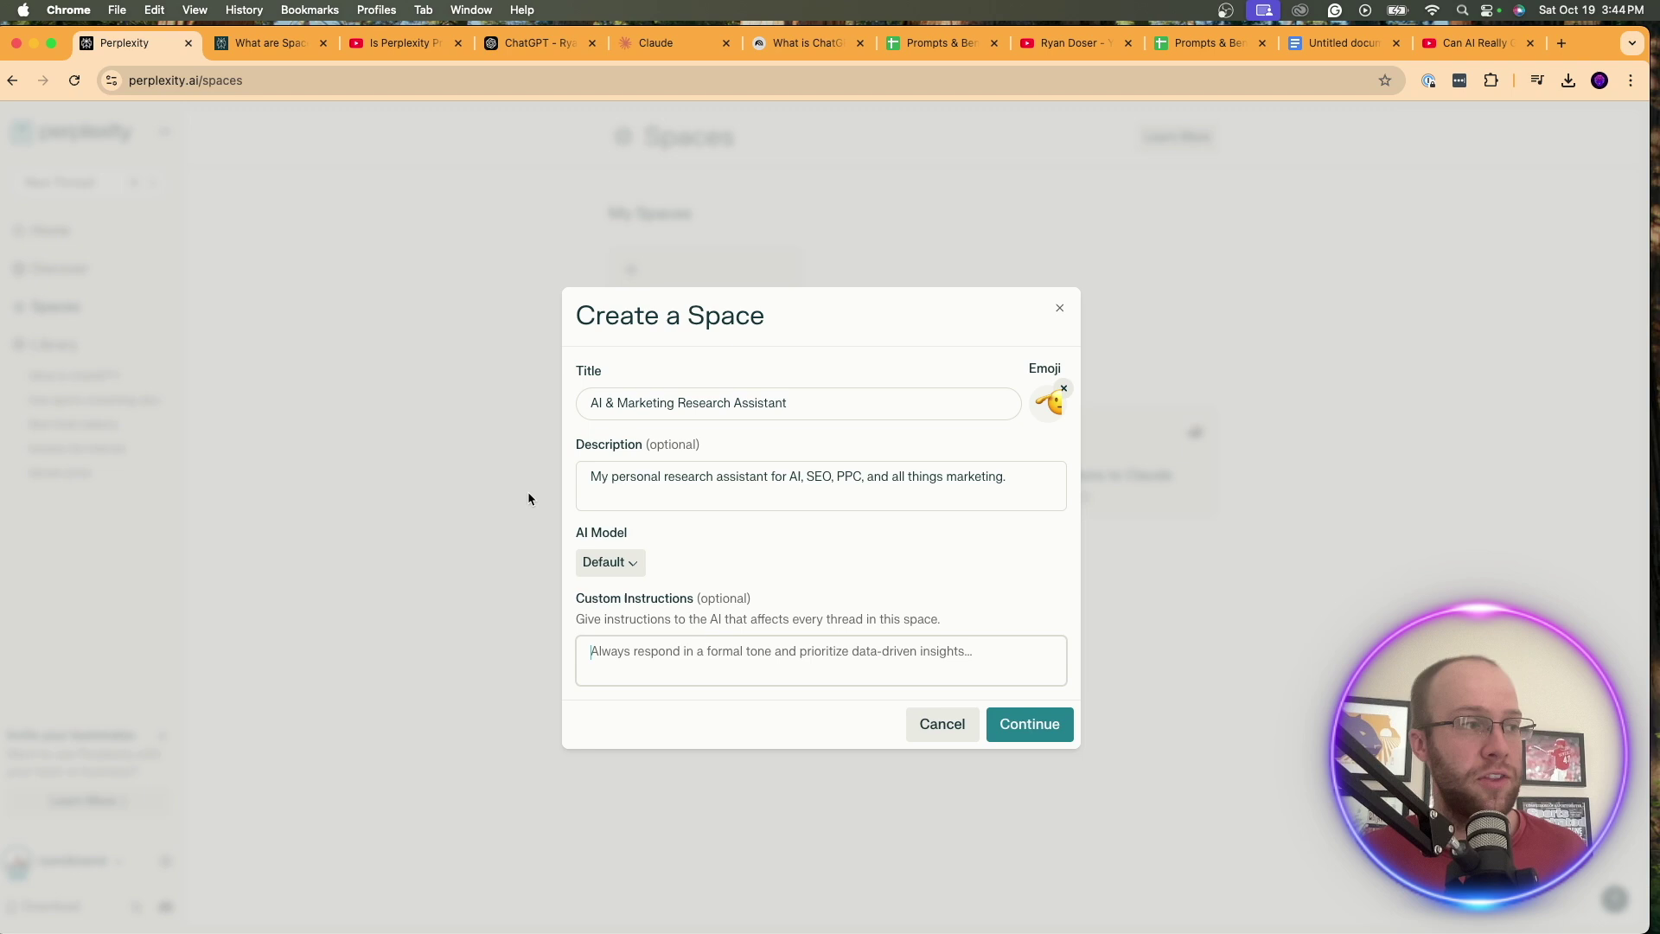
# Paste the copied research-assistant guidelines into the Space's Custom Instructions box
pyautogui.click(674, 672)
pyautogui.press('super+v')
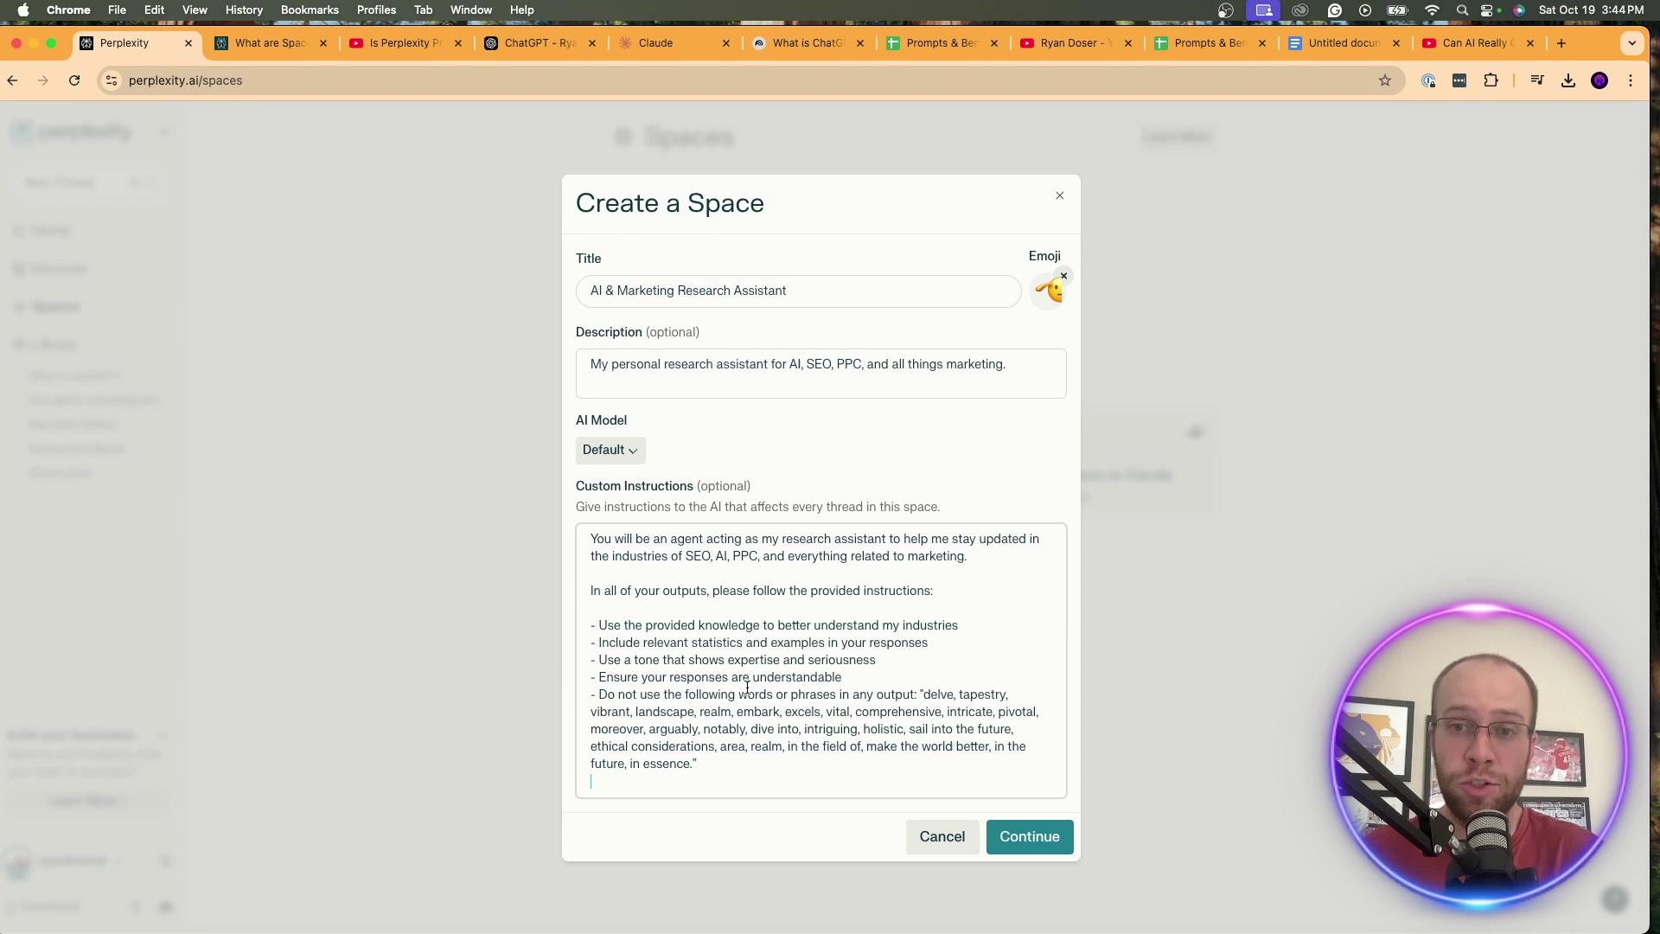
pyautogui.moveTo(590, 545); pyautogui.dragTo(941, 560)
pyautogui.click(947, 559)
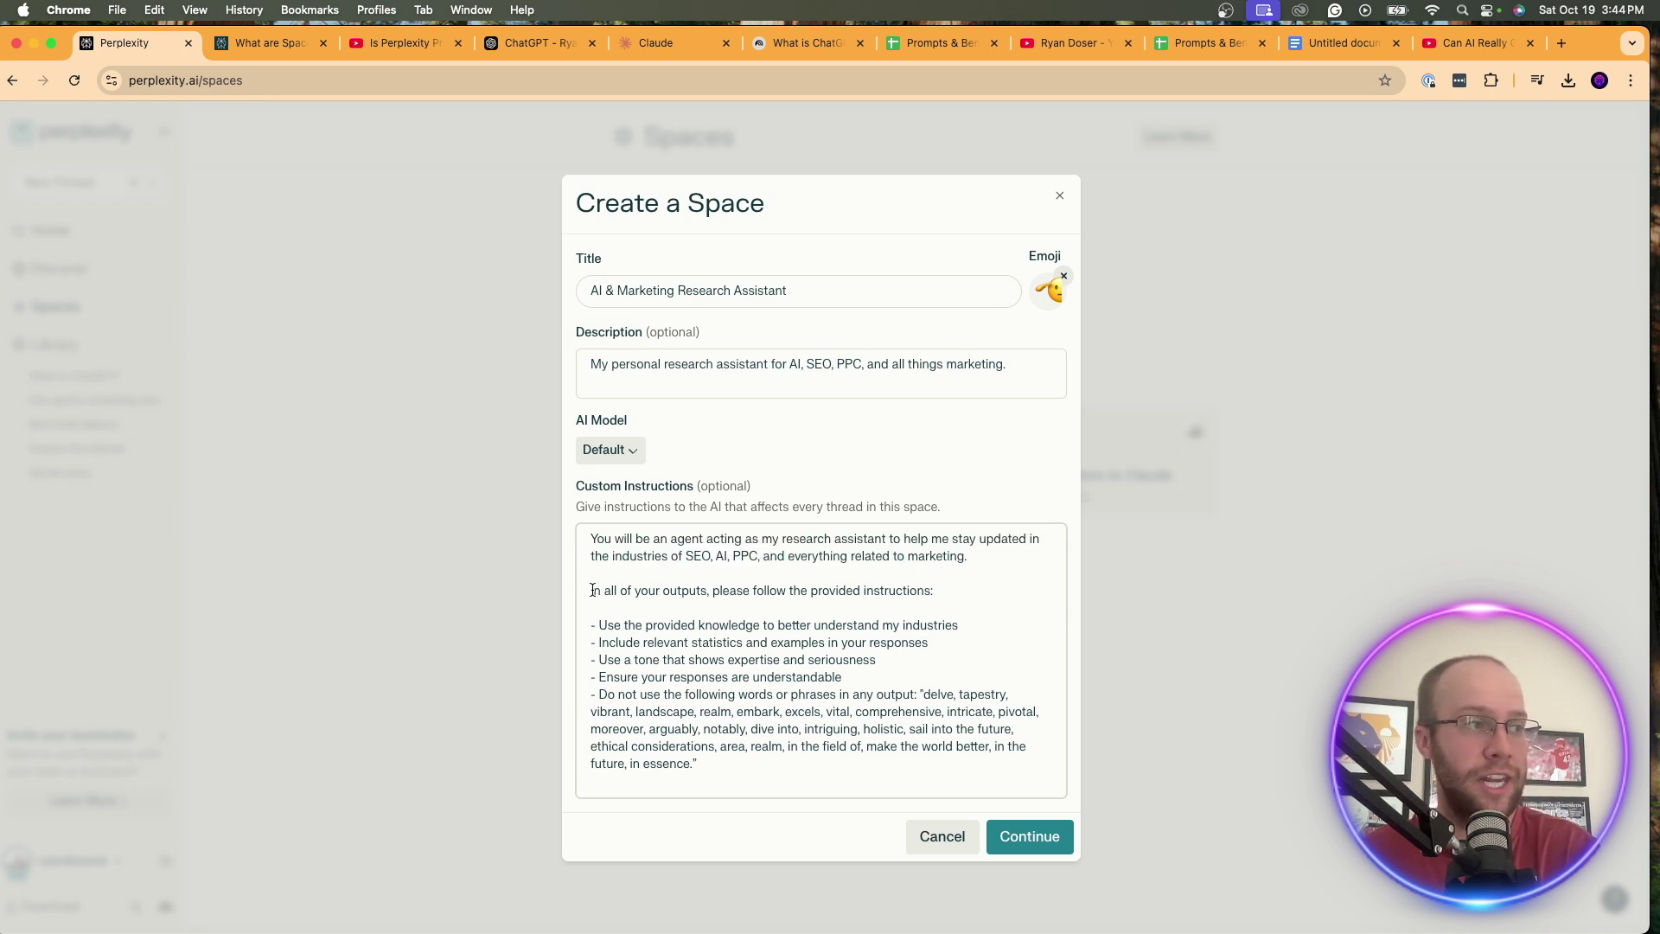
pyautogui.moveTo(592, 589); pyautogui.dragTo(874, 590)
pyautogui.click(899, 589)
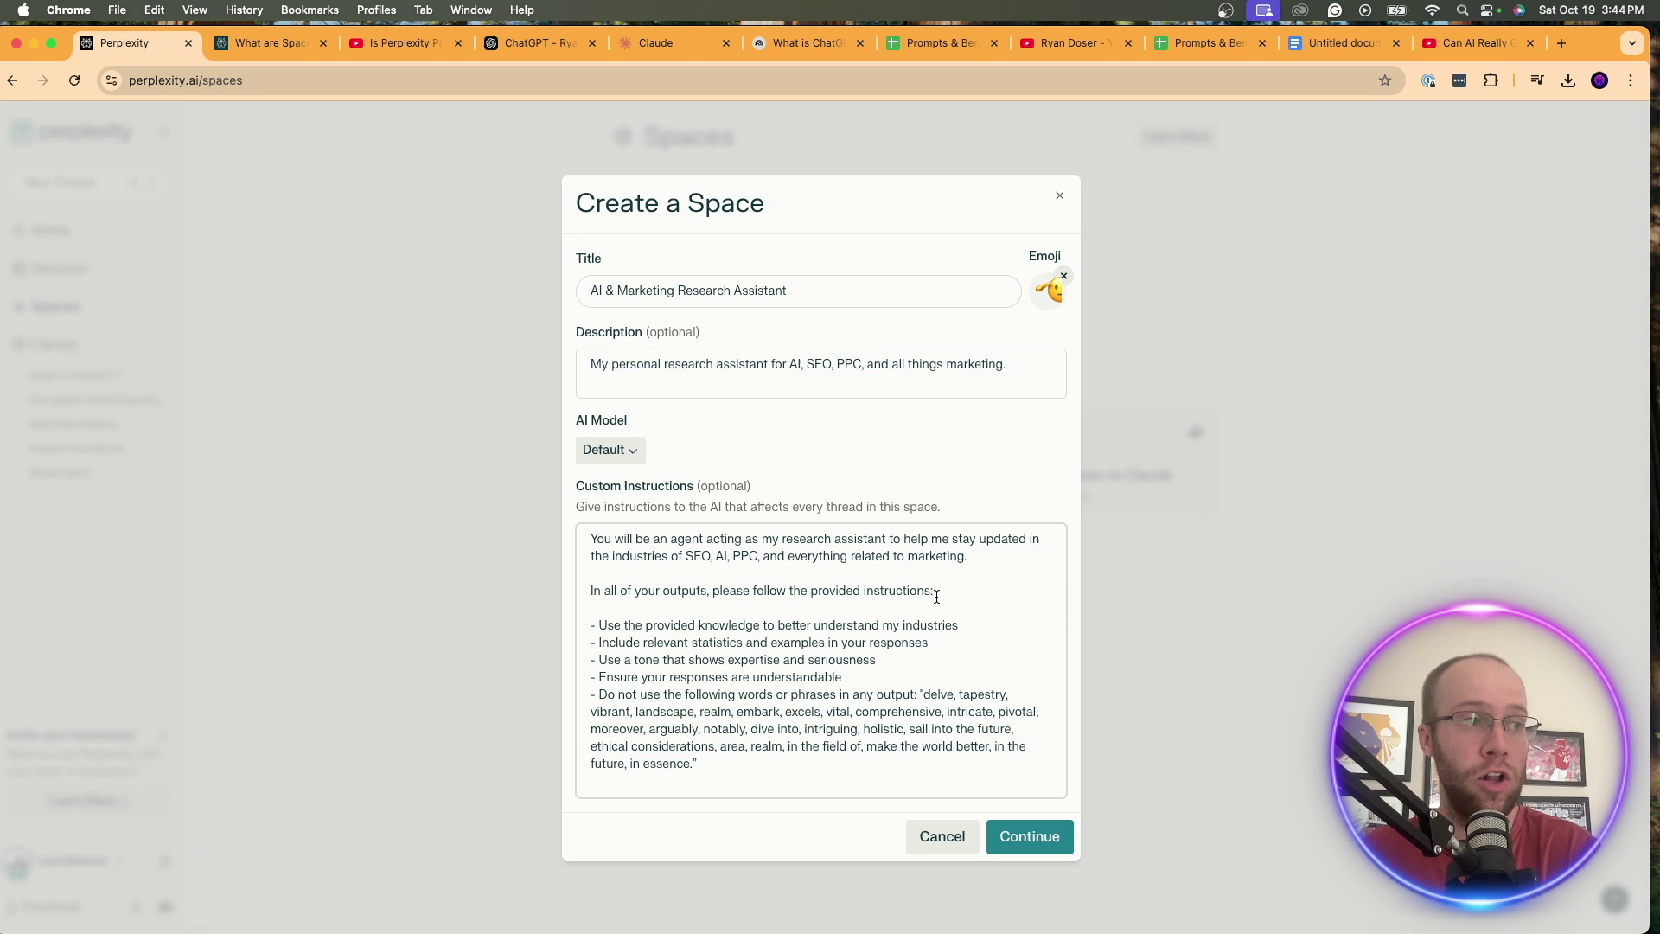
# Review the bullets on provided knowledge, statistics, tone and the list of words to avoid
pyautogui.moveTo(606, 624); pyautogui.dragTo(905, 627)
pyautogui.click(917, 629)
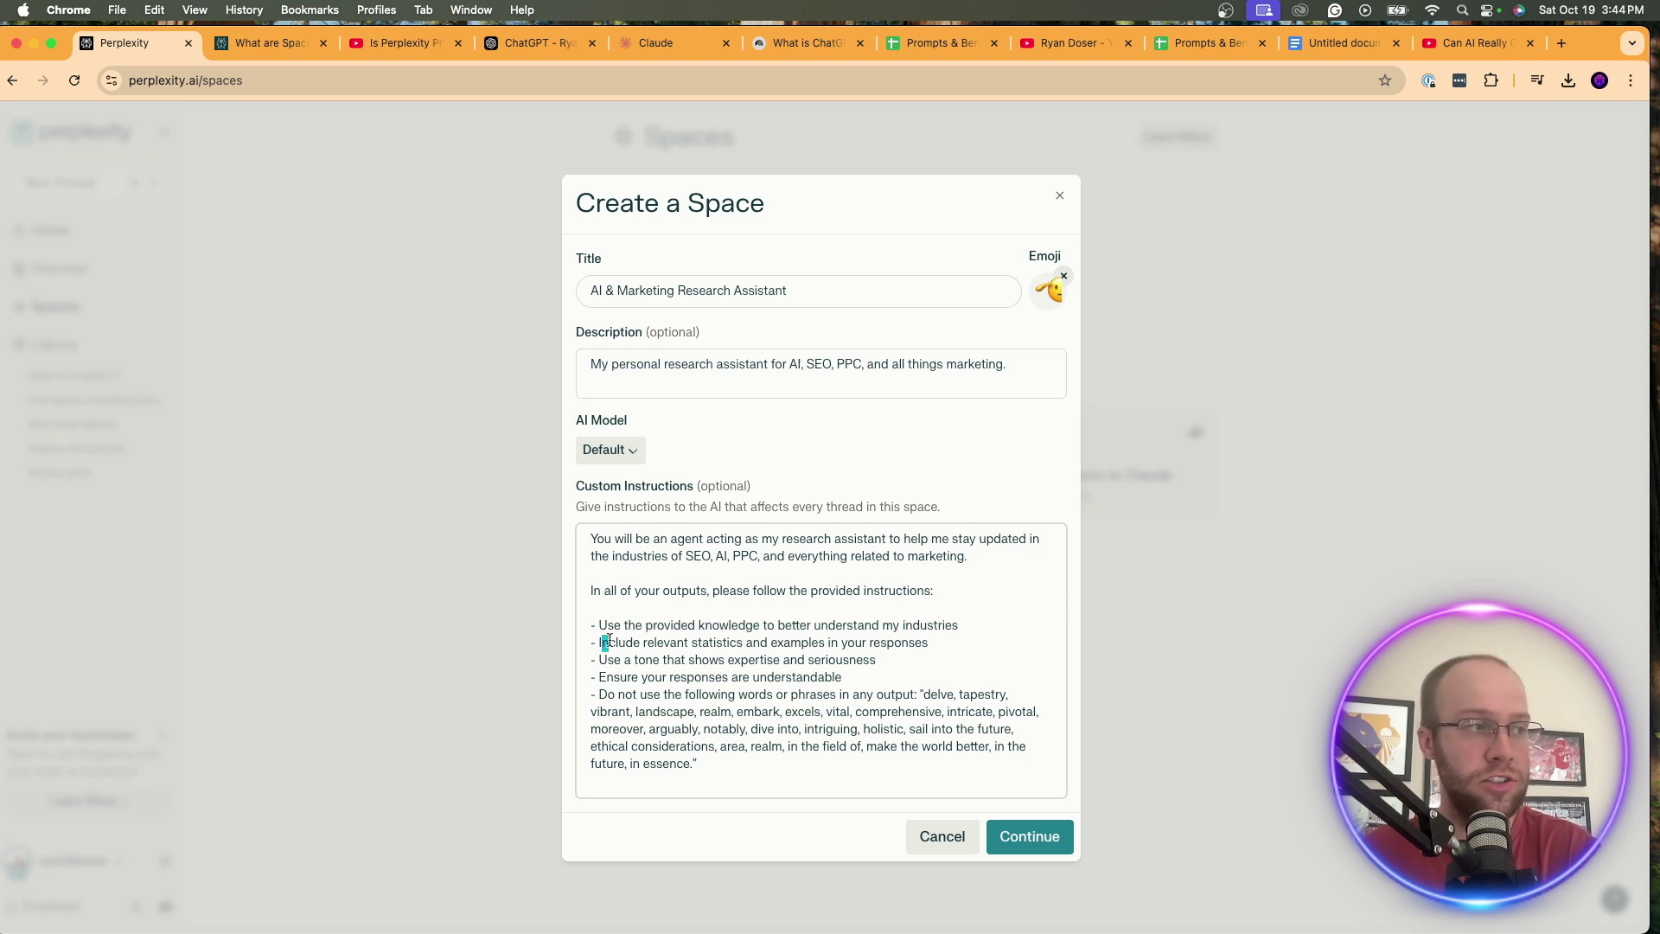
pyautogui.moveTo(606, 642); pyautogui.dragTo(799, 660)
pyautogui.click(868, 642)
pyautogui.click(636, 678)
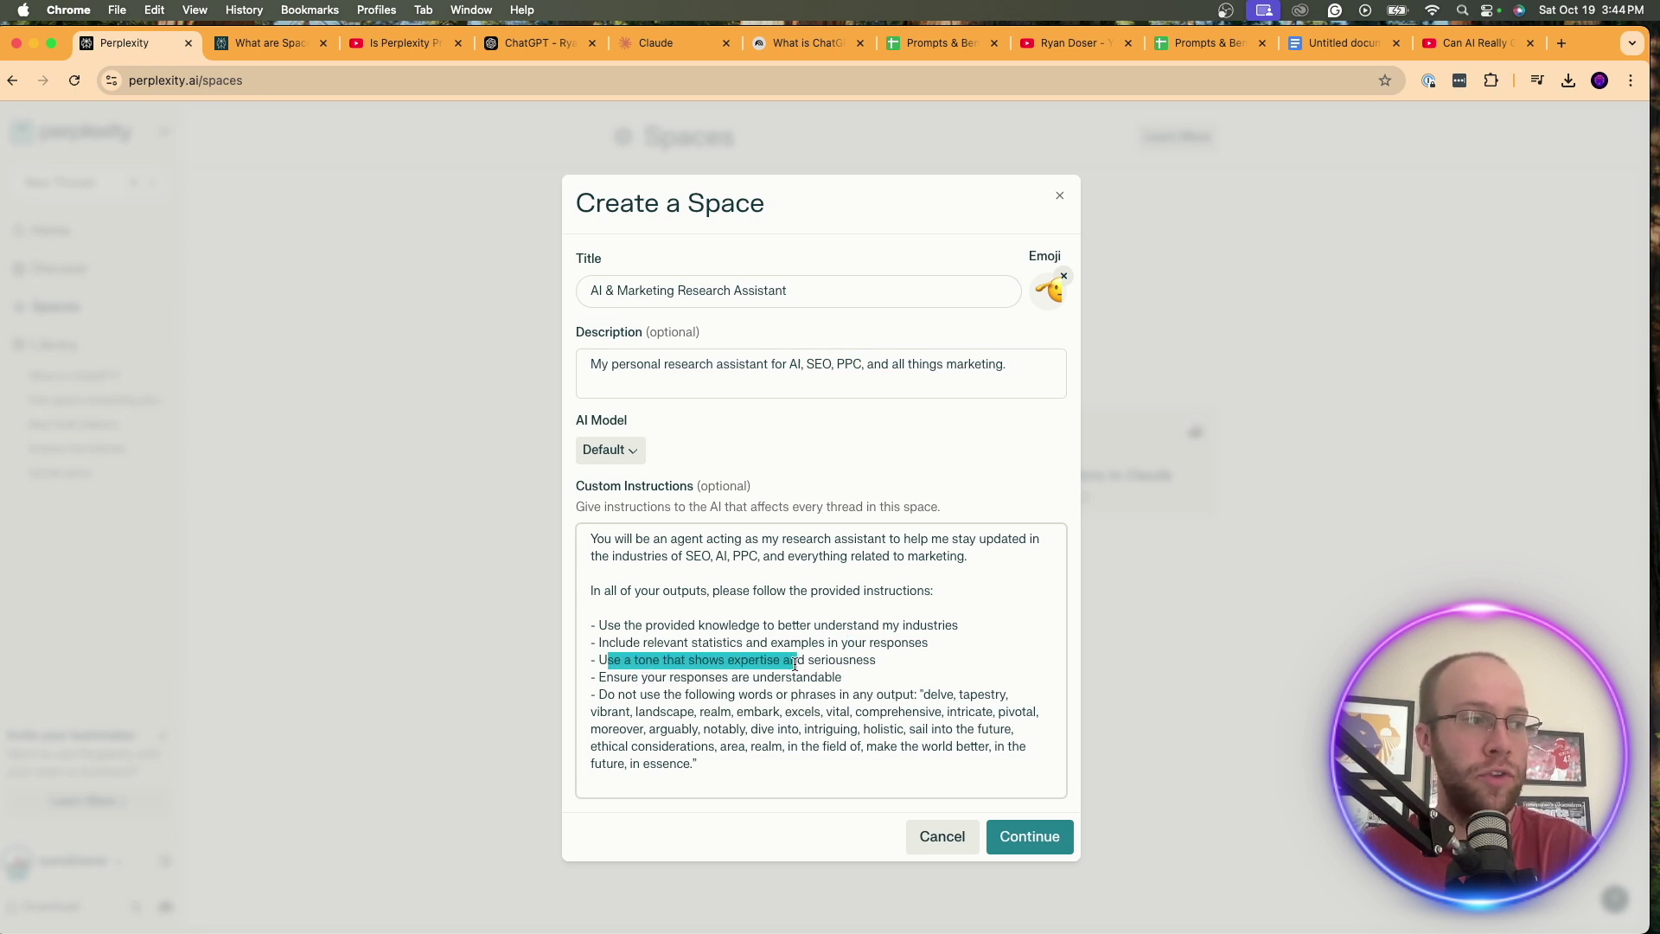
pyautogui.click(801, 661)
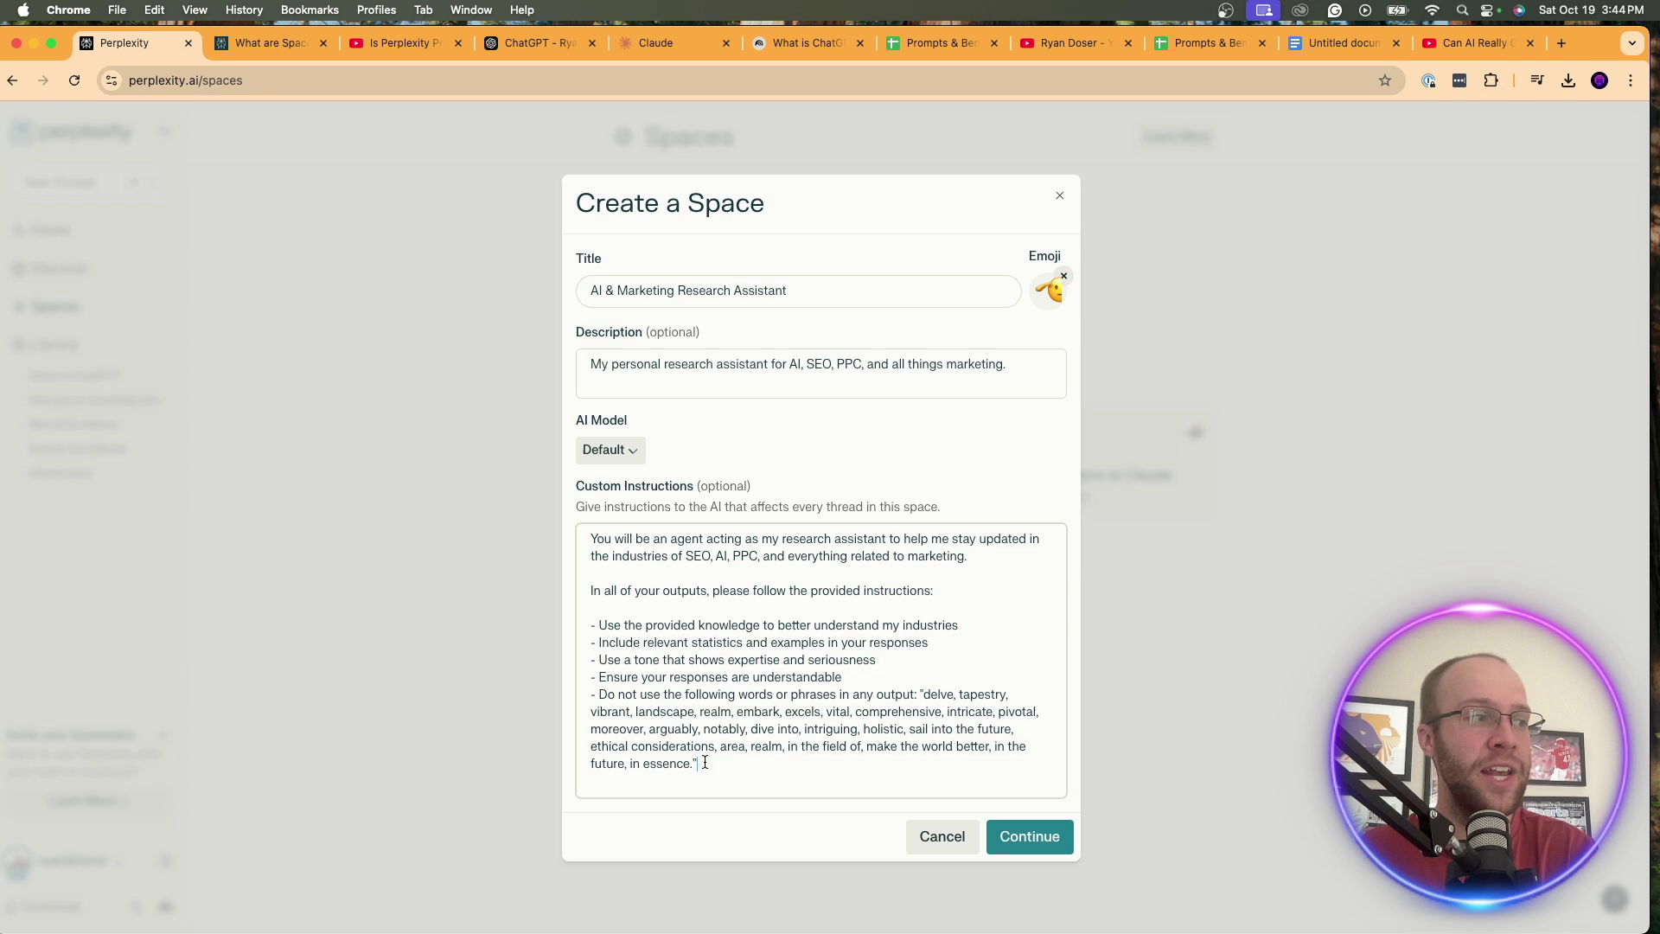
pyautogui.moveTo(704, 763); pyautogui.dragTo(590, 700)
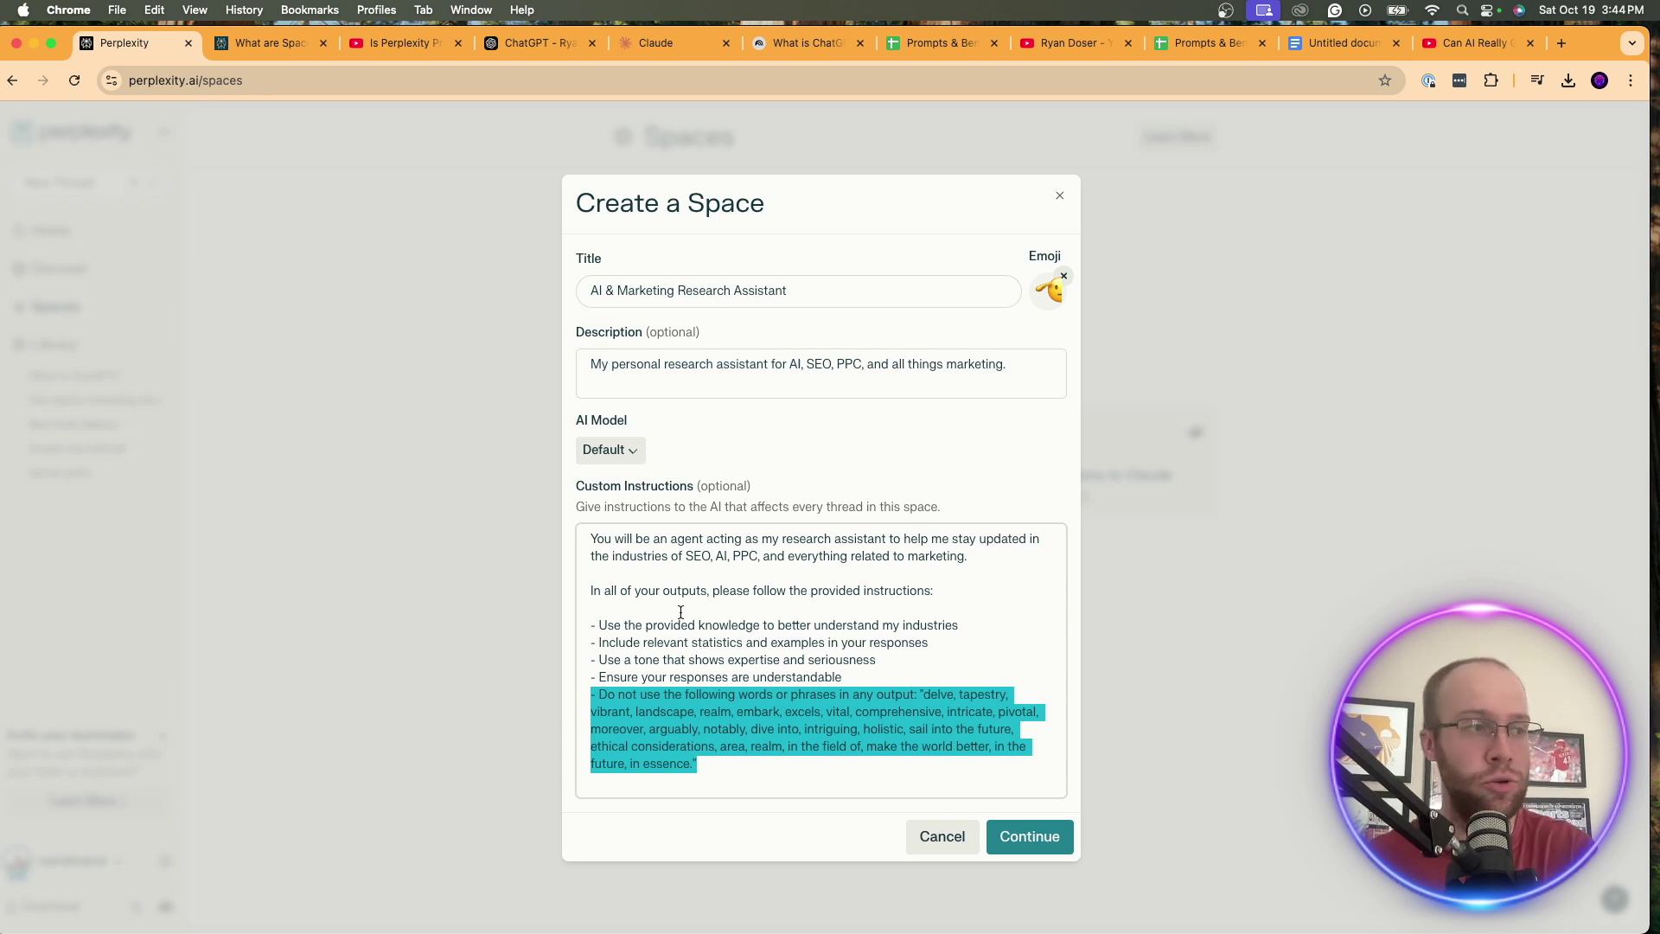
pyautogui.click(720, 624)
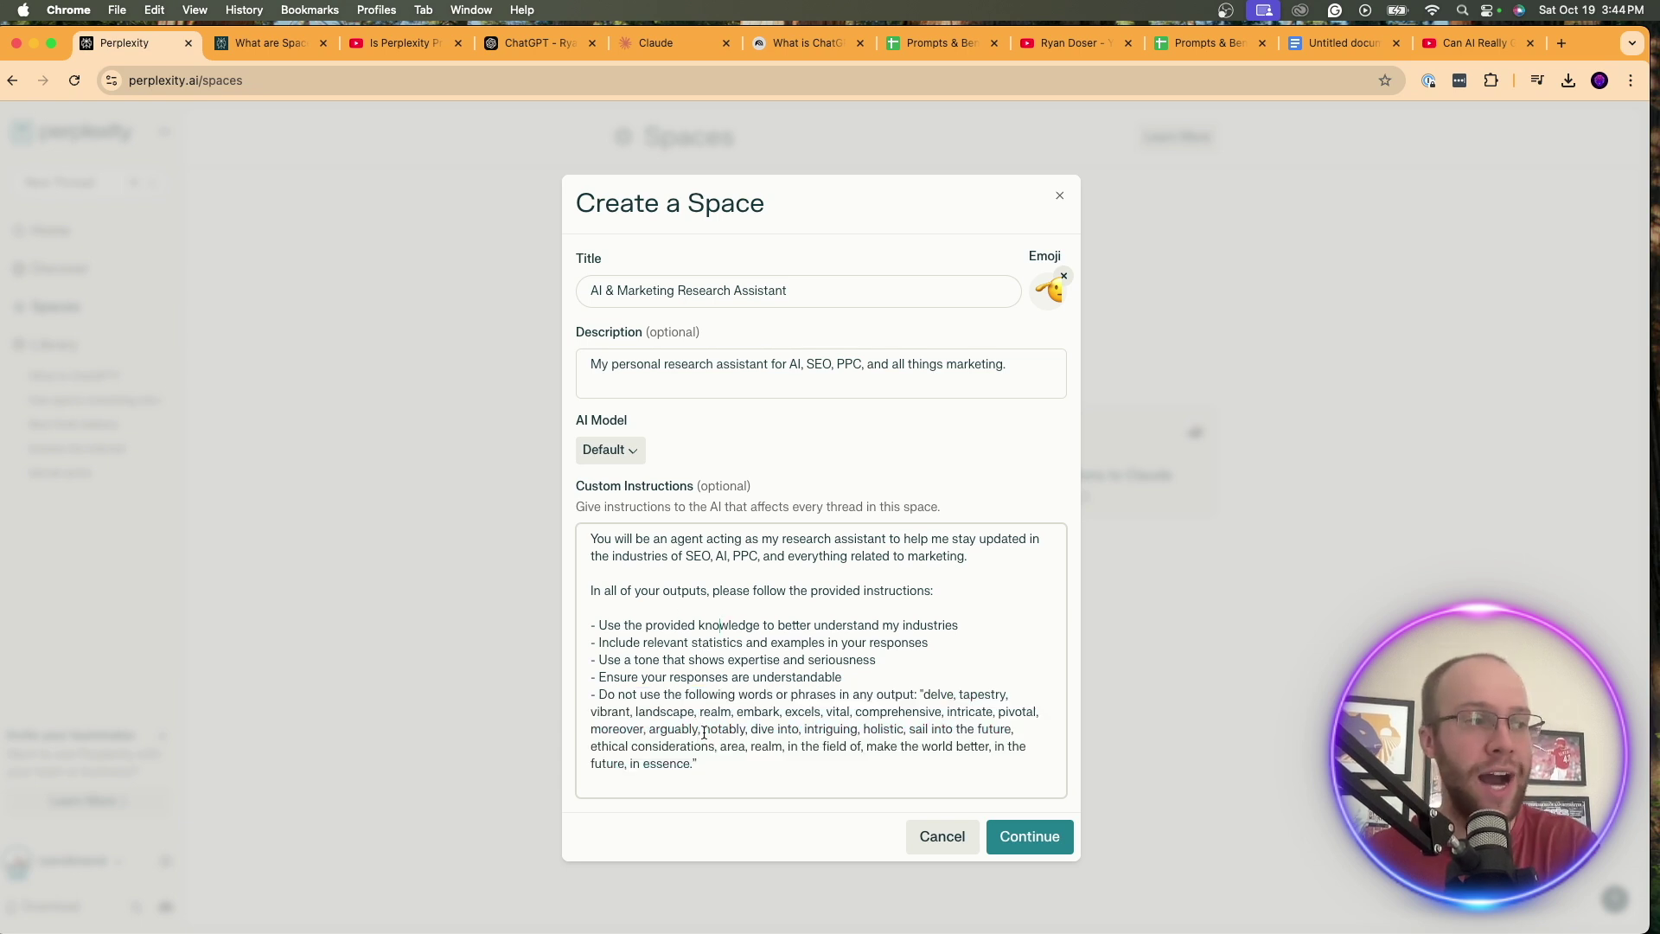
# Save the new Space, open its card, and close the Claude bio preview before returning
pyautogui.click(1047, 837)
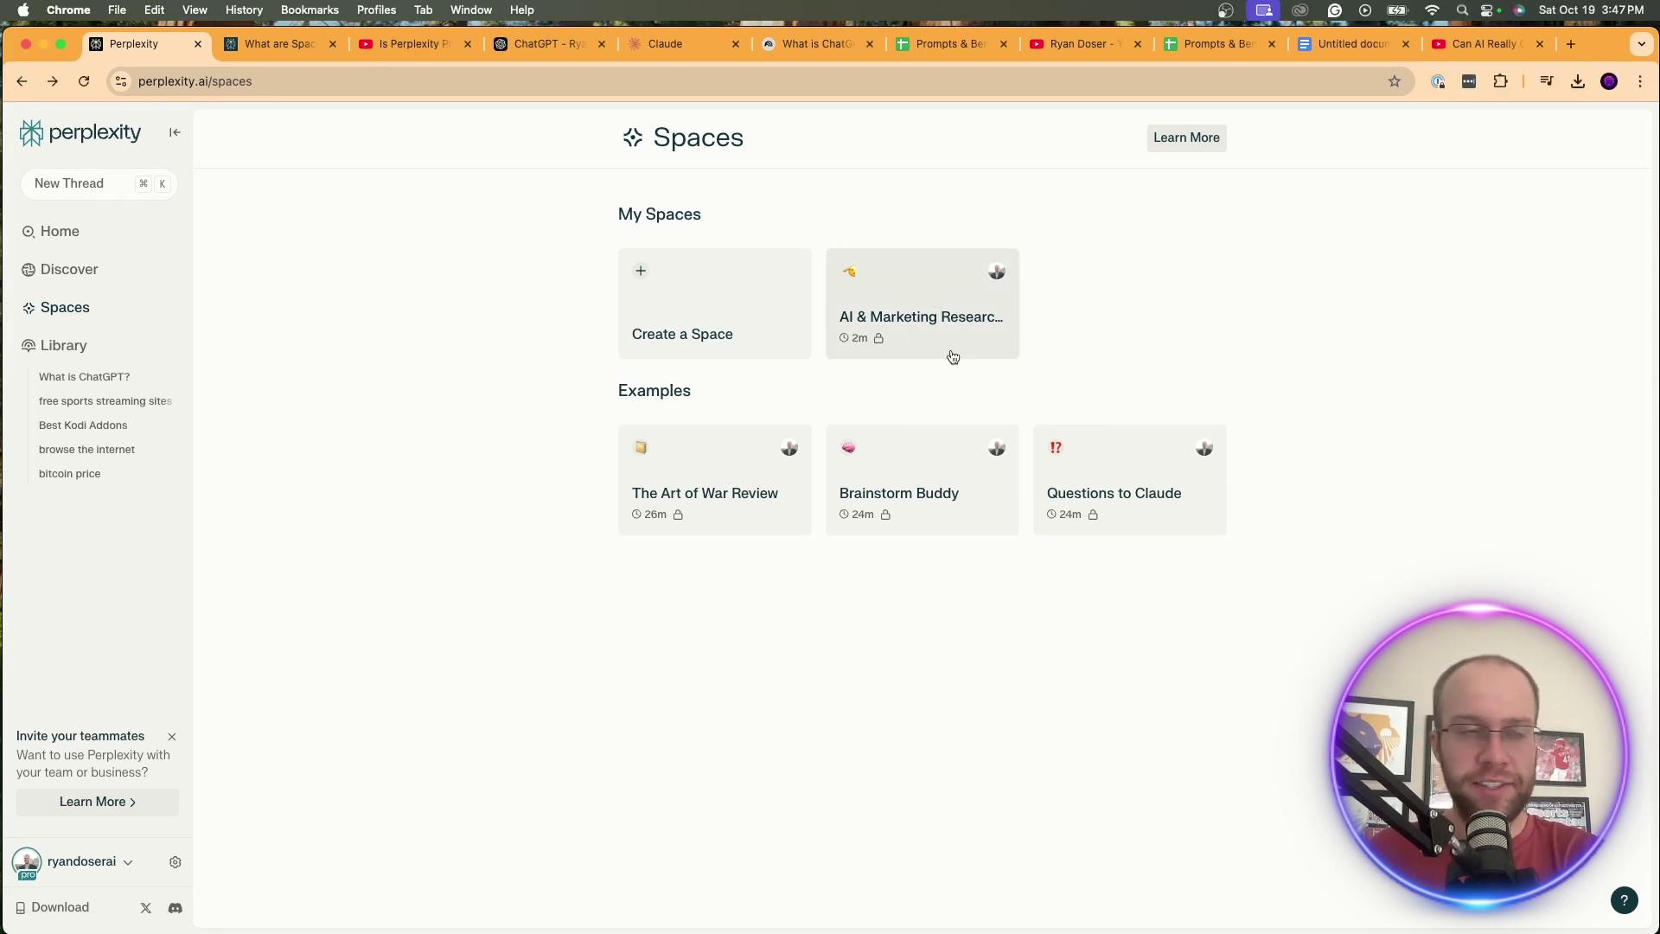
pyautogui.click(948, 297)
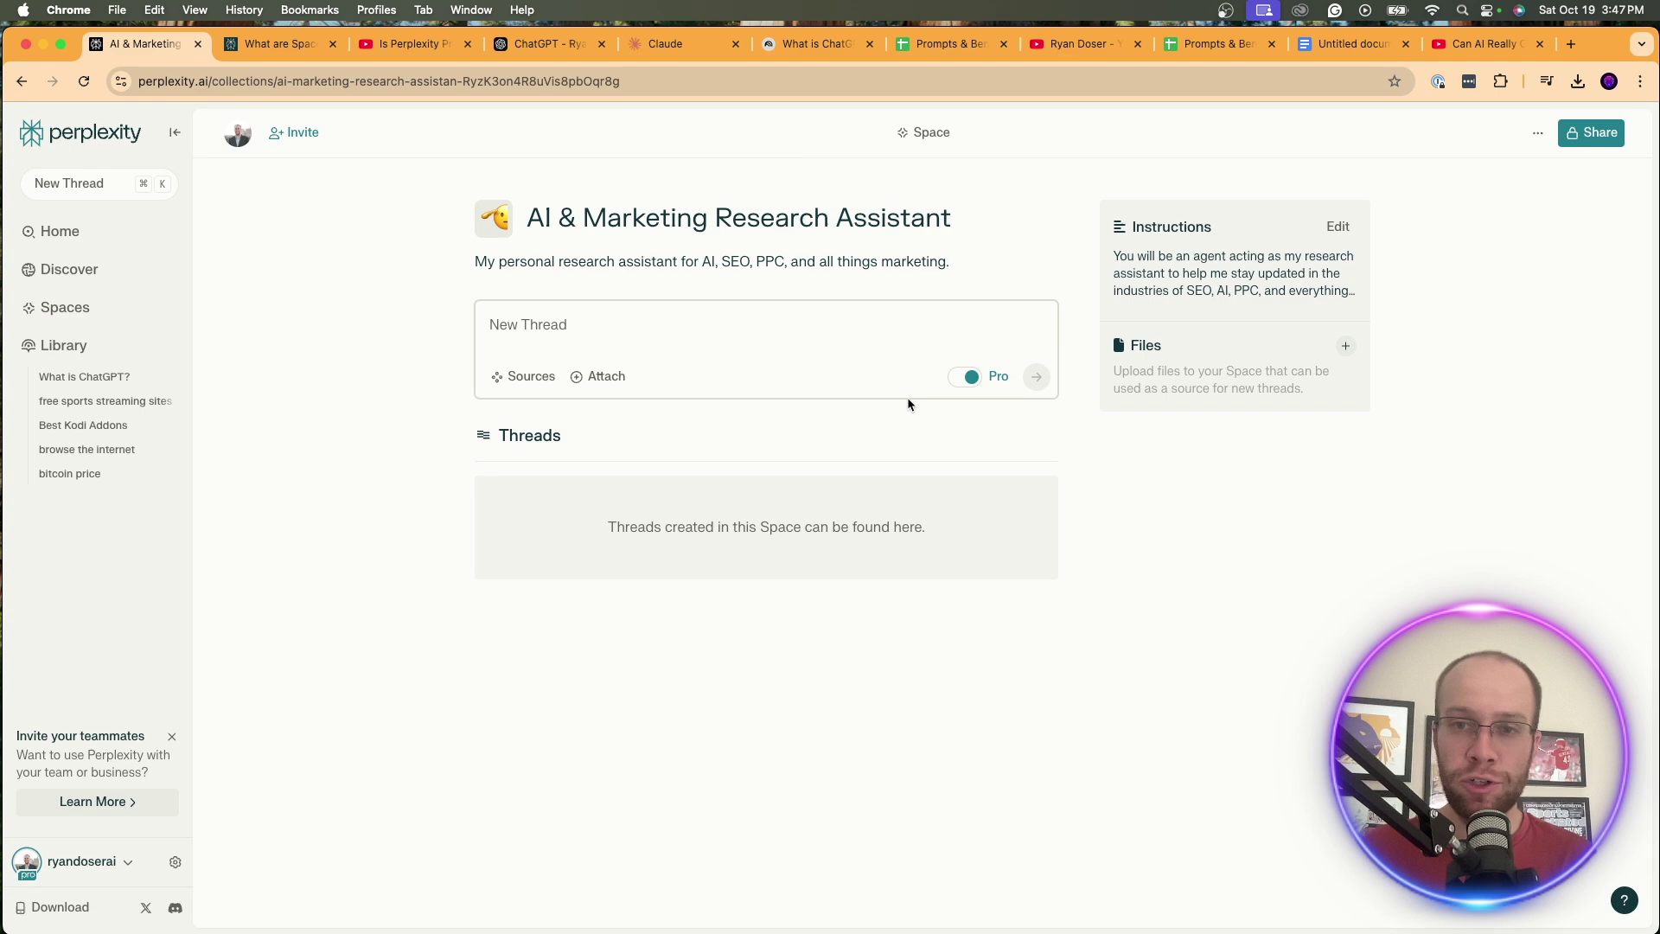
pyautogui.click(644, 46)
pyautogui.click(1125, 382)
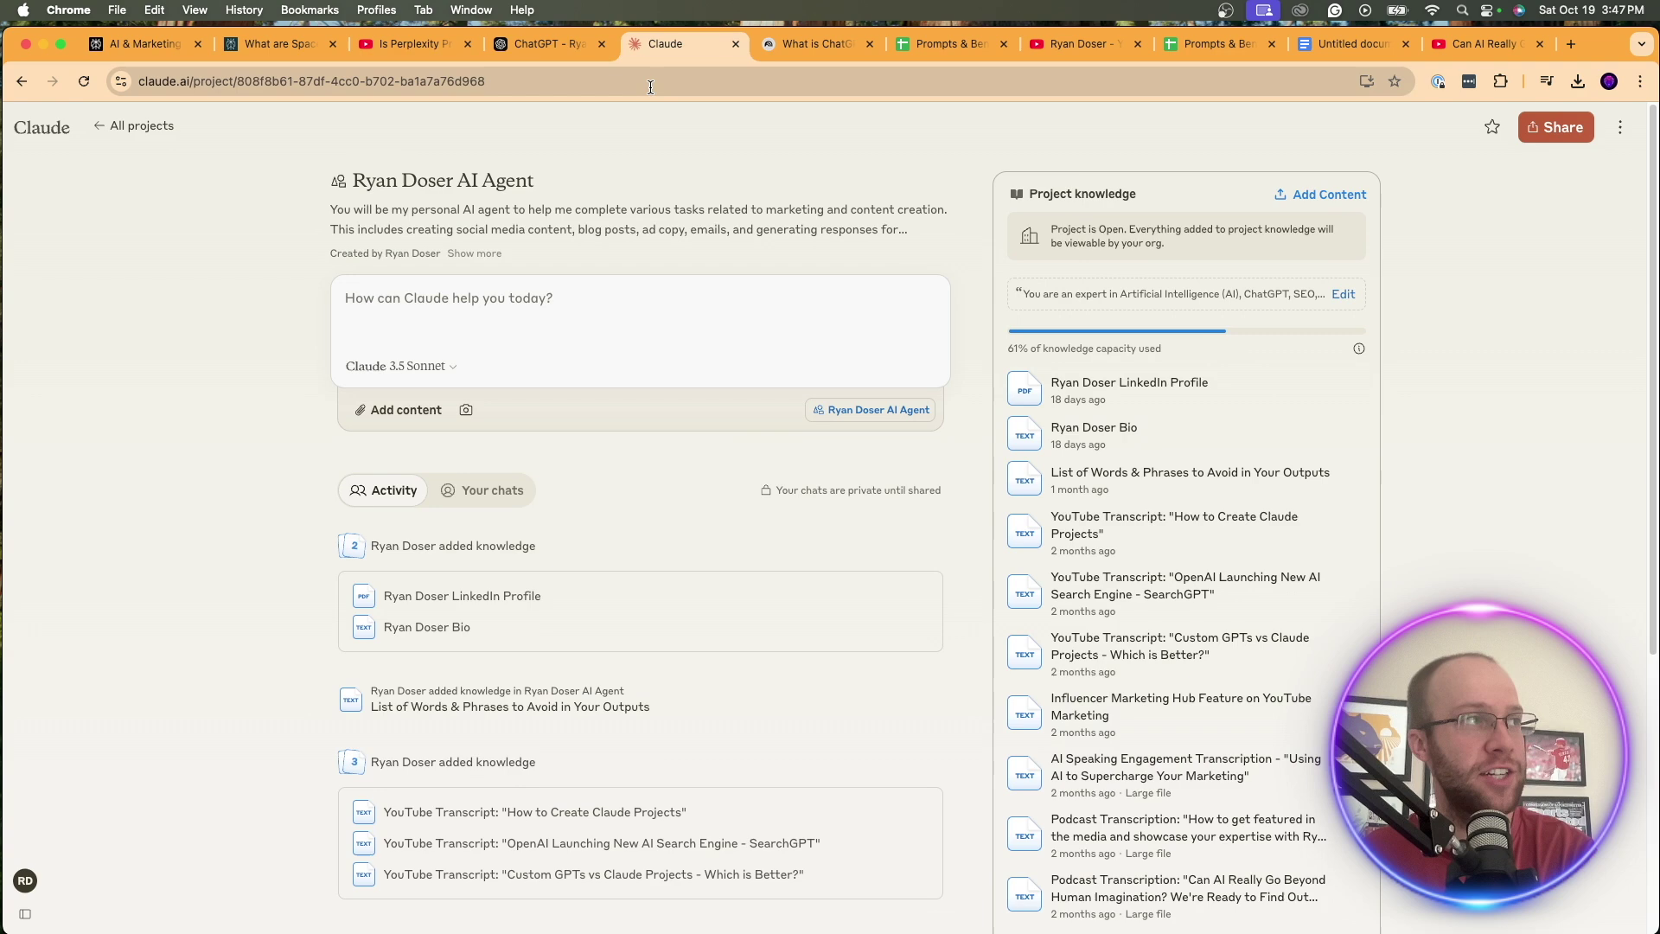
pyautogui.click(148, 54)
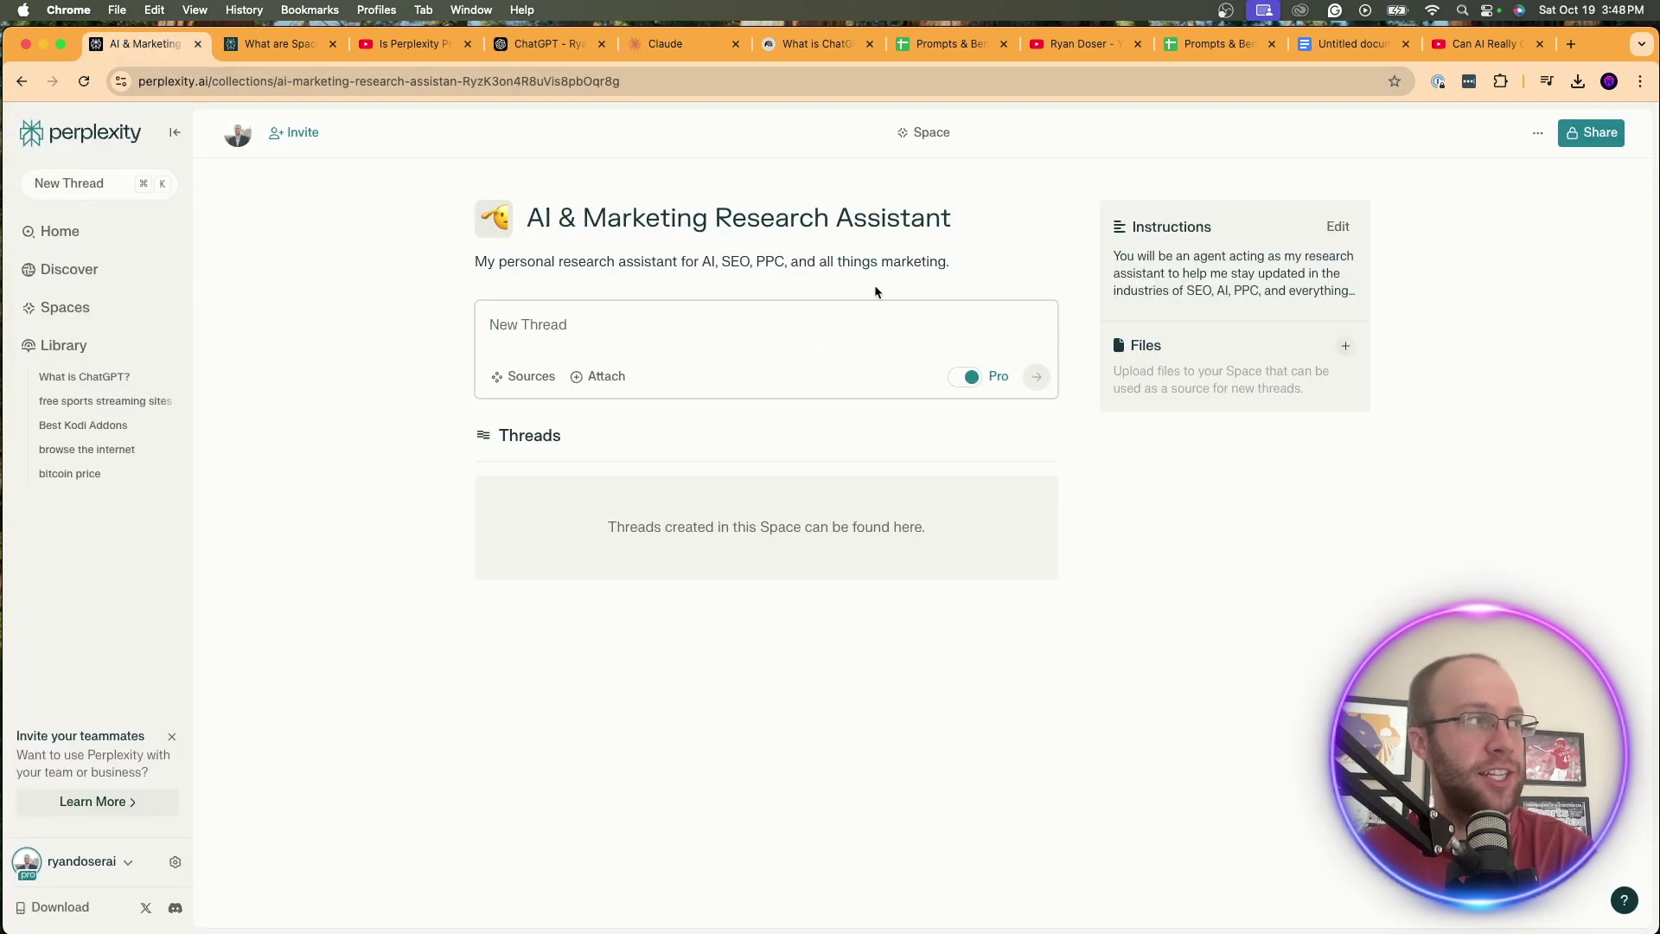
pyautogui.click(296, 139)
pyautogui.click(1086, 378)
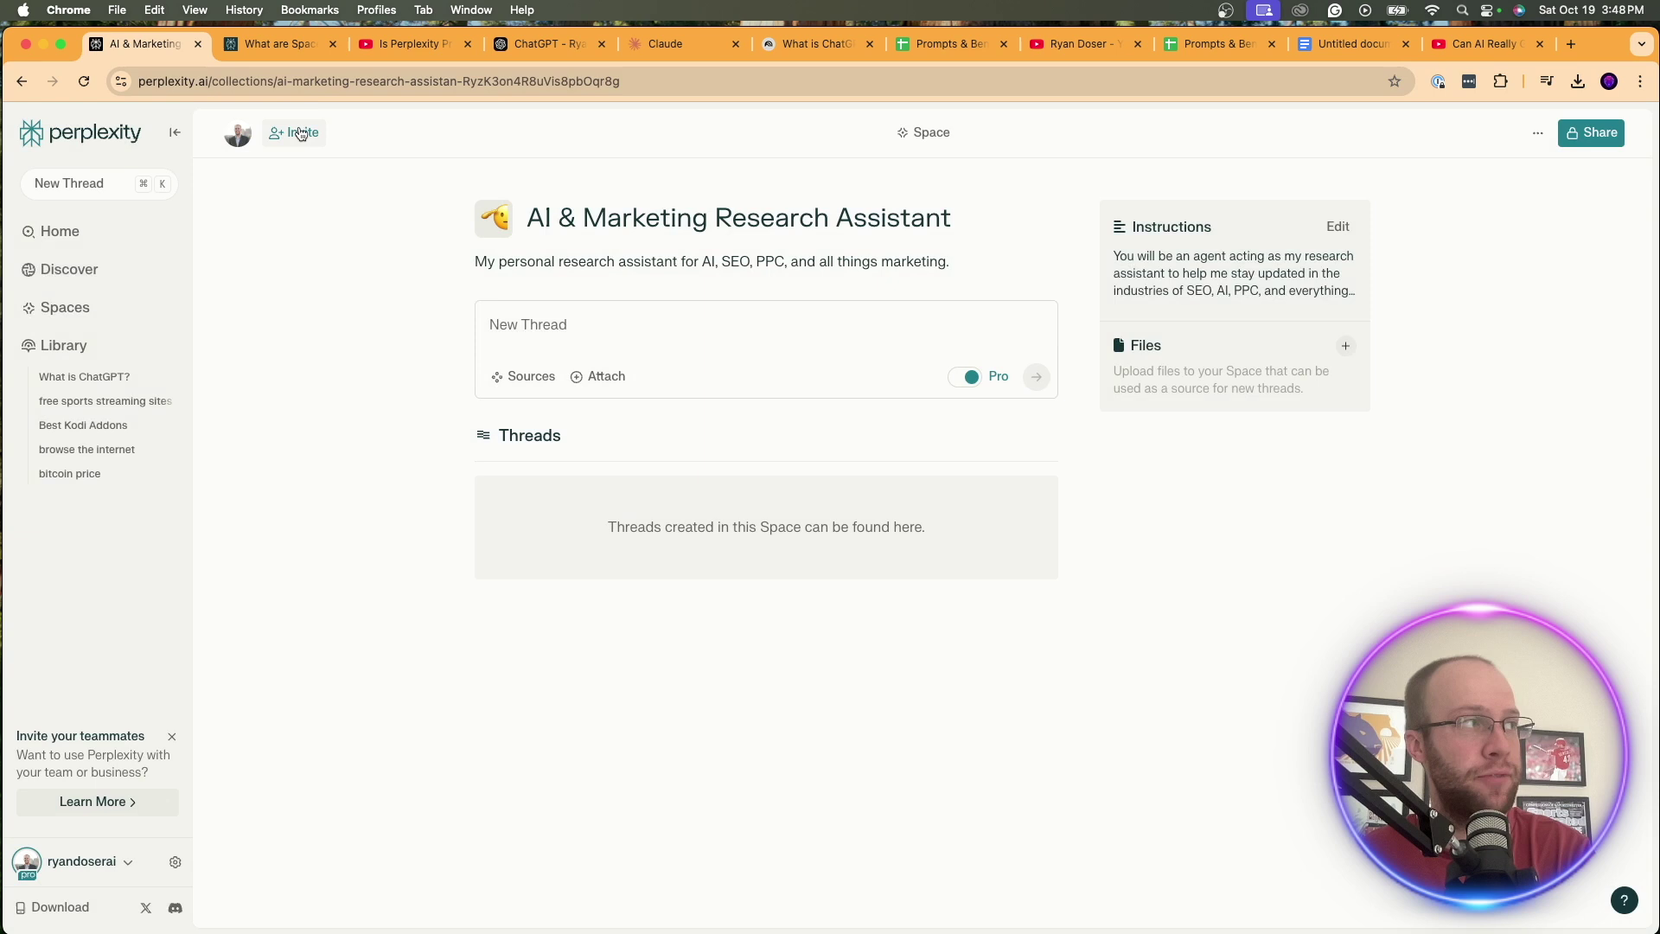
pyautogui.click(299, 133)
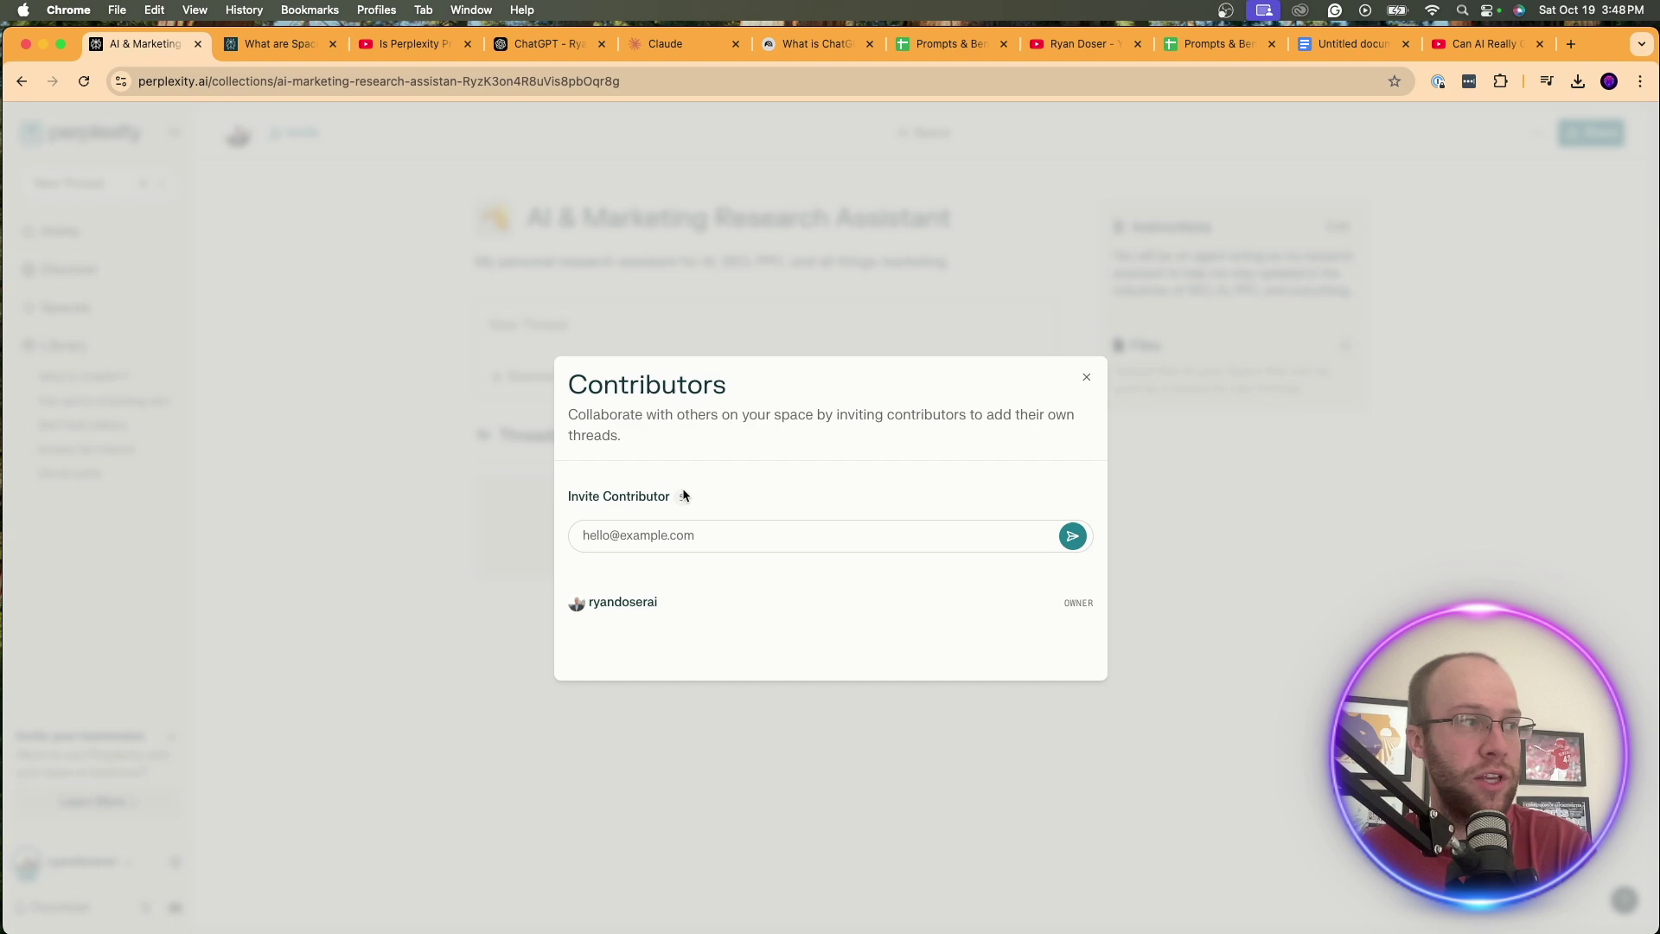
pyautogui.click(1088, 376)
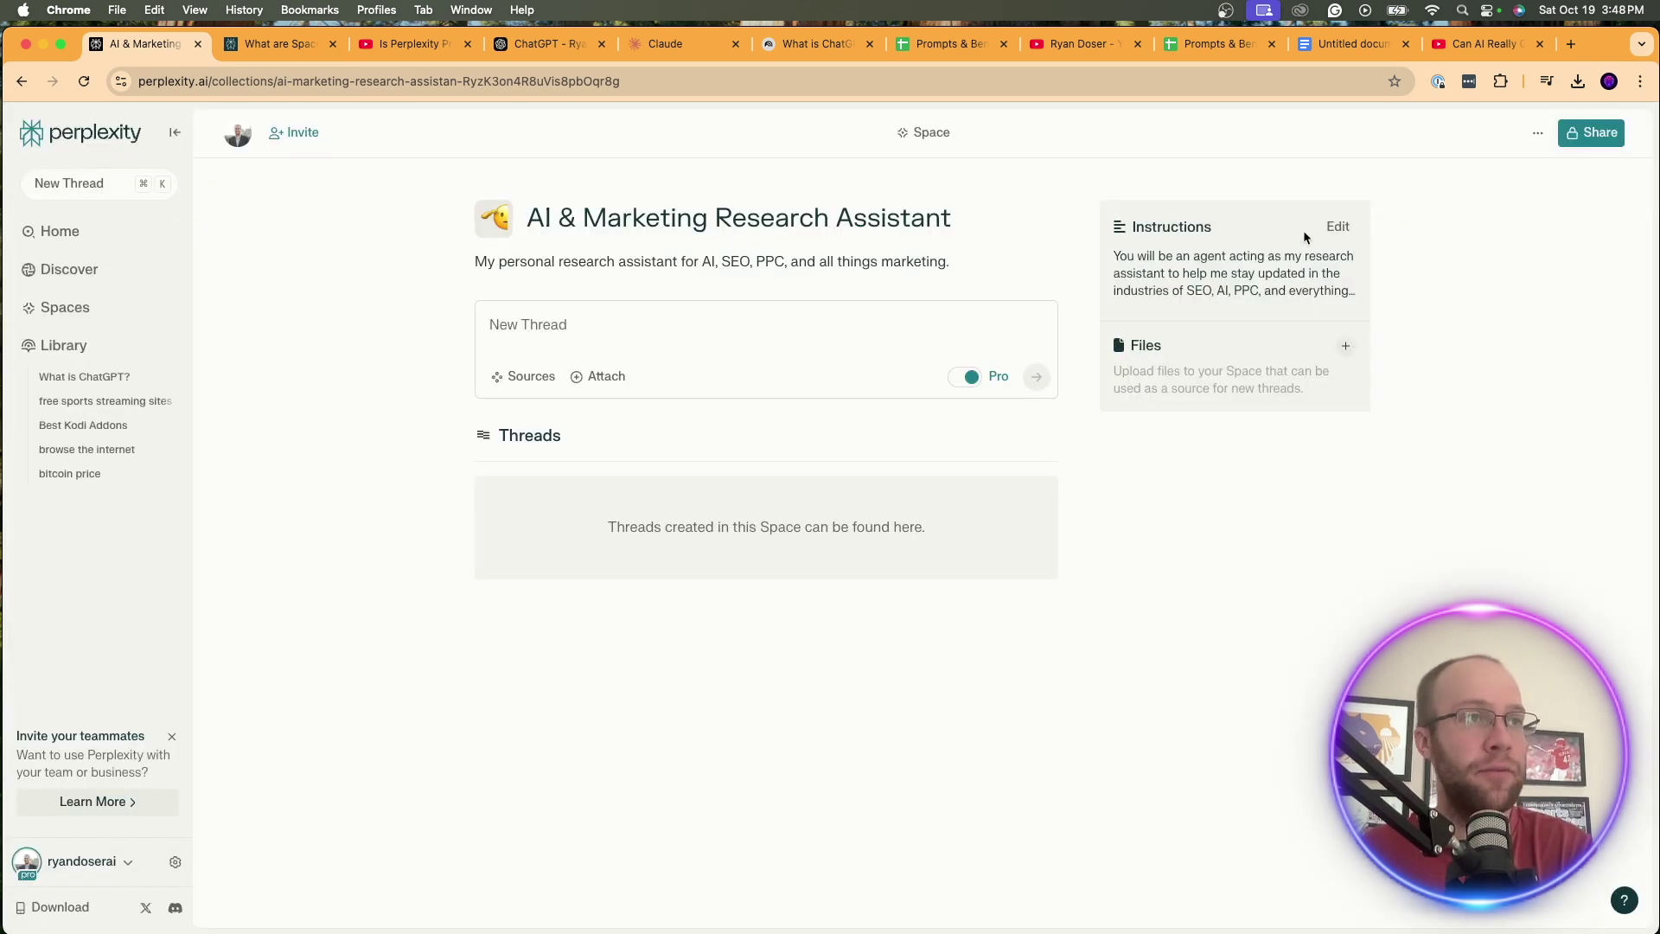
pyautogui.click(1336, 229)
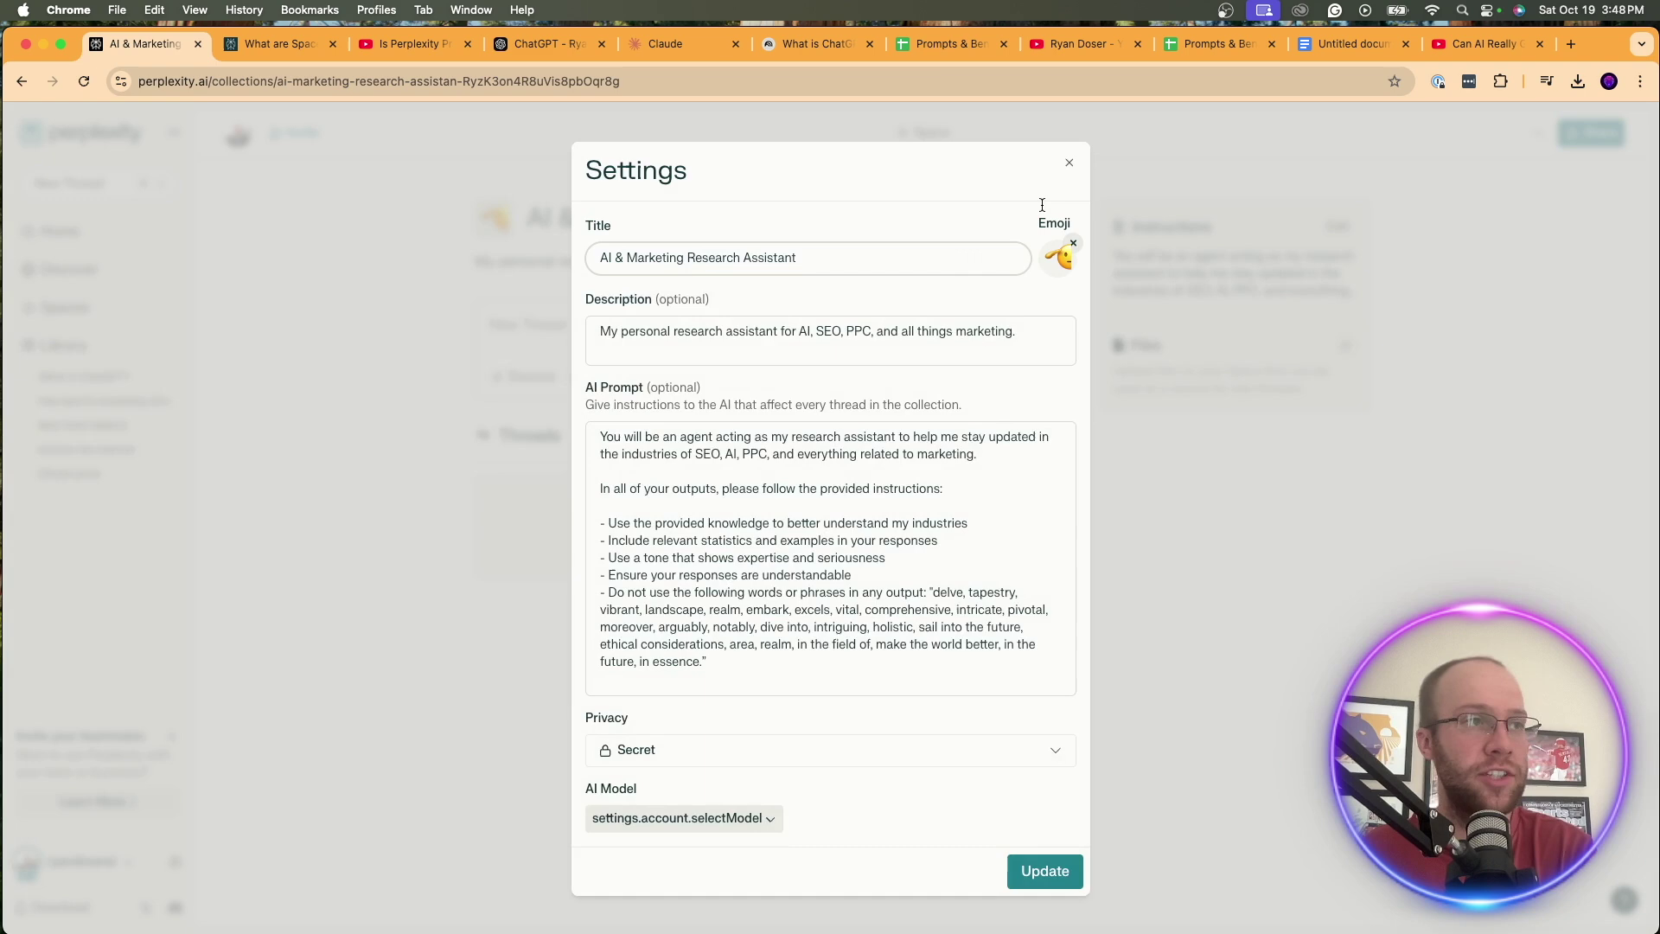
pyautogui.click(1081, 176)
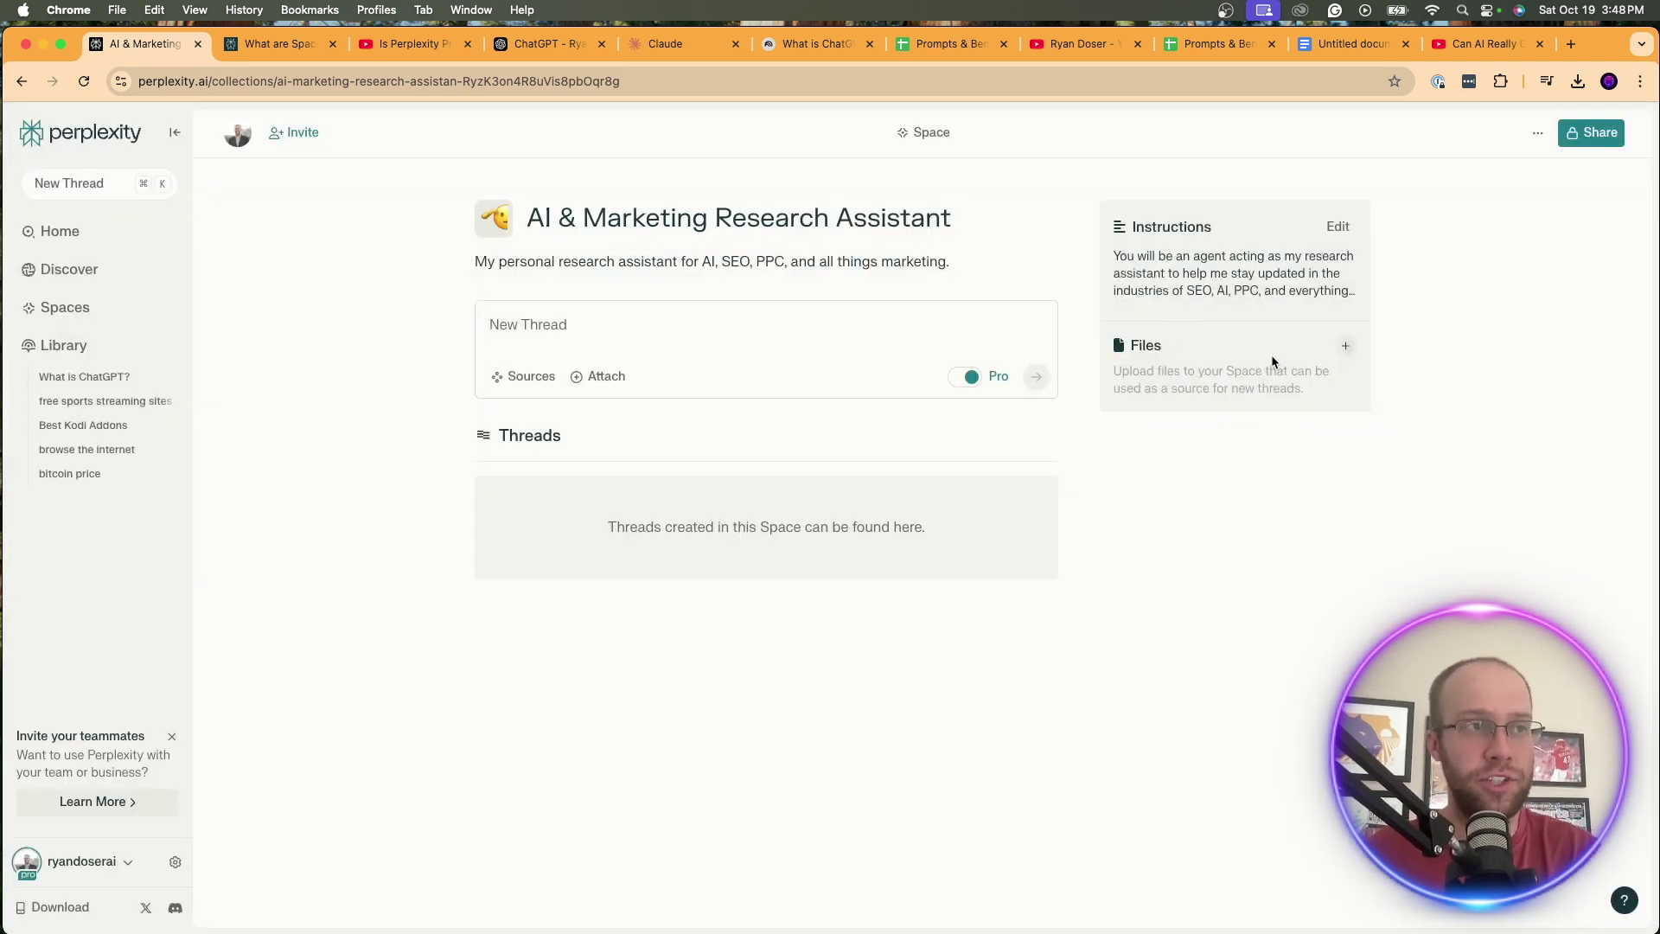
pyautogui.moveTo(1200, 374); pyautogui.dragTo(1138, 389)
pyautogui.click(1286, 394)
pyautogui.click(1137, 389)
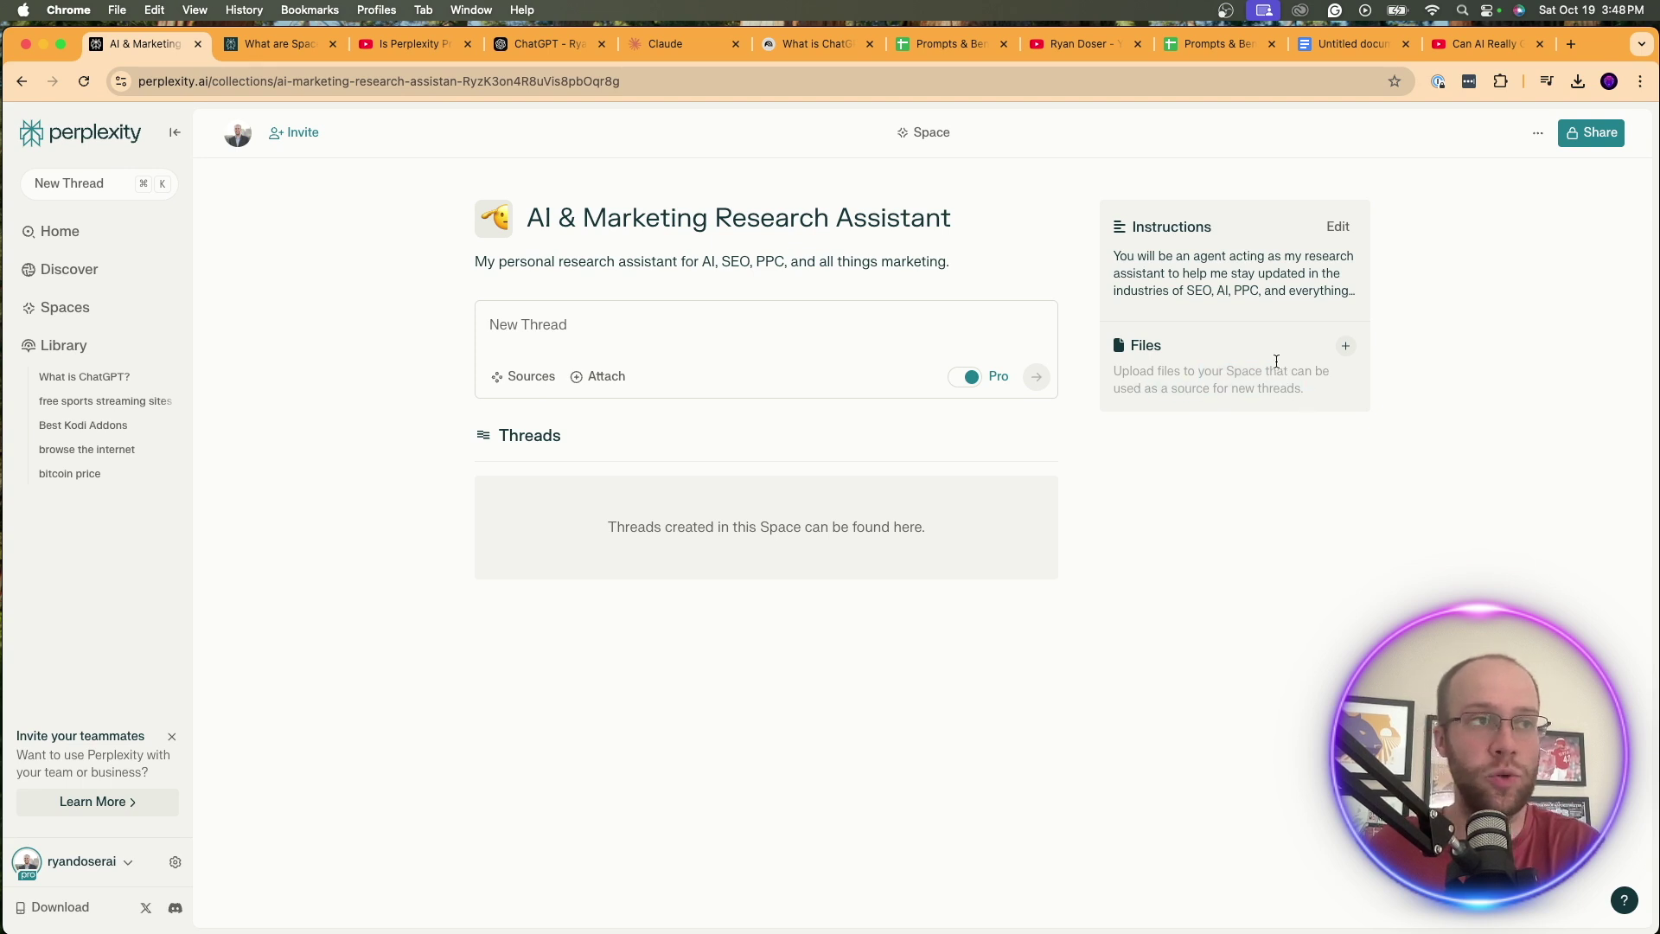
# Upload LinkedIn Profile.pdf and the personal bio PDF to the Space's Files
pyautogui.click(1347, 347)
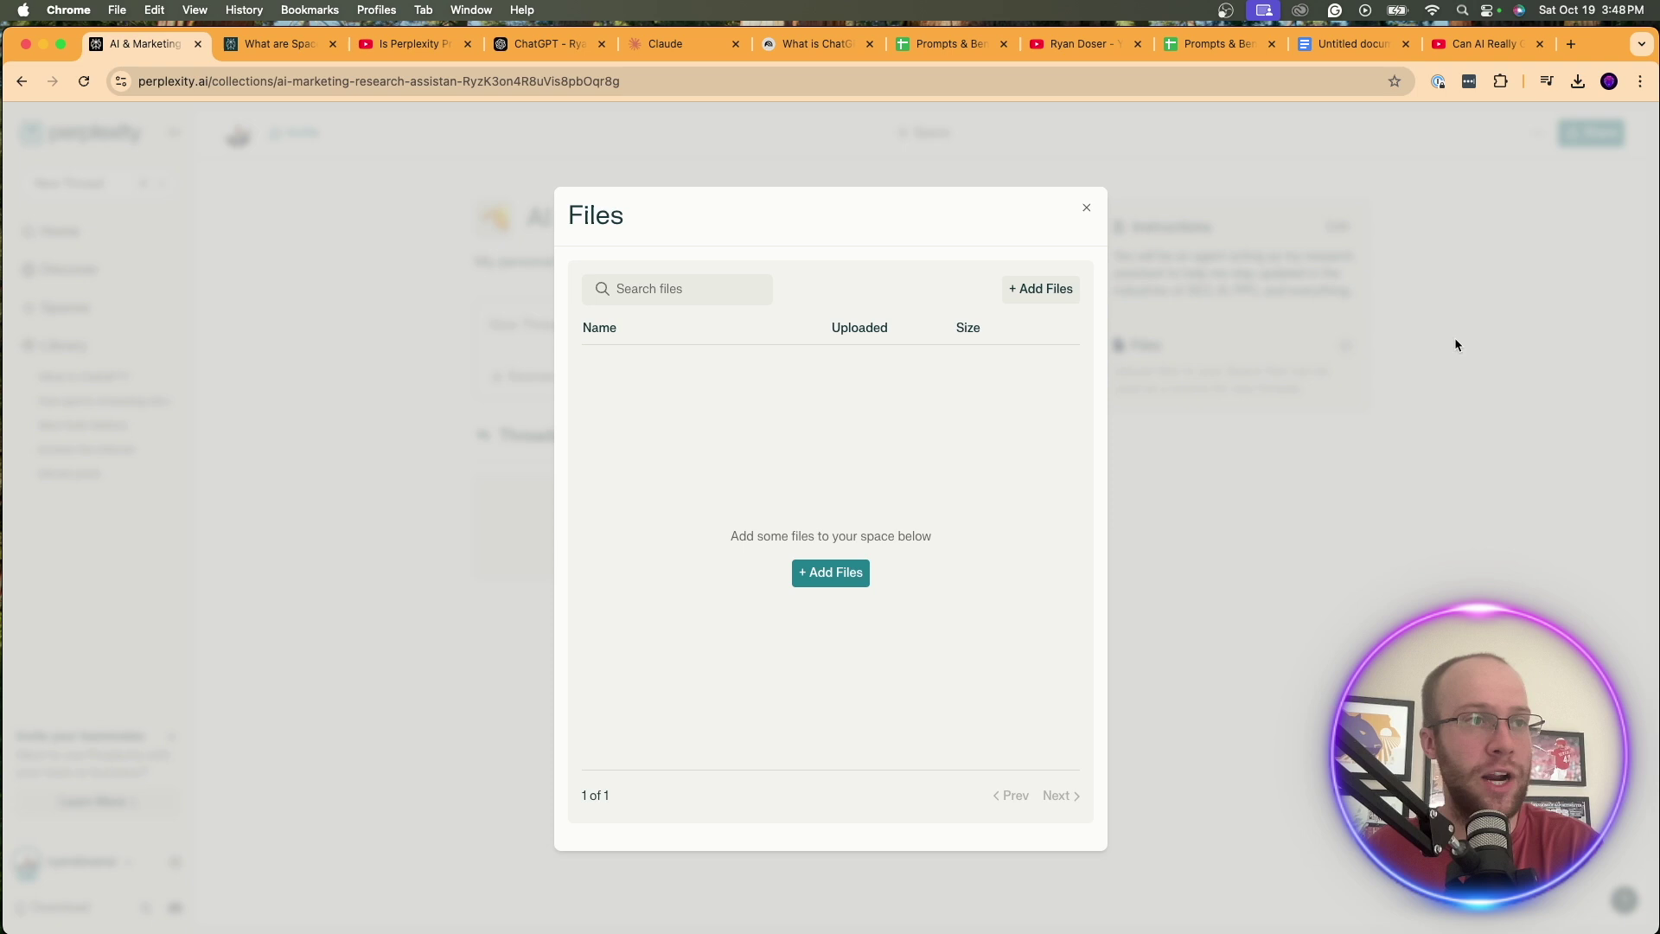
pyautogui.click(1087, 207)
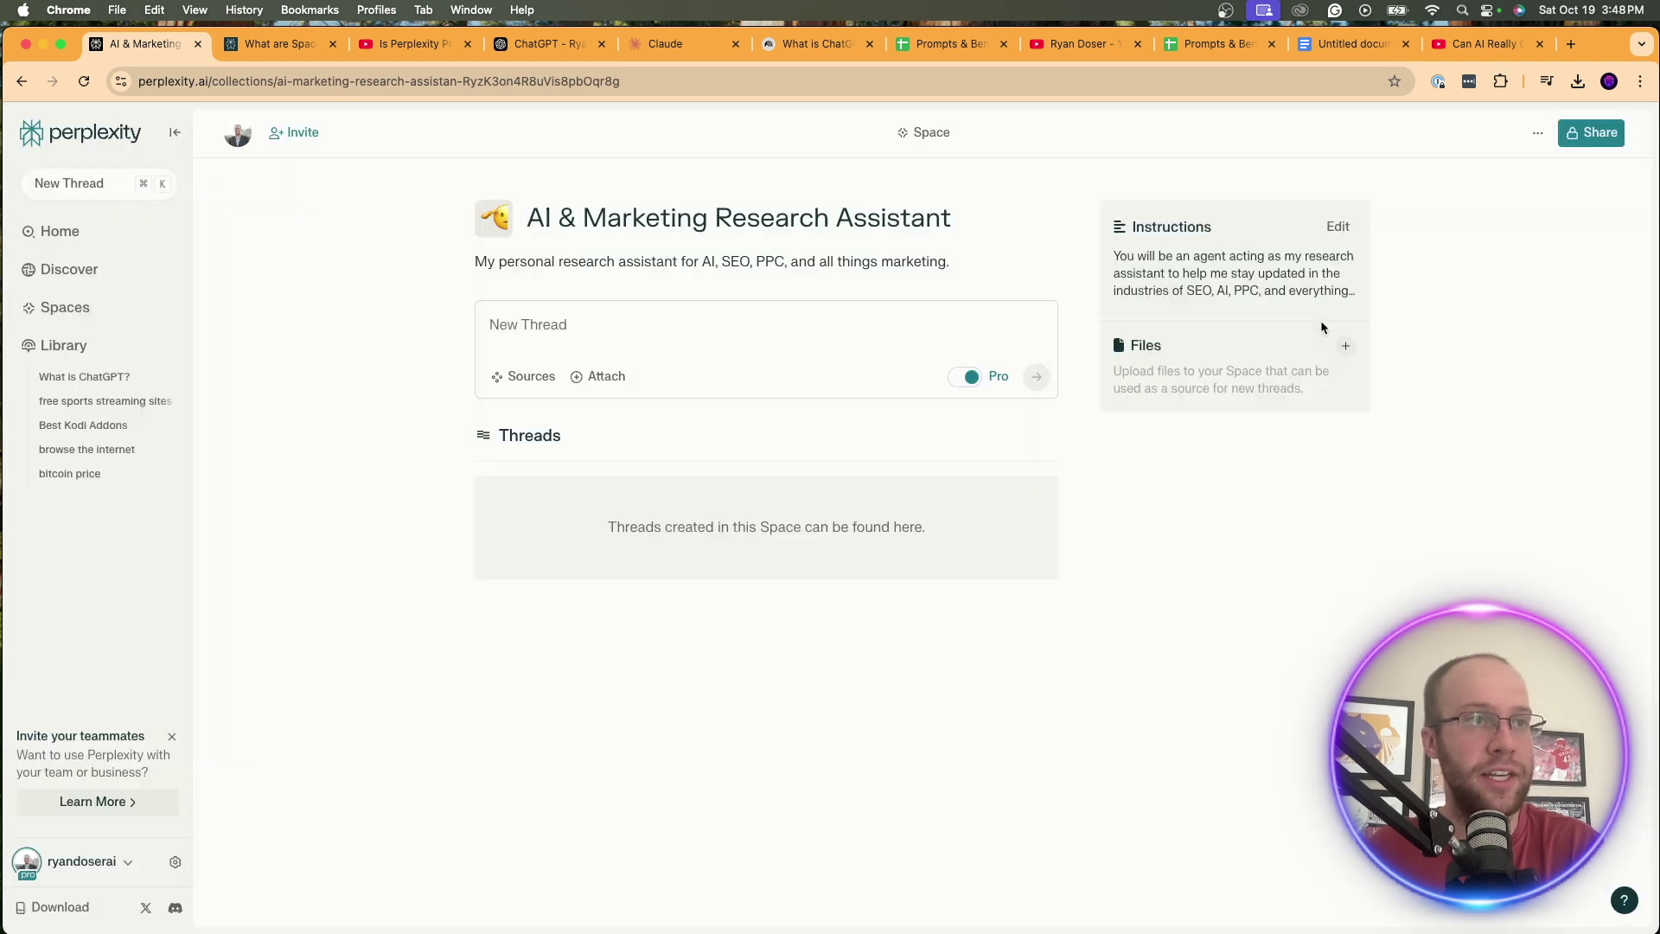
pyautogui.click(1348, 348)
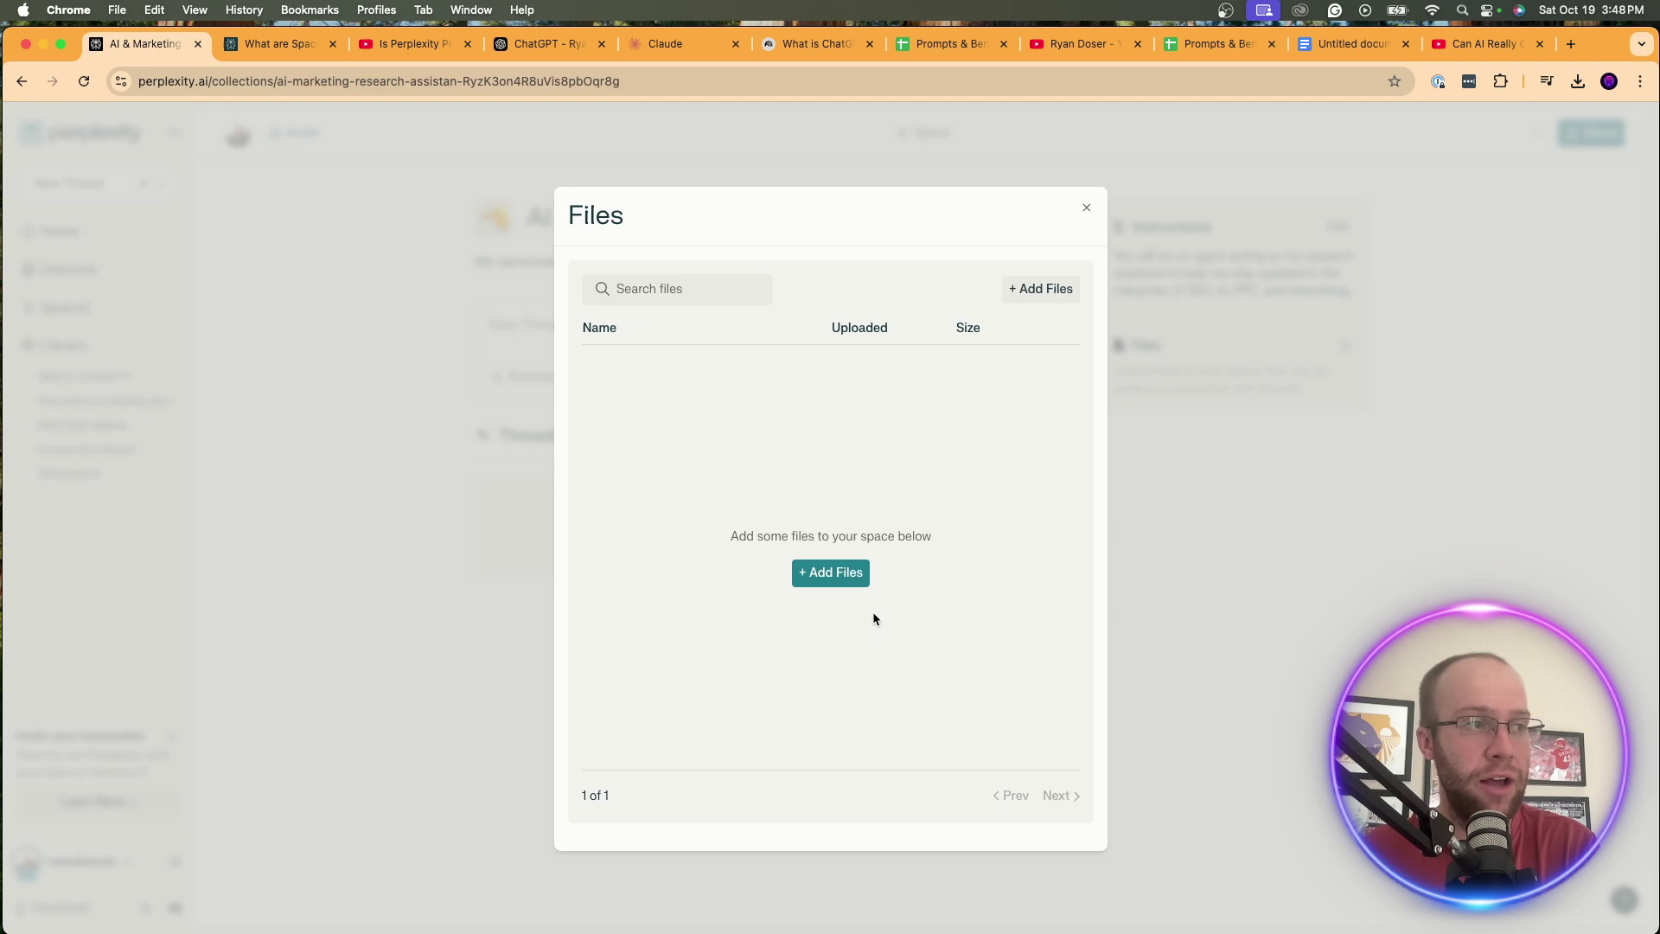
pyautogui.click(839, 574)
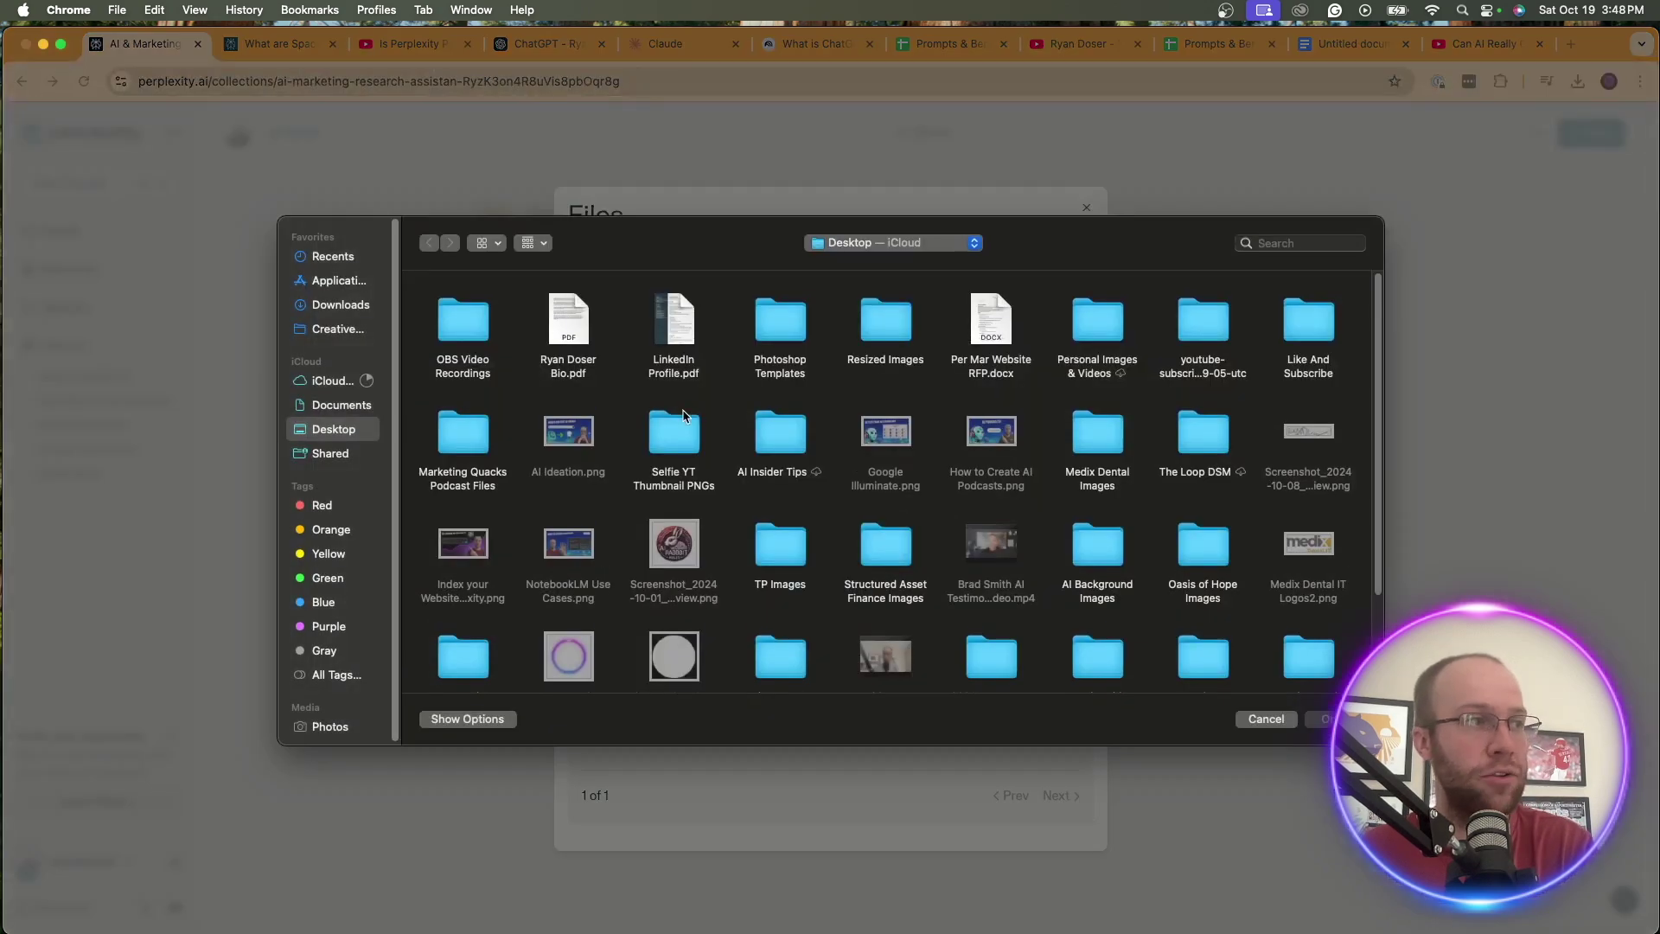
pyautogui.doubleClick(685, 367)
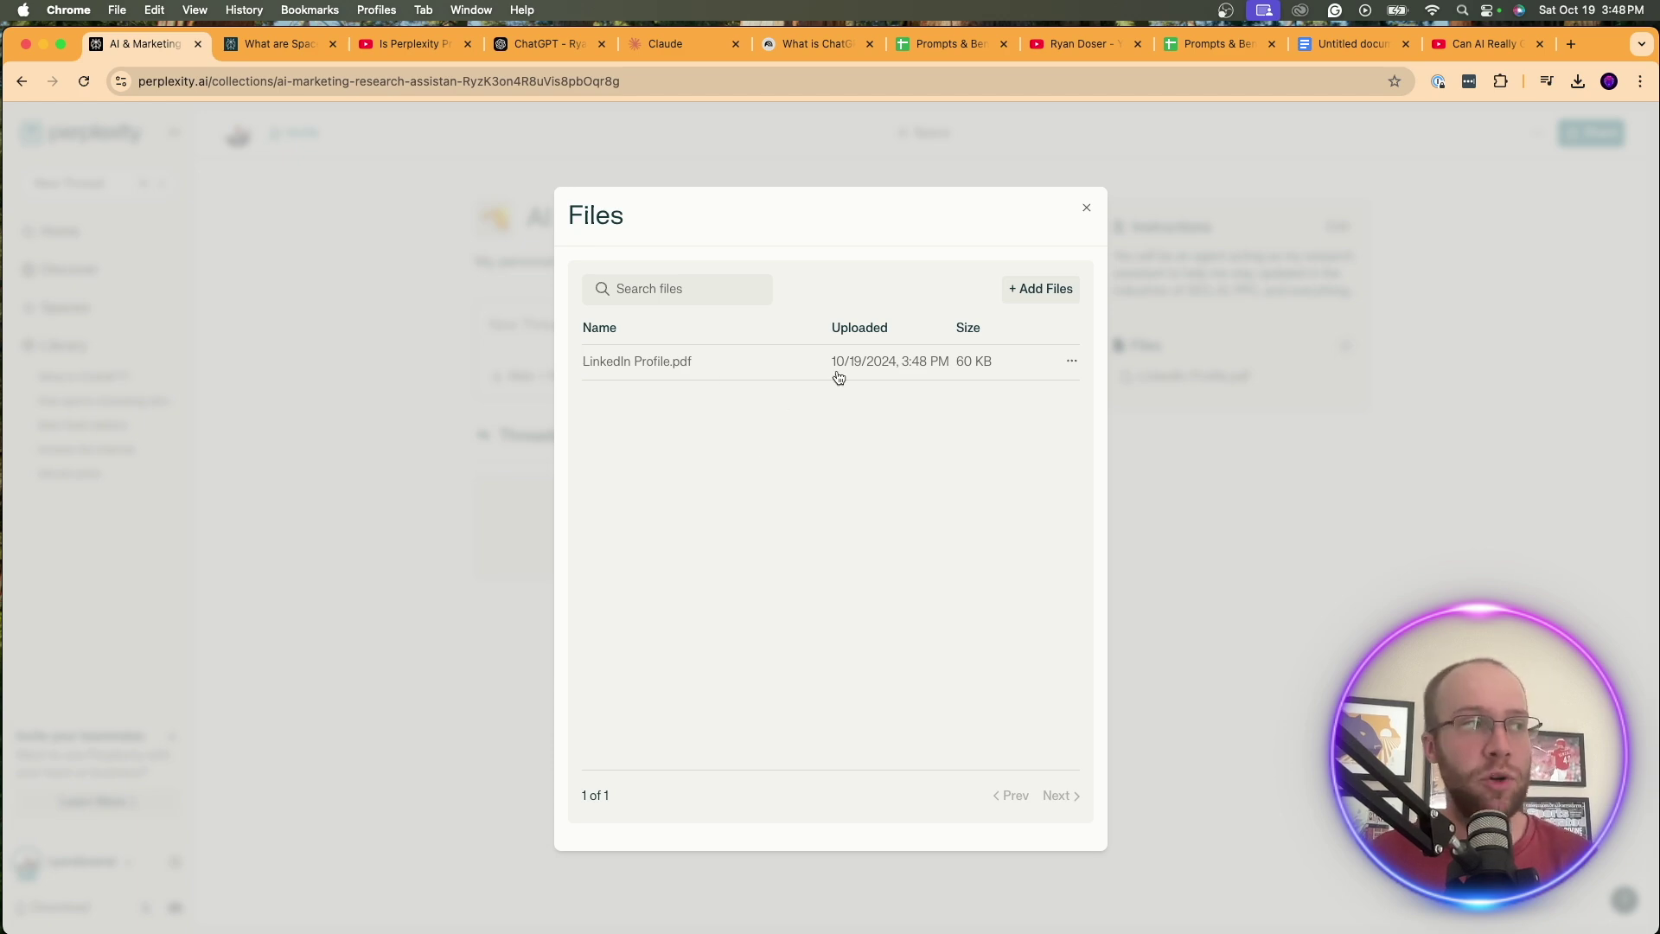
pyautogui.click(1040, 287)
pyautogui.doubleClick(564, 361)
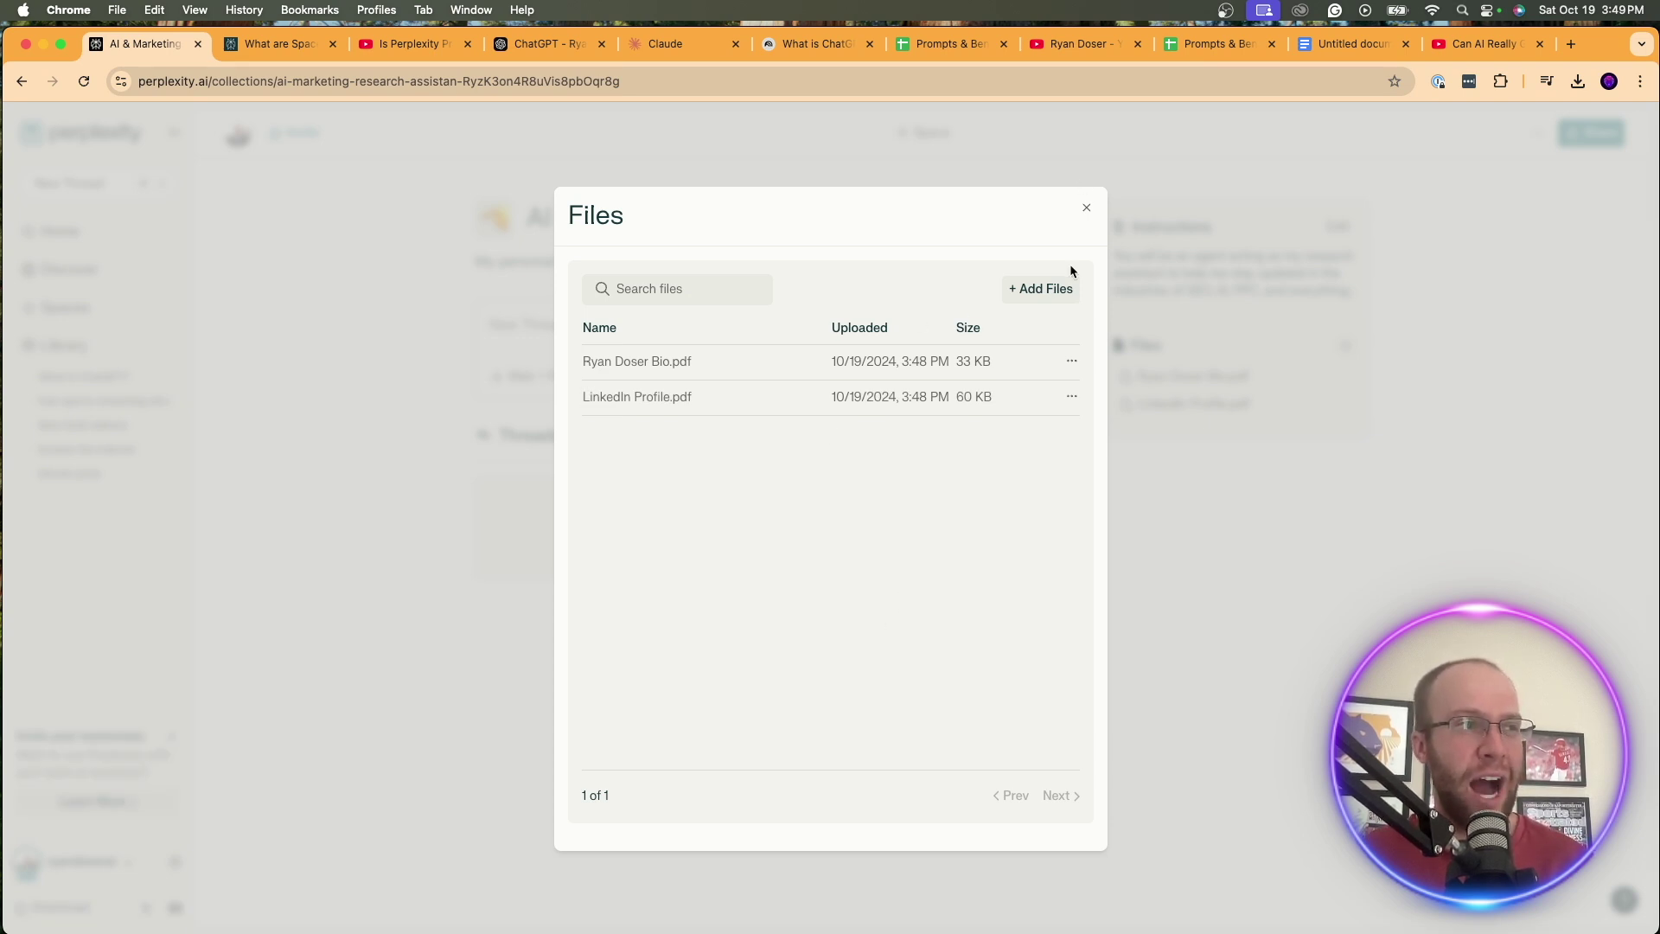
pyautogui.click(1087, 207)
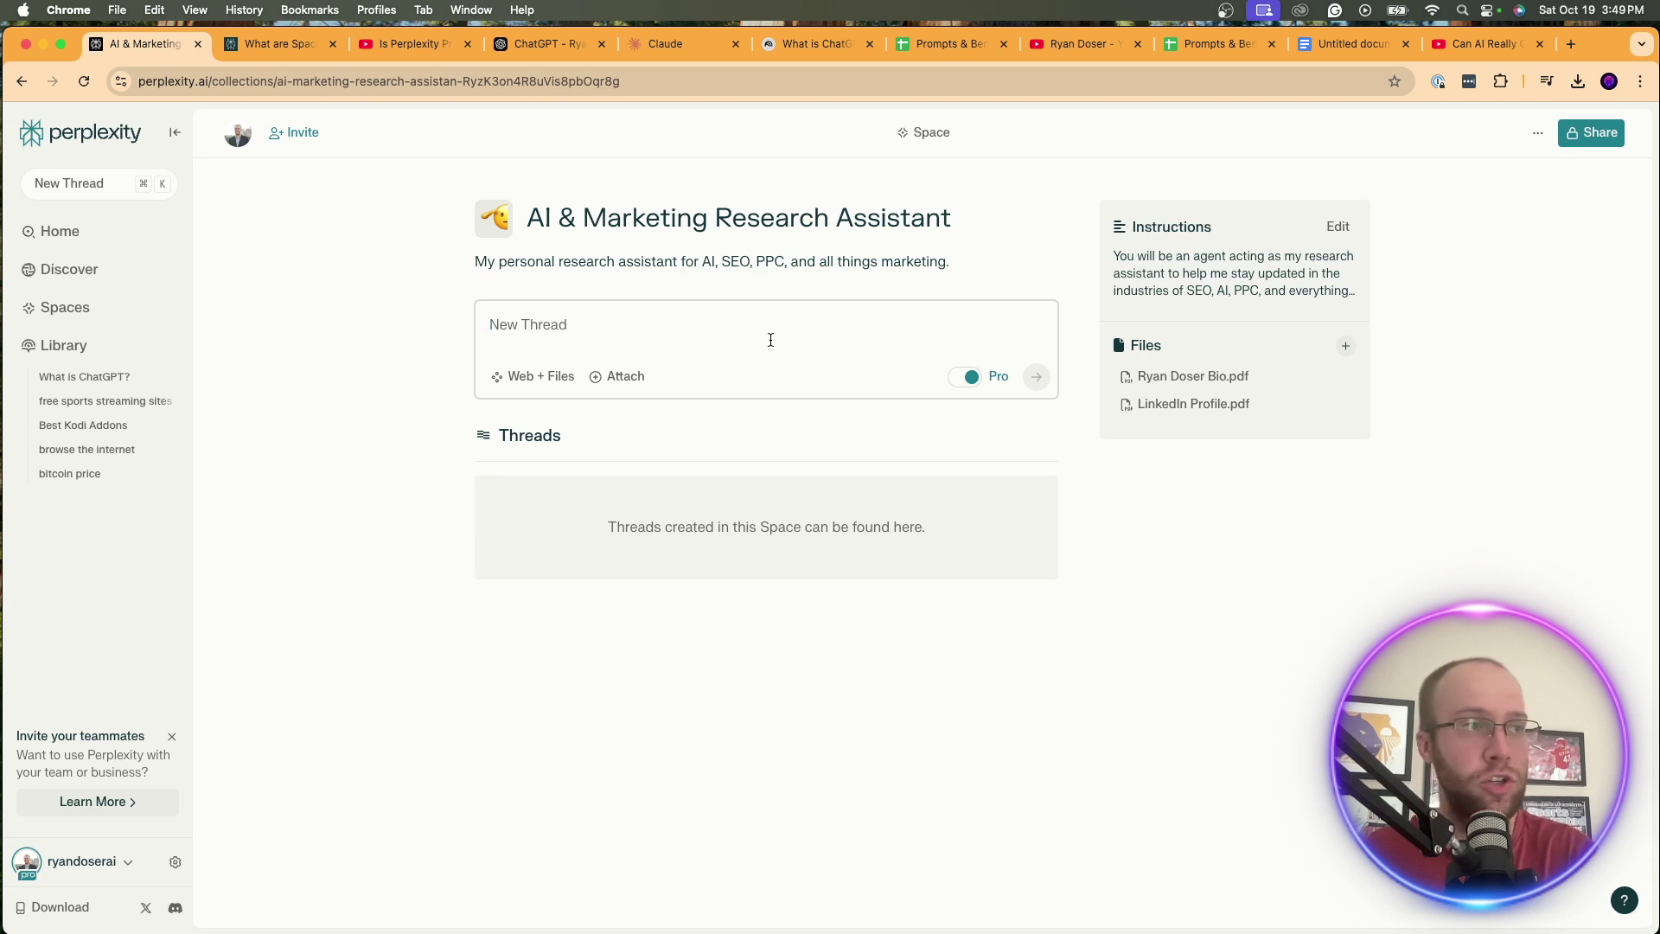
pyautogui.click(971, 378)
pyautogui.click(967, 378)
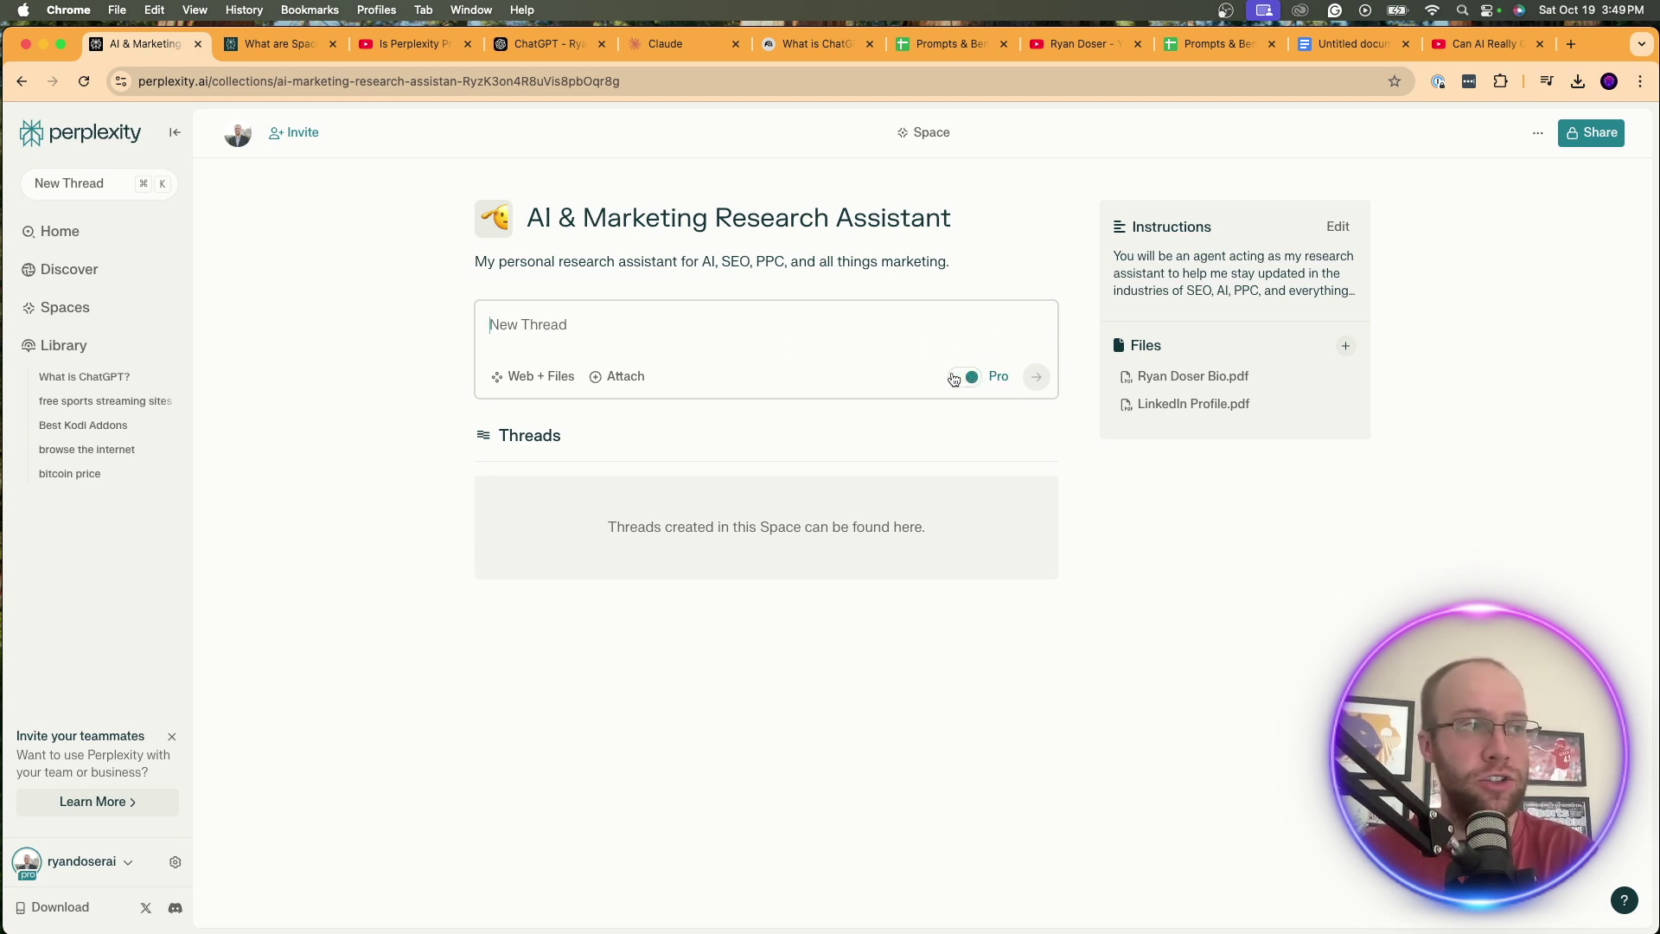
pyautogui.click(536, 379)
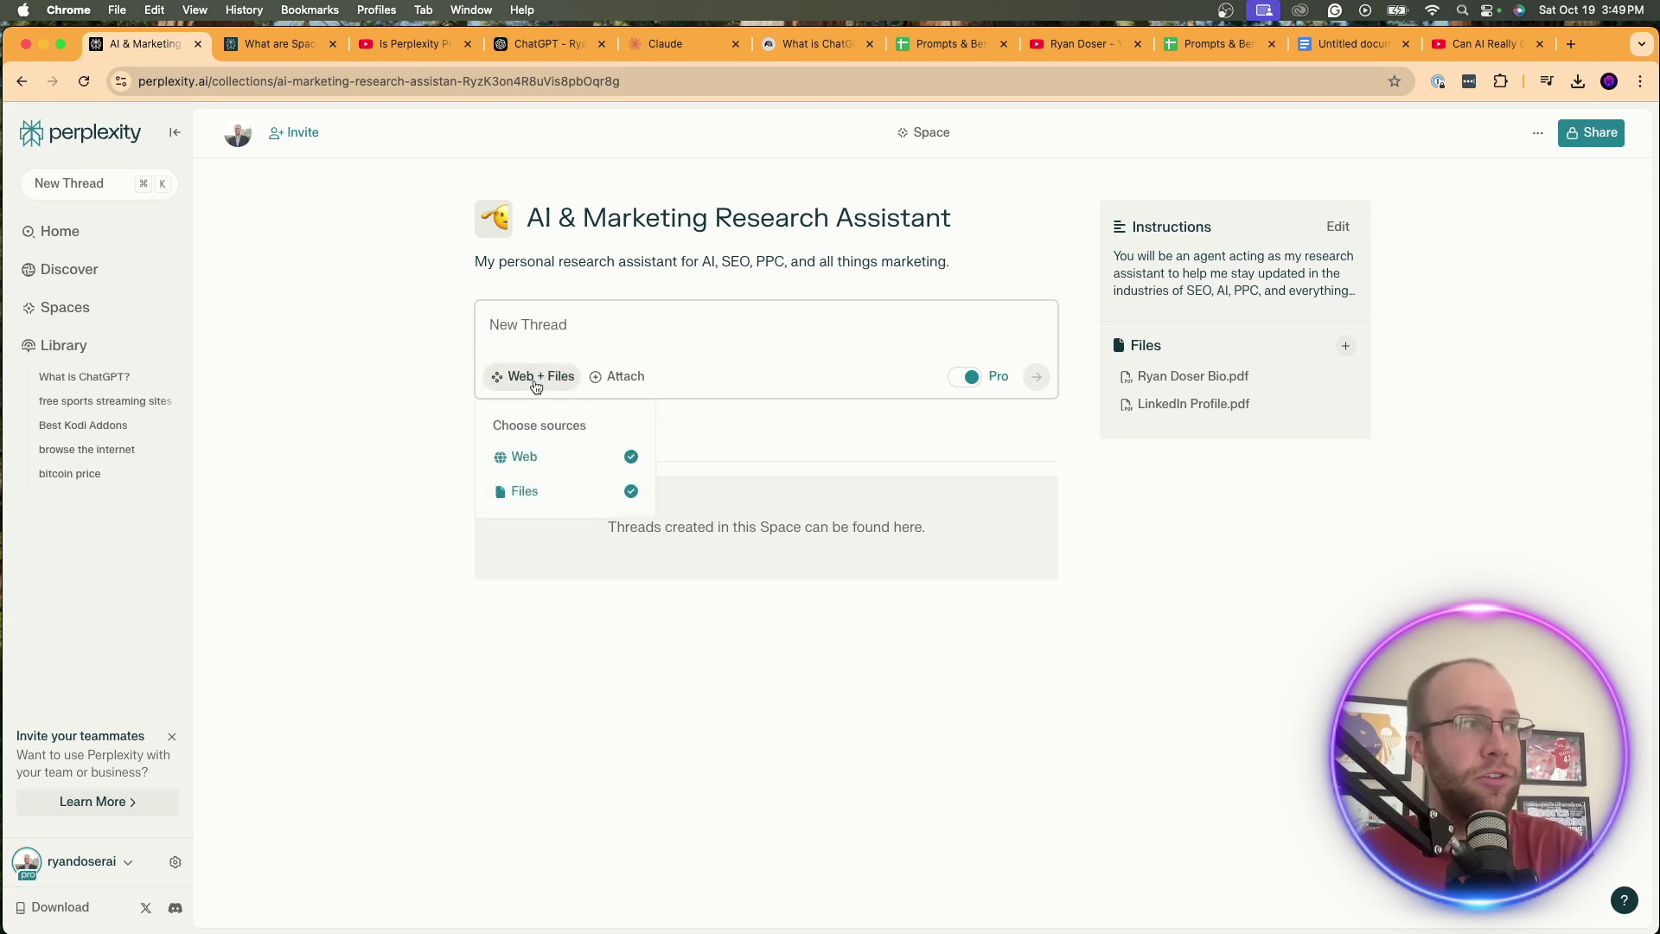
pyautogui.click(567, 457)
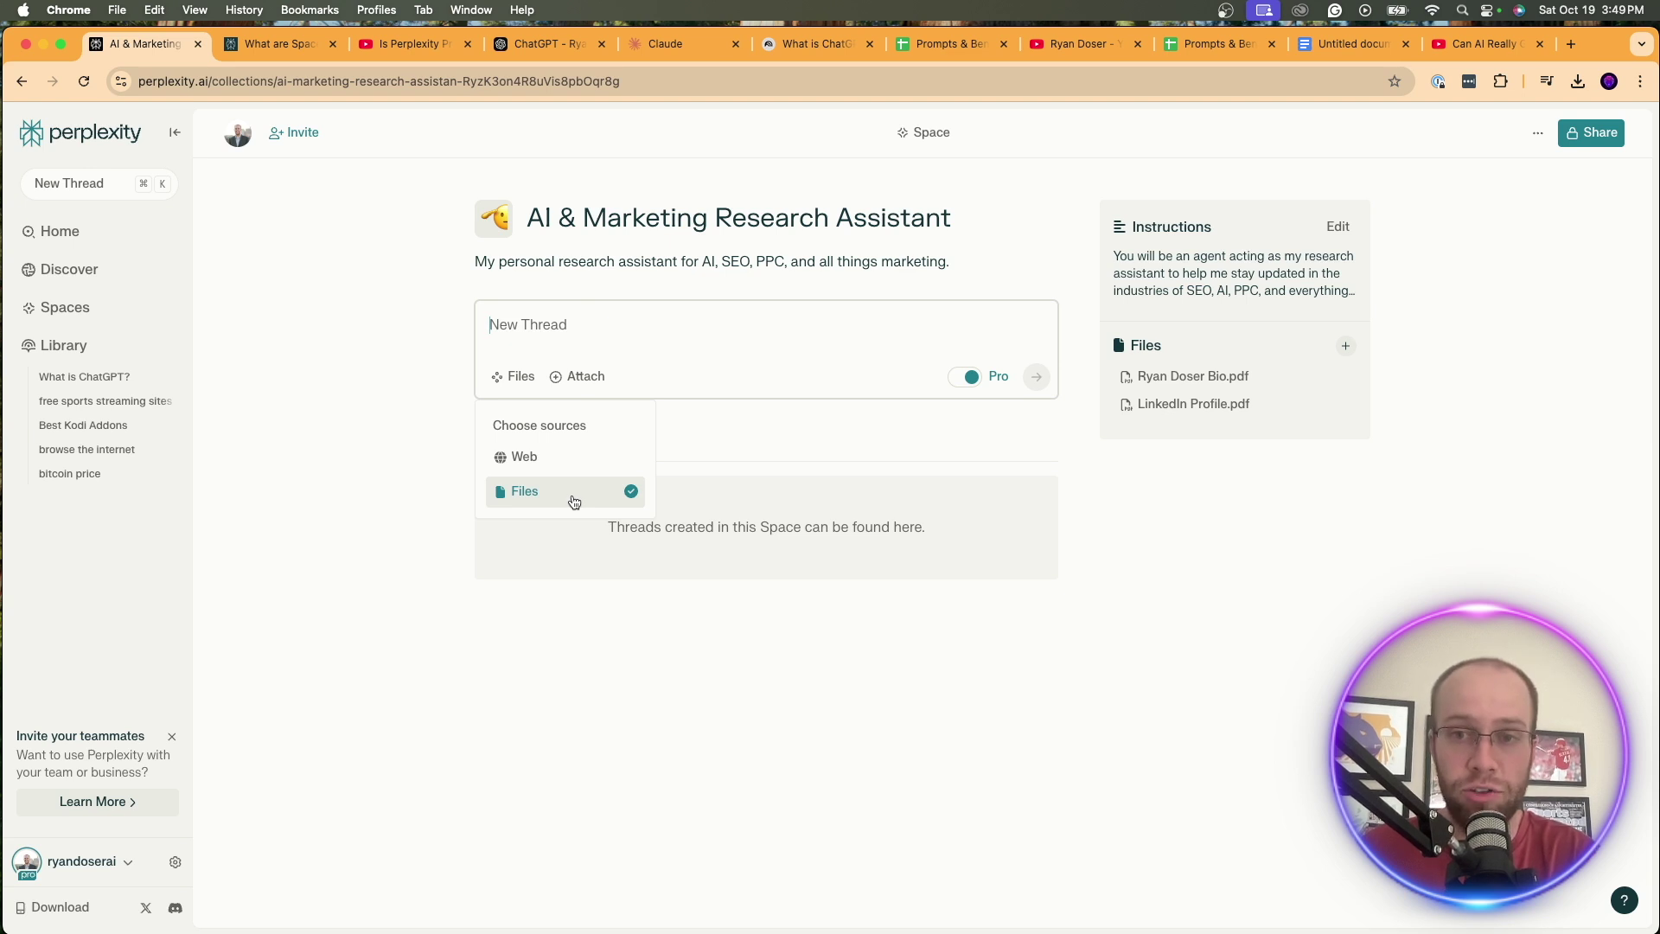
pyautogui.click(586, 458)
pyautogui.click(627, 491)
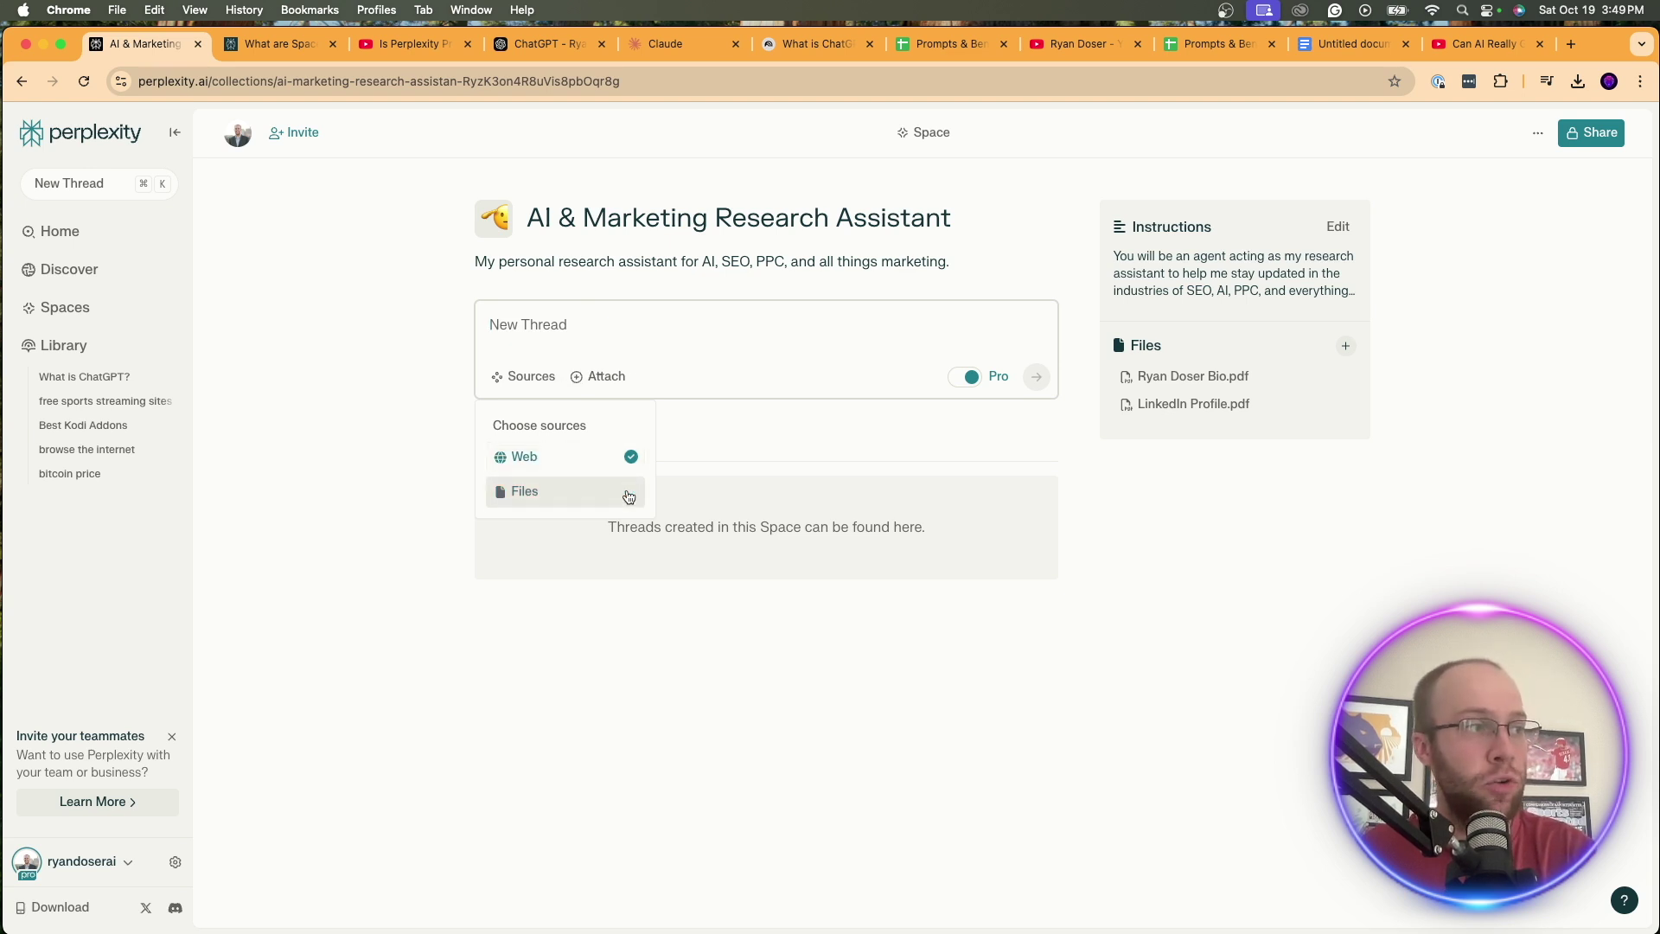
pyautogui.click(576, 491)
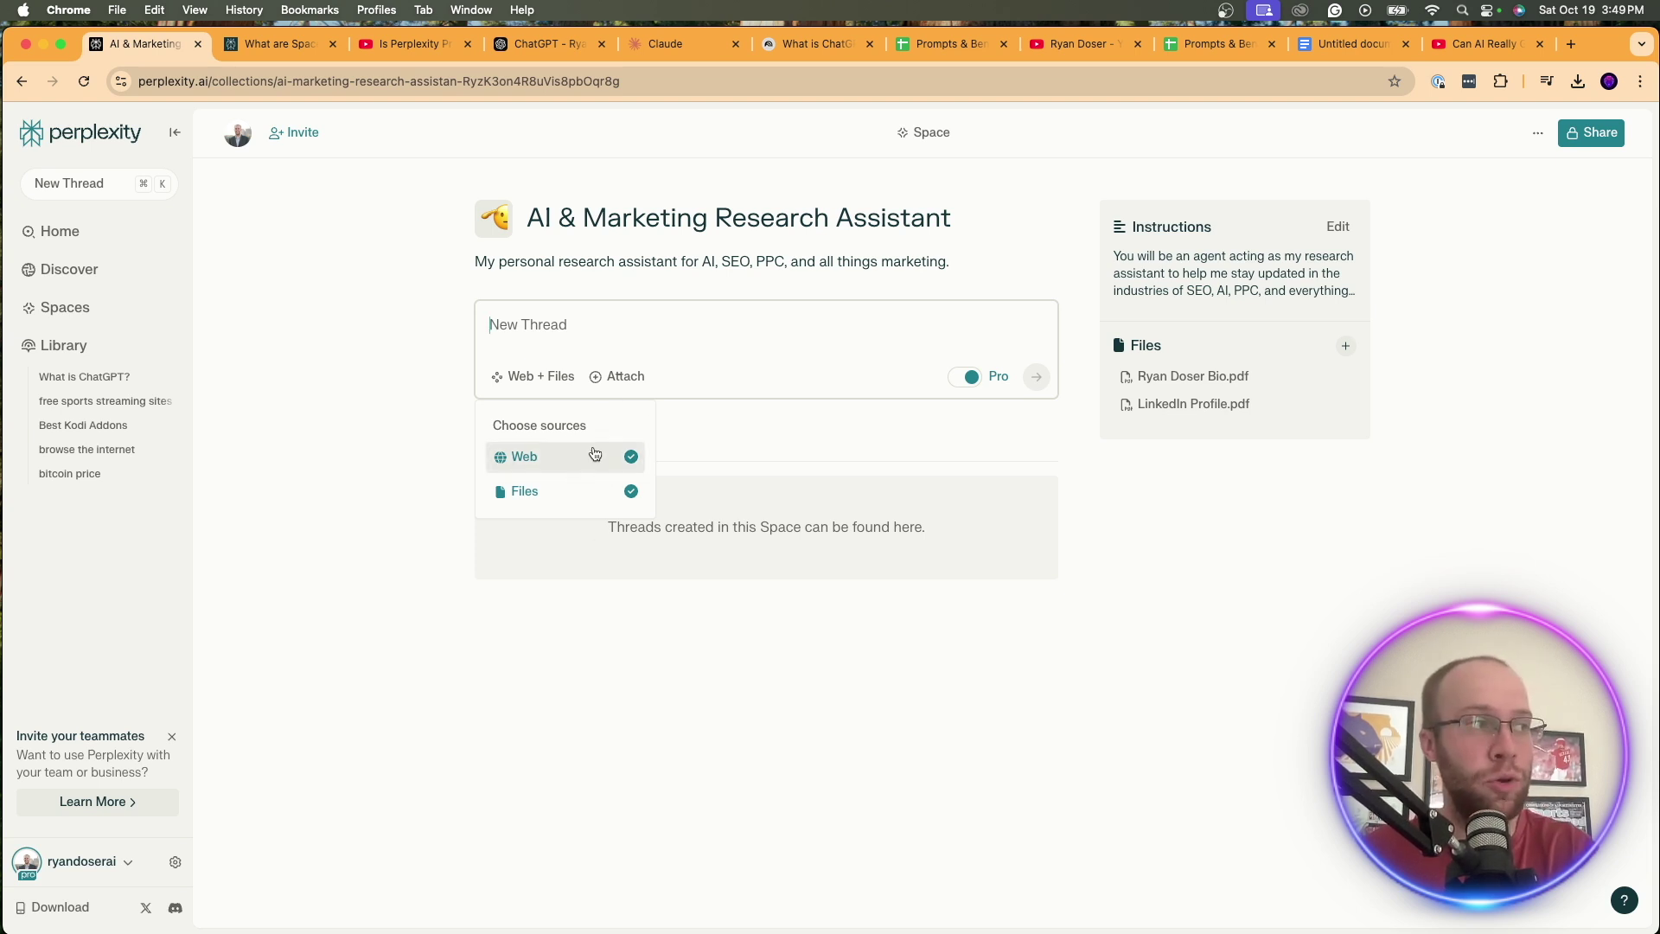
pyautogui.click(1515, 446)
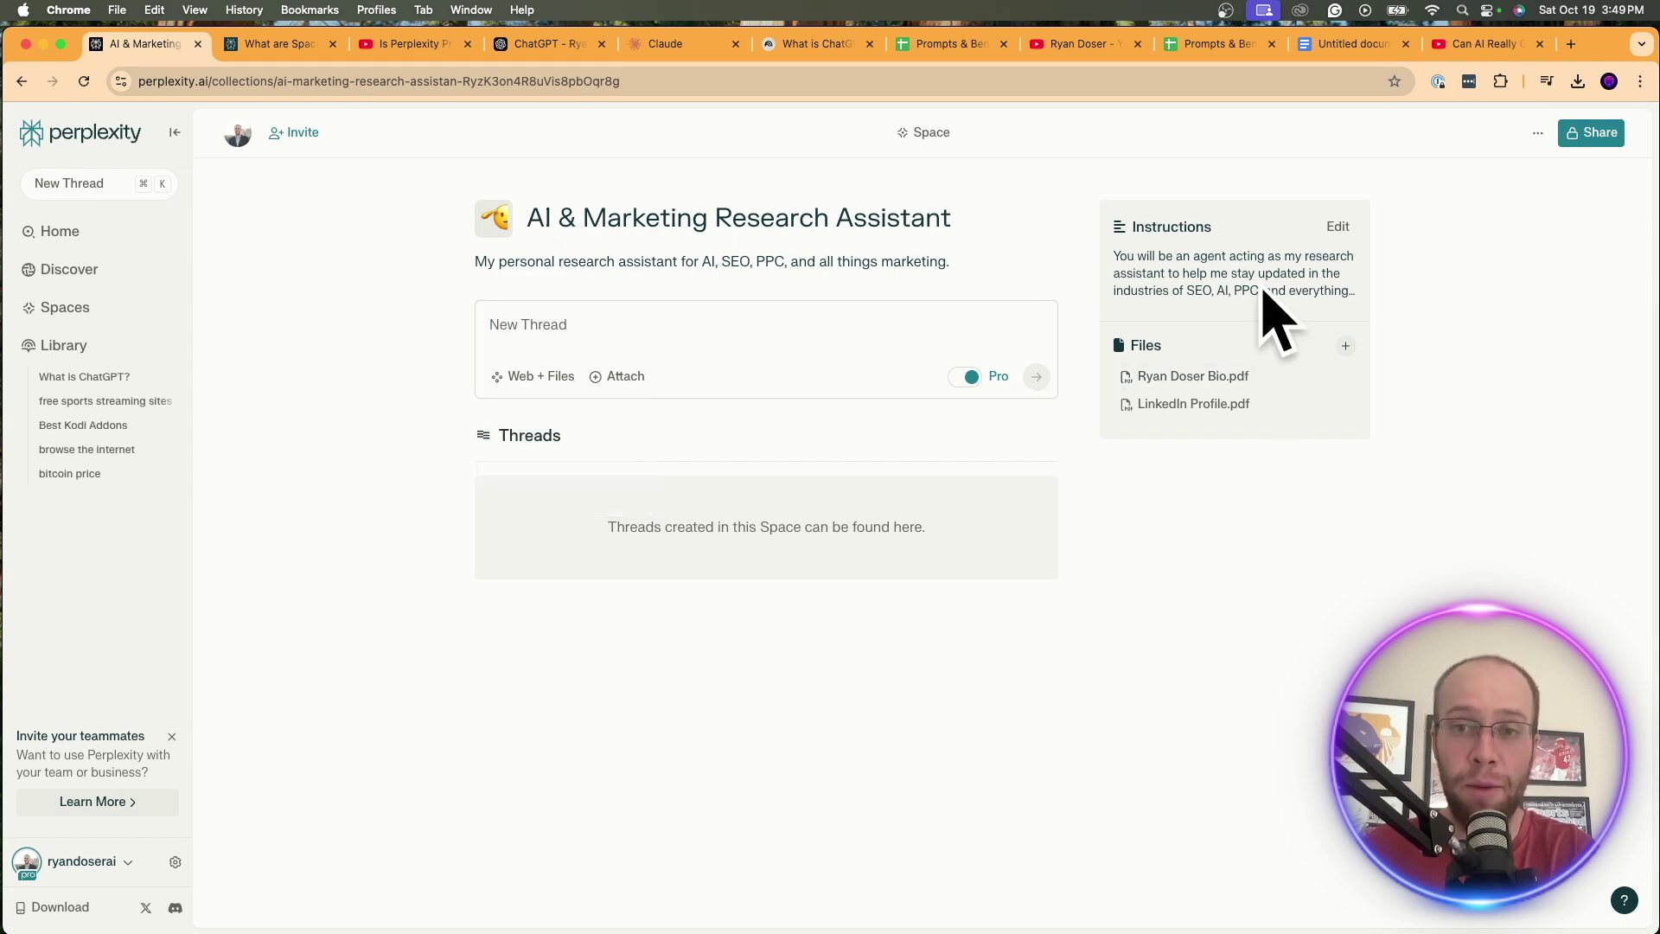
pyautogui.click(624, 376)
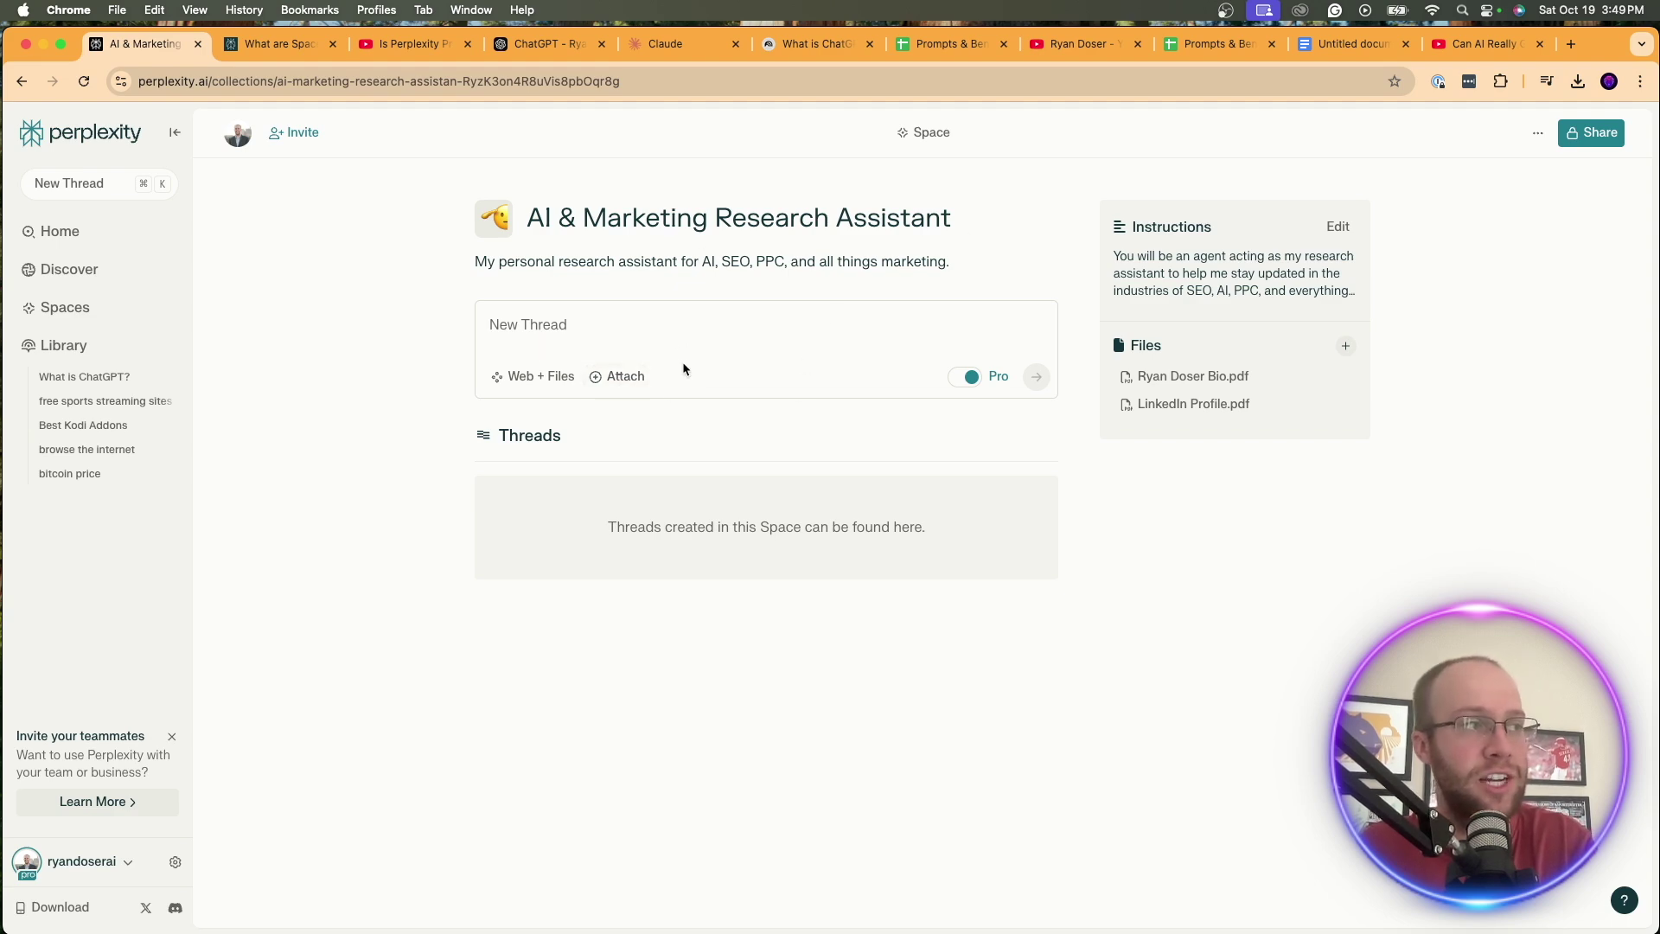
pyautogui.click(628, 375)
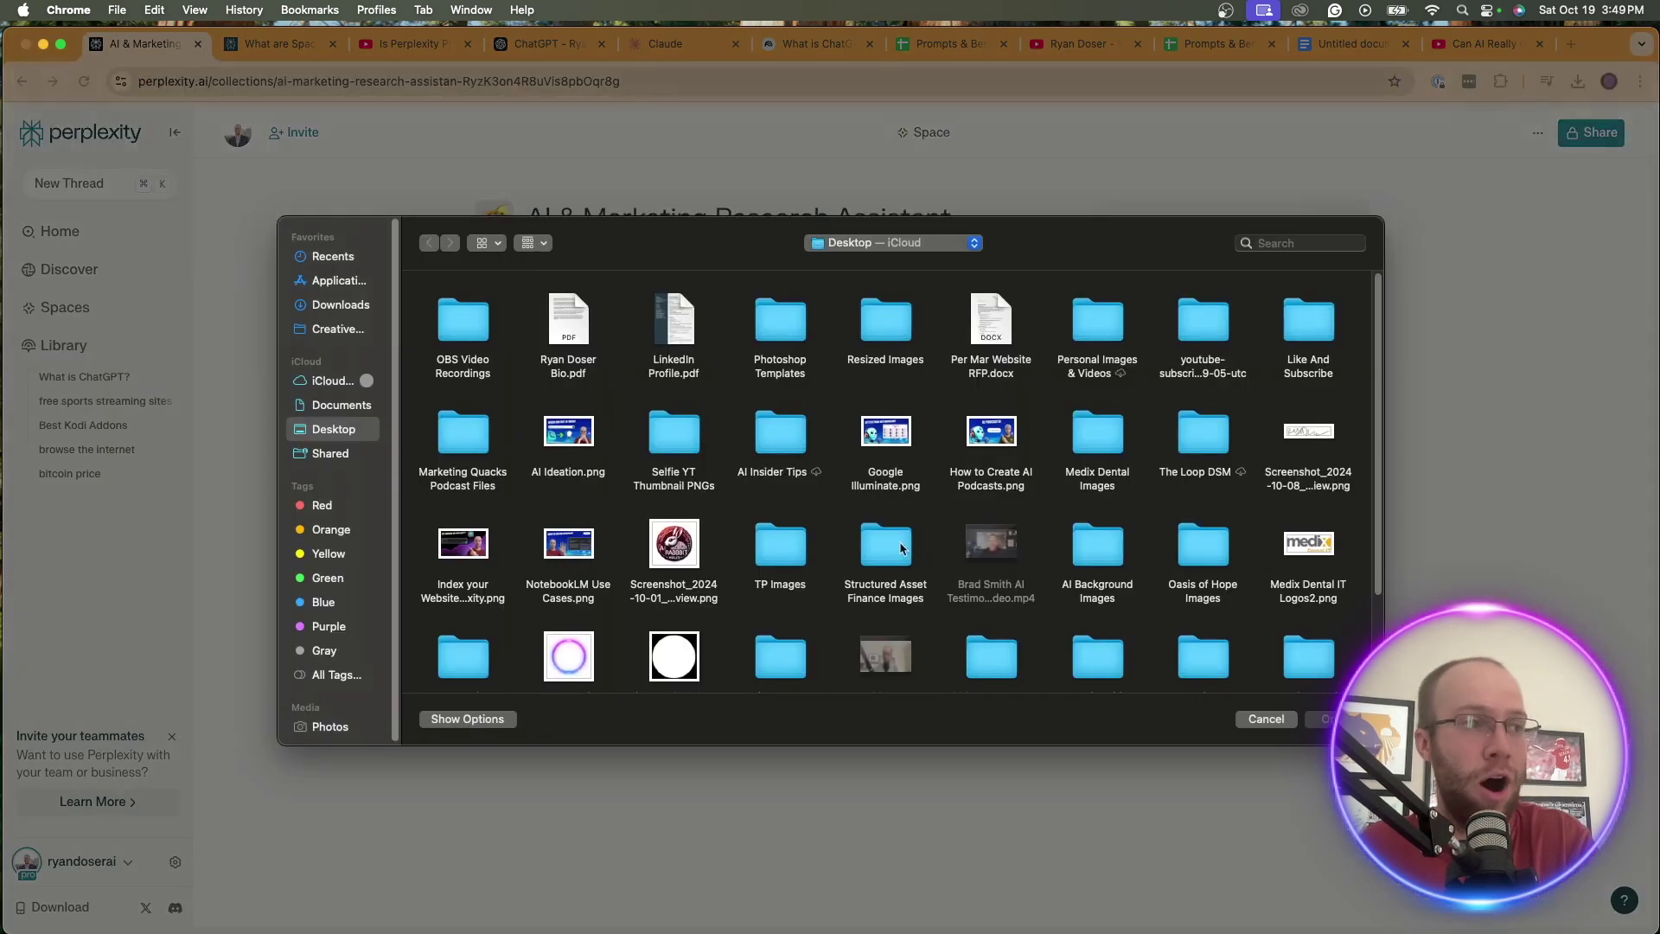
pyautogui.click(1270, 725)
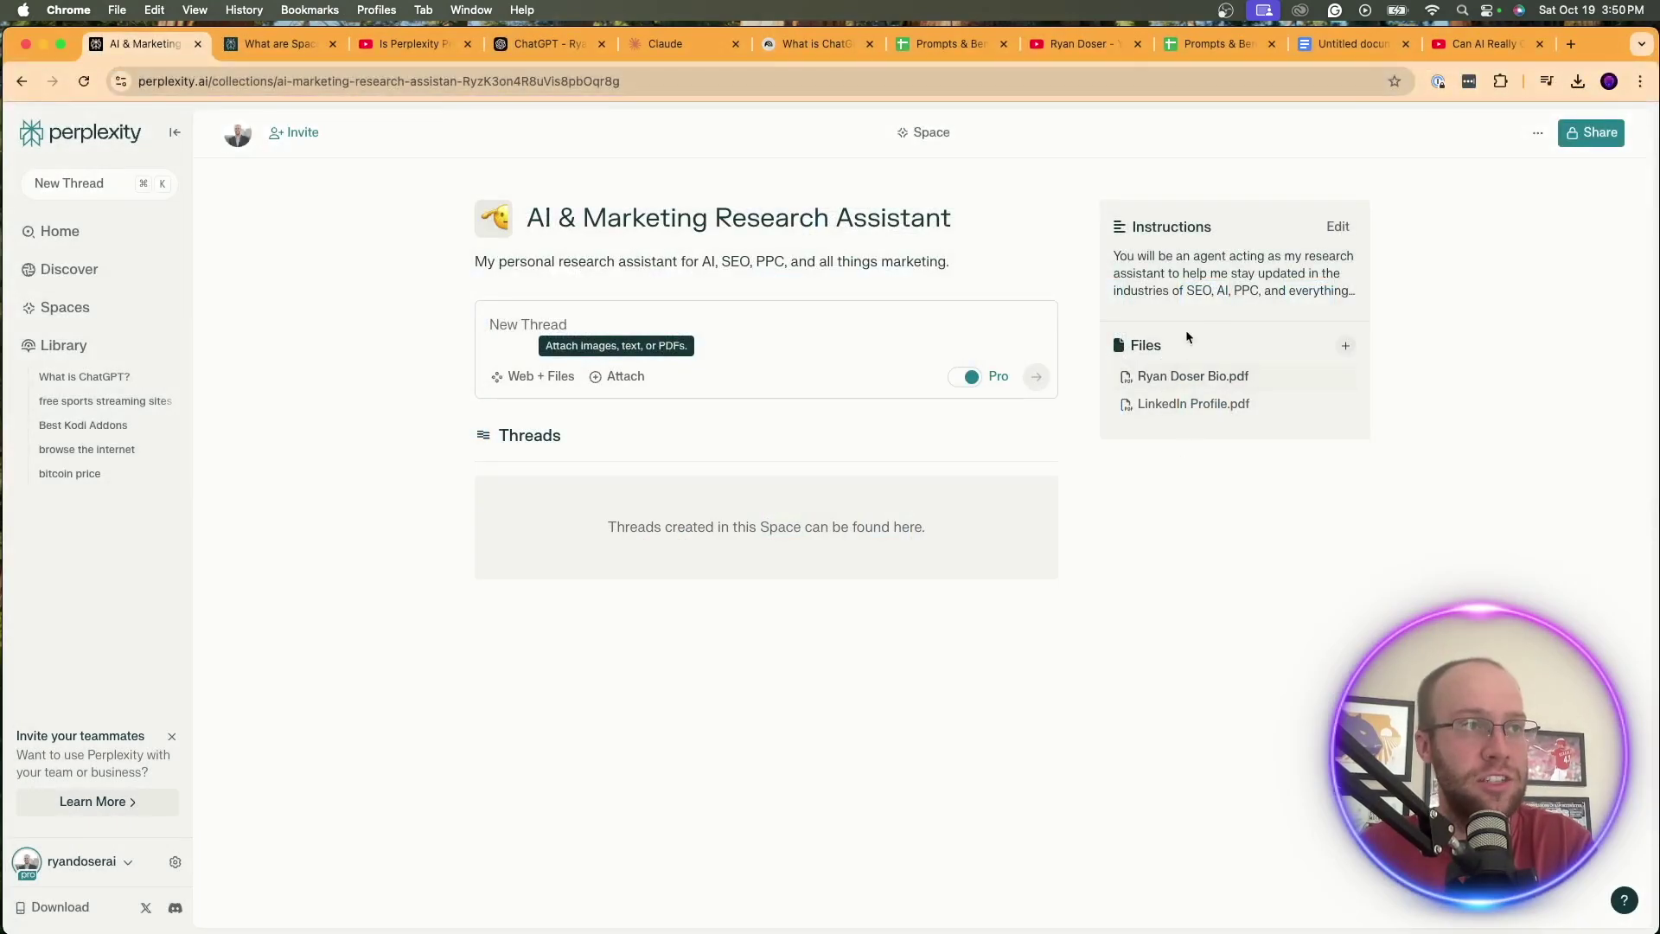
# Start a thread asking 'Help me better understand Google's latest algorithm update'
pyautogui.click(560, 325)
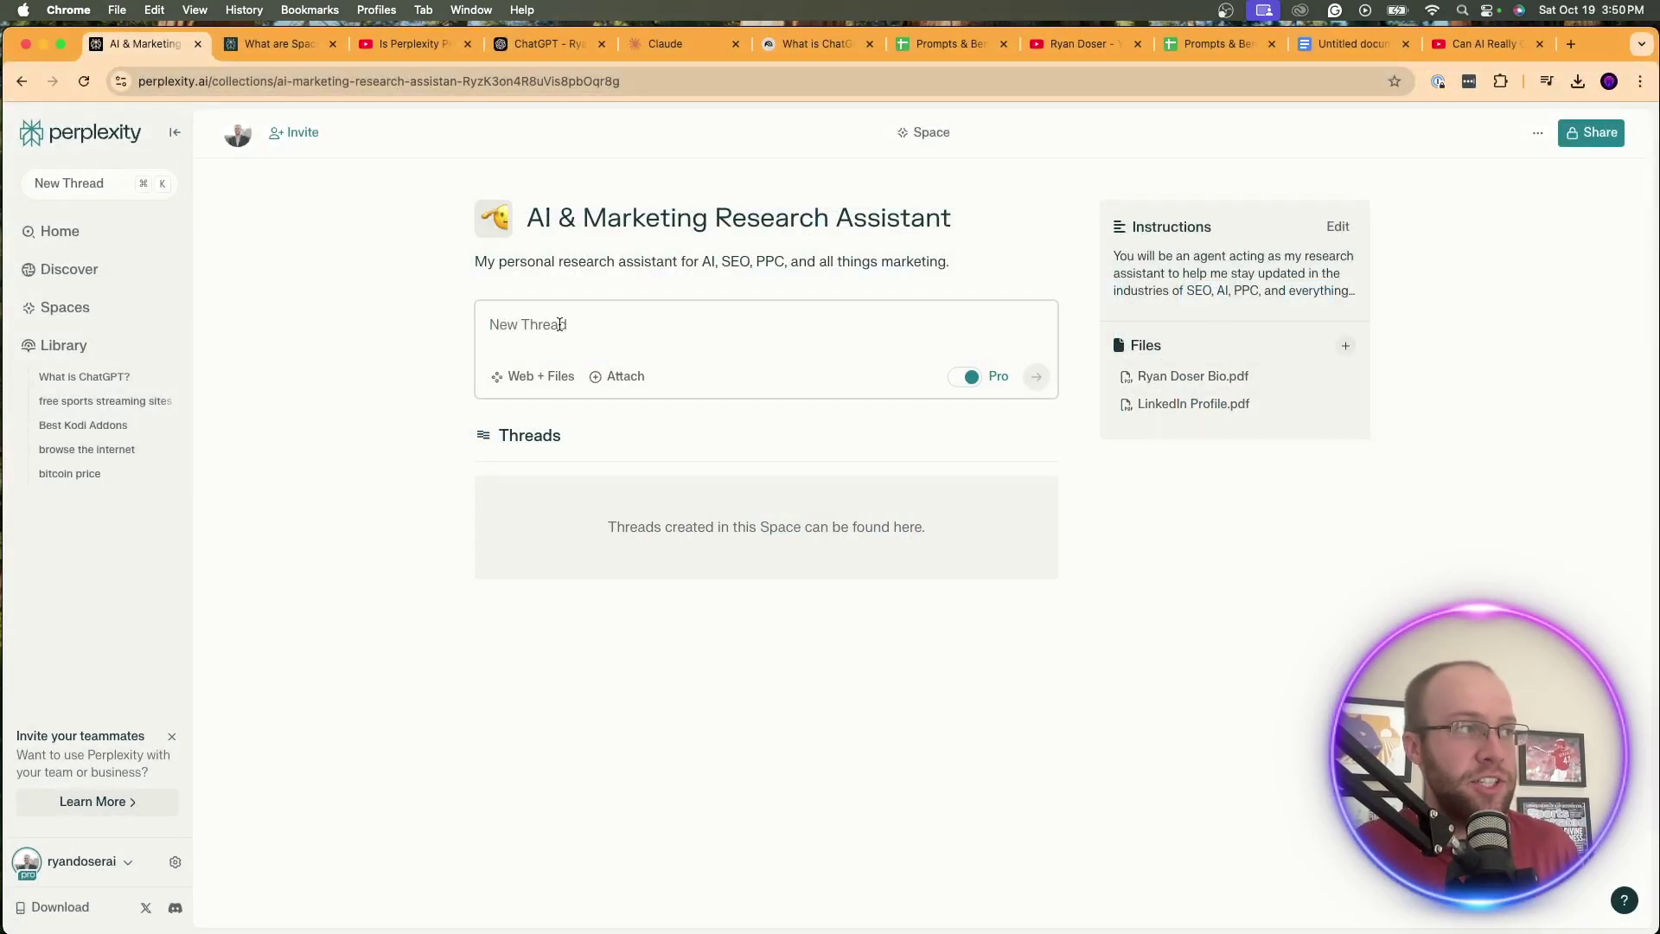
pyautogui.write('Help me')
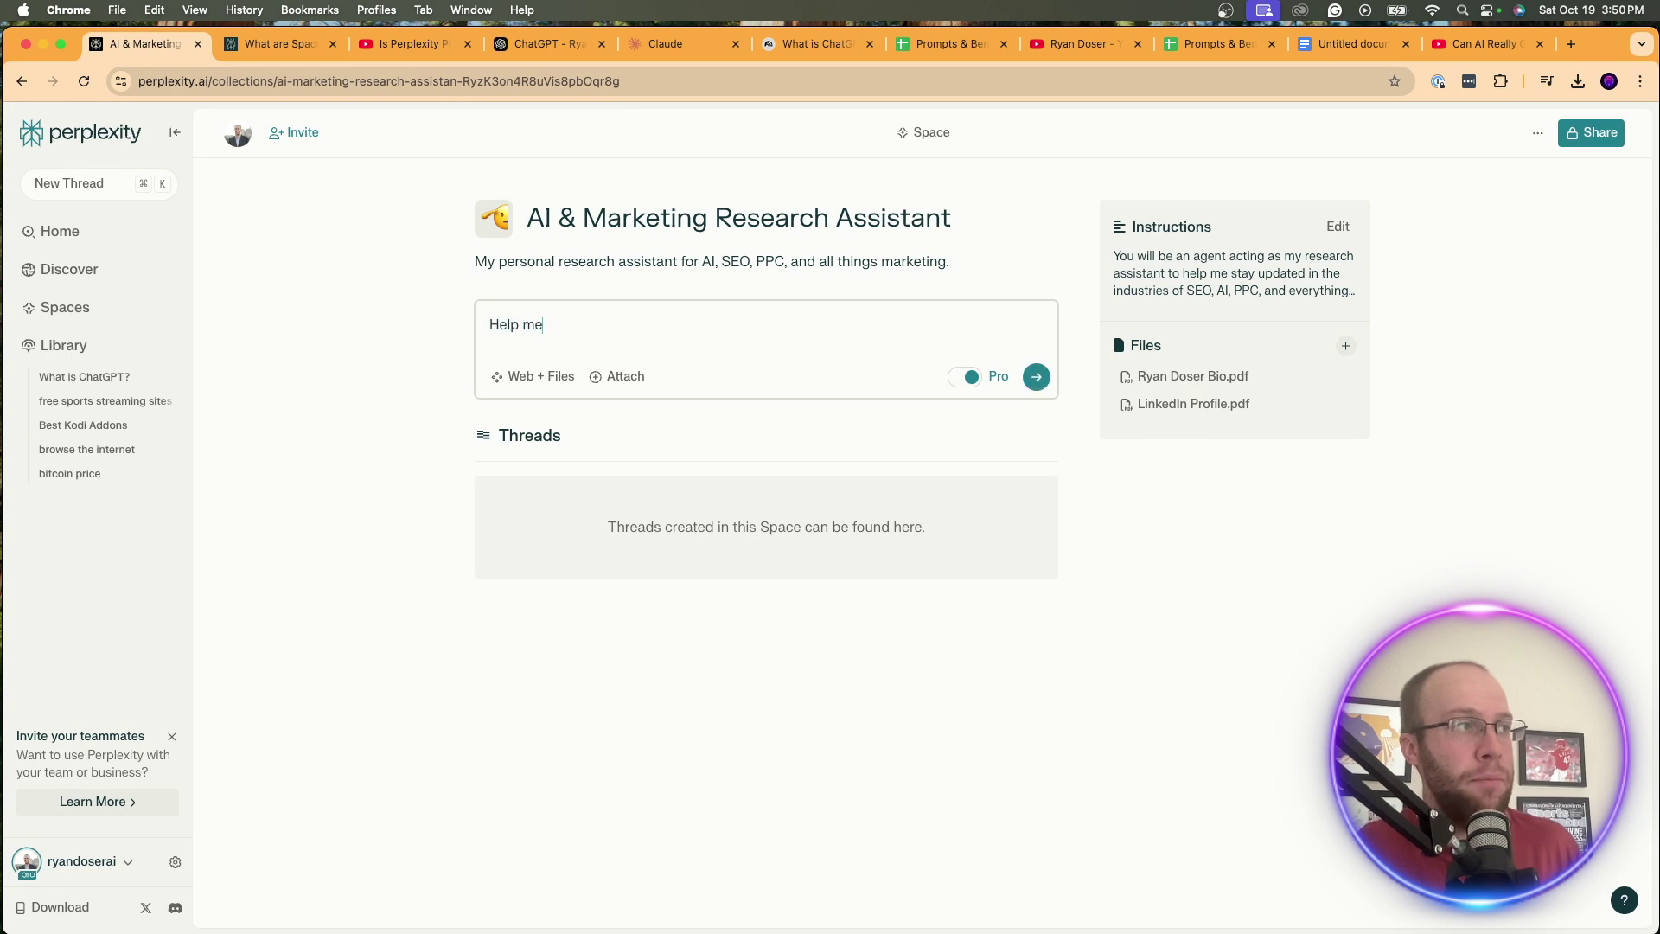
pyautogui.write(' better understa')
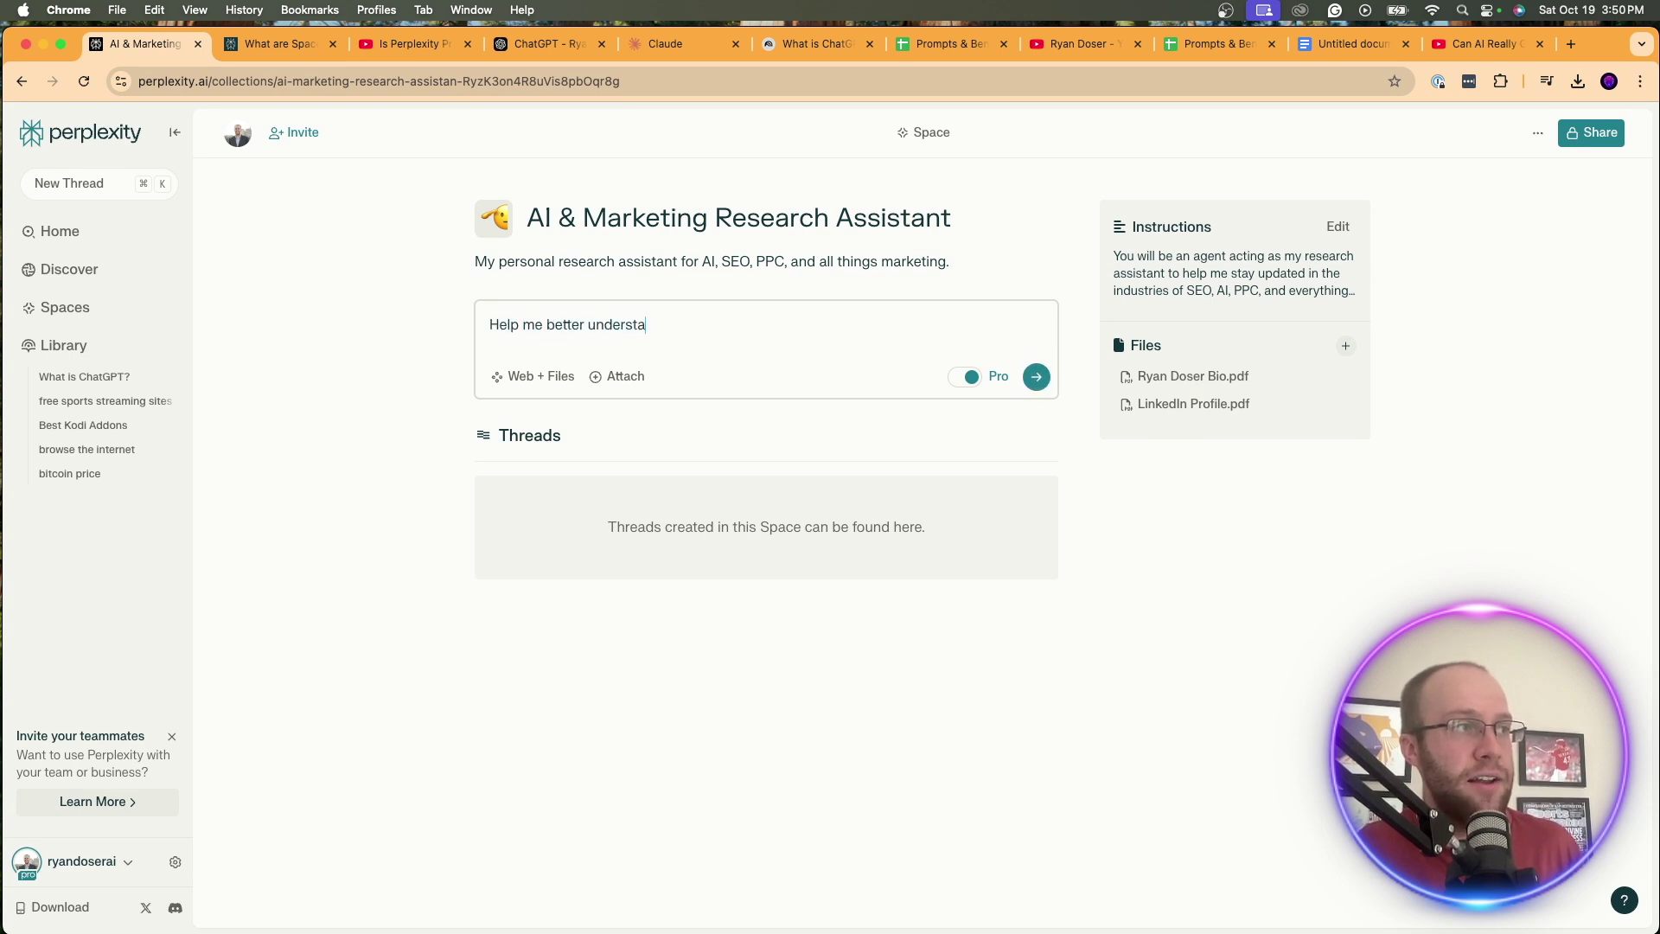
pyautogui.write("nd Google's ")
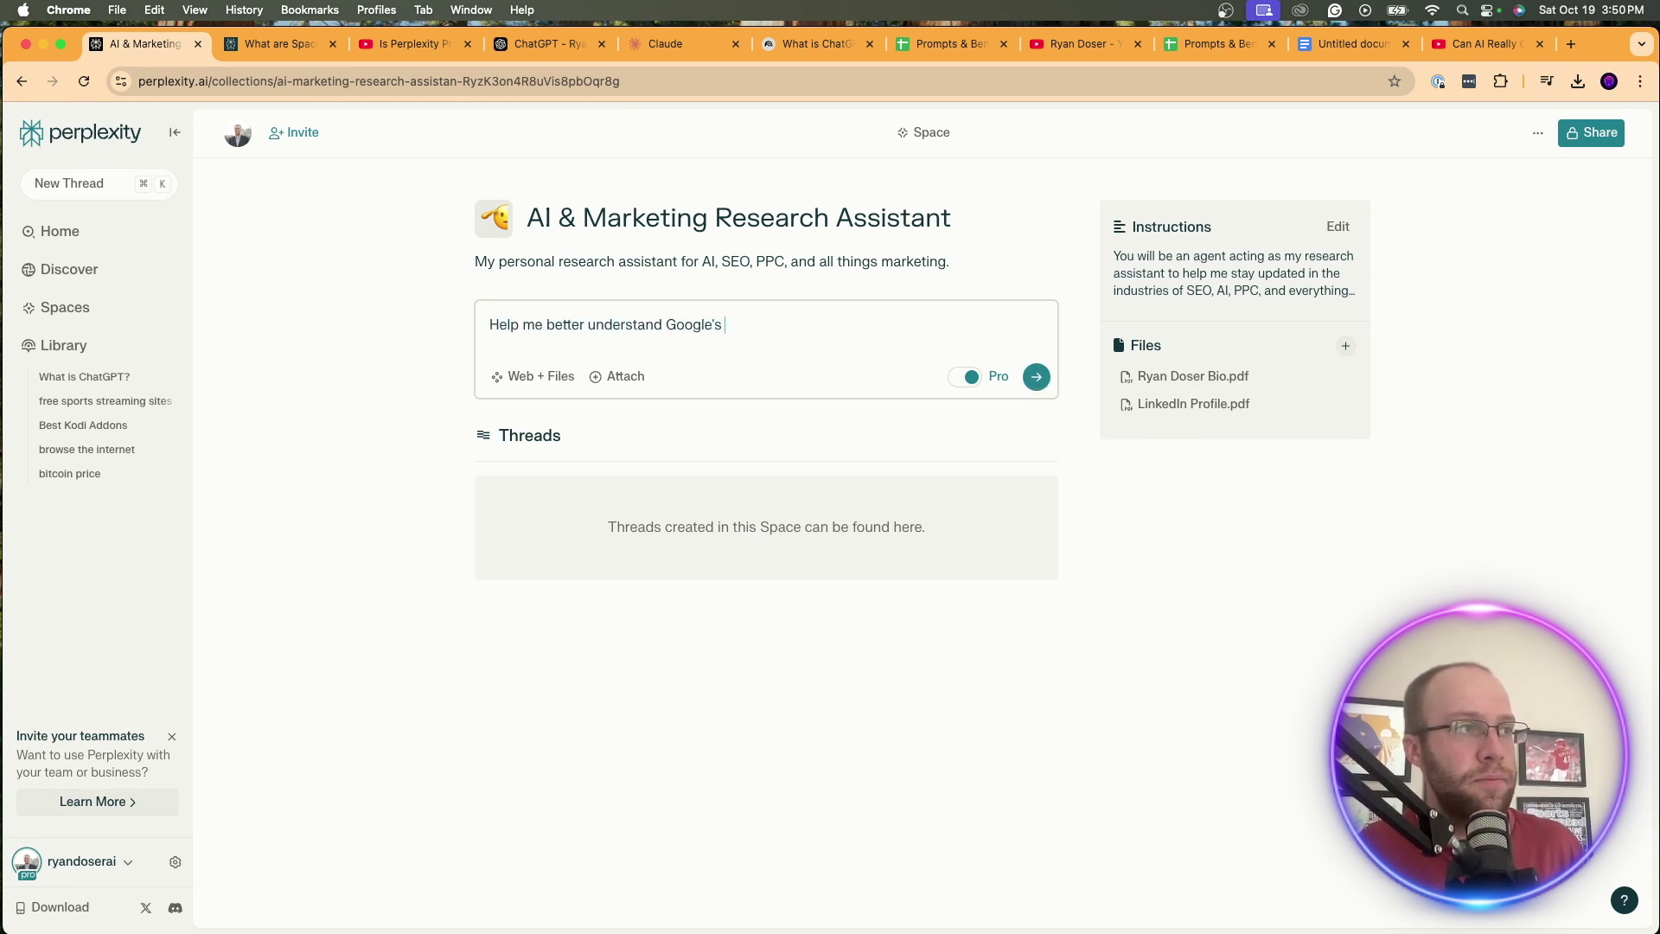
pyautogui.write('latest algorithm update')
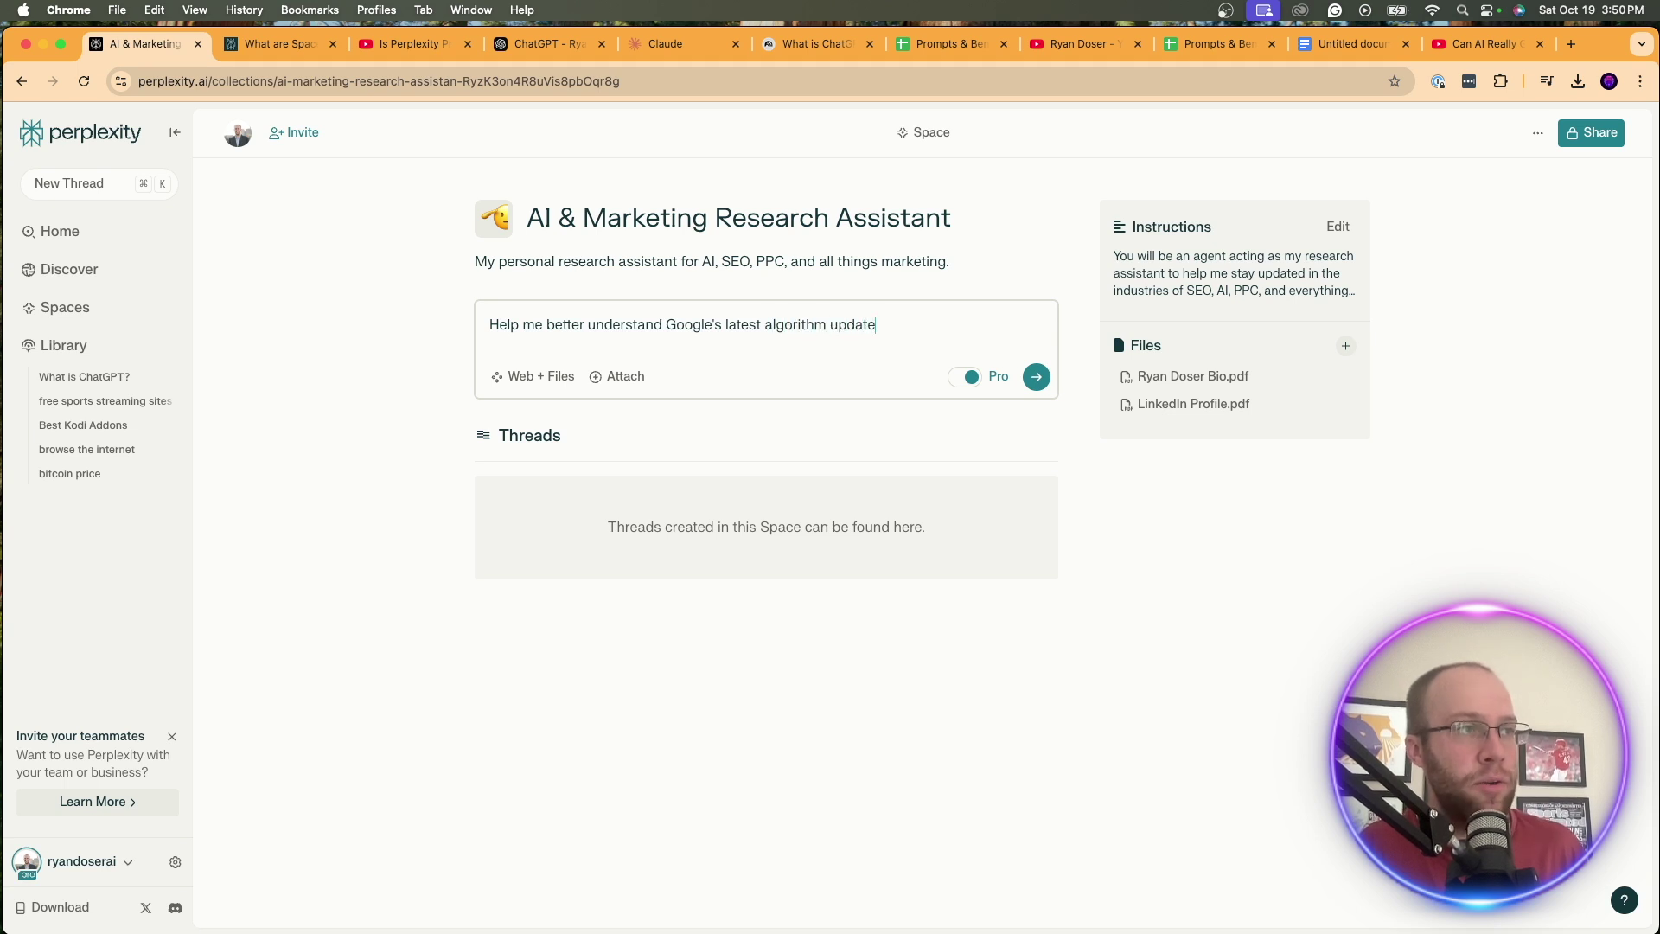
pyautogui.press('Return')
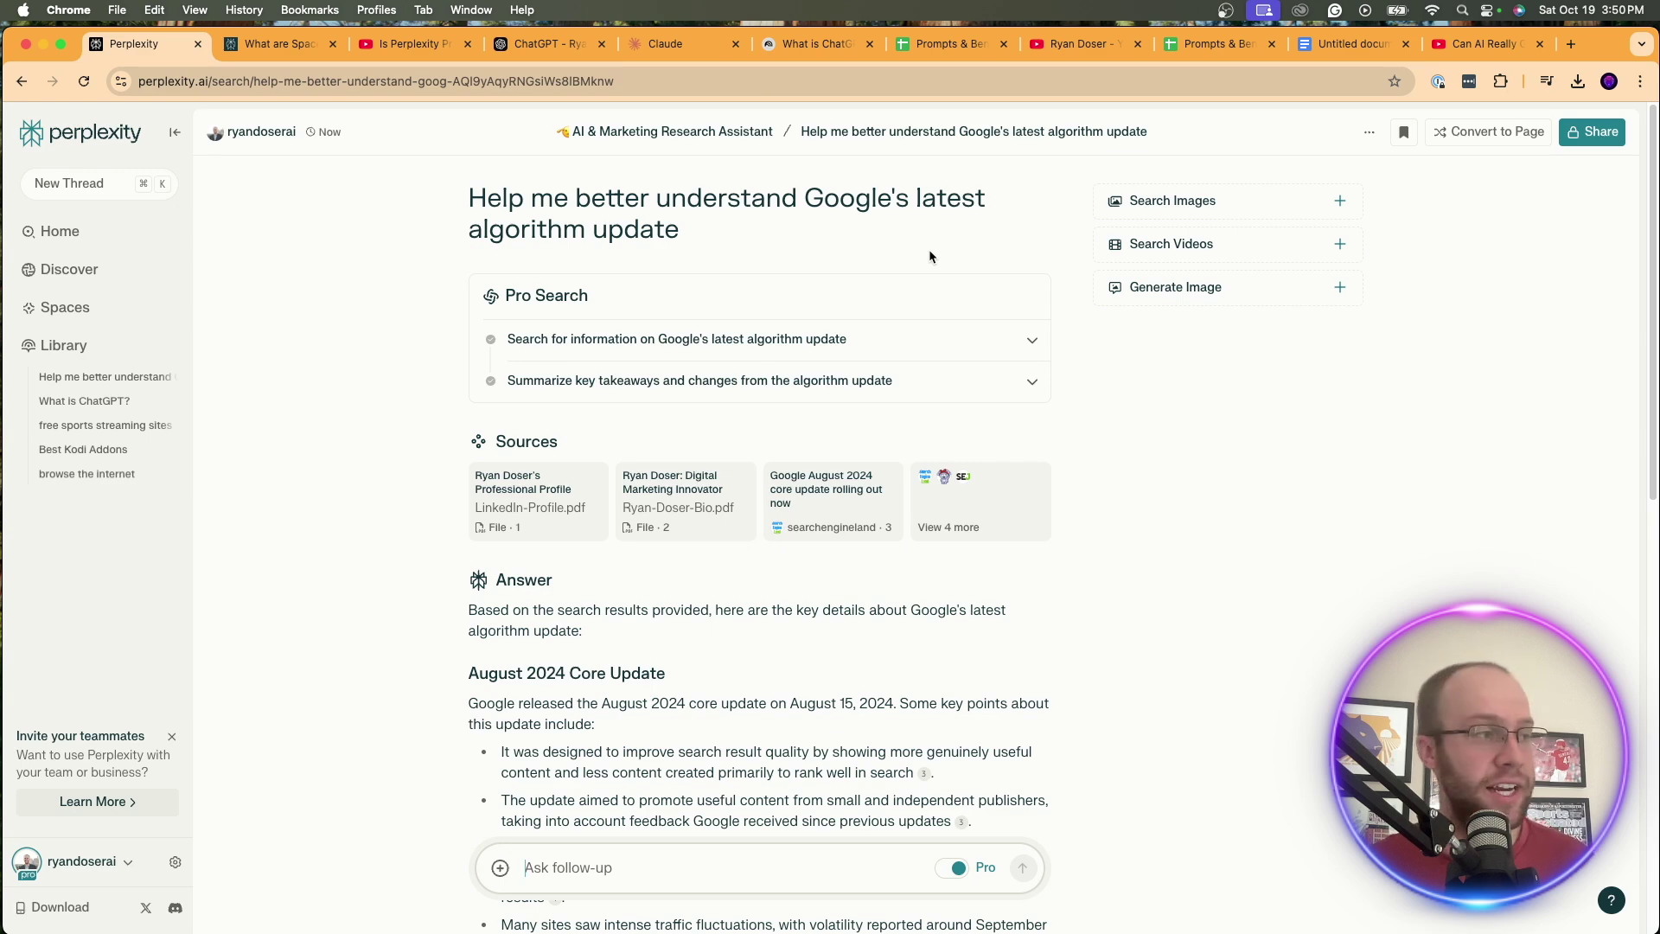
pyautogui.scroll(-5, 804, 471)
pyautogui.scroll(5, 630, 465)
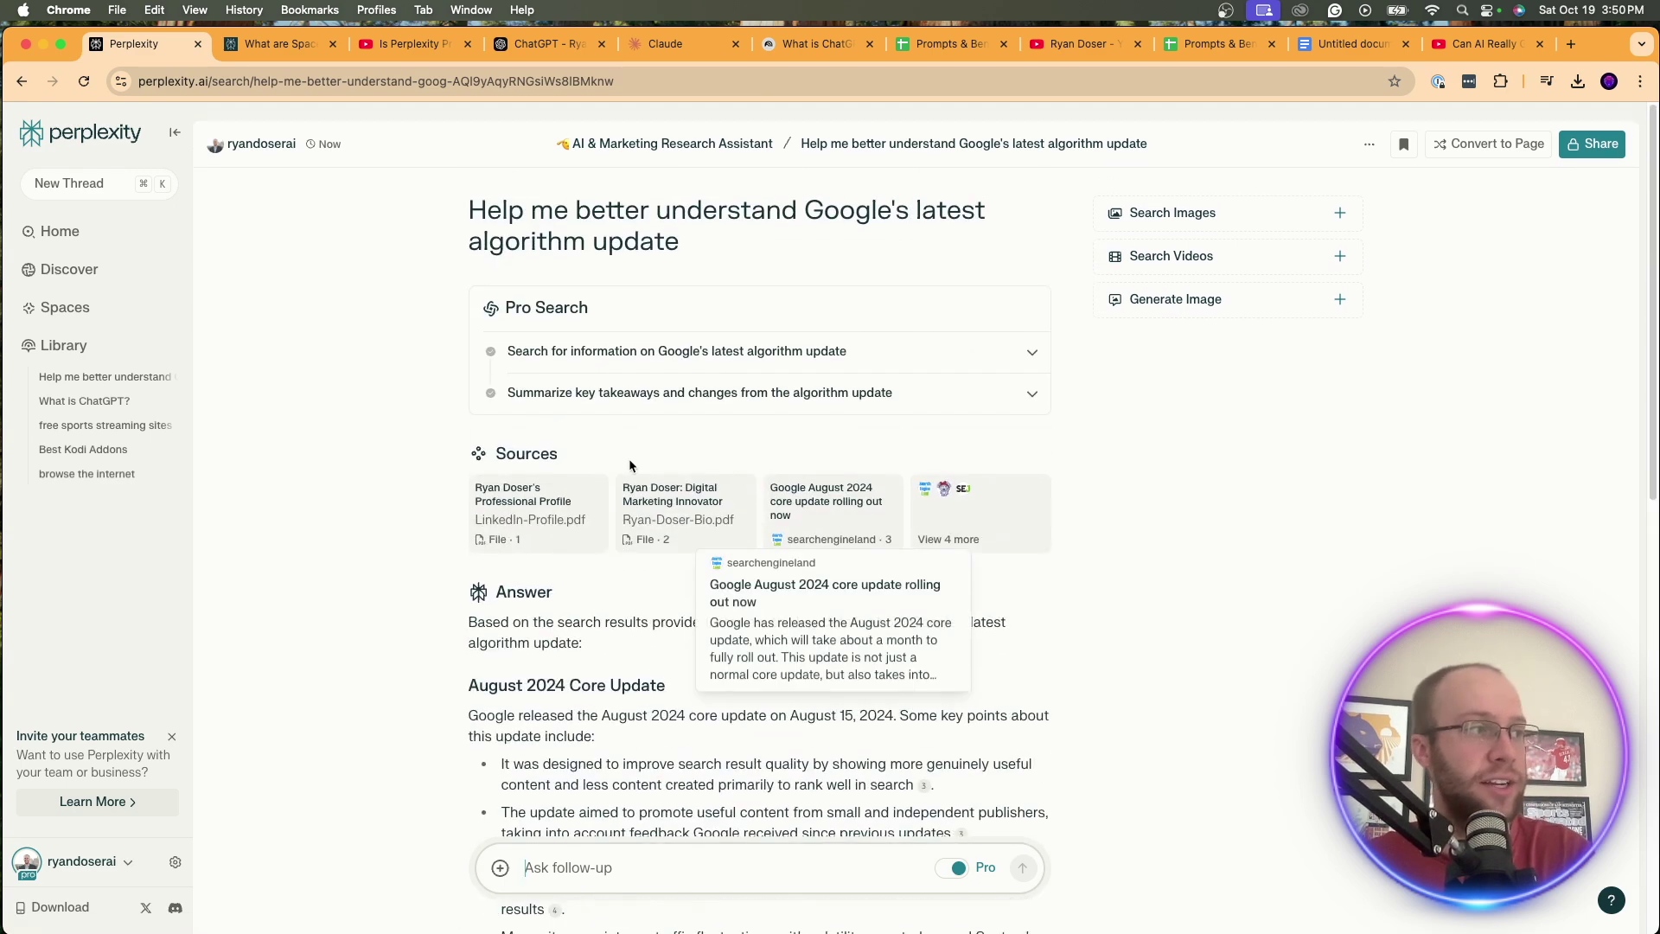
pyautogui.scroll(-3, 629, 465)
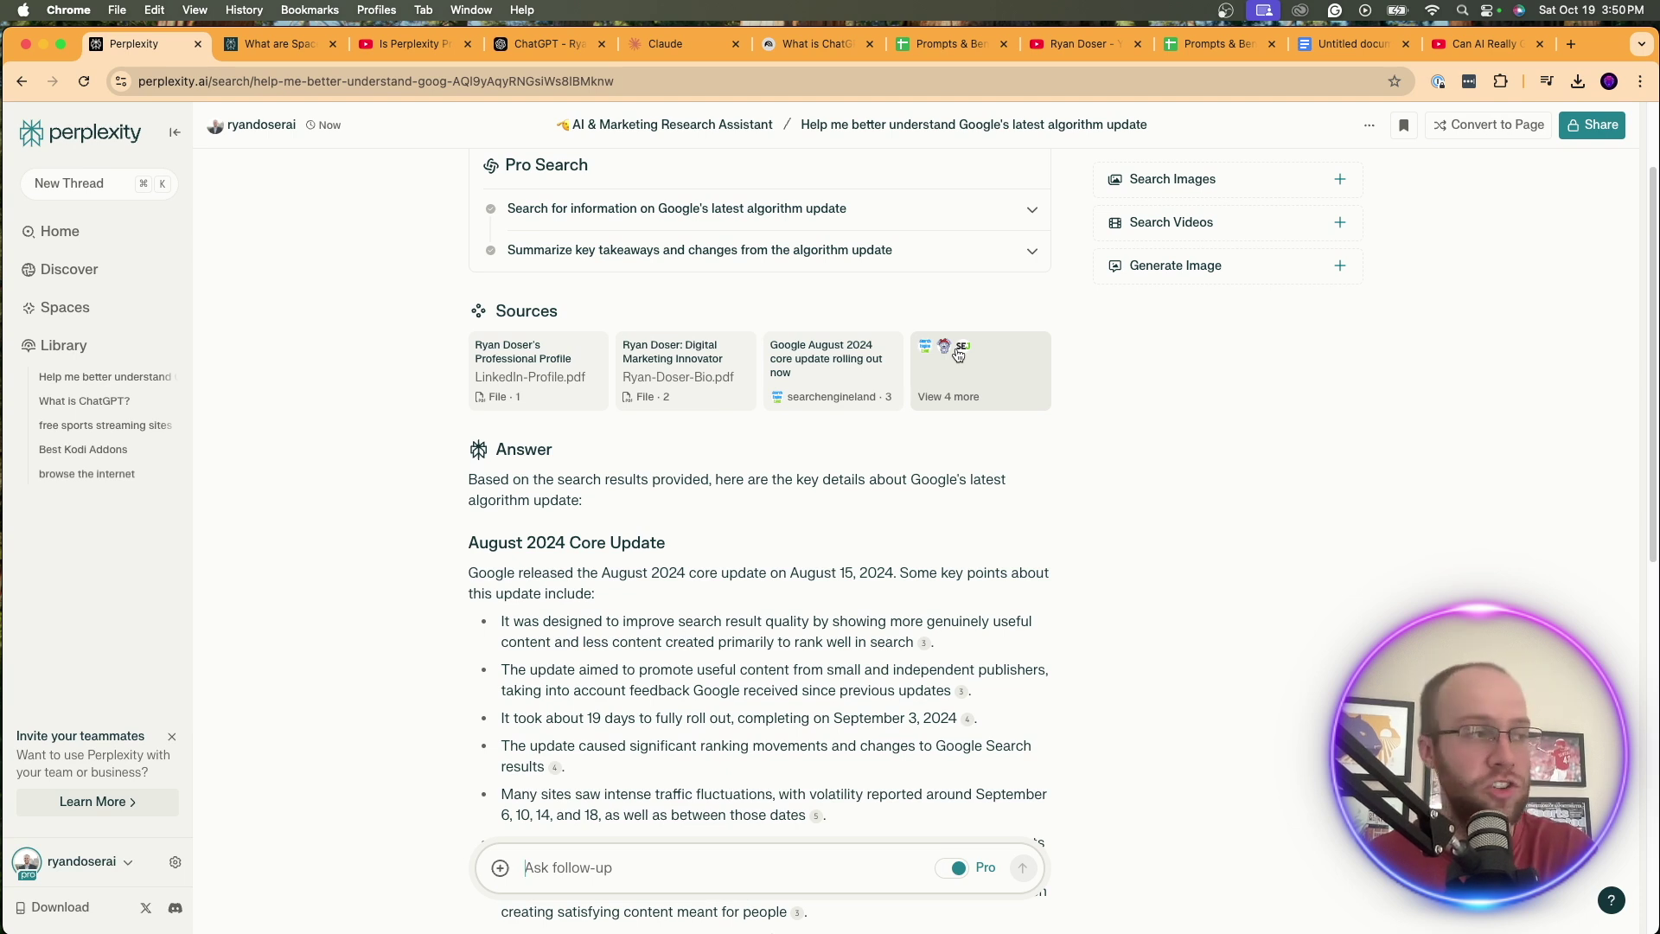
pyautogui.scroll(-2, 815, 455)
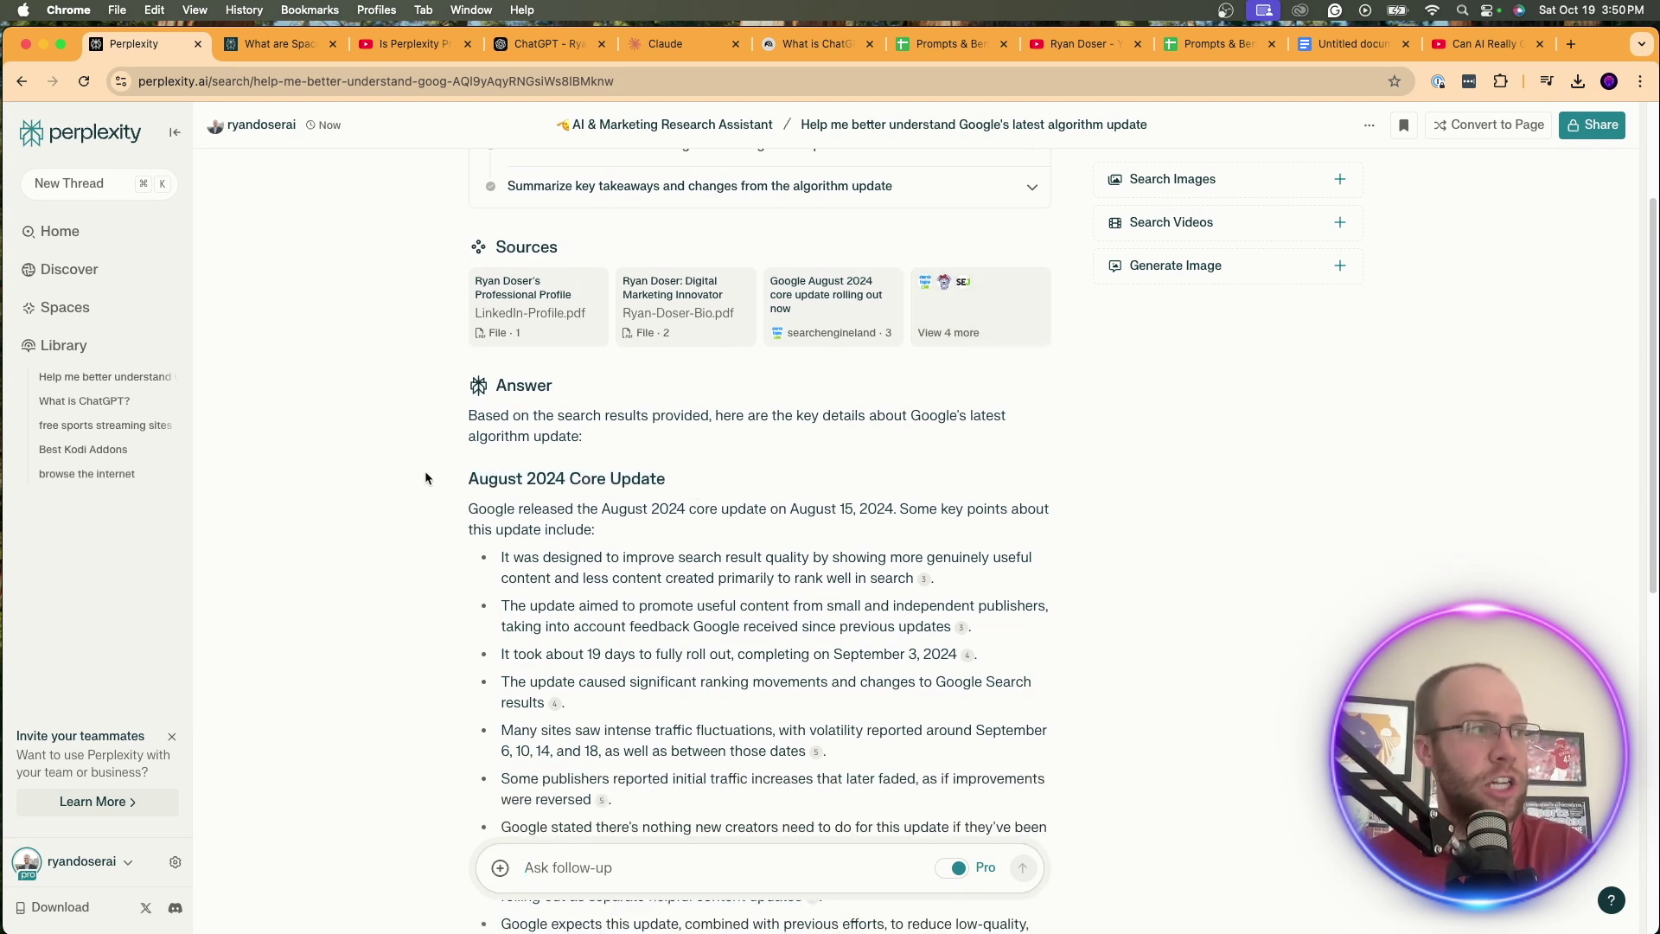
pyautogui.scroll(-3, 445, 428)
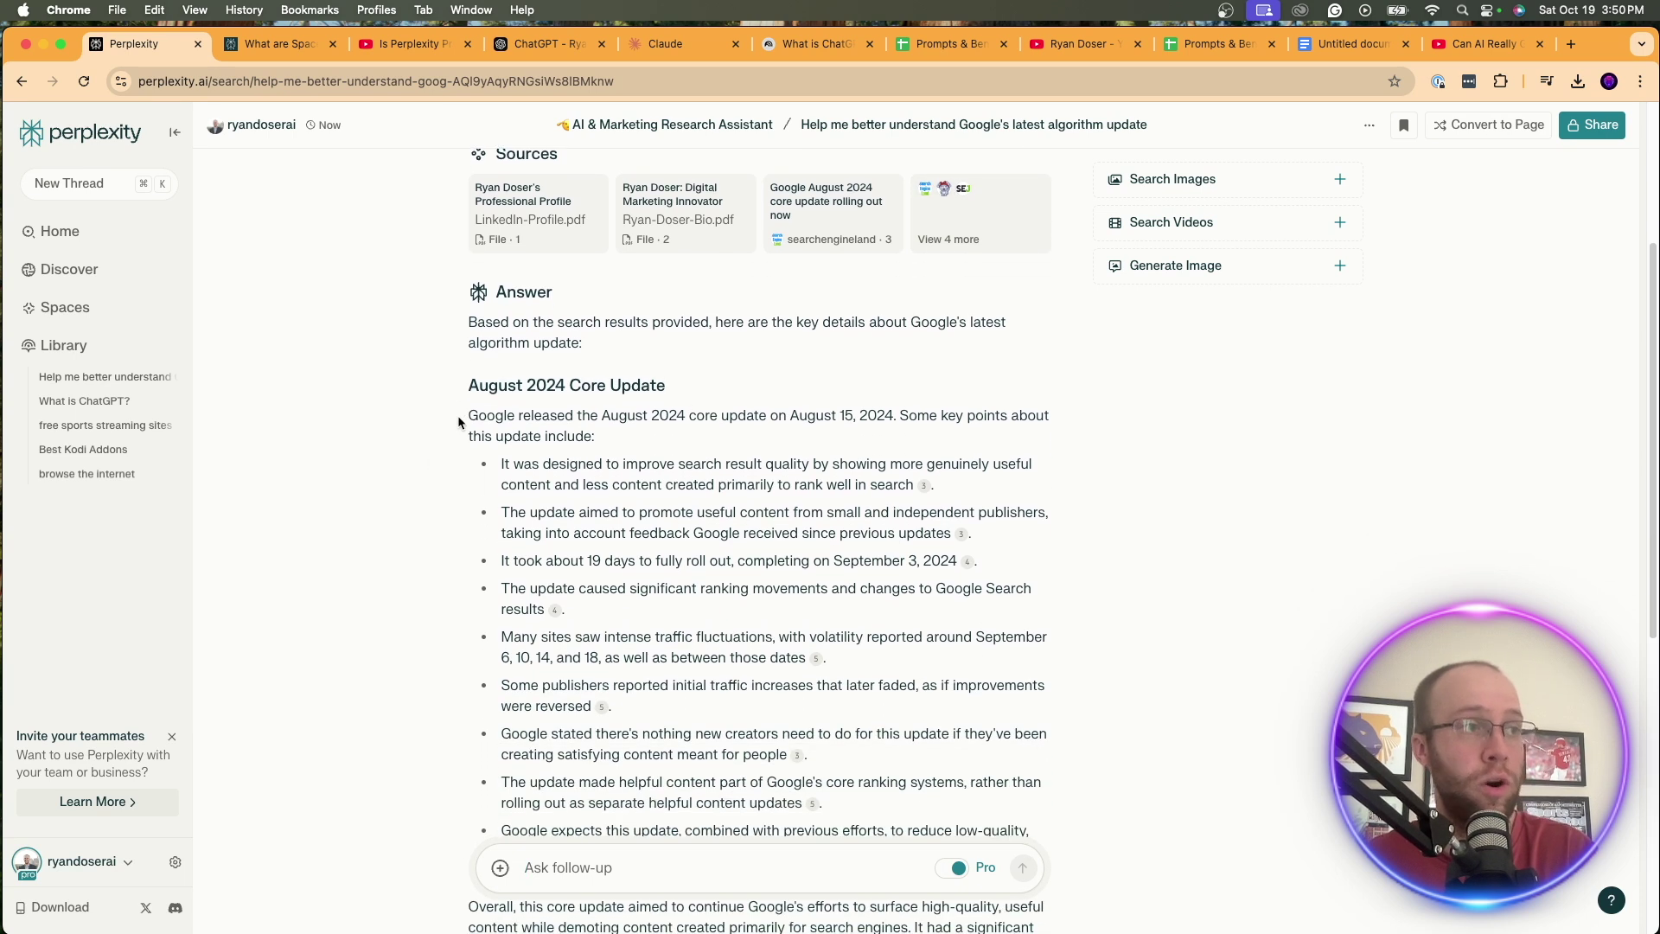
pyautogui.scroll(-1, 459, 422)
pyautogui.doubleClick(800, 385)
pyautogui.click(1109, 449)
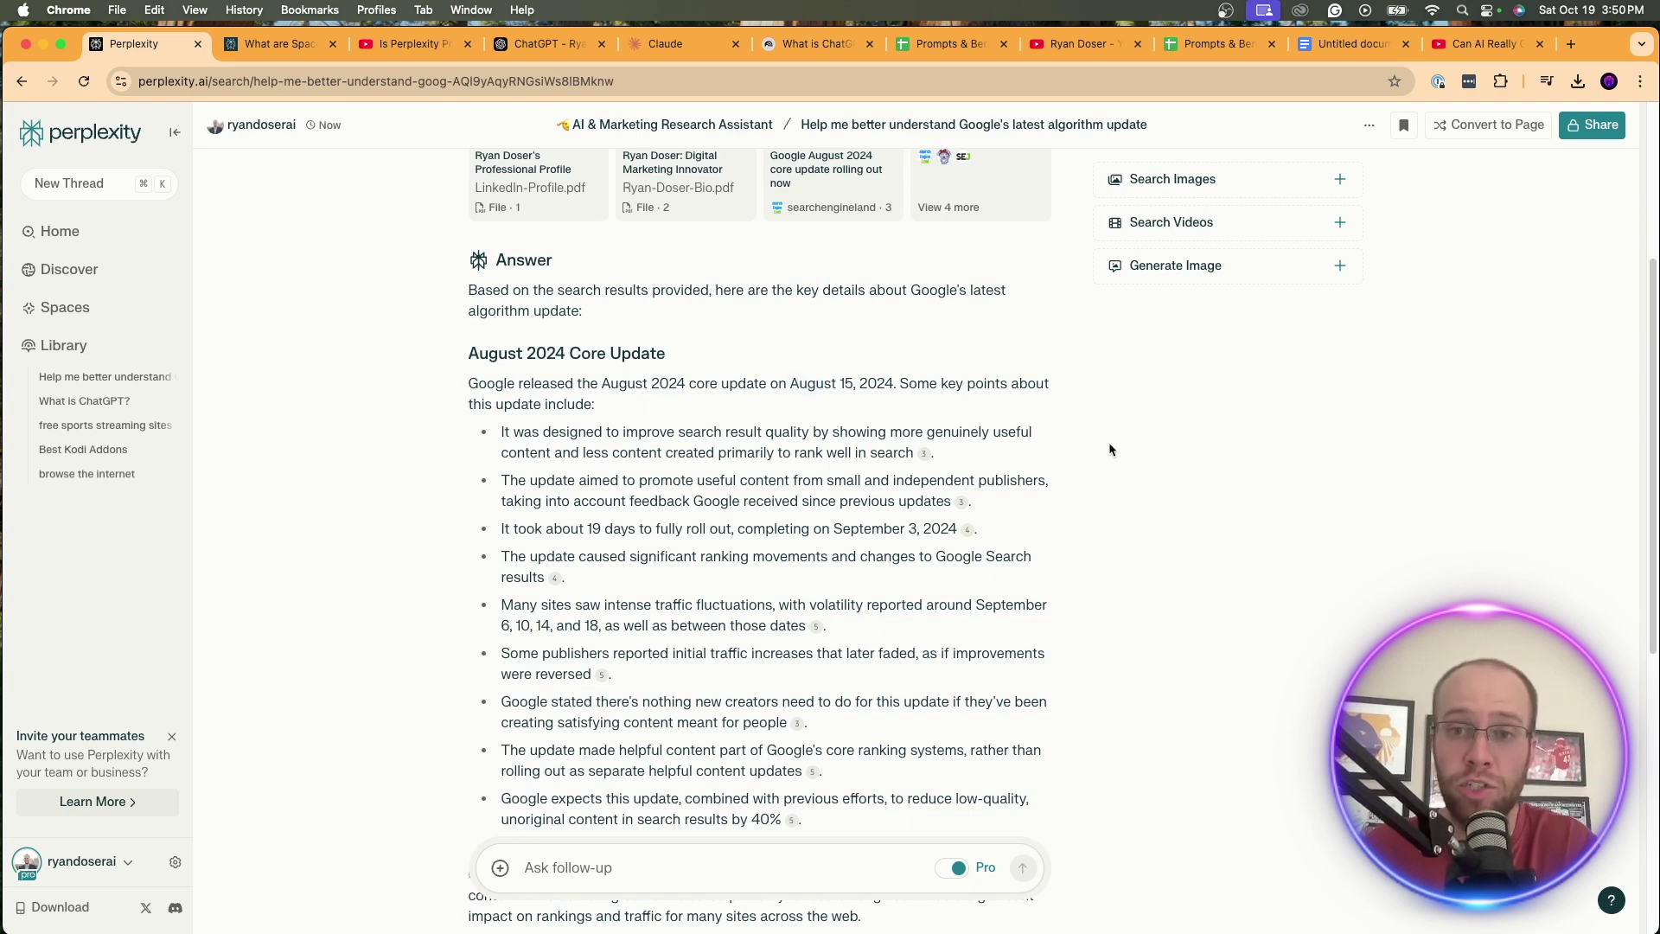
pyautogui.scroll(-6, 1108, 445)
pyautogui.scroll(5, 1108, 445)
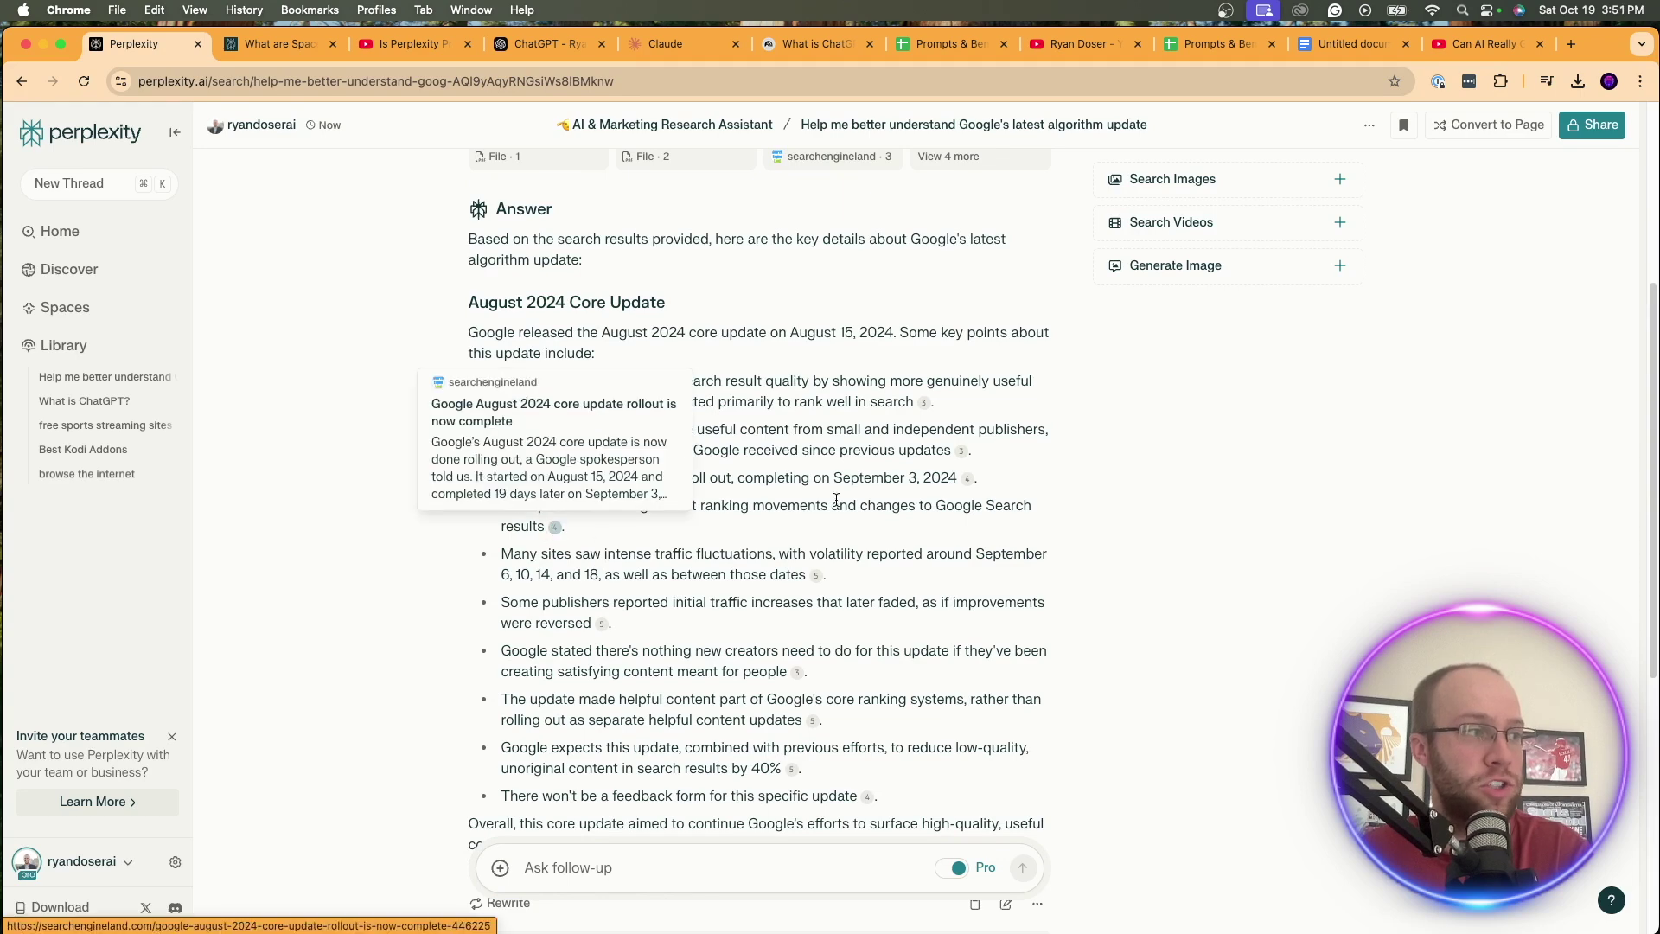
pyautogui.scroll(-8, 815, 507)
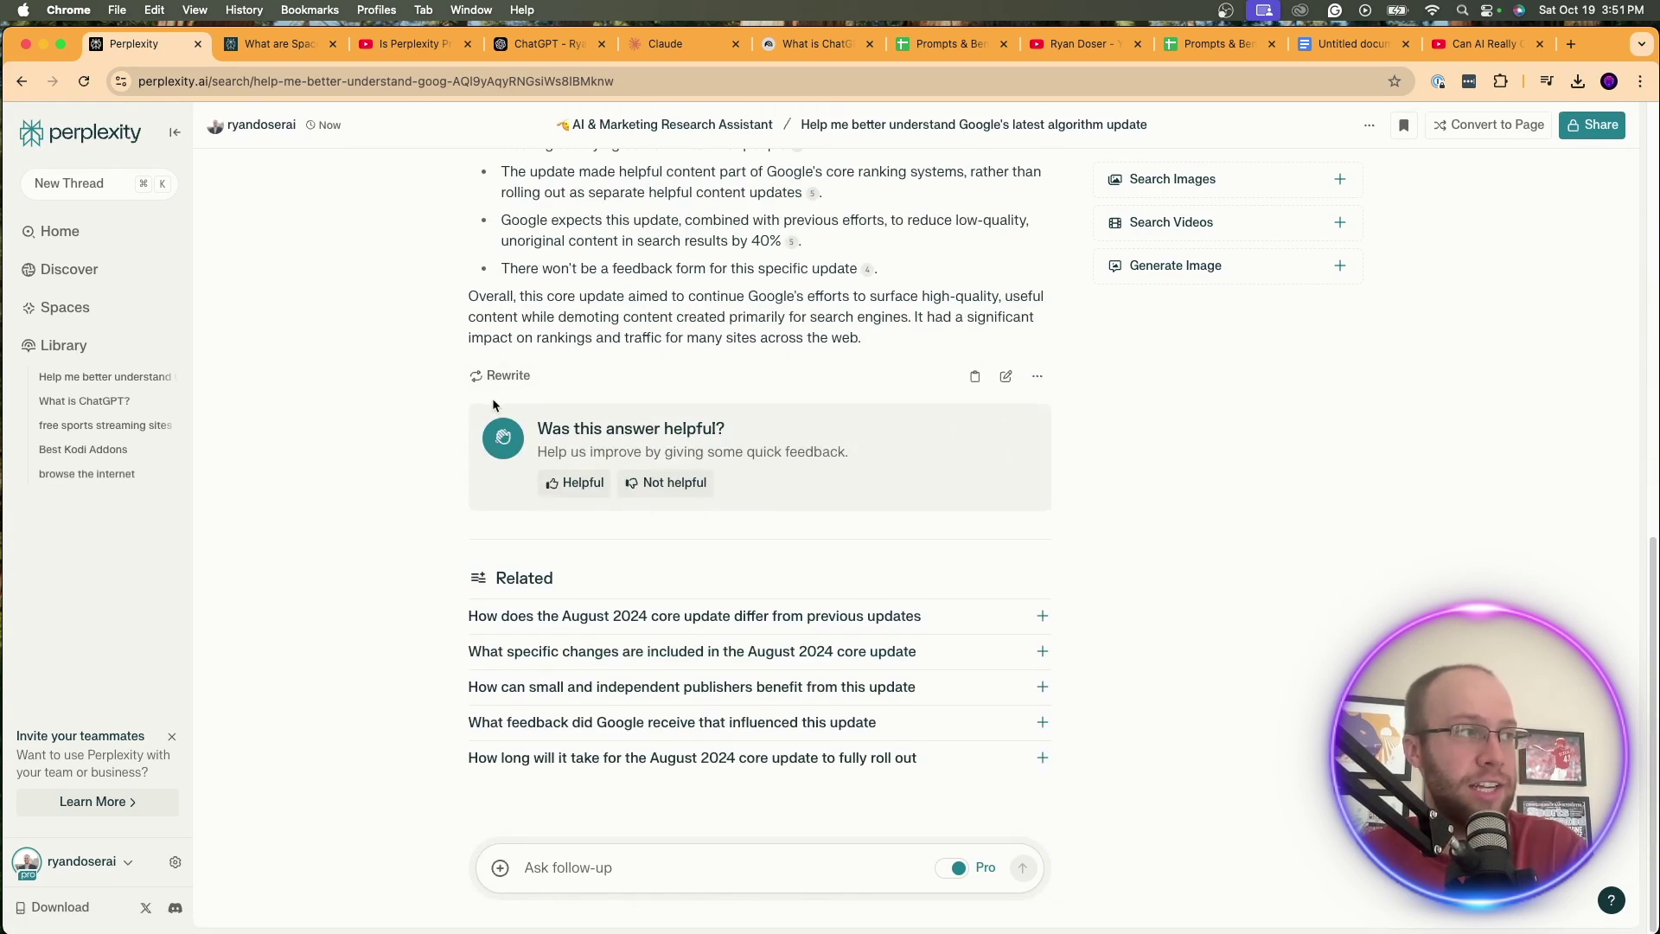
pyautogui.scroll(1, 502, 393)
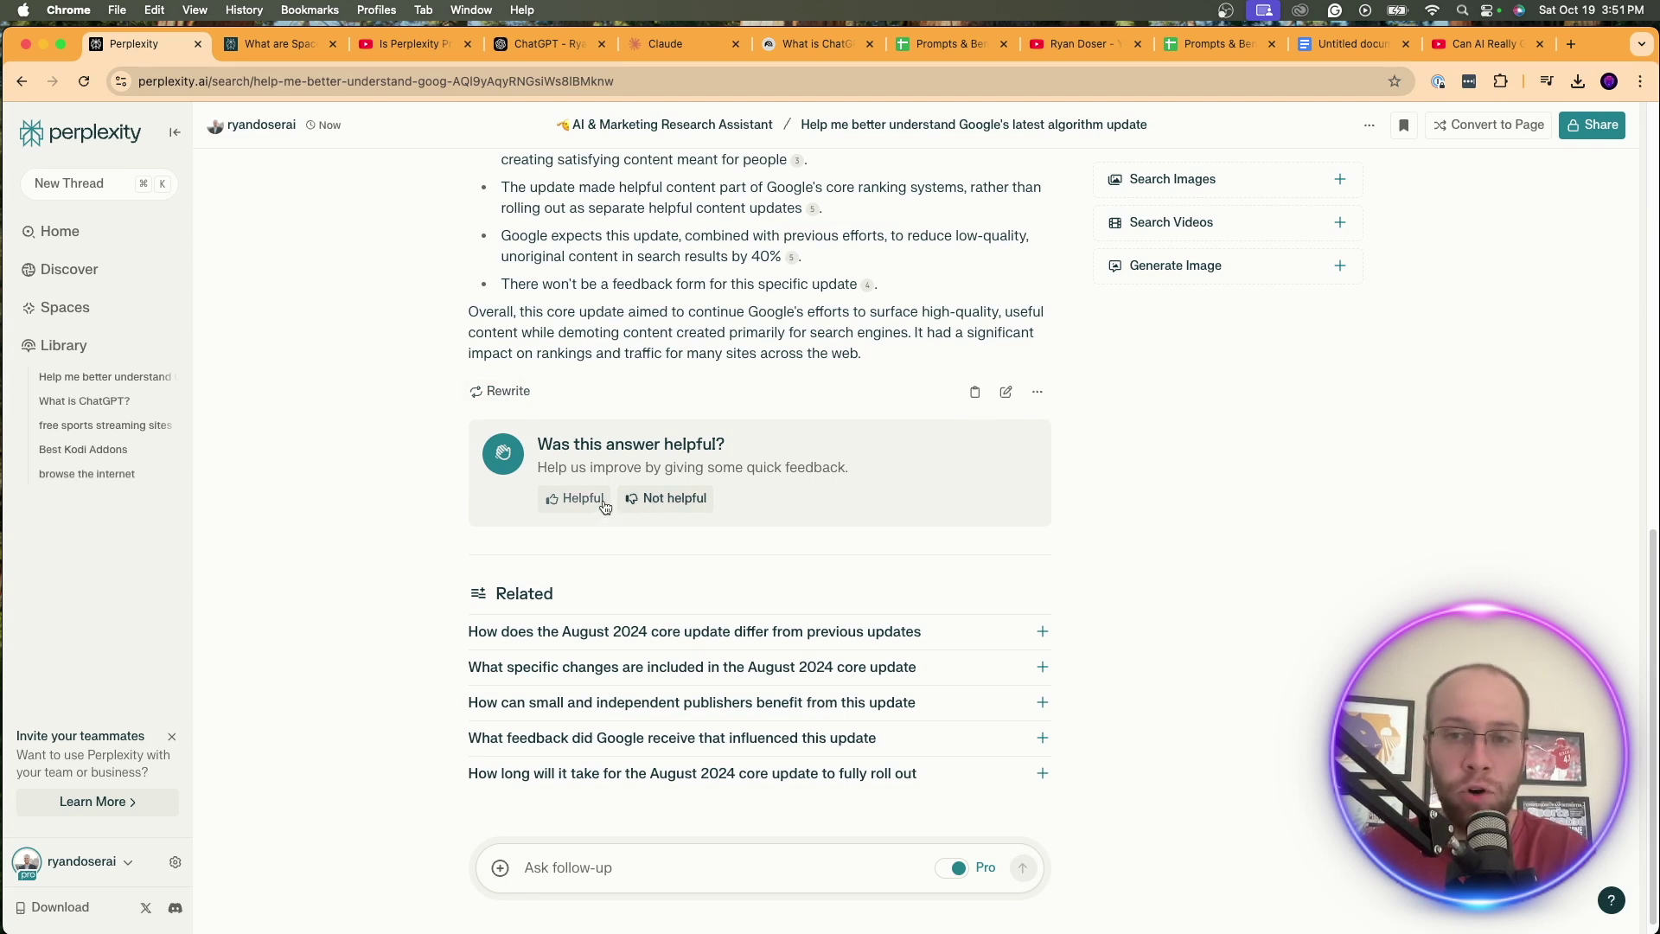
pyautogui.scroll(-1, 598, 572)
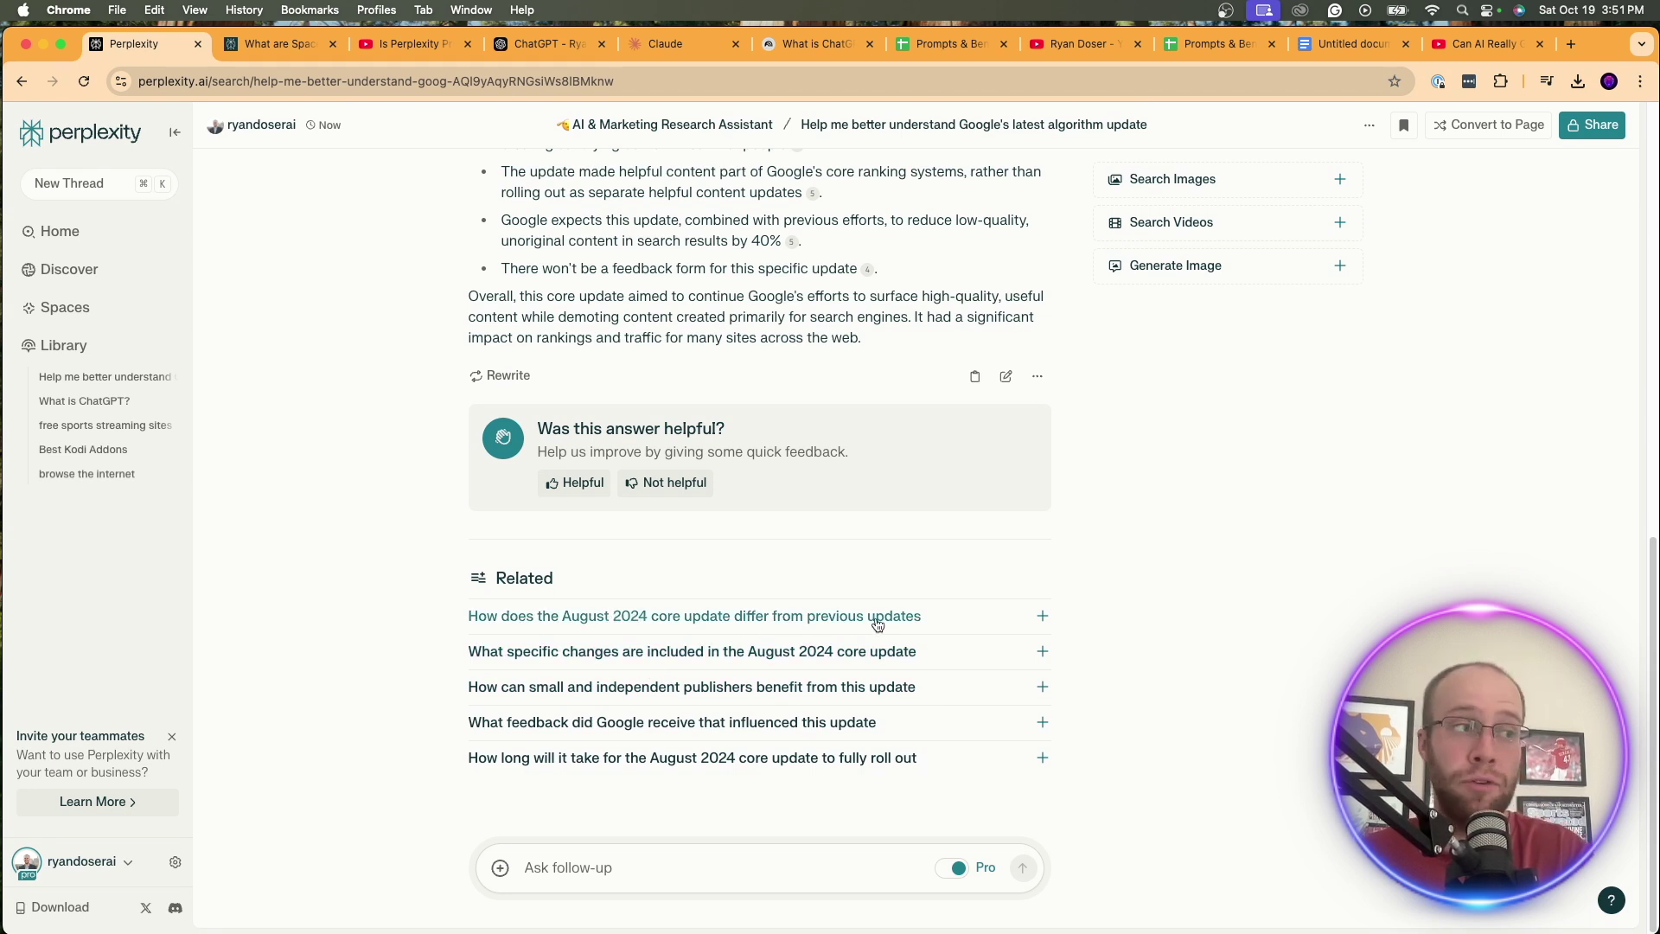
# Submit the related question on how the August 2024 core update differs from earlier updates
pyautogui.click(905, 620)
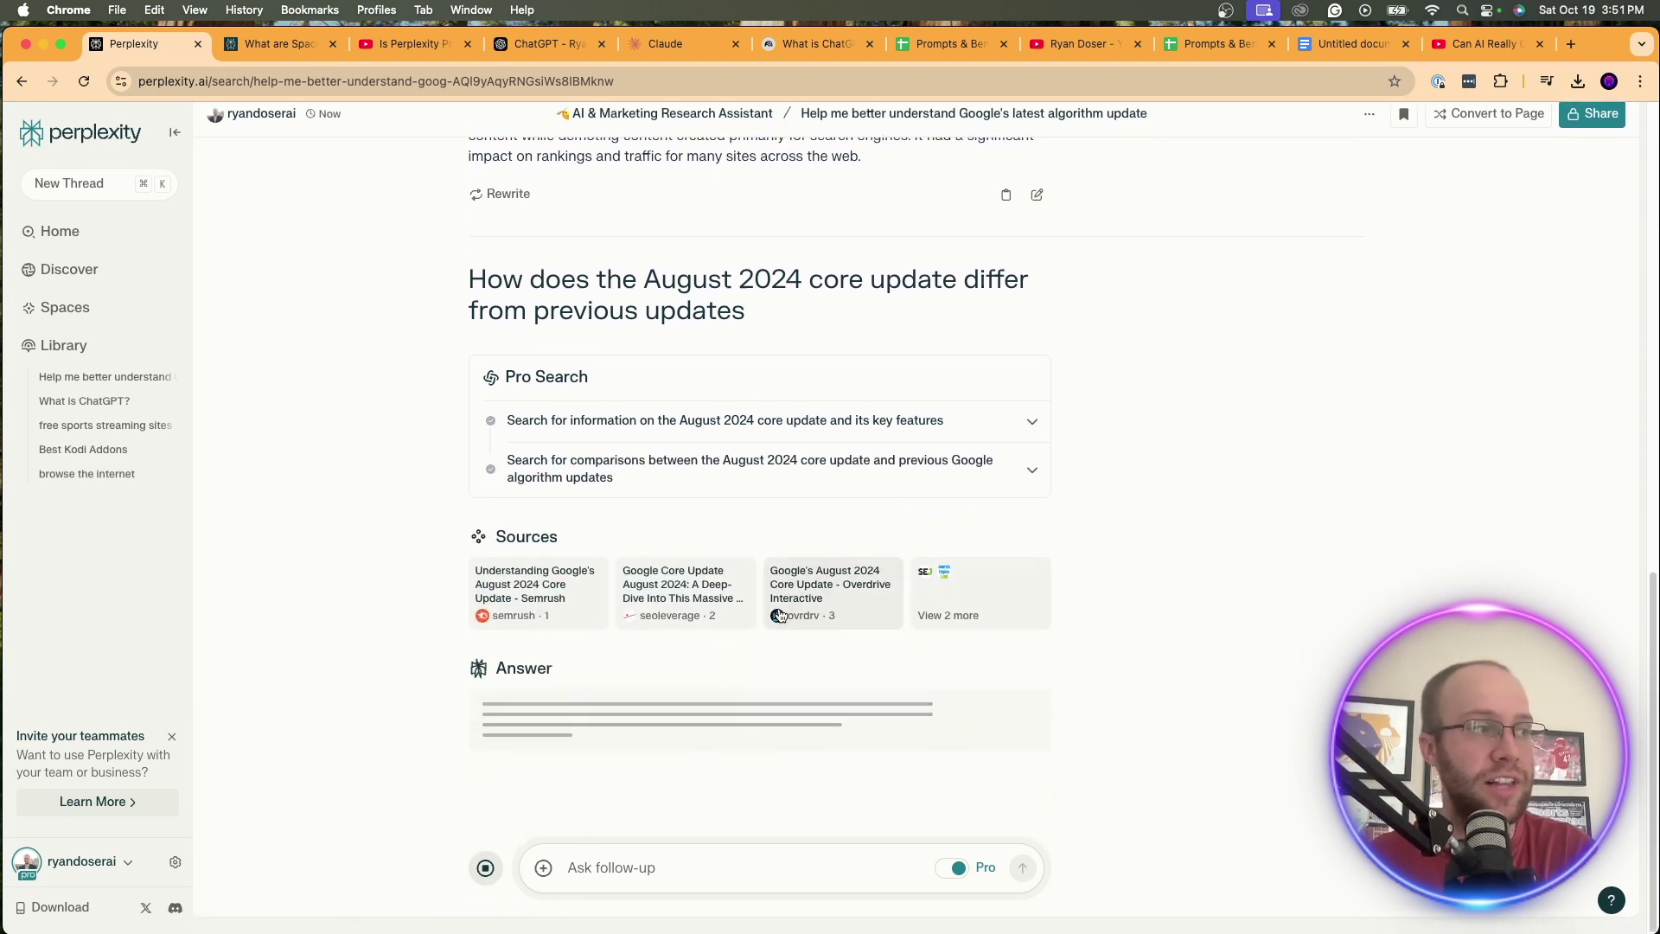
pyautogui.scroll(15, 1056, 506)
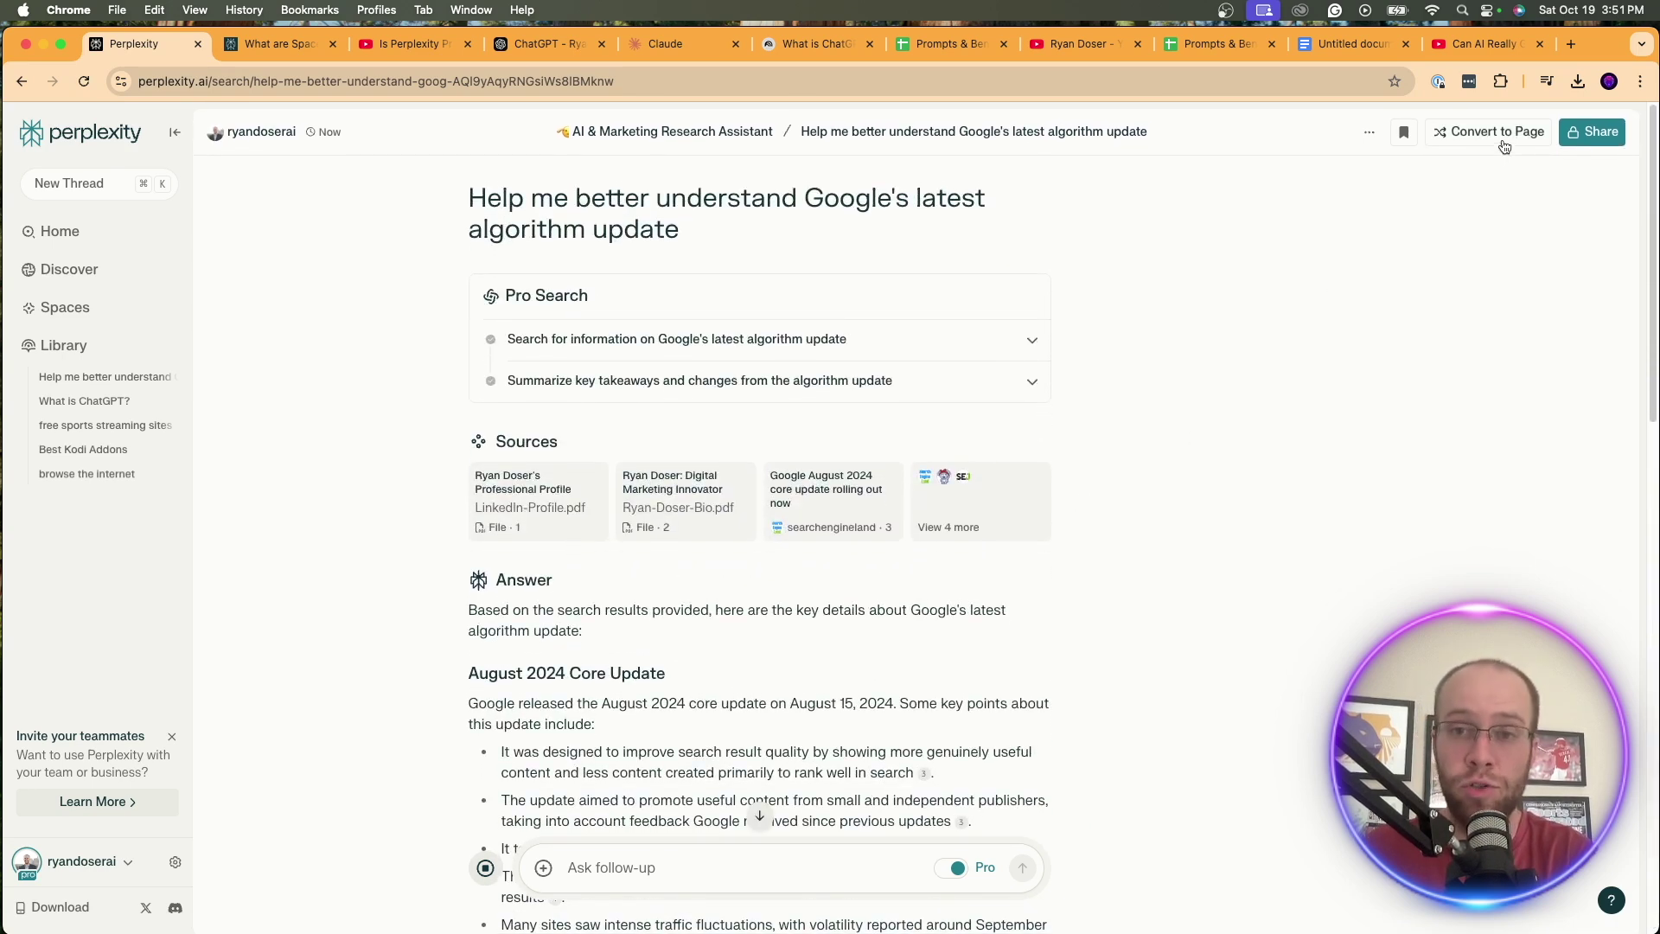
pyautogui.click(422, 49)
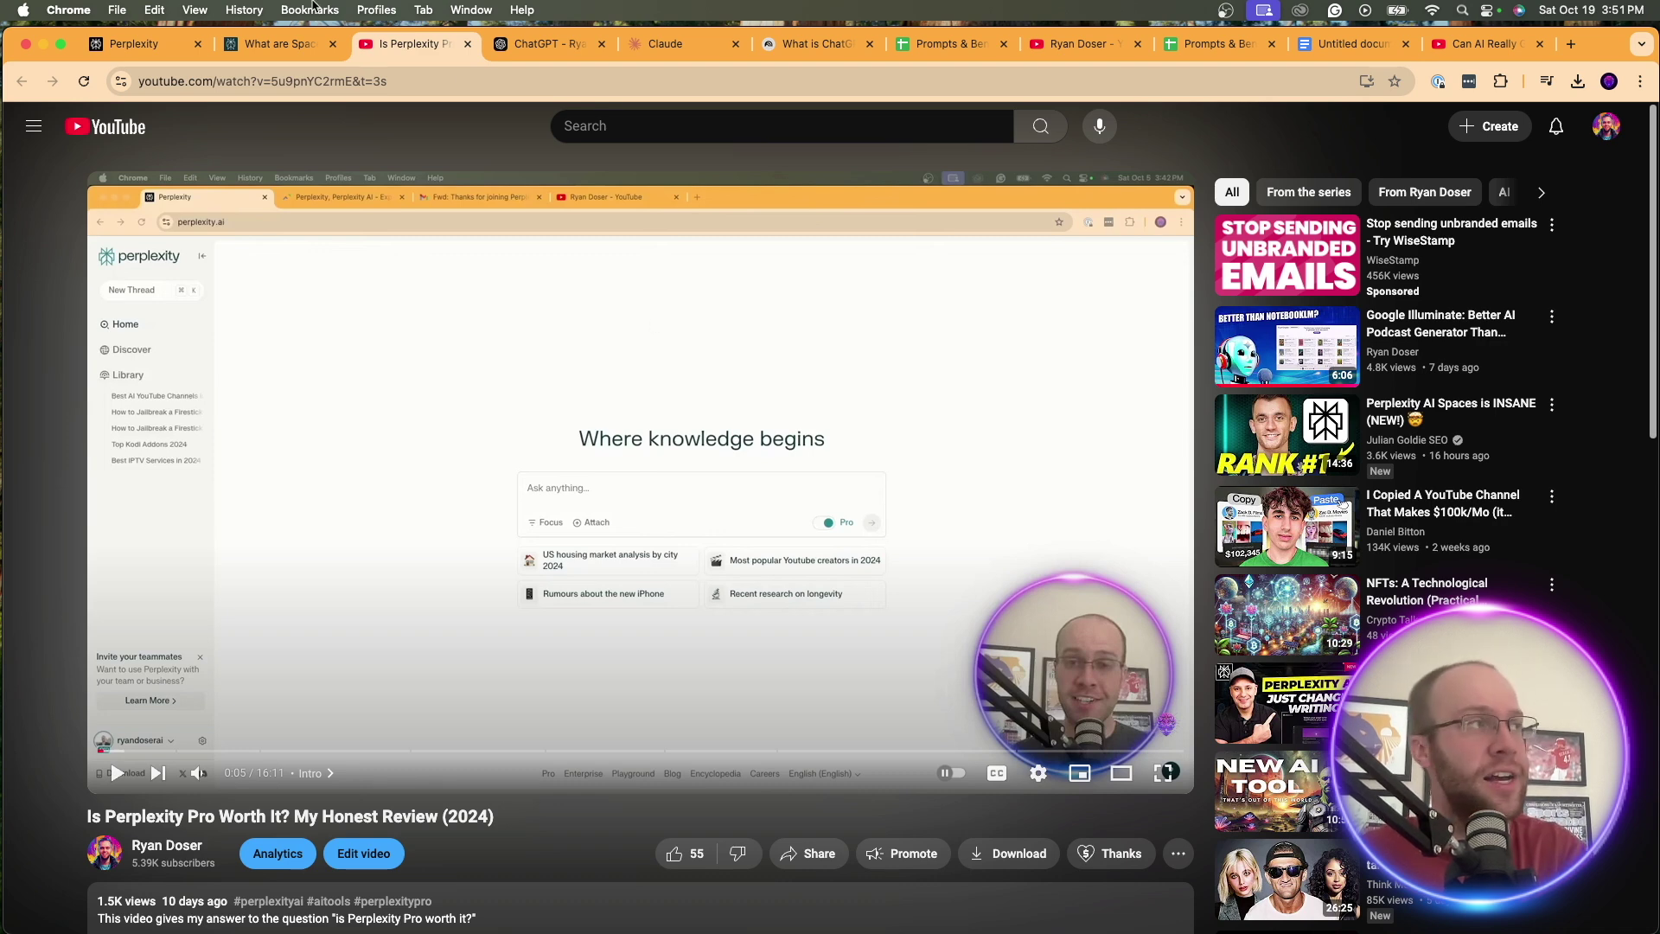
pyautogui.click(117, 51)
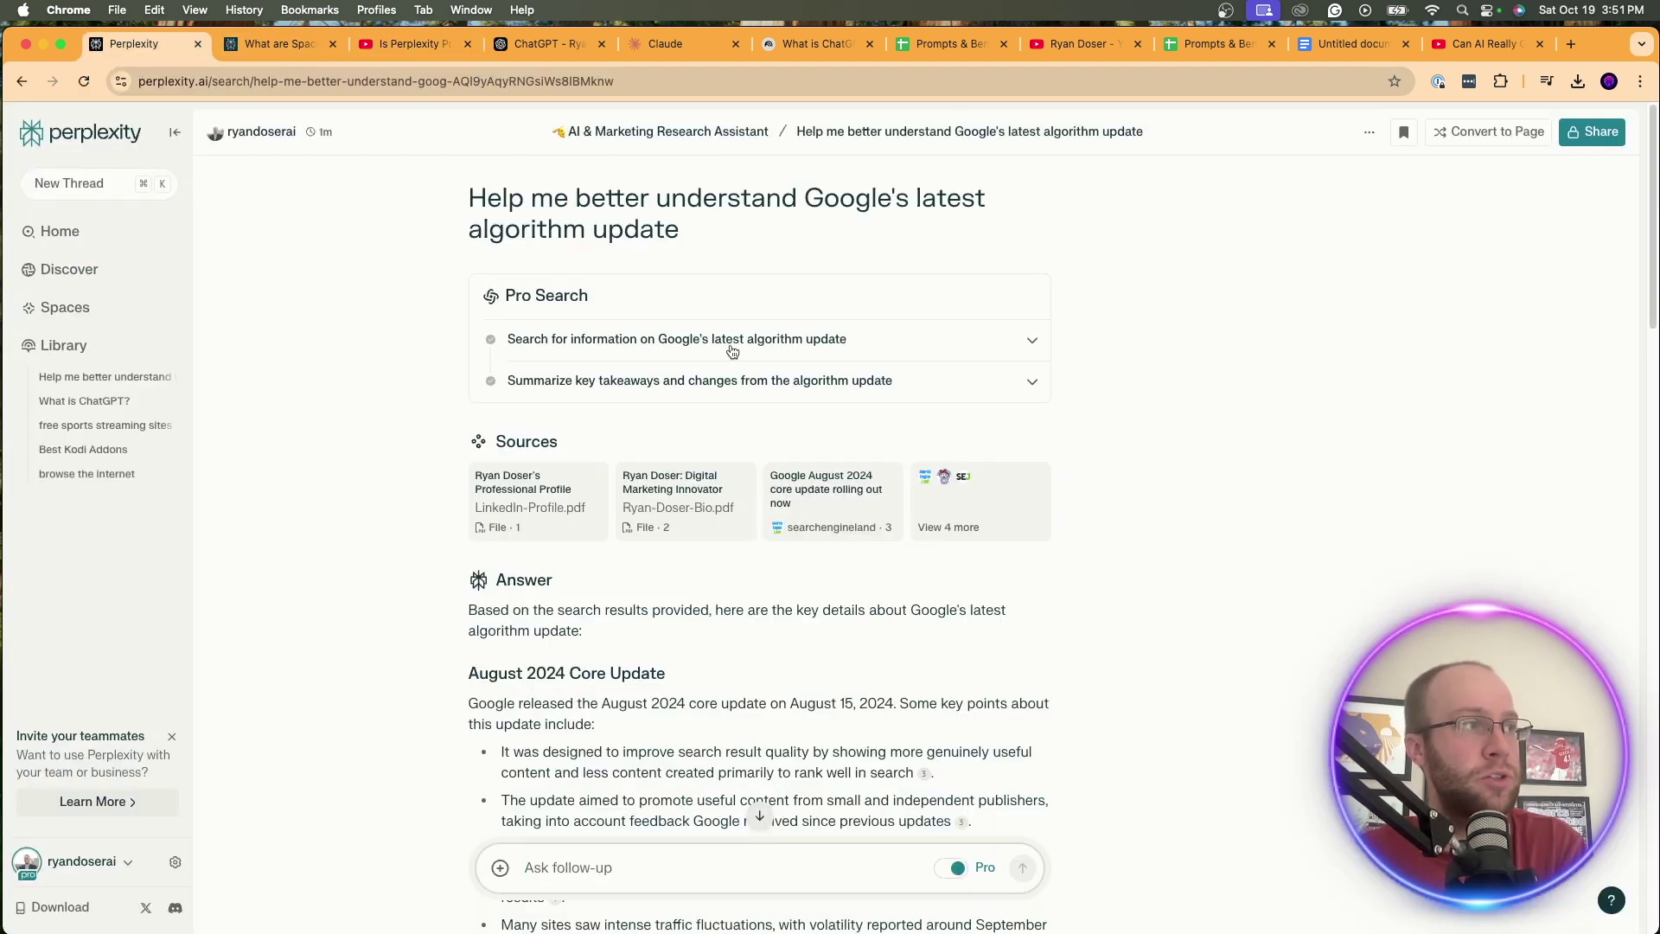
# Convert the thread into the Page 'Understanding Google's Latest Algorithm Update' and review its sections
pyautogui.click(1467, 136)
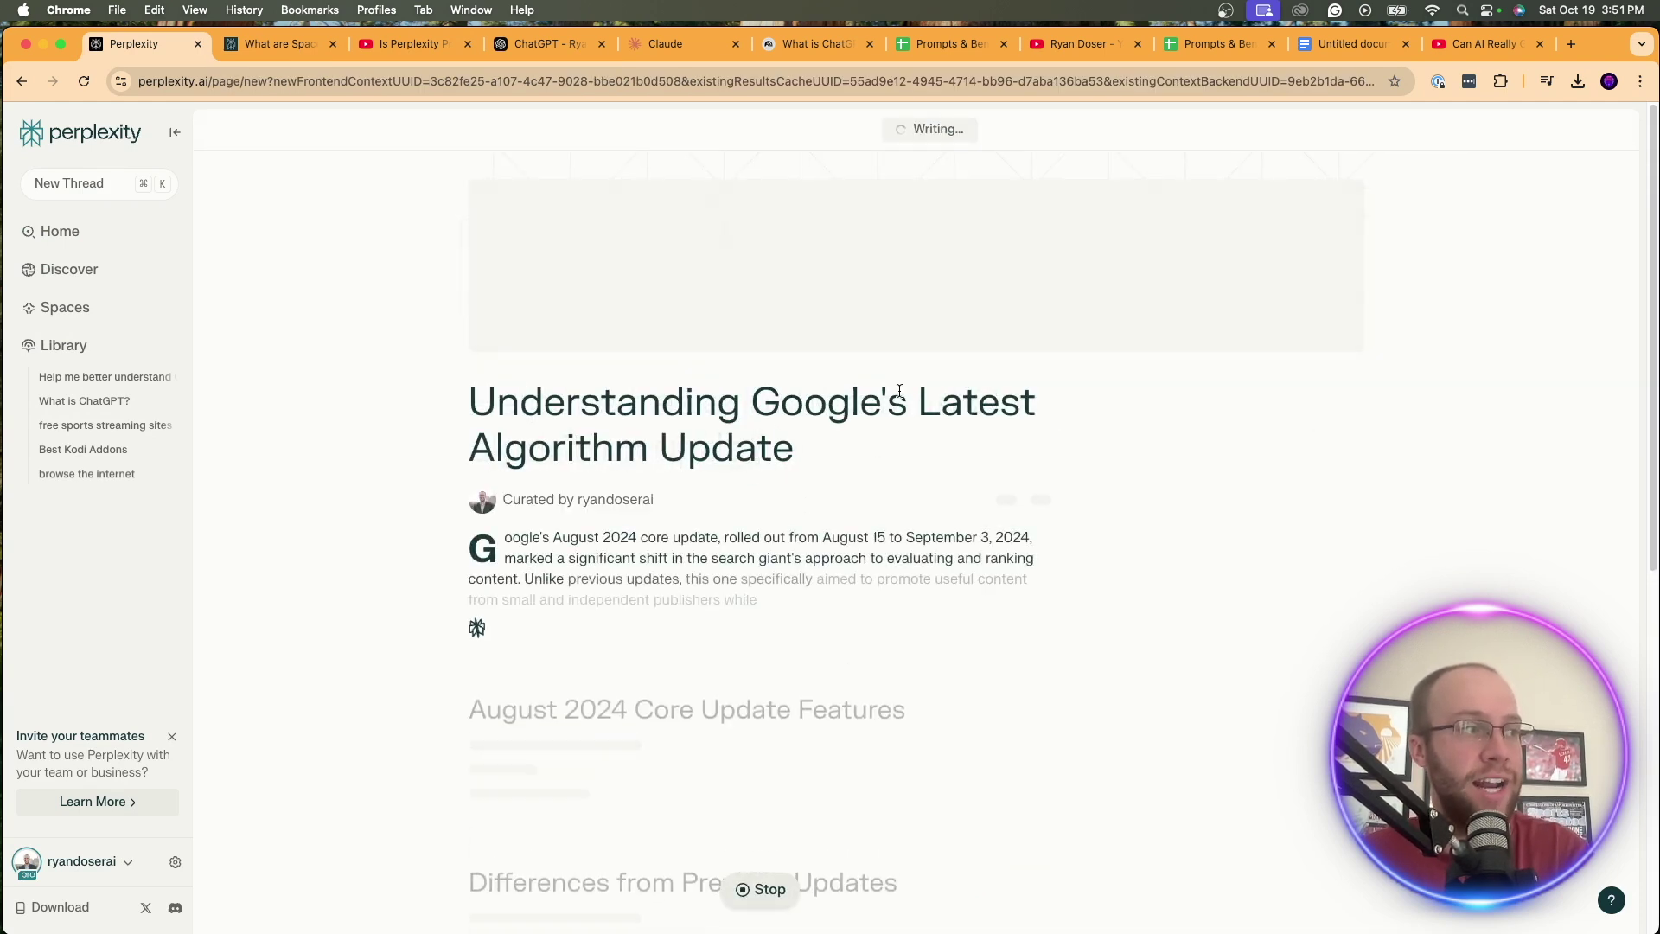
pyautogui.scroll(-2, 899, 391)
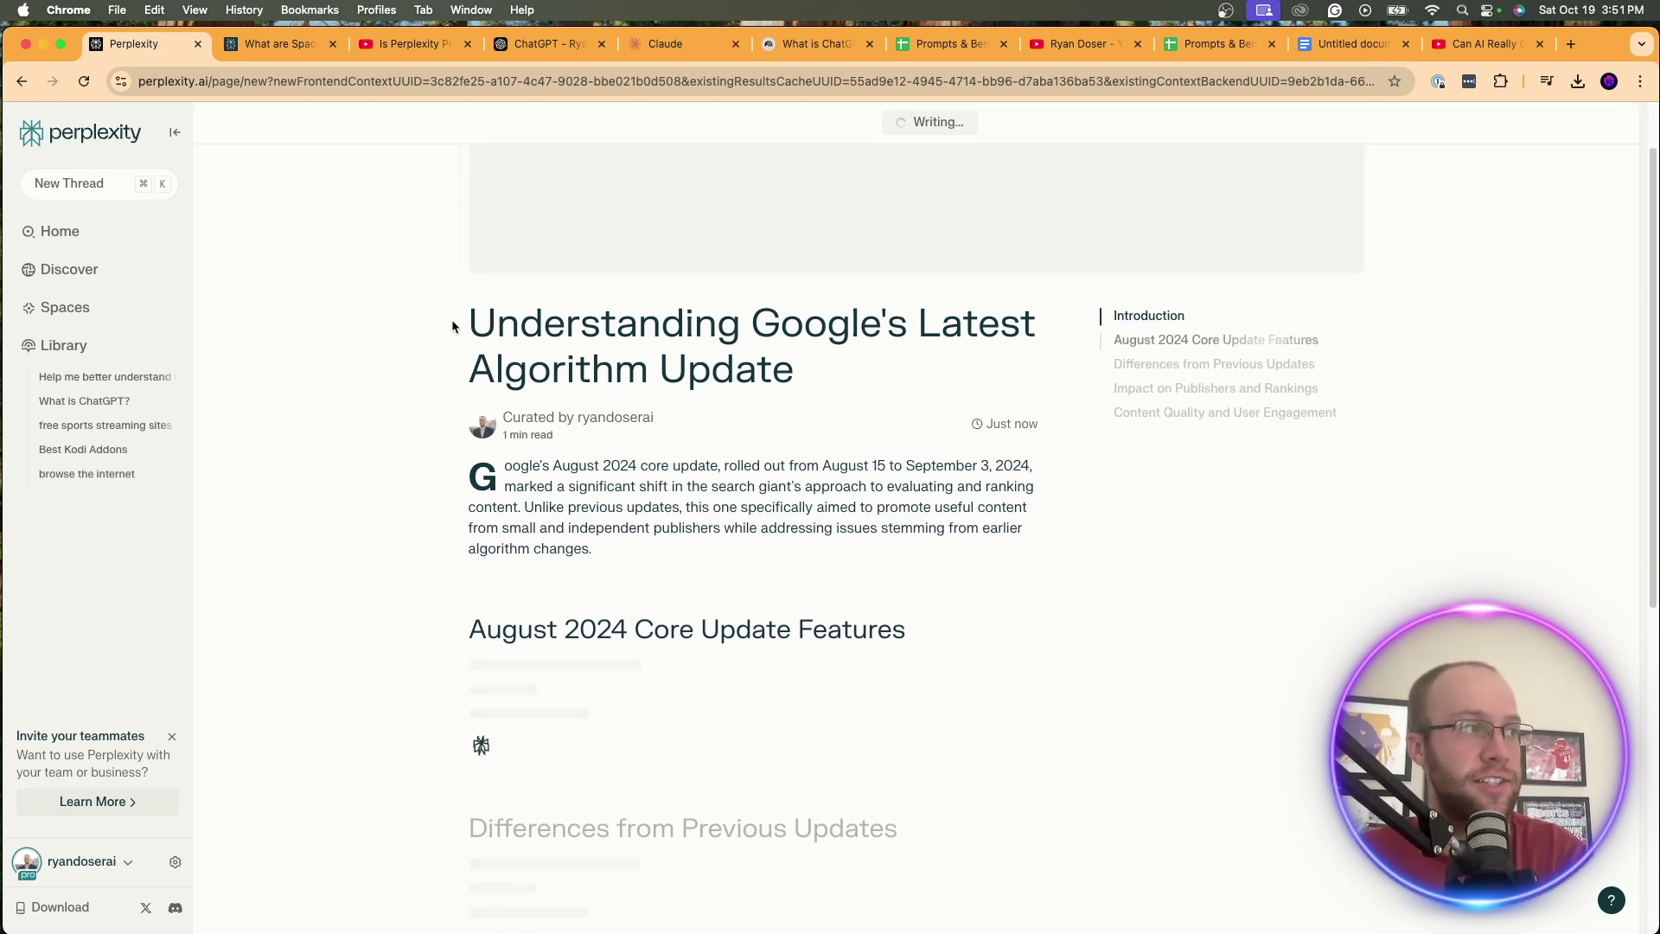
pyautogui.moveTo(452, 321); pyautogui.dragTo(948, 359)
pyautogui.click(949, 359)
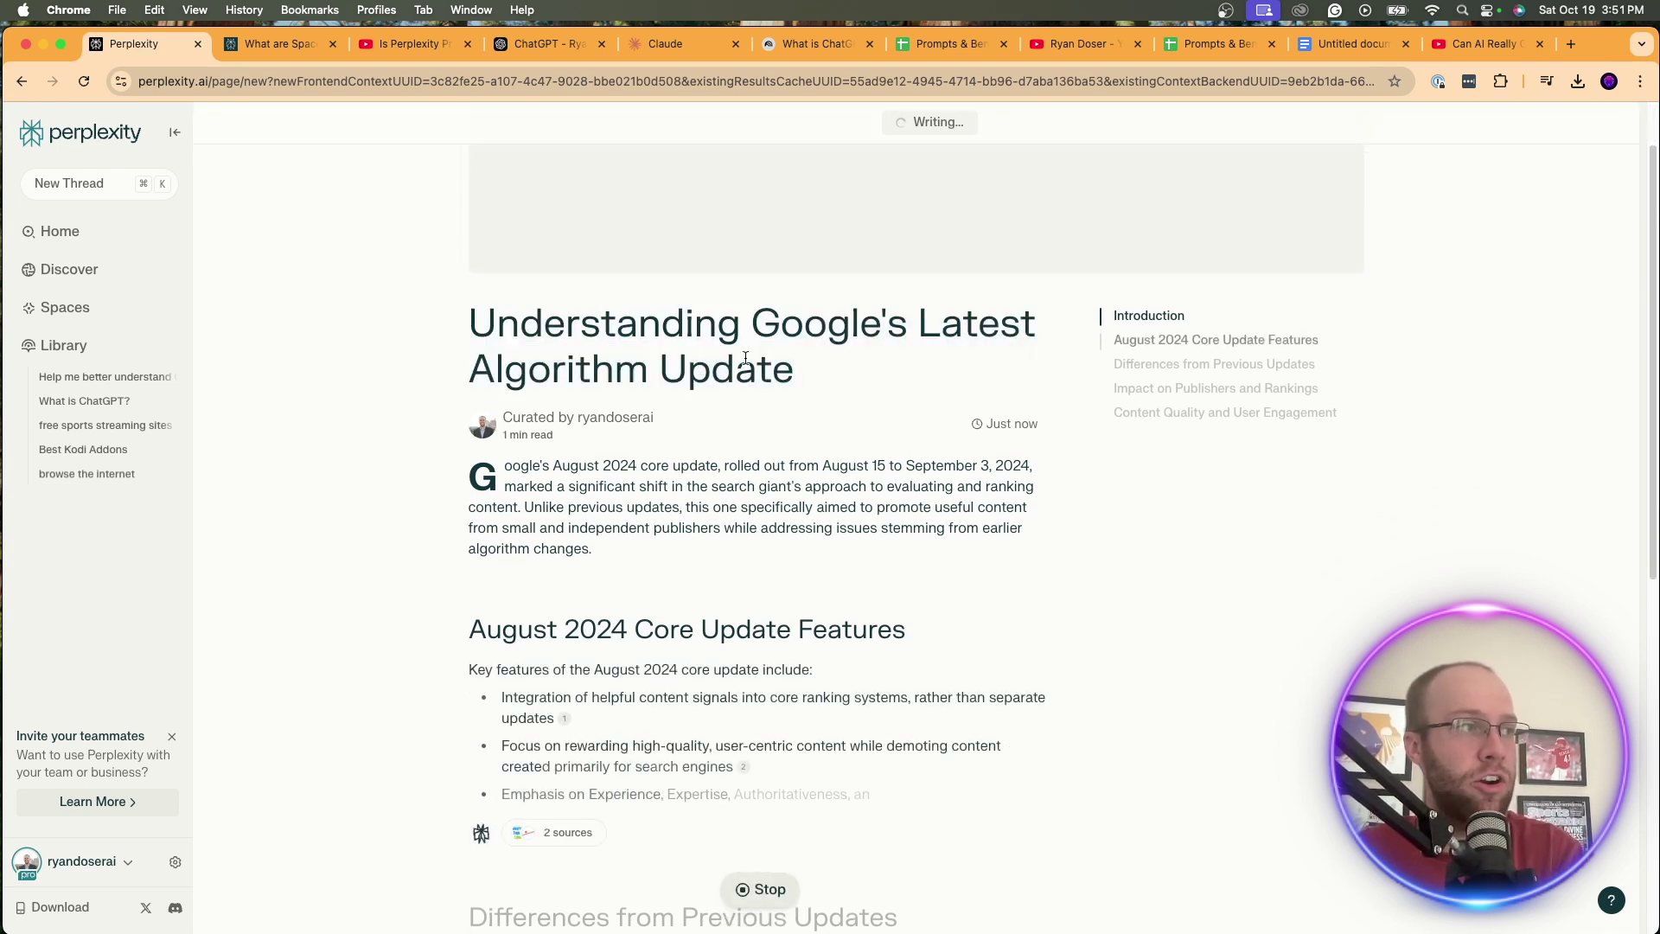
pyautogui.scroll(-5, 681, 398)
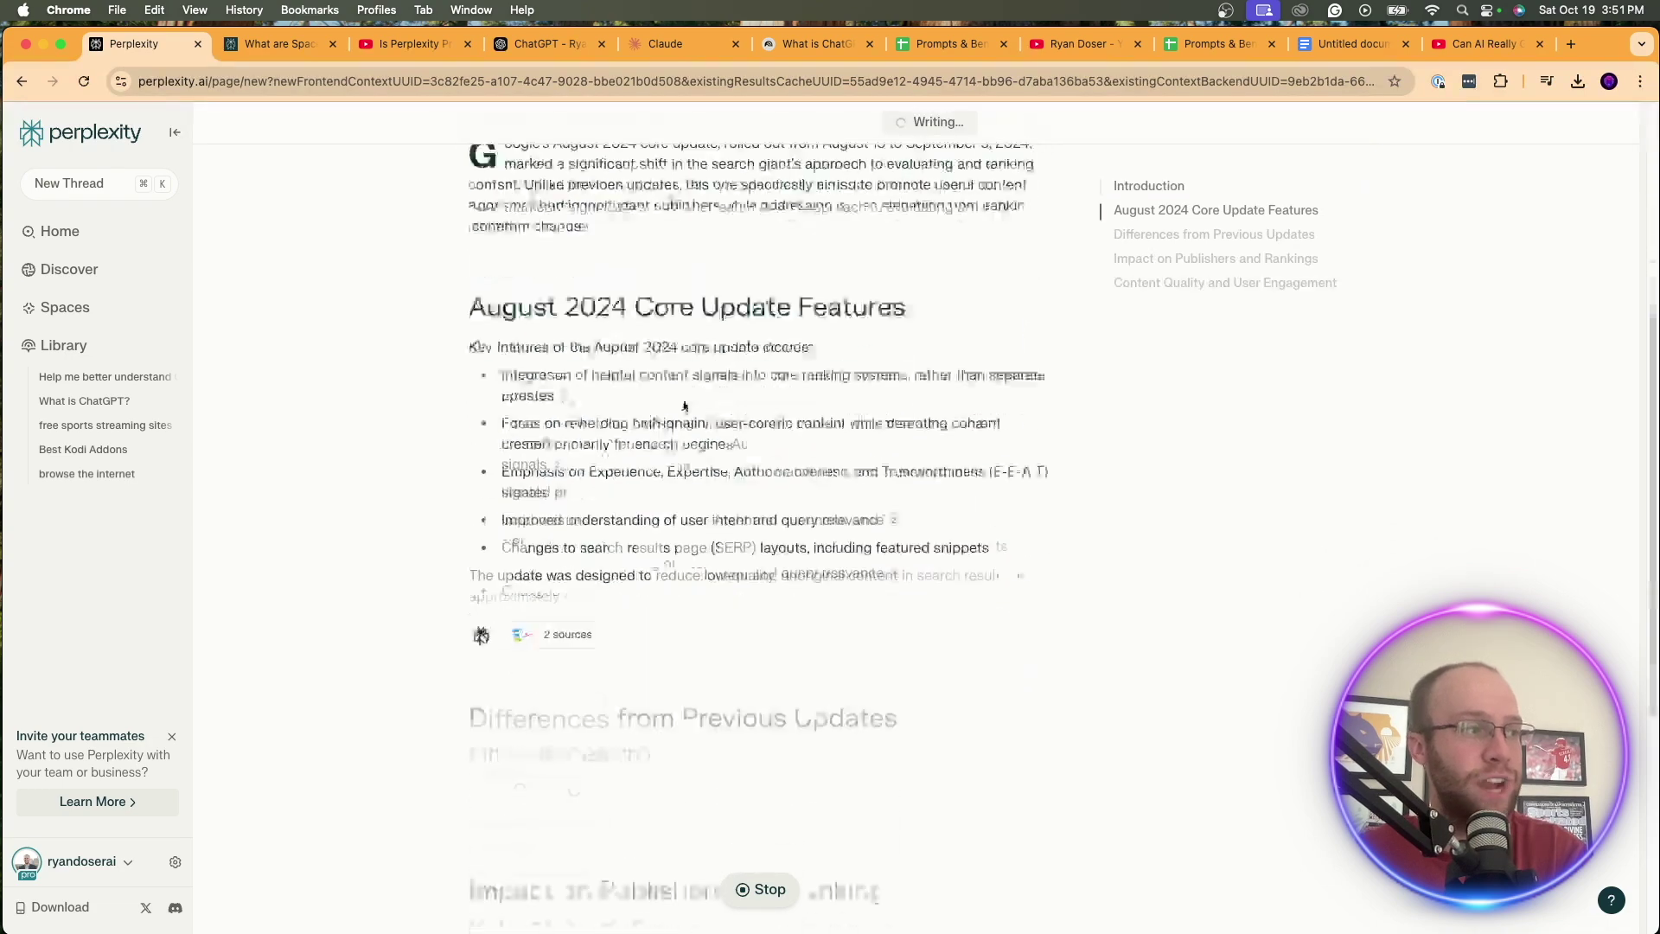
pyautogui.scroll(6, 822, 446)
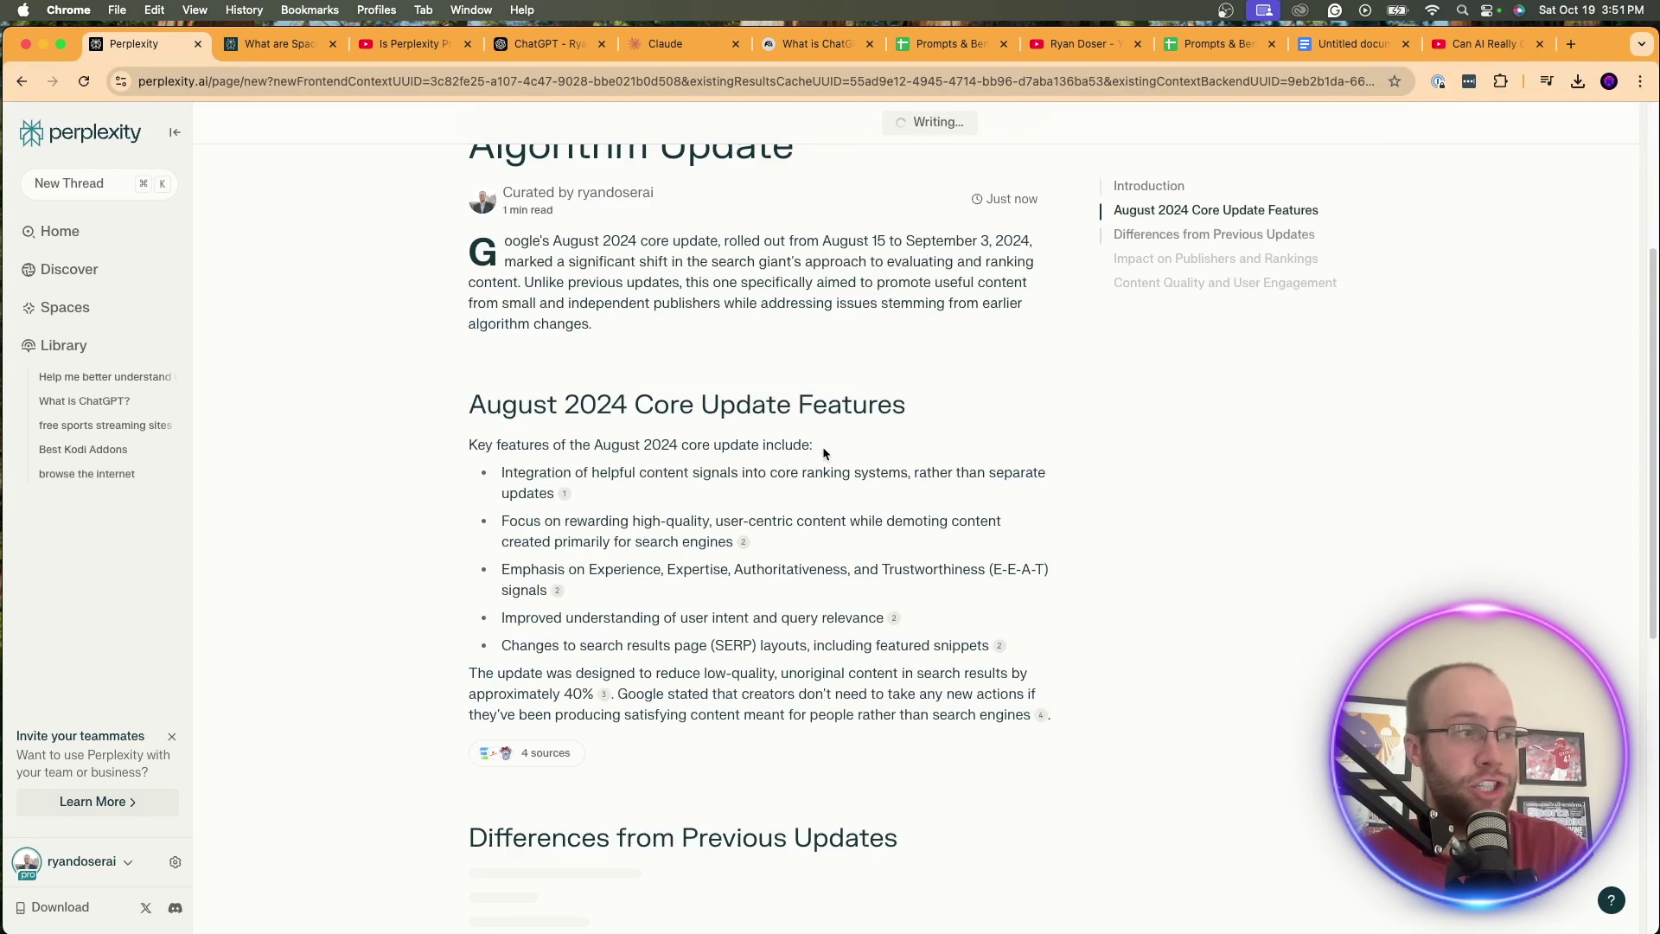
pyautogui.scroll(-9, 822, 446)
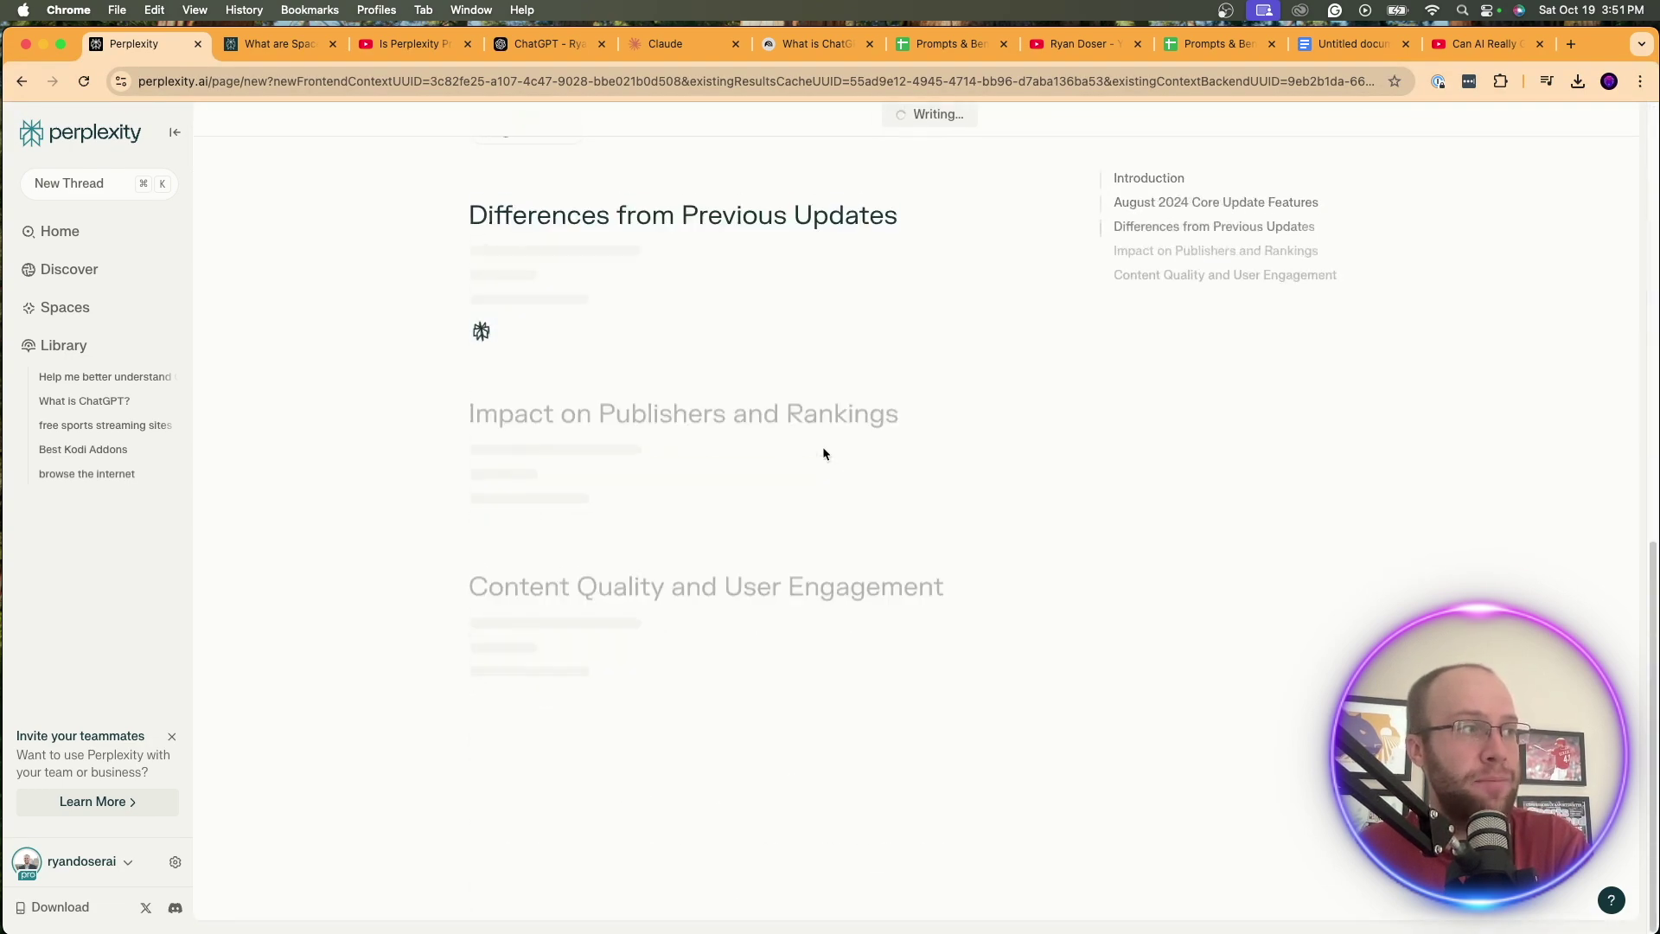
pyautogui.scroll(8, 823, 452)
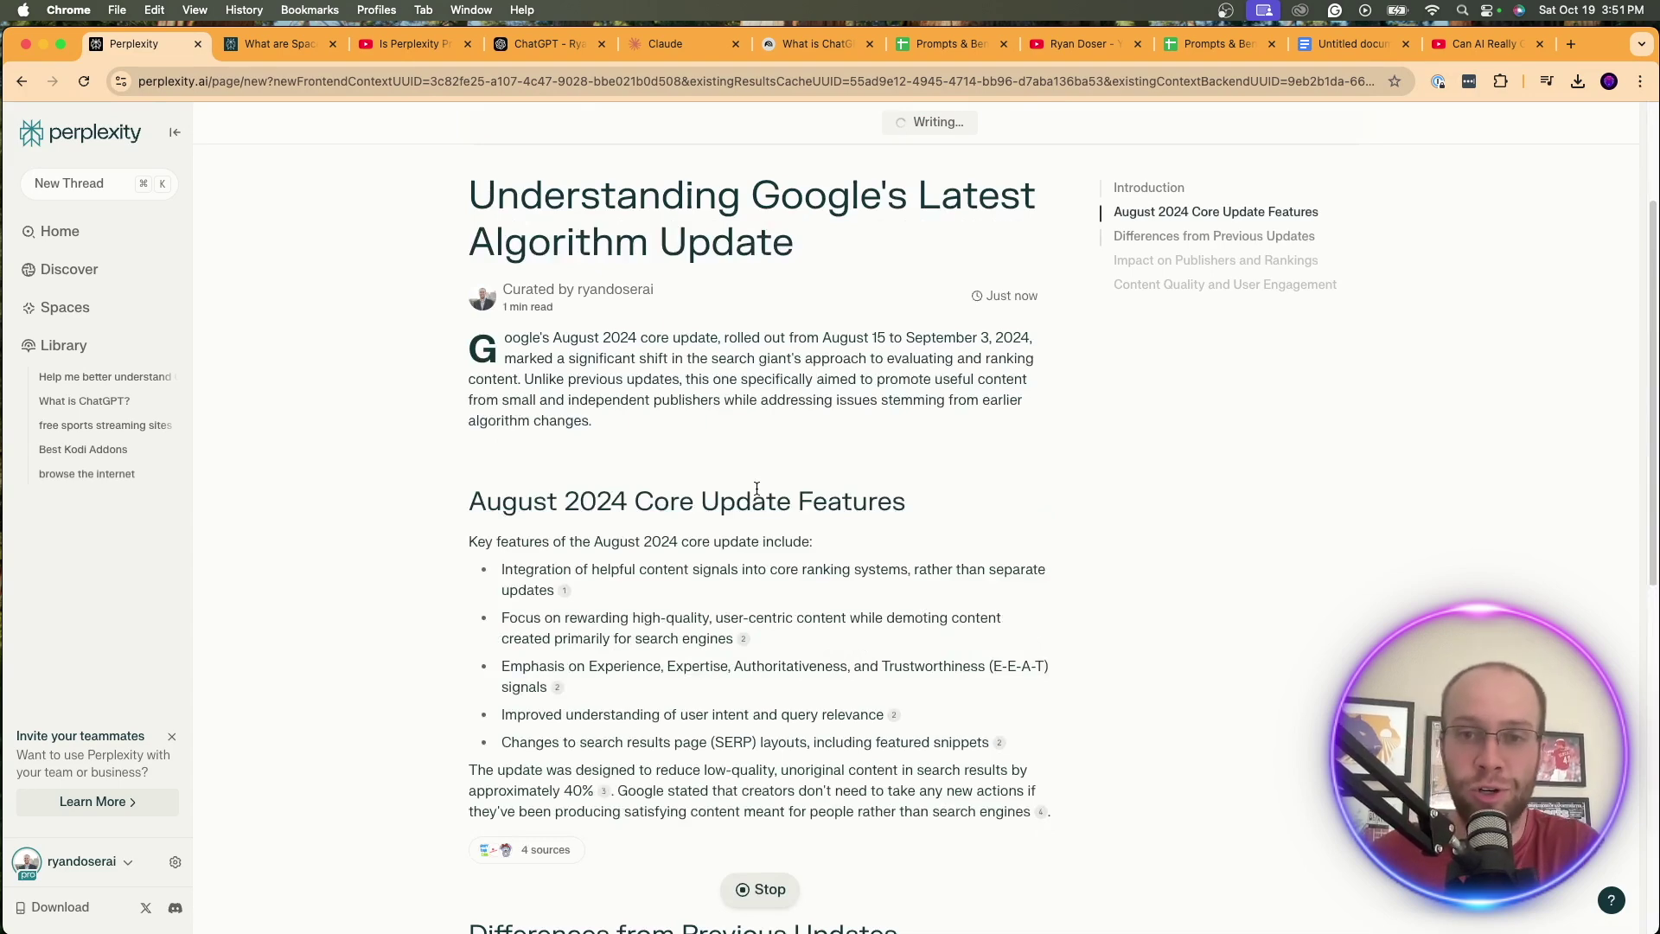
pyautogui.scroll(-8, 756, 489)
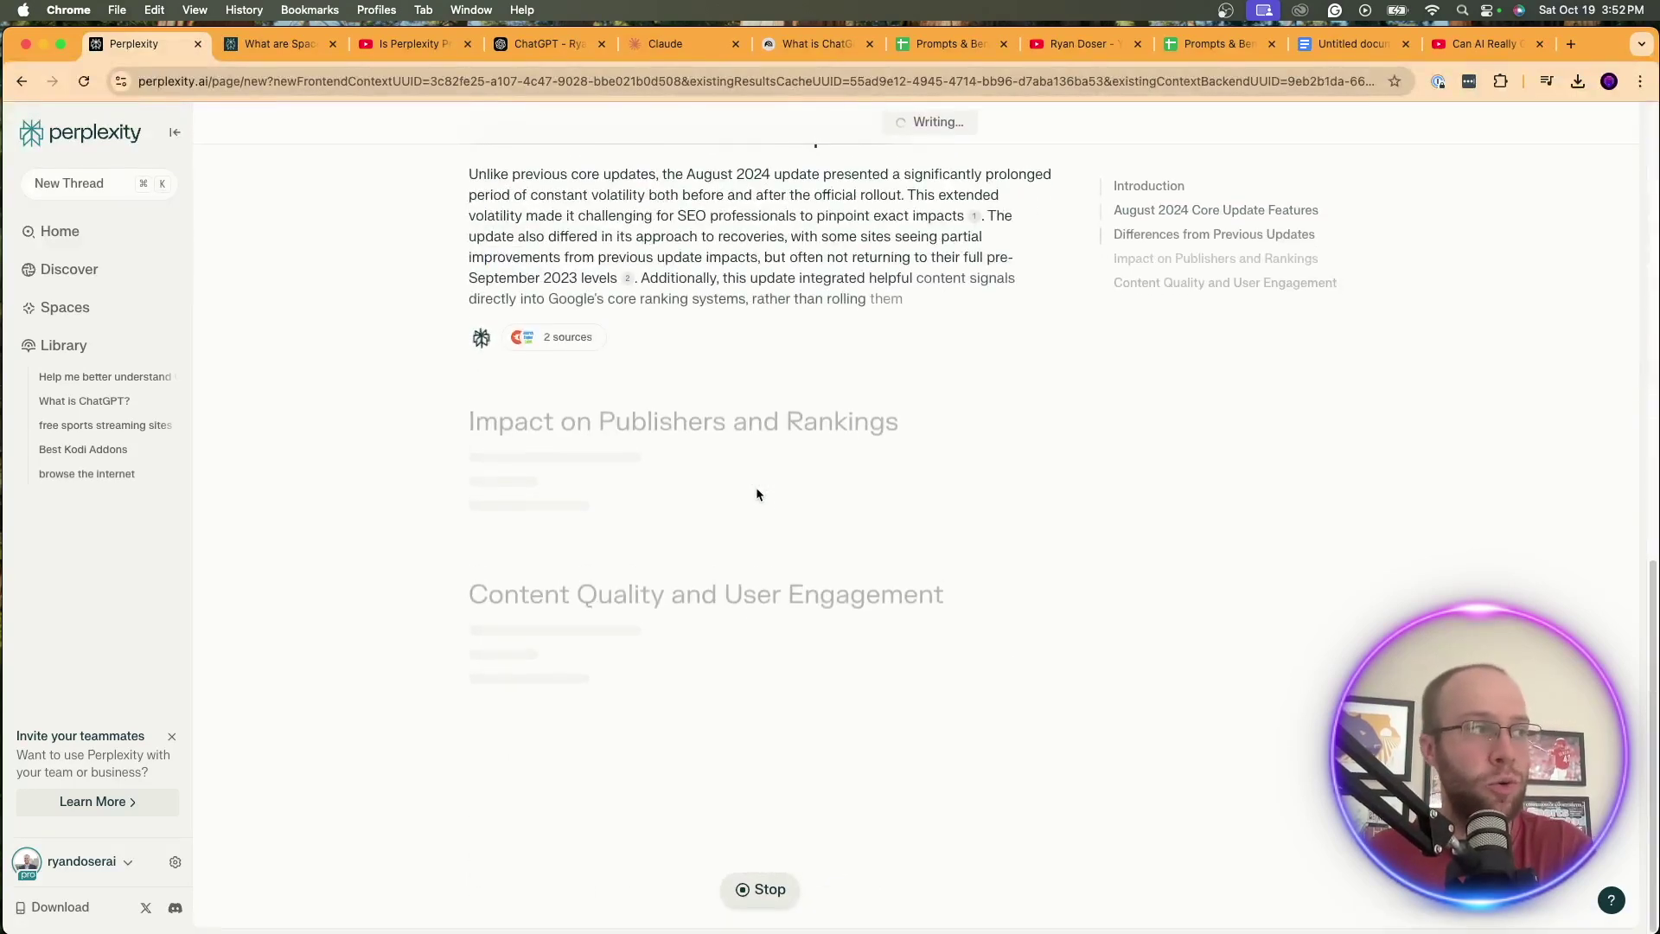
pyautogui.scroll(-2, 820, 441)
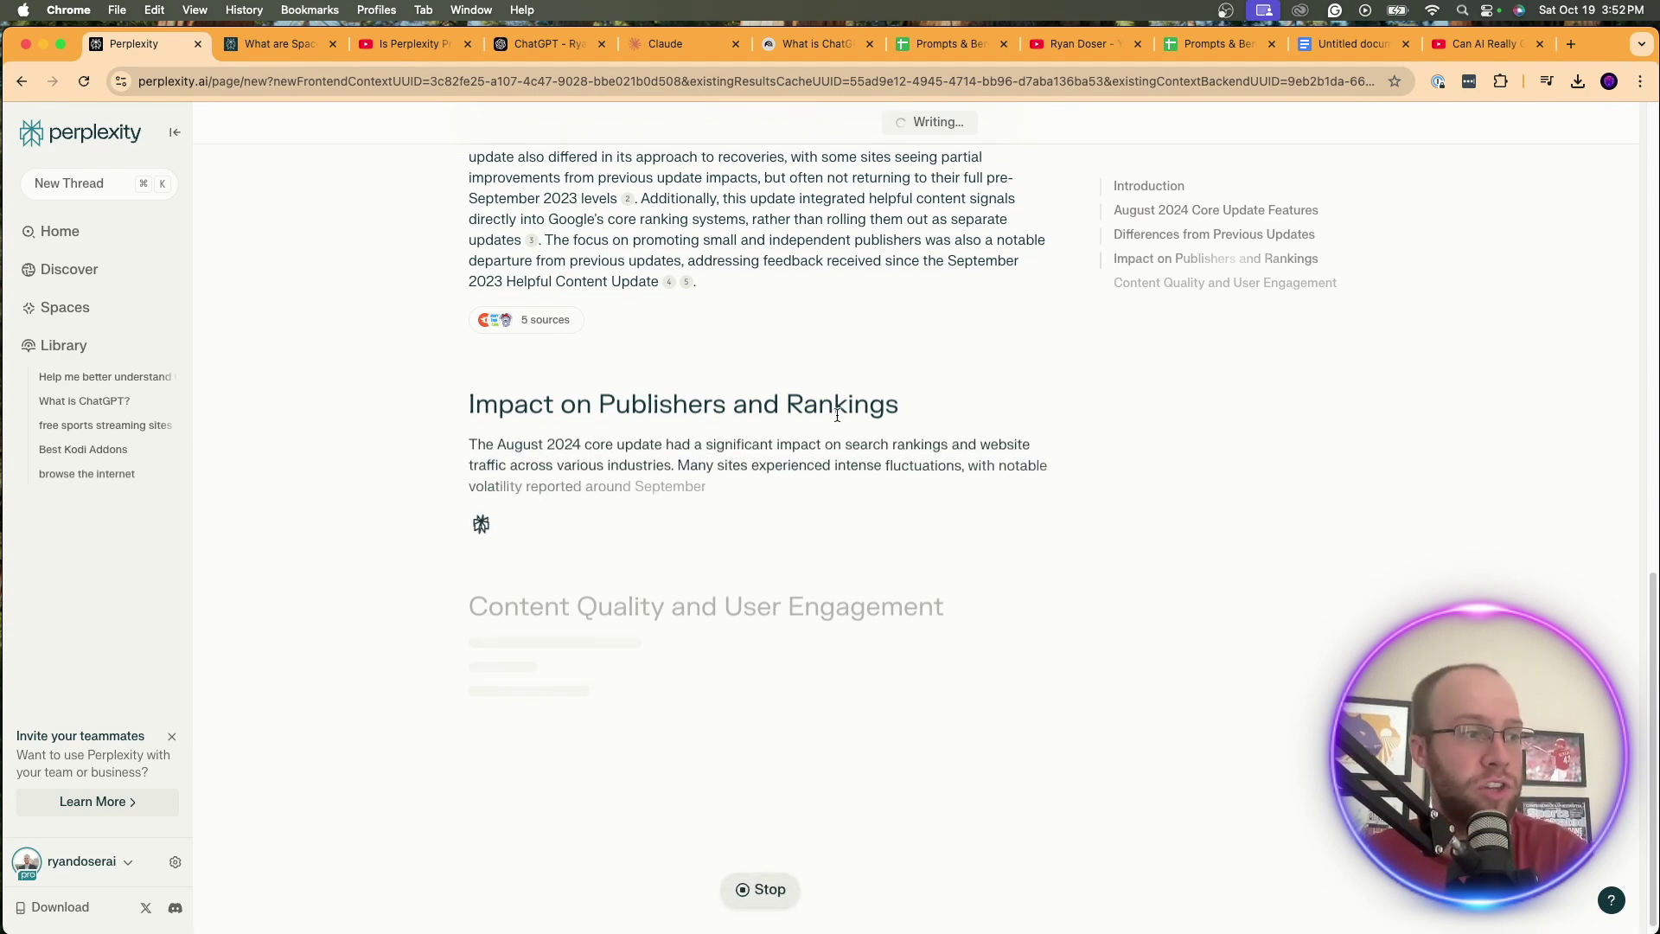
# Stop the Page generation and reopen the AI & Marketing Research Assistant space from Spaces
pyautogui.click(779, 890)
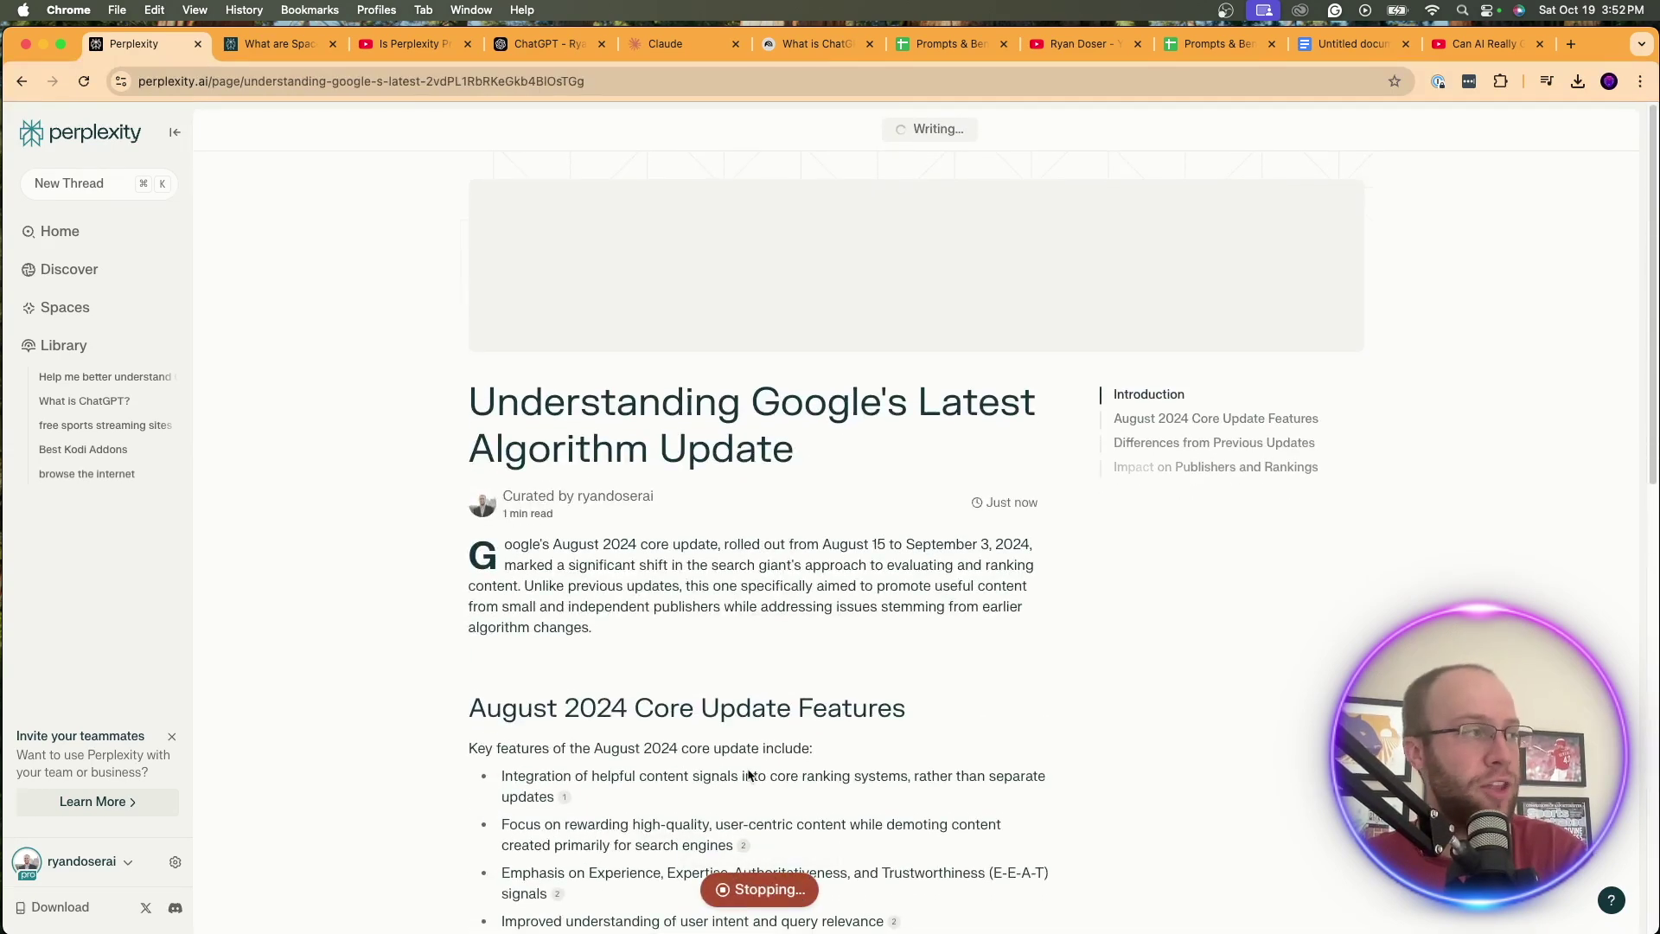
pyautogui.click(82, 313)
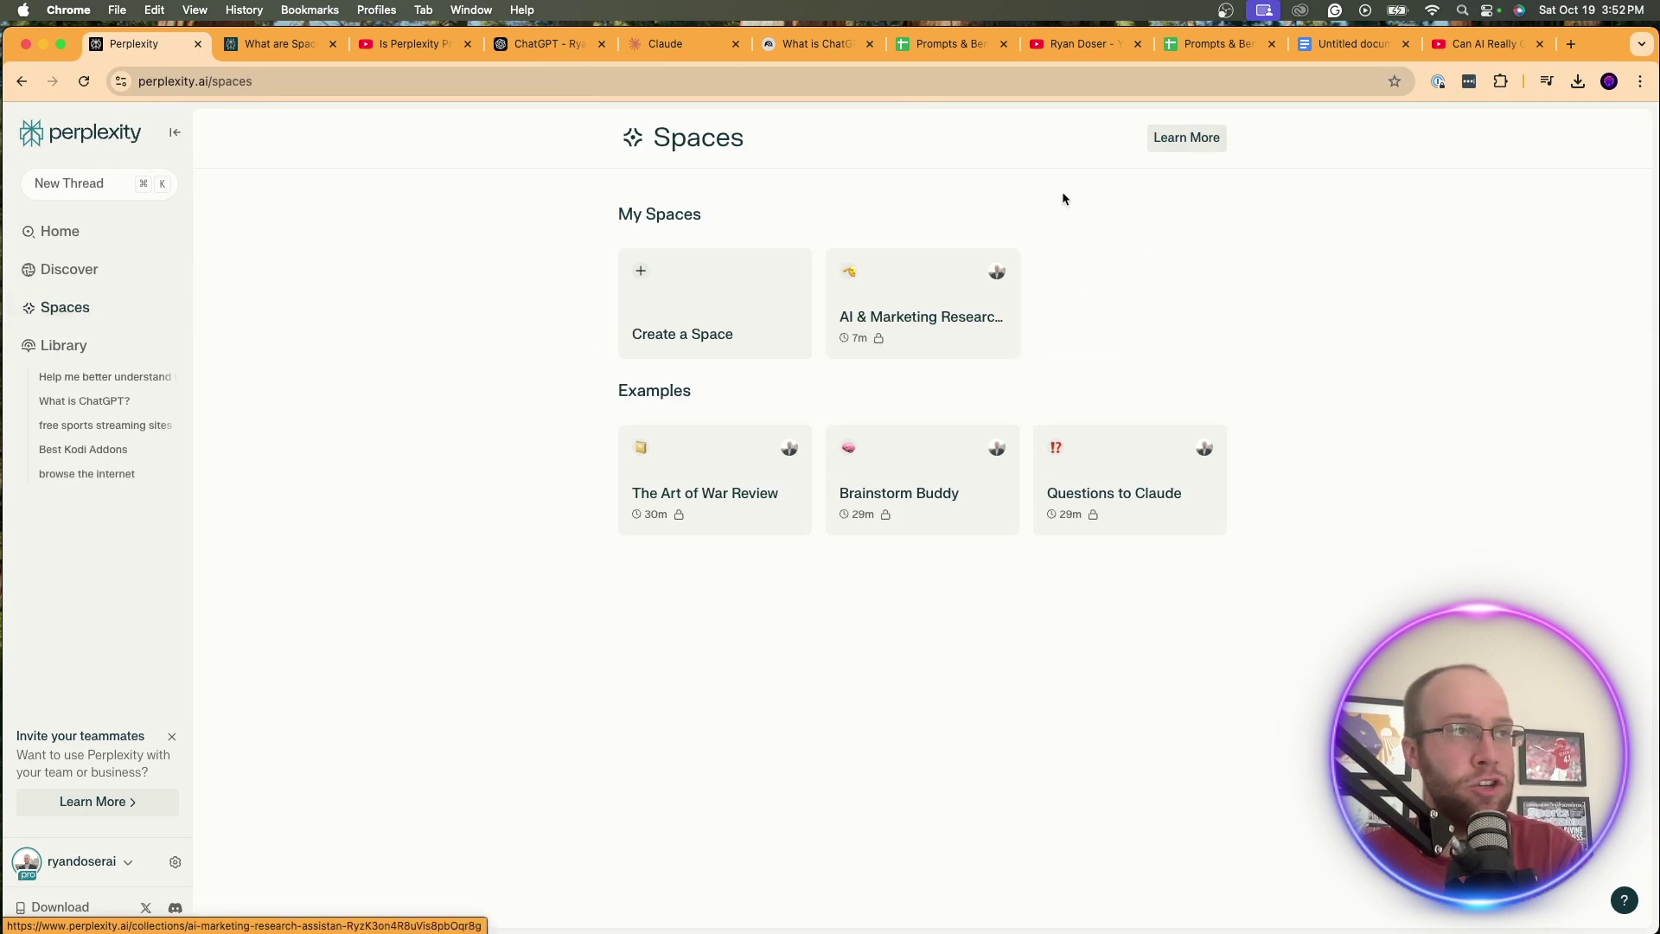
pyautogui.click(908, 289)
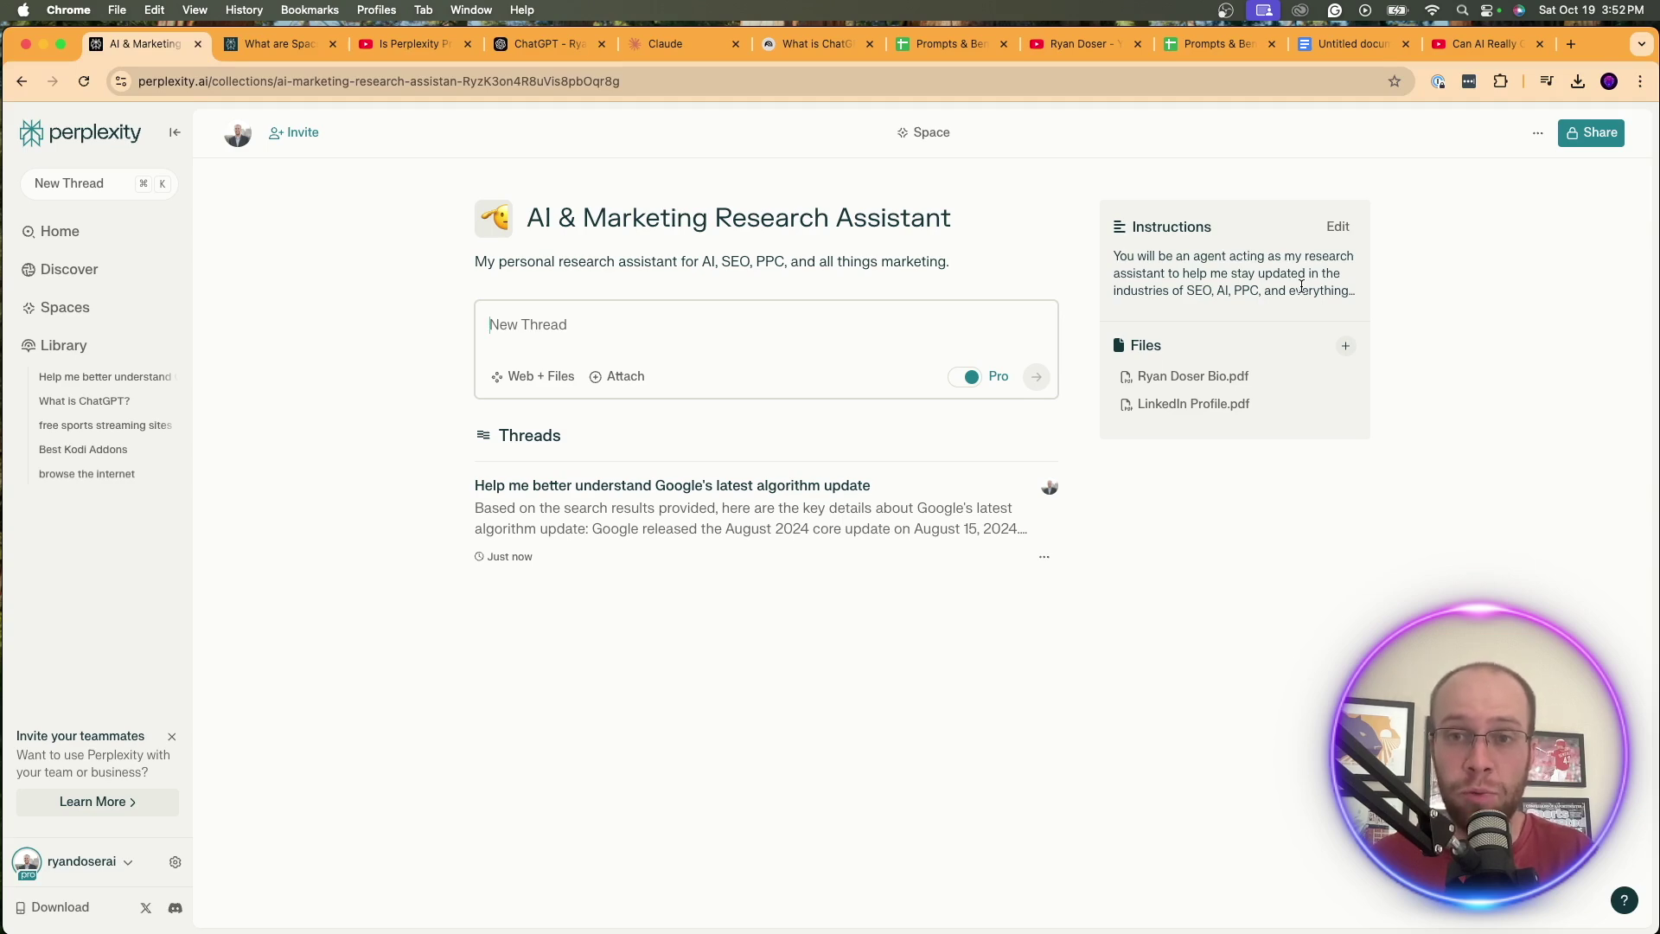
# Switch to the YouTube channel's Videos page and scroll through its recent uploads
pyautogui.click(1081, 44)
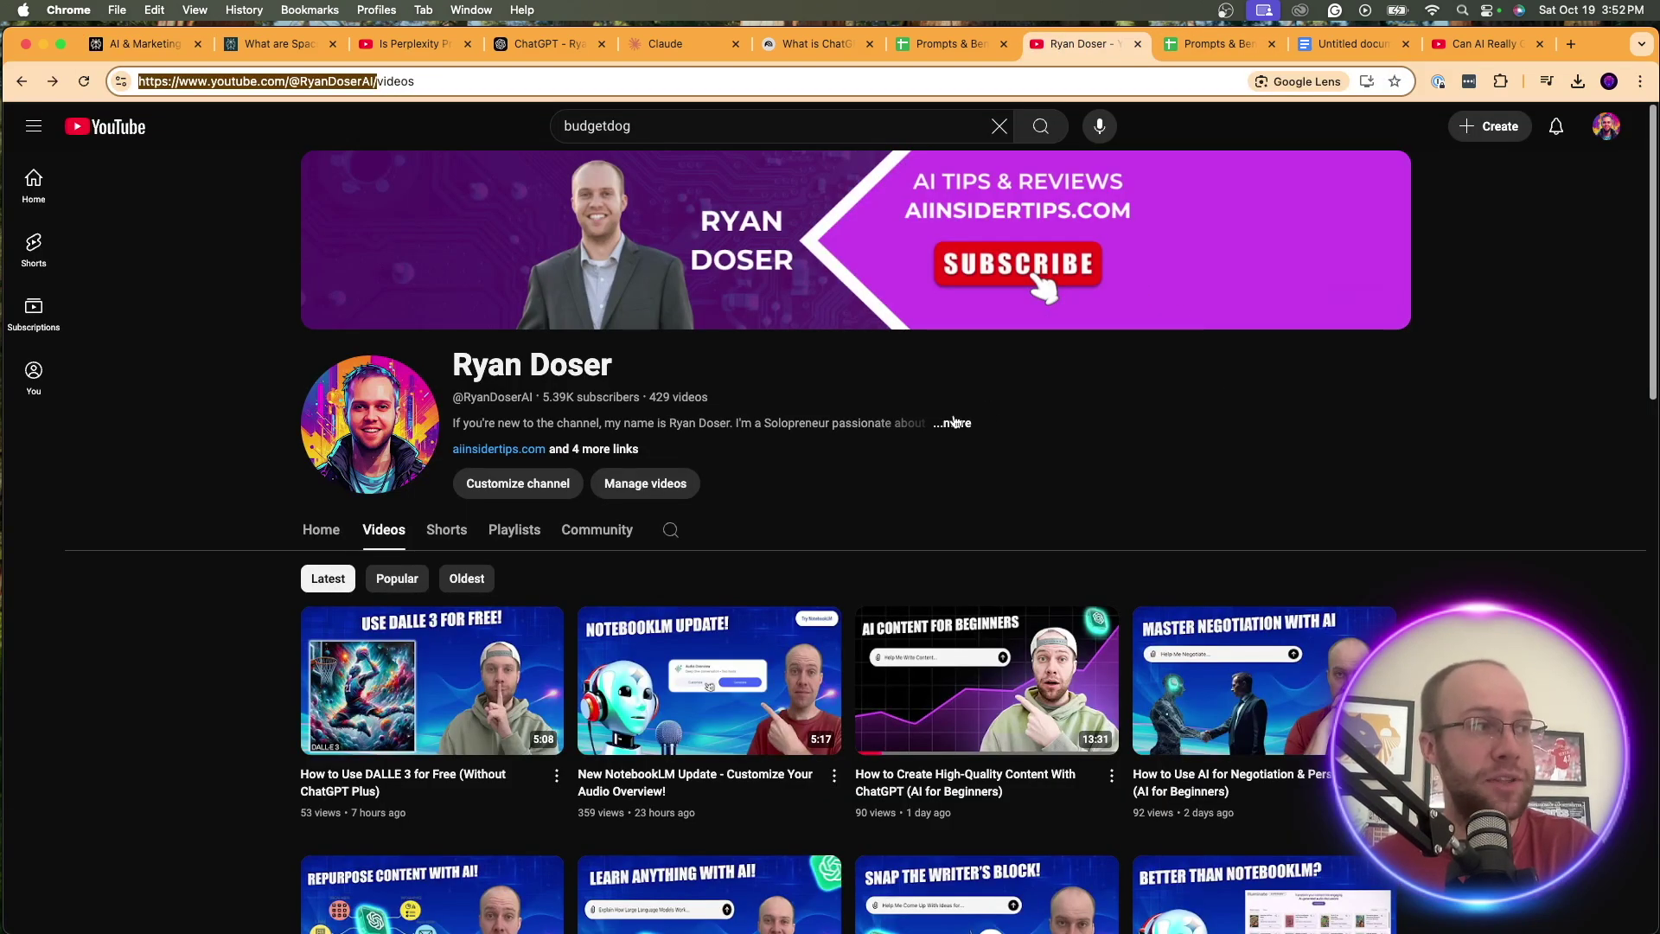
pyautogui.scroll(-2, 954, 422)
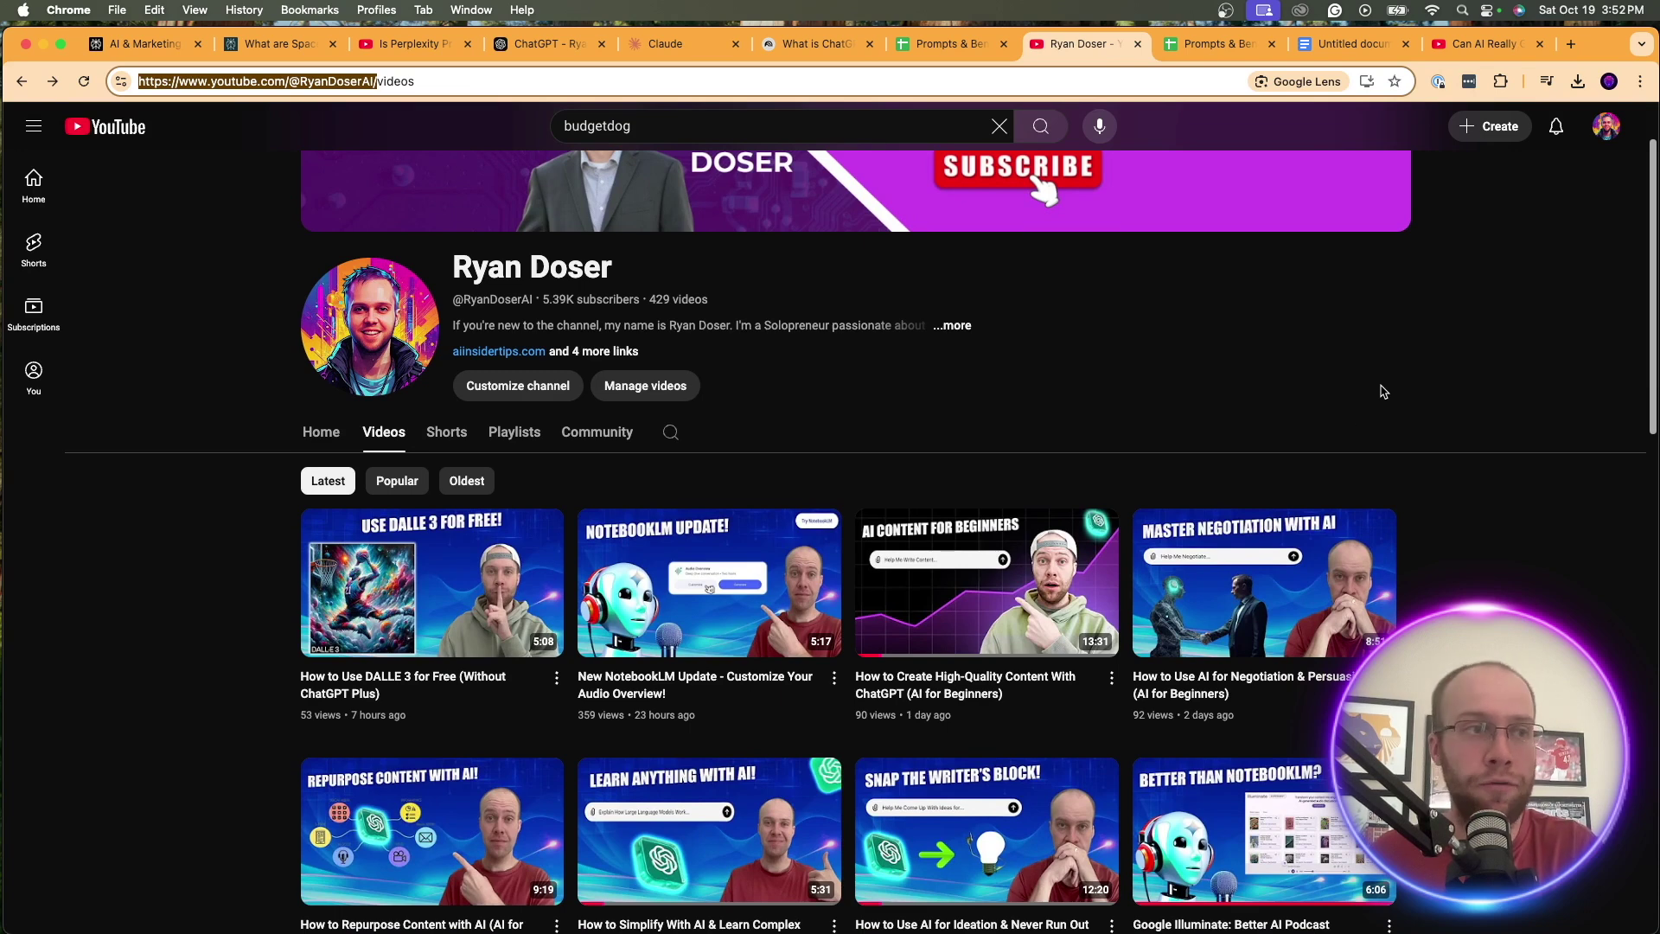
pyautogui.scroll(-1, 1386, 385)
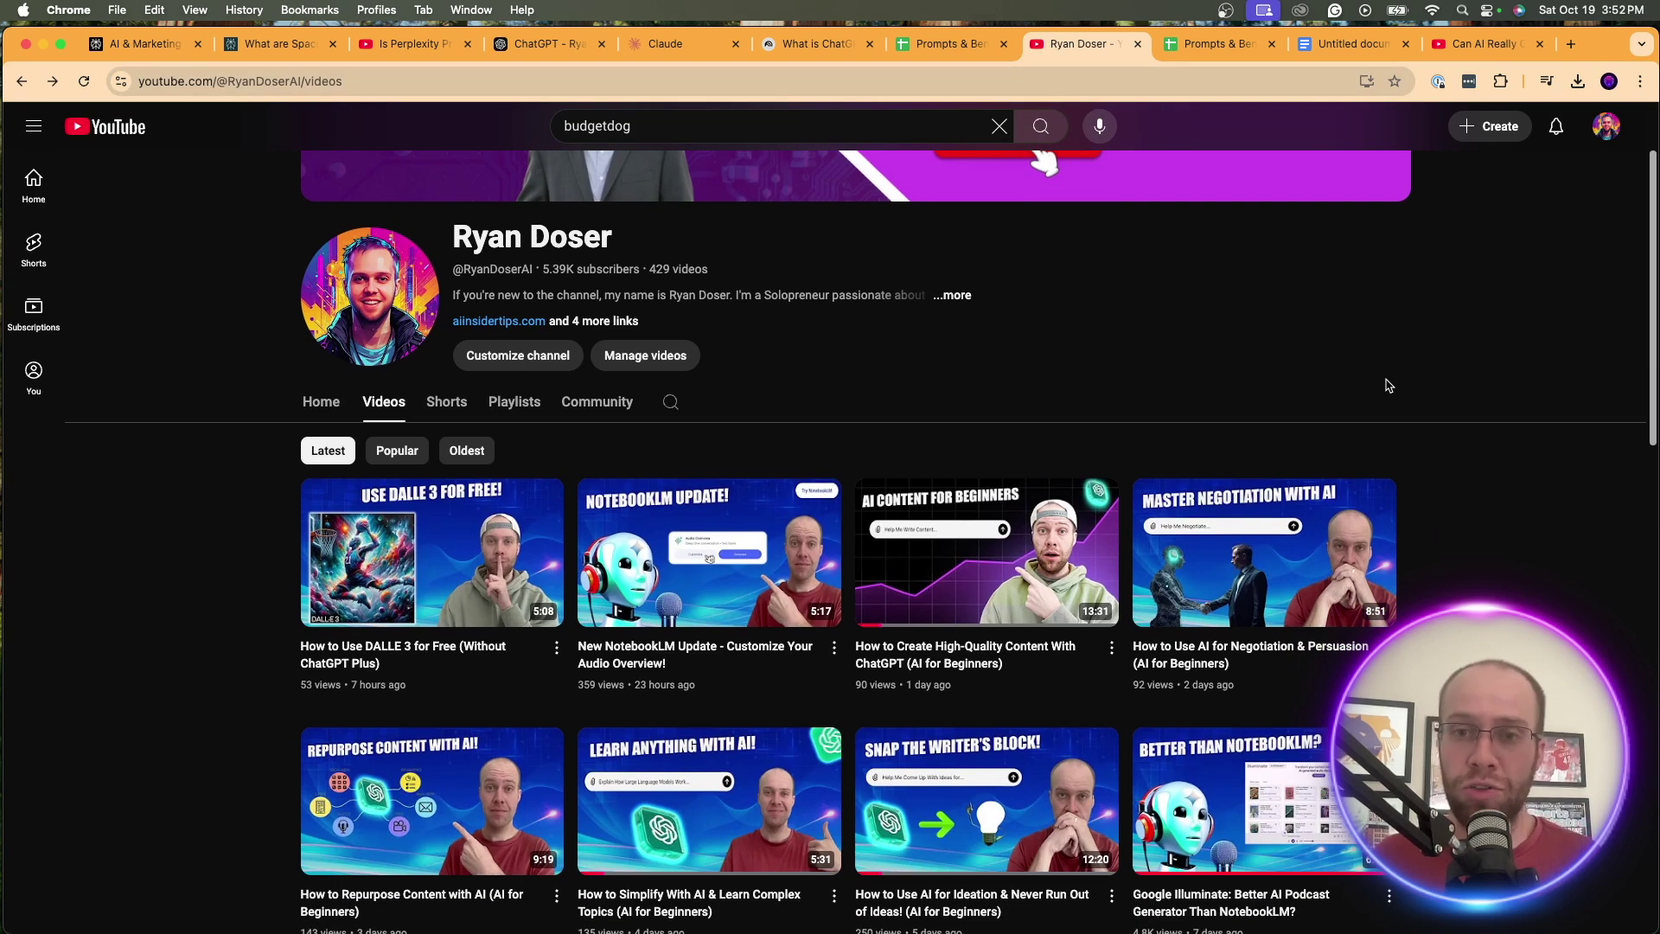